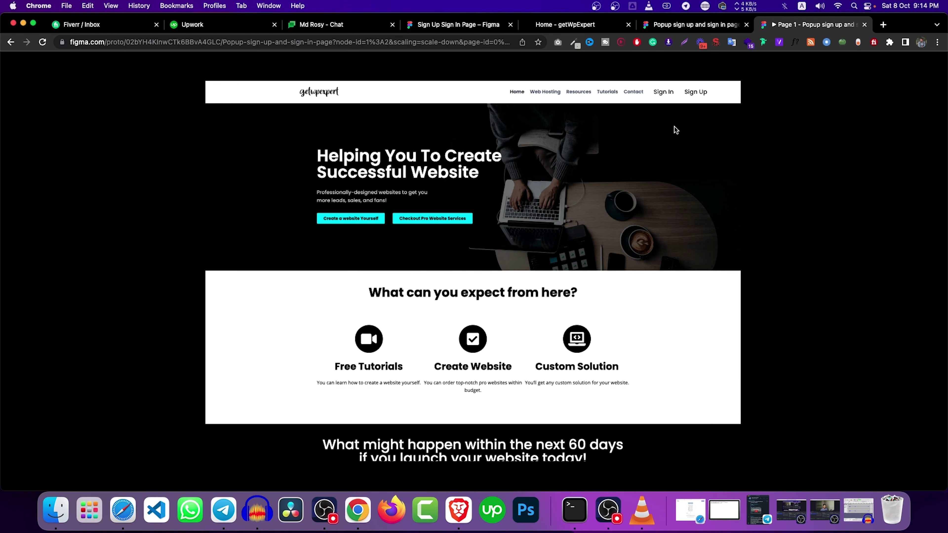
# Step: Test the prototype's Sign In and Sign Up popups by switching between both forms and closing them
pyautogui.click(667, 93)
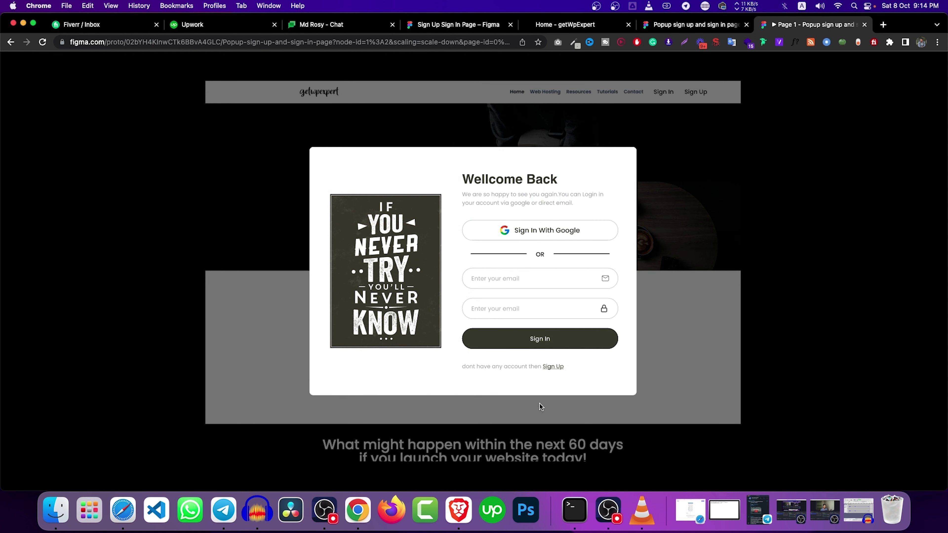
pyautogui.click(556, 367)
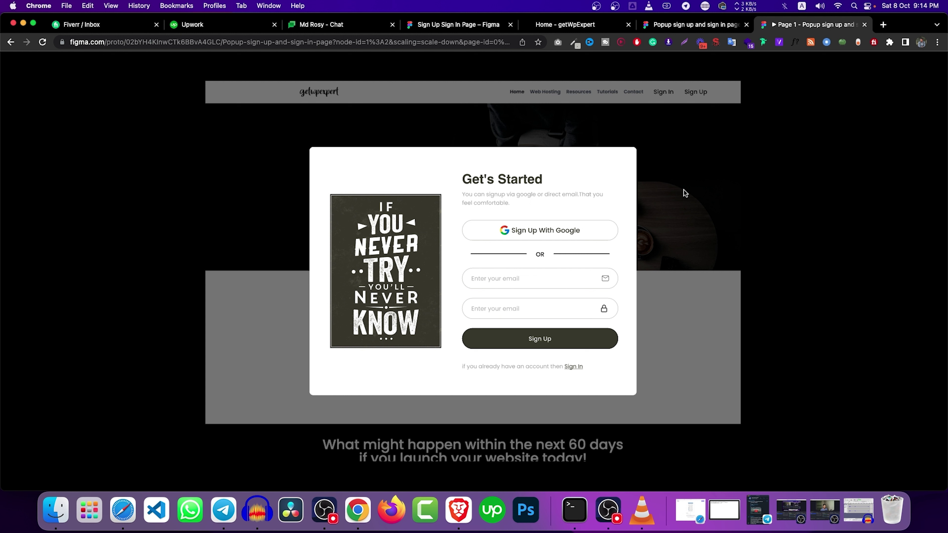
pyautogui.click(705, 181)
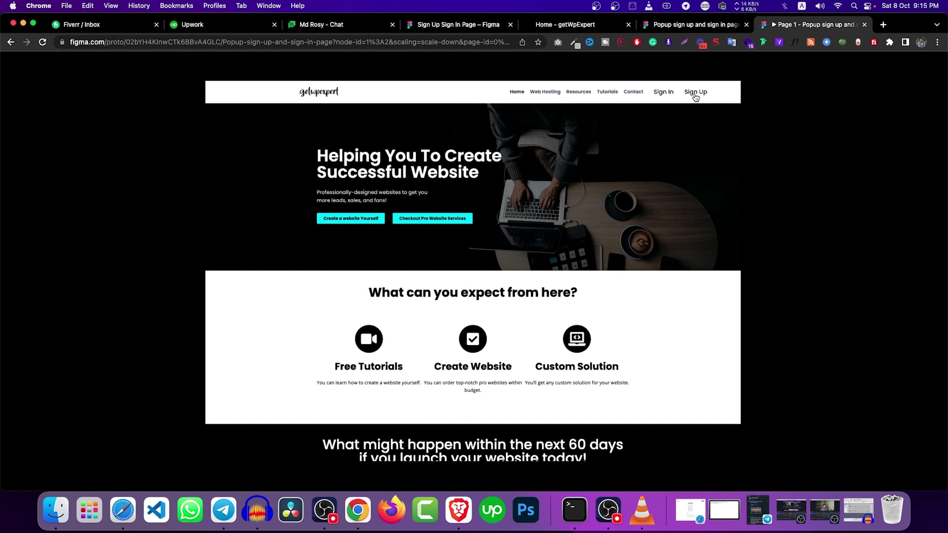
pyautogui.click(695, 94)
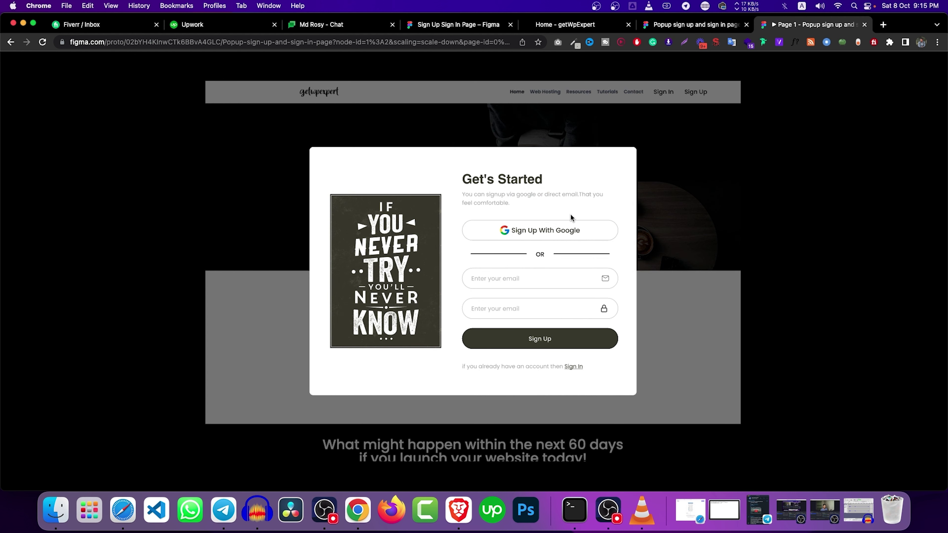
pyautogui.click(581, 366)
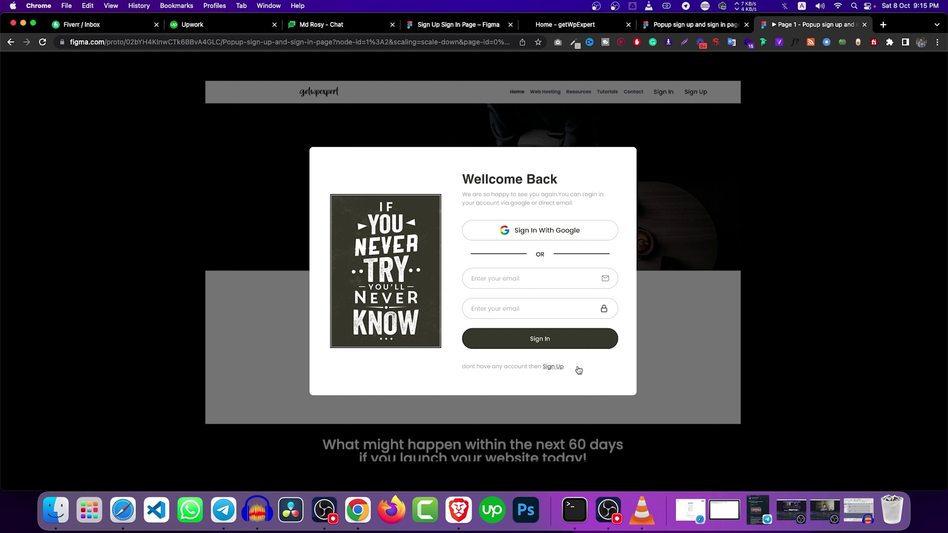
pyautogui.click(552, 367)
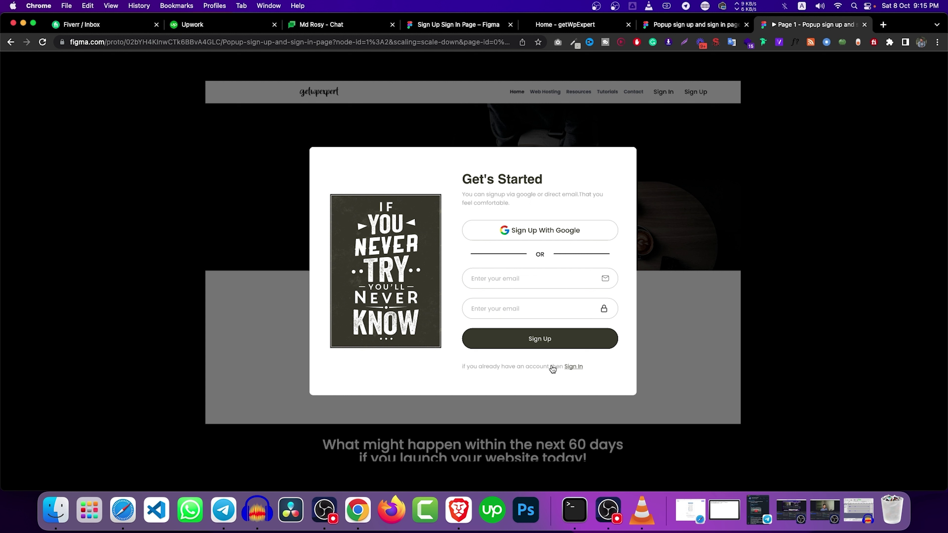
pyautogui.click(691, 239)
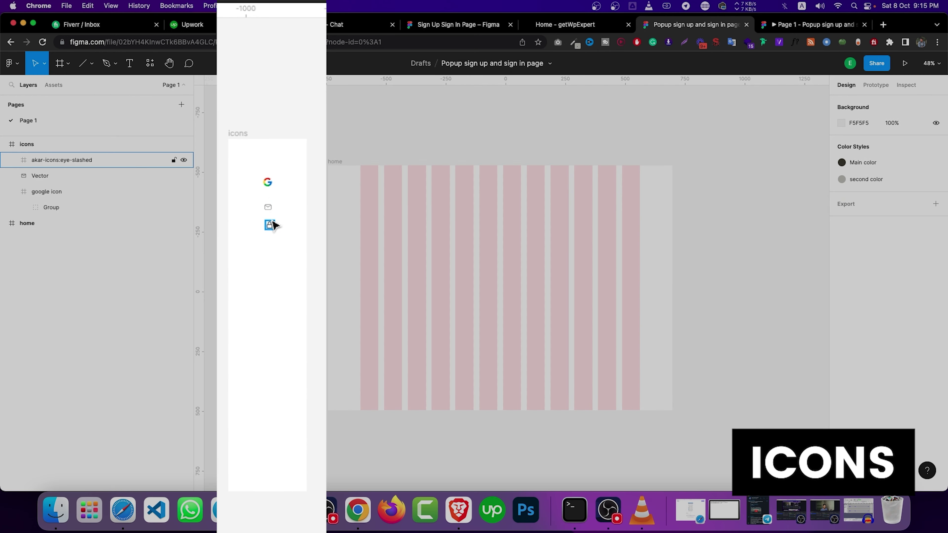
pyautogui.click(269, 208)
pyautogui.click(269, 225)
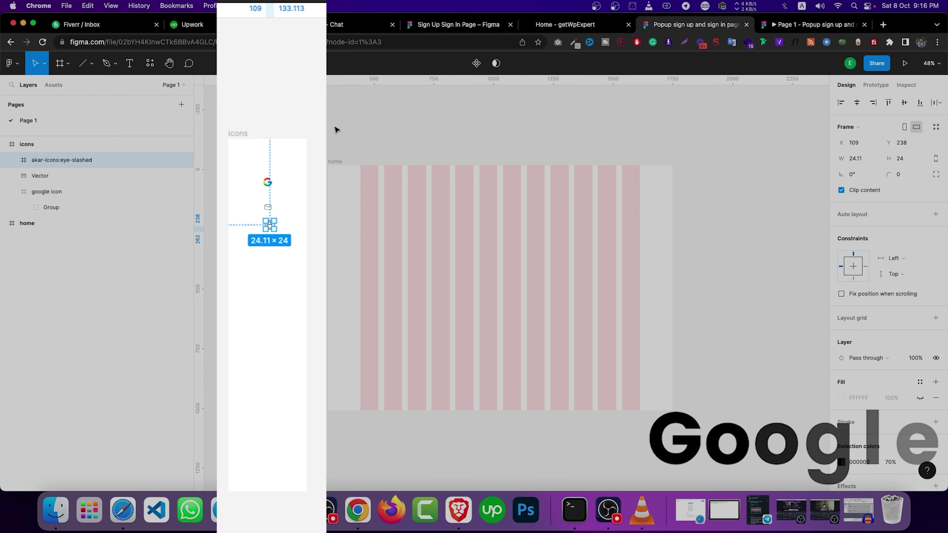
pyautogui.click(281, 199)
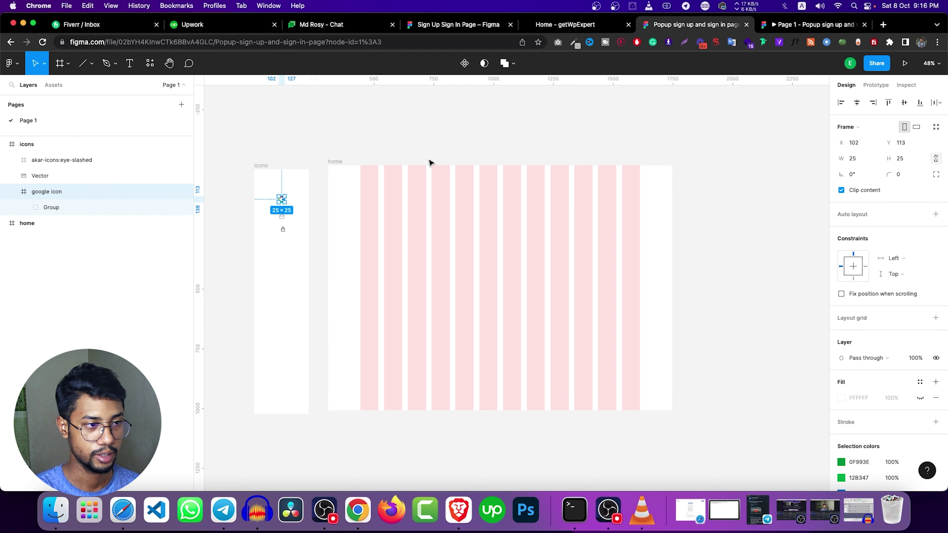
pyautogui.click(427, 148)
pyautogui.click(410, 206)
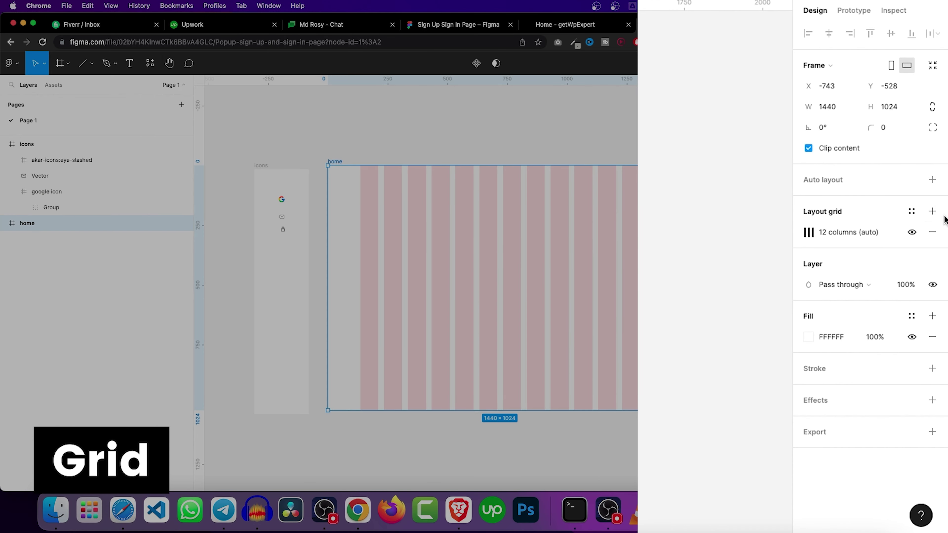
pyautogui.click(814, 231)
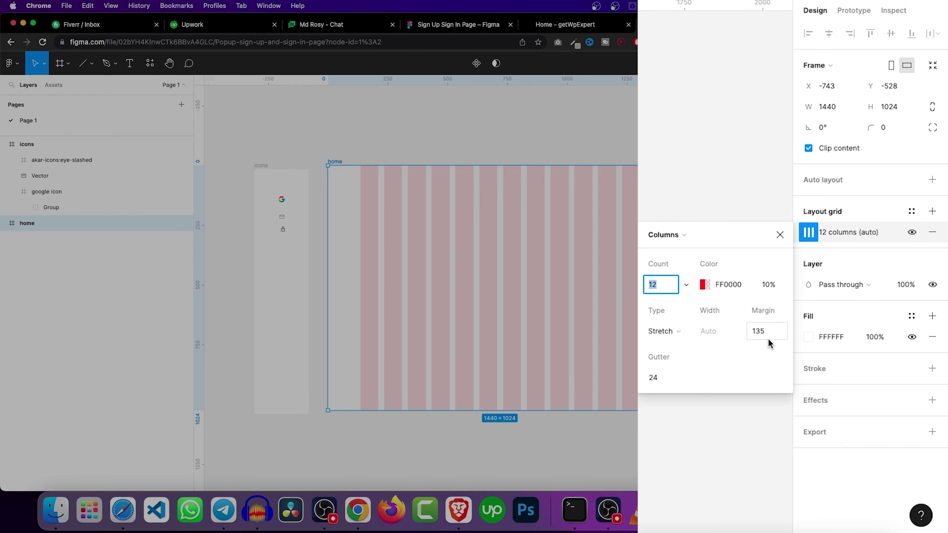
# Step: Place the homepage screenshot PNG from the Desktop inside the home frame
pyautogui.click(780, 234)
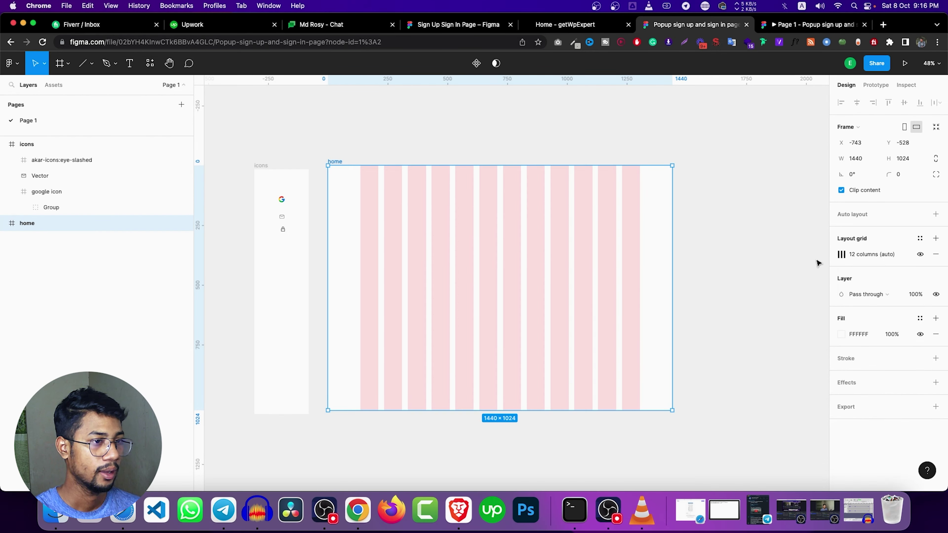
pyautogui.press('super+shift+k')
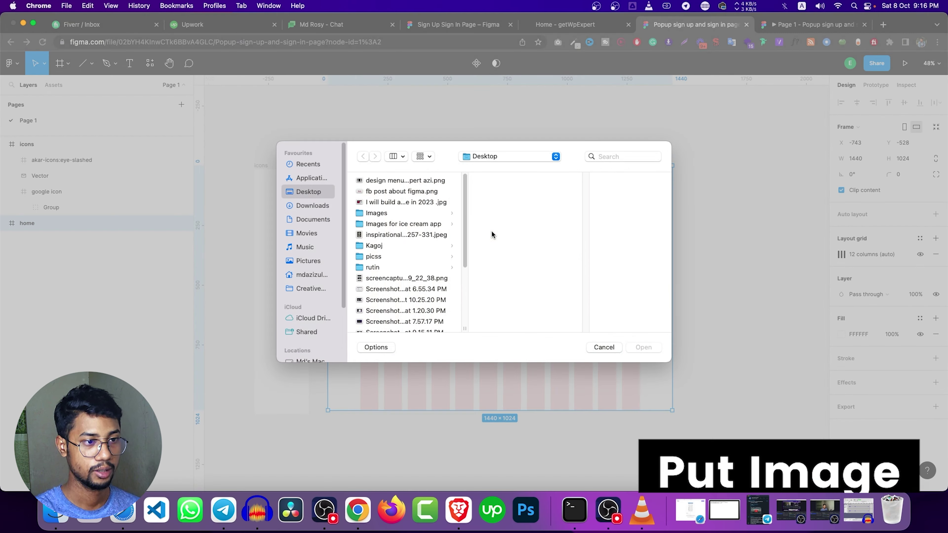
pyautogui.scroll(-1, 381, 269)
pyautogui.click(354, 260)
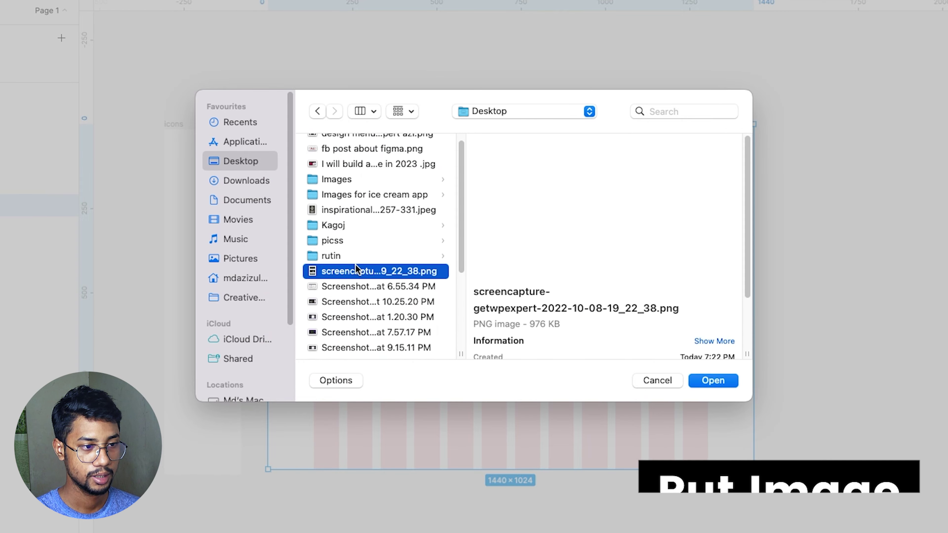
pyautogui.click(712, 380)
pyautogui.click(572, 293)
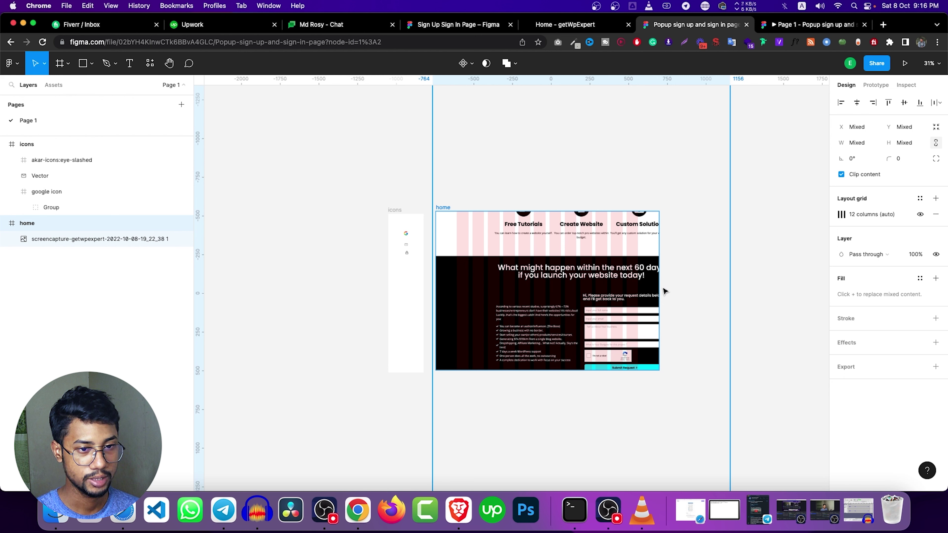
# Step: Try a proportional Scale (K) resize, undo it, and reselect the screenshot
pyautogui.scroll(3, 666, 291)
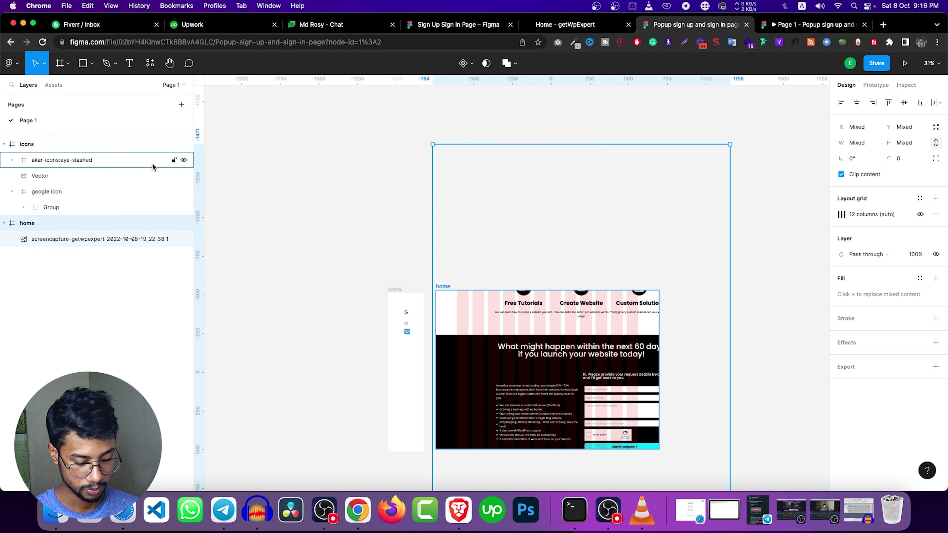
pyautogui.press('k')
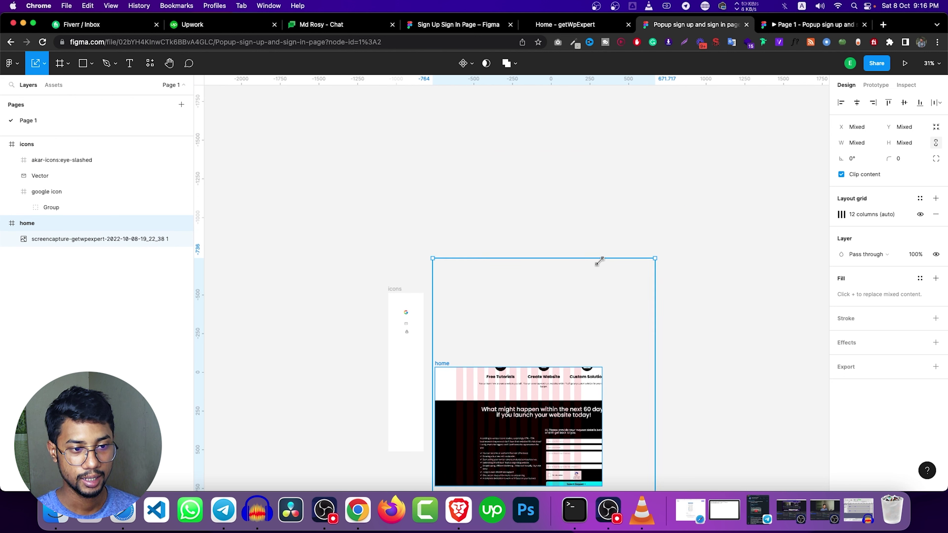
pyautogui.moveTo(730, 142); pyautogui.dragTo(568, 299)
pyautogui.hotkey('ctrl', 'z')
pyautogui.scroll(-3, 602, 265)
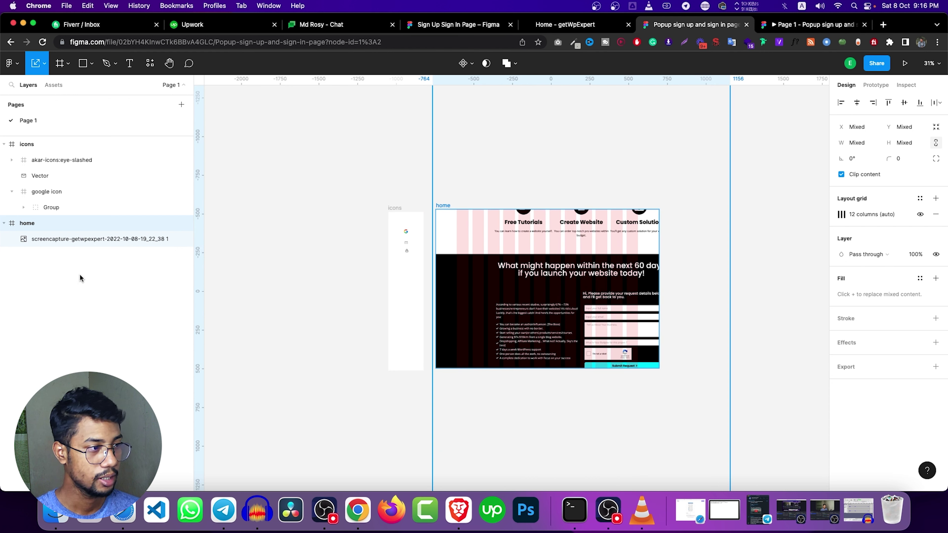
pyautogui.click(93, 238)
pyautogui.scroll(7, 615, 286)
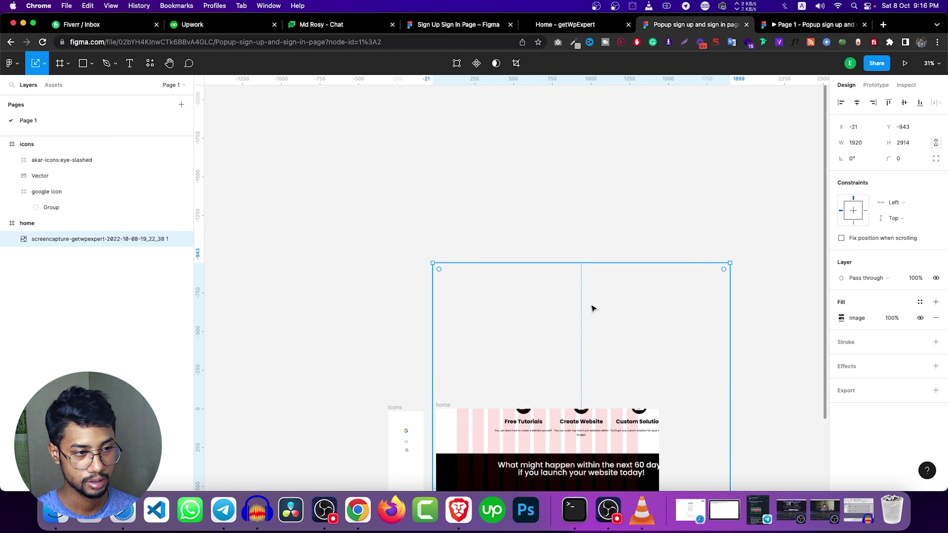
pyautogui.scroll(-2, 593, 308)
pyautogui.scroll(-1, 605, 294)
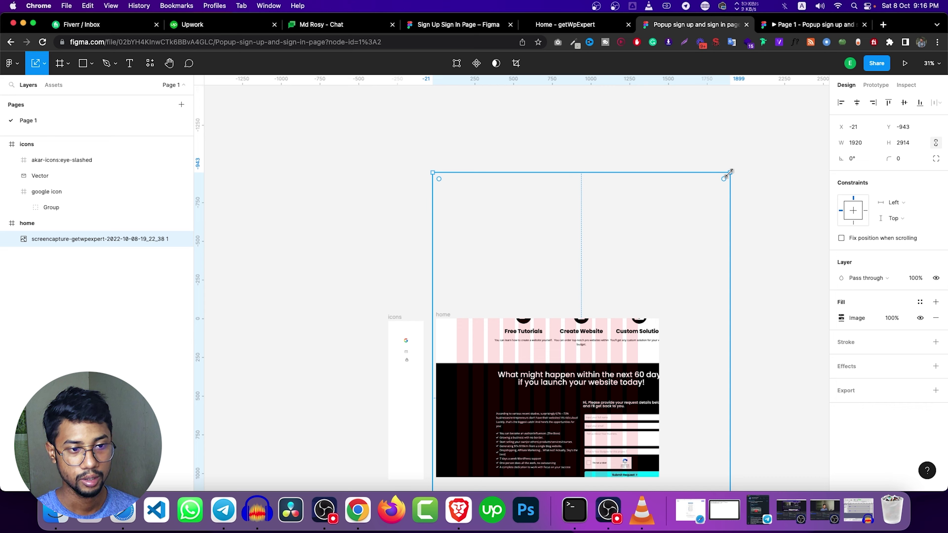
# Step: Scale the screenshot to the frame's 1440 px width, aligned to its left and top edges
pyautogui.moveTo(730, 173)
pyautogui.mouseDown()
pyautogui.moveTo(616, 357)
pyautogui.moveTo(602, 318)
pyautogui.mouseUp()
pyautogui.scroll(-4, 582, 261)
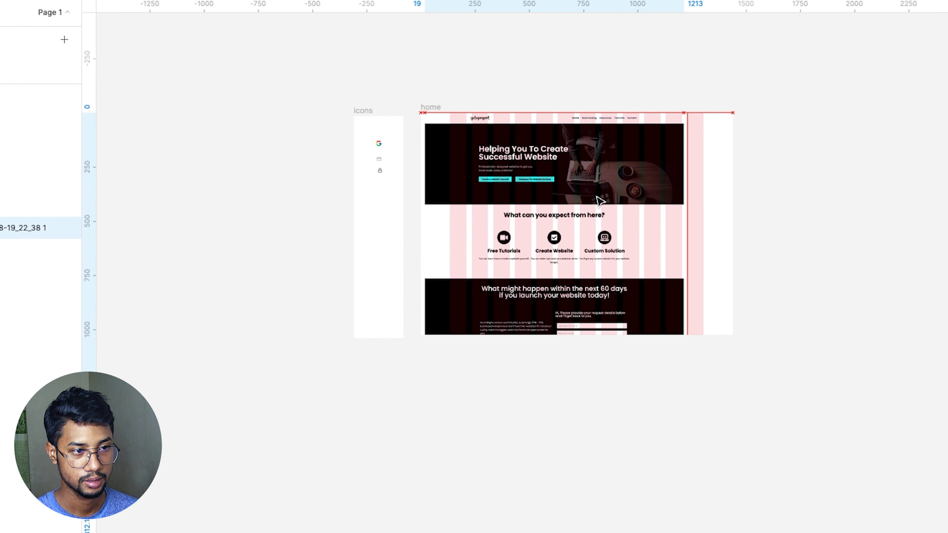
pyautogui.moveTo(568, 215); pyautogui.dragTo(565, 217)
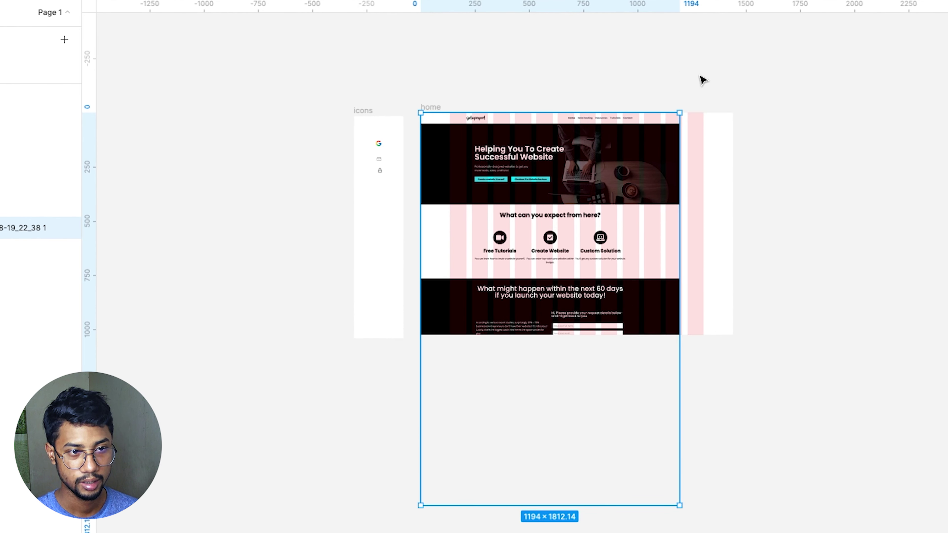
pyautogui.moveTo(680, 110); pyautogui.dragTo(733, 84)
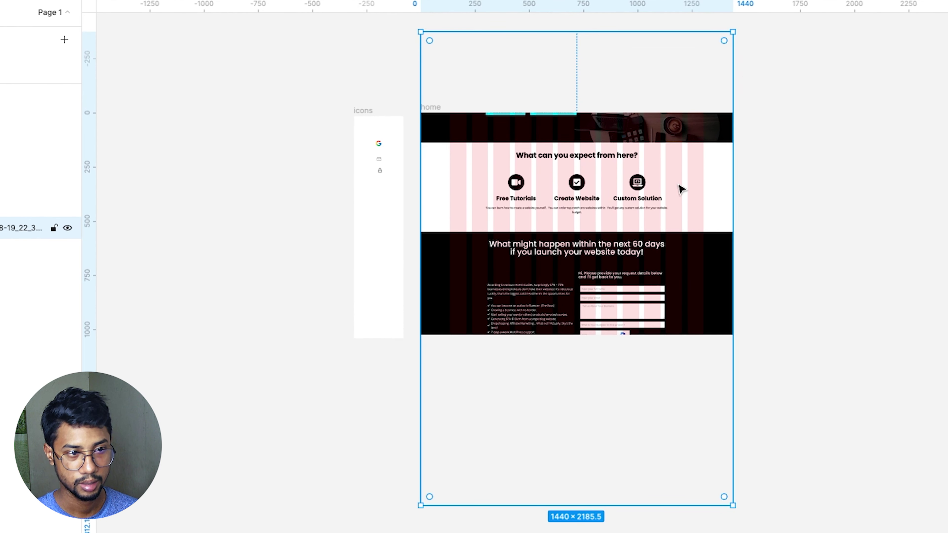
pyautogui.moveTo(632, 266)
pyautogui.mouseDown()
pyautogui.moveTo(630, 291)
pyautogui.moveTo(629, 277)
pyautogui.mouseUp()
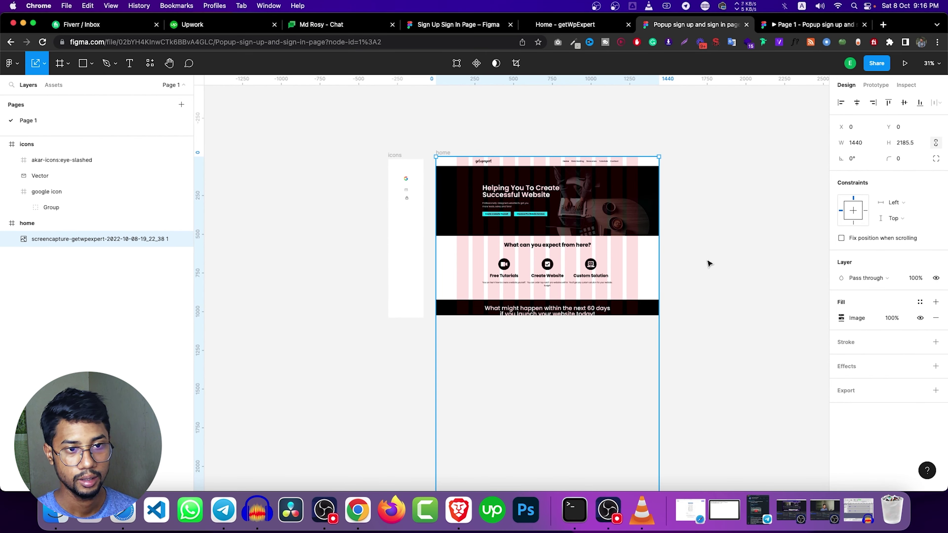
pyautogui.click(762, 263)
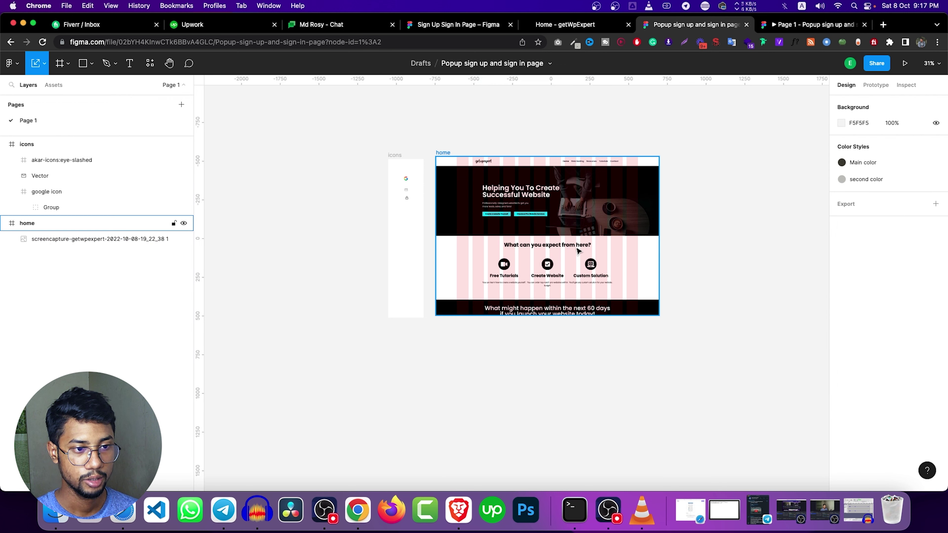
# Step: Crop the screenshot's image fill down to 1024 px tall
pyautogui.click(90, 241)
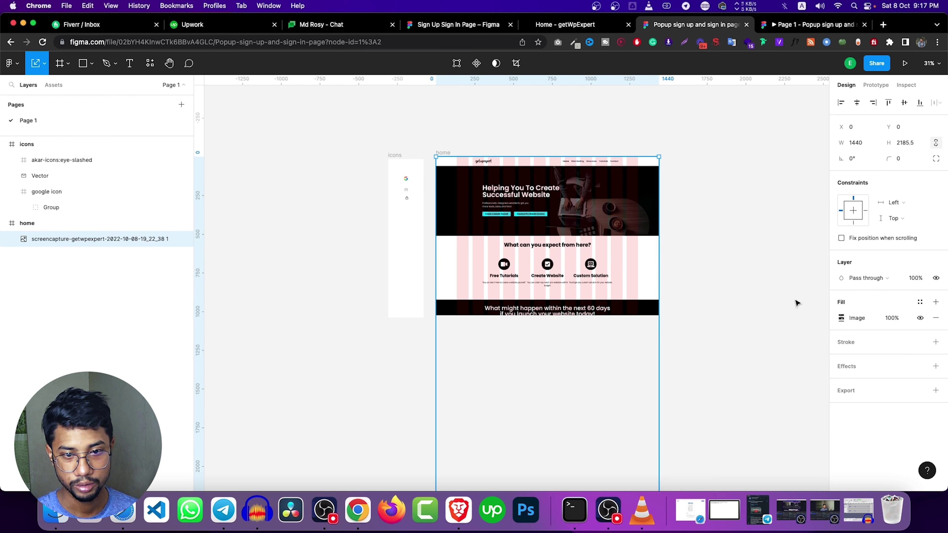
pyautogui.click(841, 318)
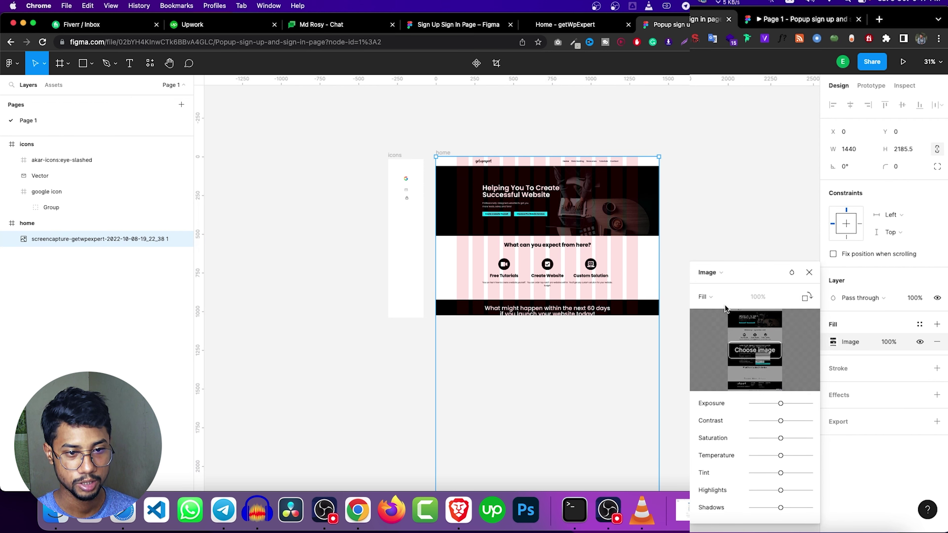
pyautogui.click(725, 276)
pyautogui.click(718, 323)
pyautogui.scroll(-5, 653, 351)
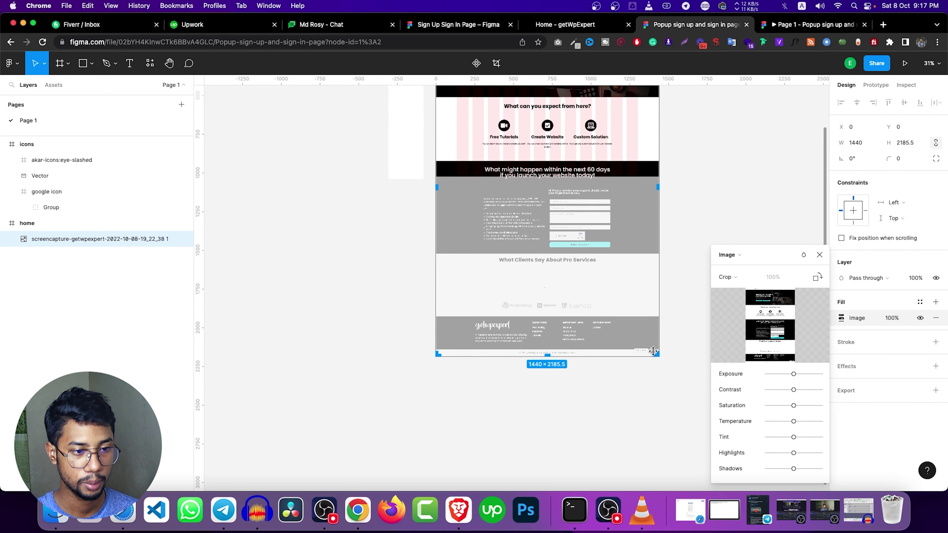
pyautogui.moveTo(551, 355); pyautogui.dragTo(547, 174)
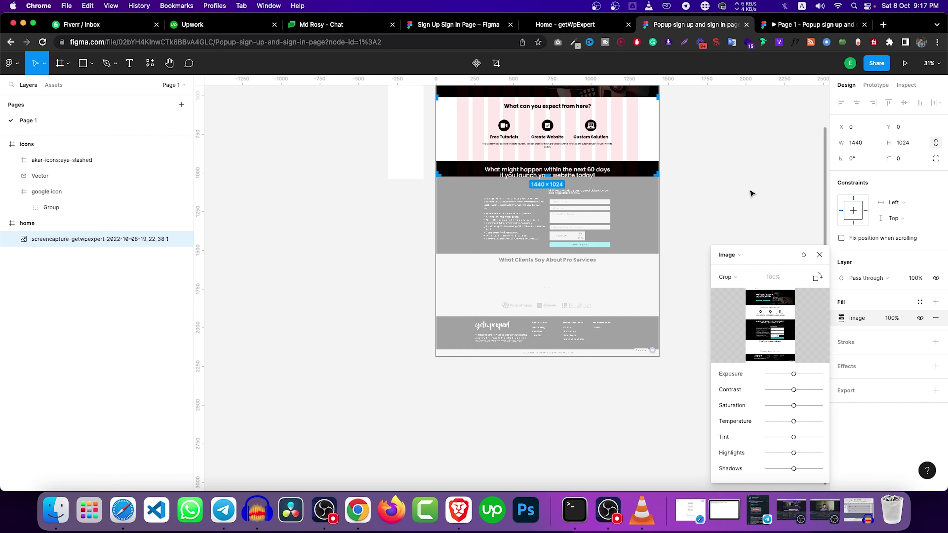
pyautogui.click(819, 253)
pyautogui.click(764, 224)
# Step: Set the screenshot's fill opacity to 50%
pyautogui.scroll(4, 757, 258)
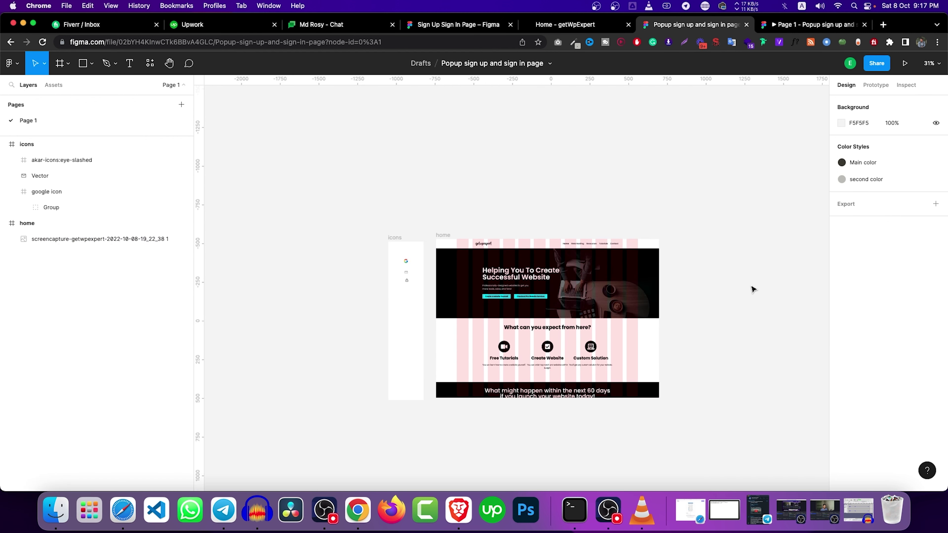
pyautogui.scroll(5, 742, 280)
pyautogui.scroll(-2, 776, 281)
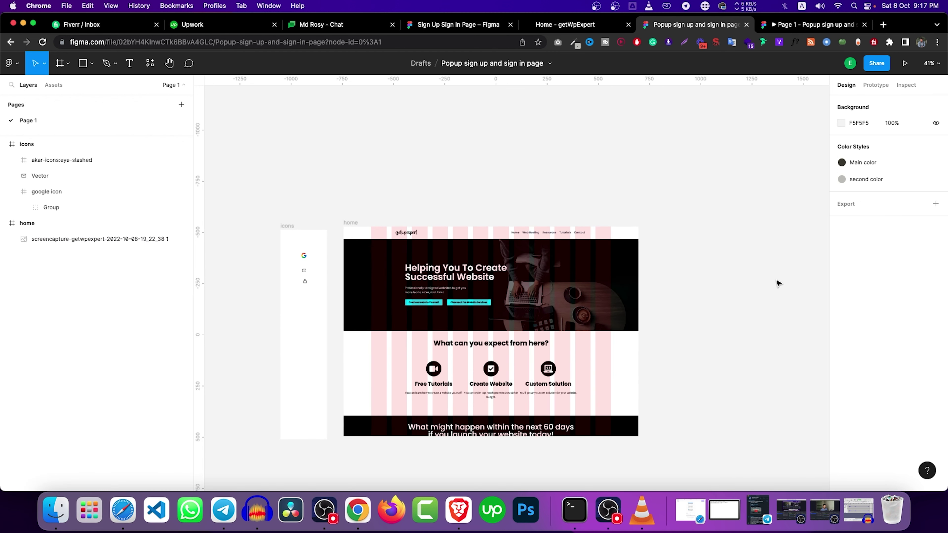
pyautogui.click(154, 241)
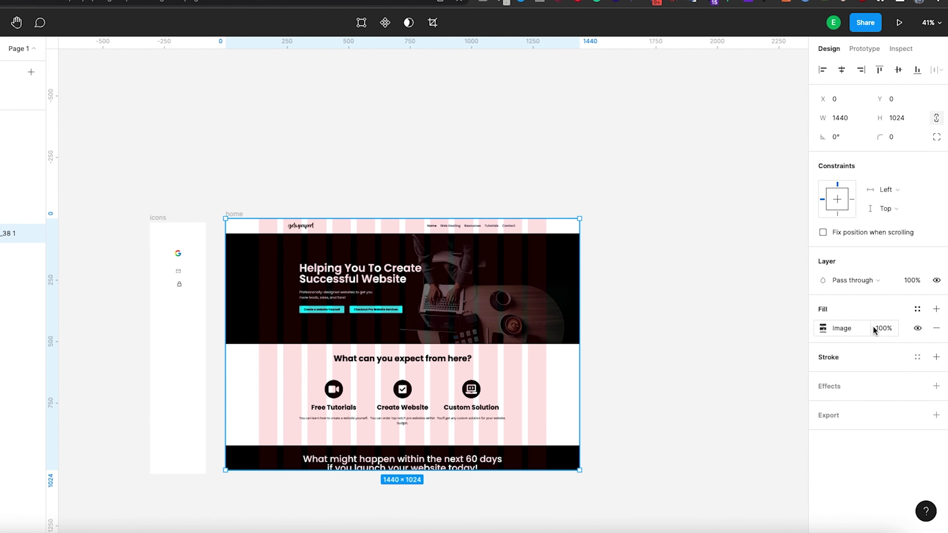
pyautogui.click(893, 327)
pyautogui.write('50')
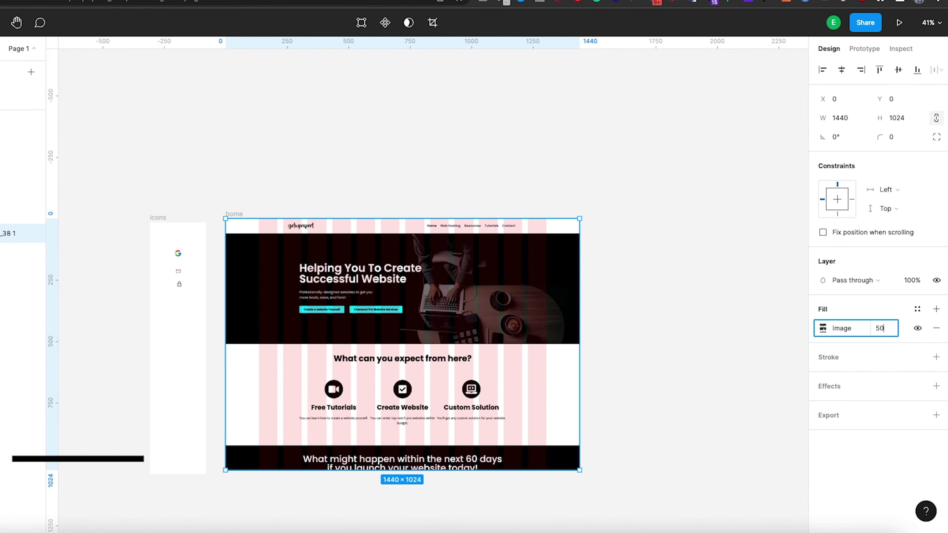
pyautogui.press('Return')
# Step: Give the home frame a black 000000 fill
pyautogui.click(11, 214)
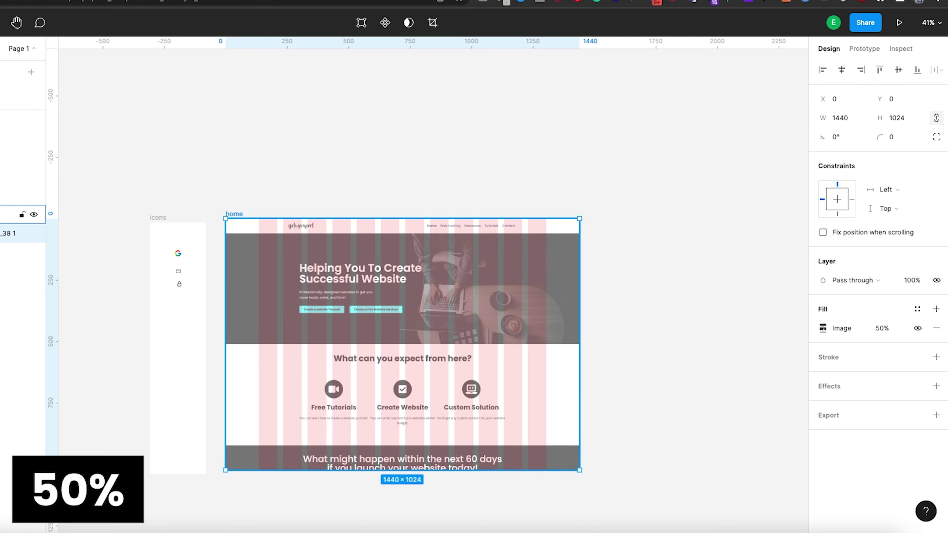
pyautogui.click(863, 350)
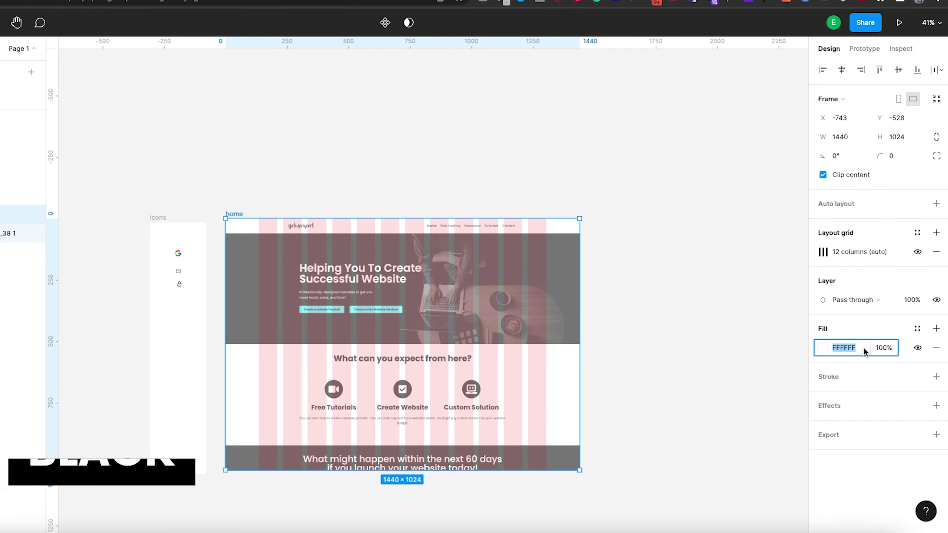
pyautogui.write('0000')
pyautogui.press('Return')
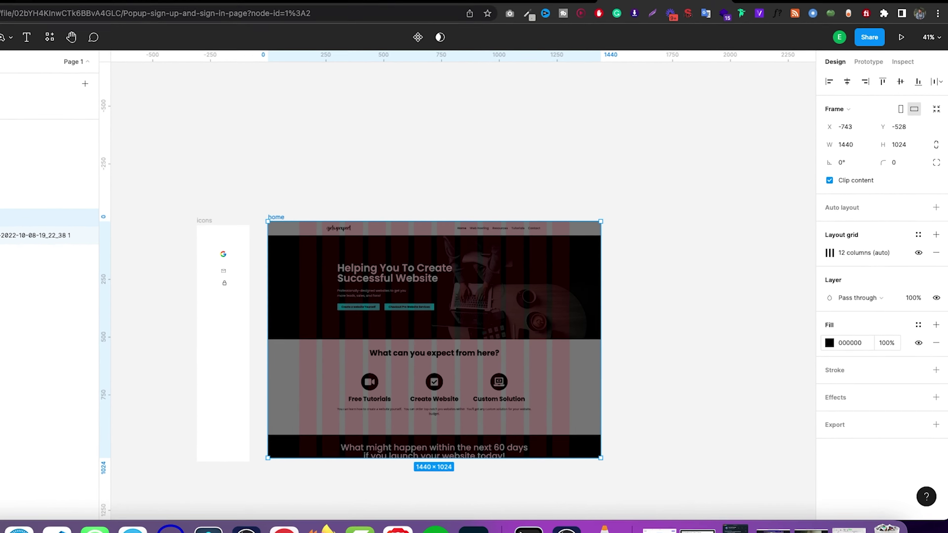
# Step: Draw a rectangle over the middle of the home frame
pyautogui.click(707, 268)
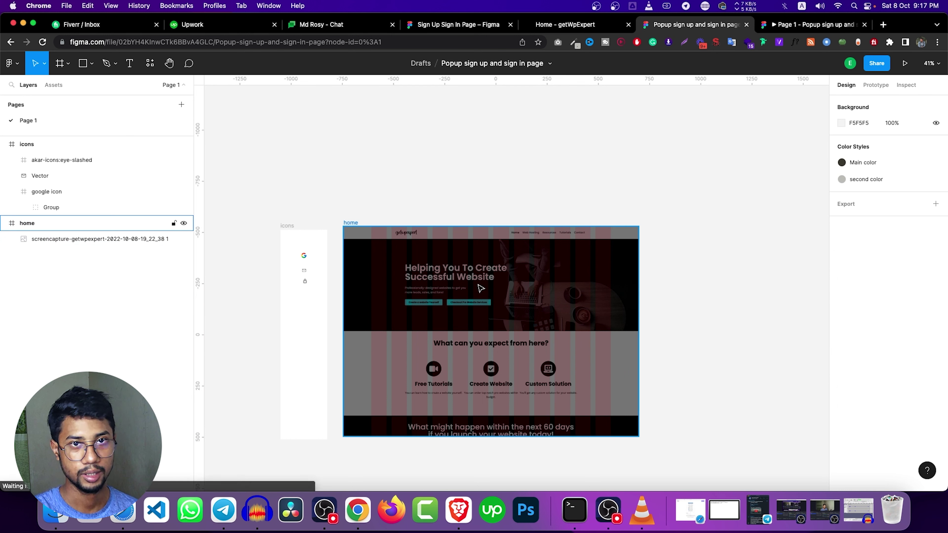
pyautogui.scroll(-1, 537, 283)
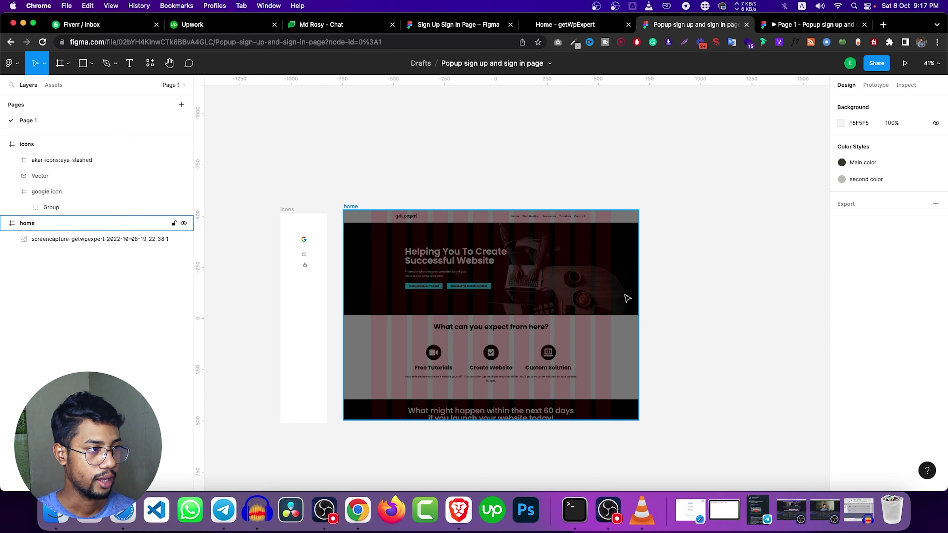
pyautogui.click(92, 64)
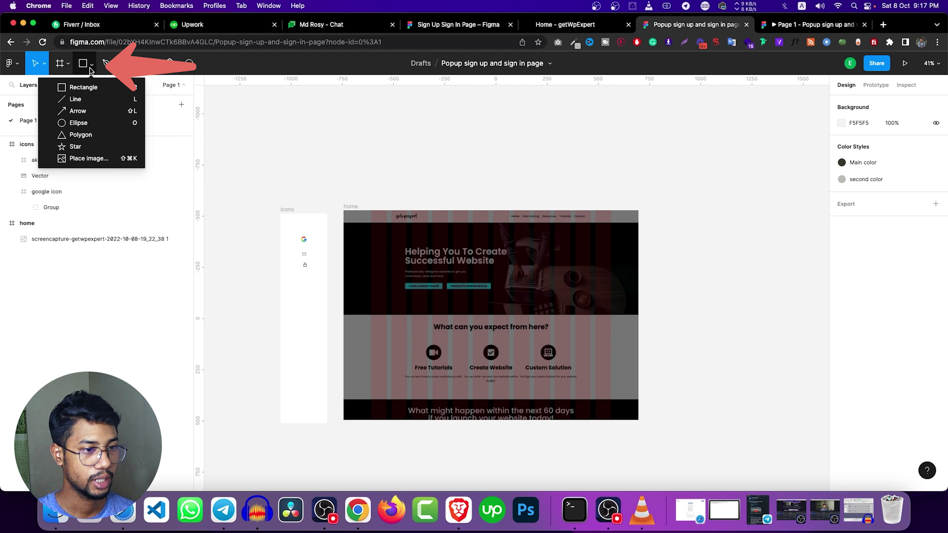
pyautogui.click(83, 87)
pyautogui.moveTo(412, 246)
pyautogui.mouseDown()
pyautogui.moveTo(533, 368)
pyautogui.moveTo(595, 389)
pyautogui.mouseUp()
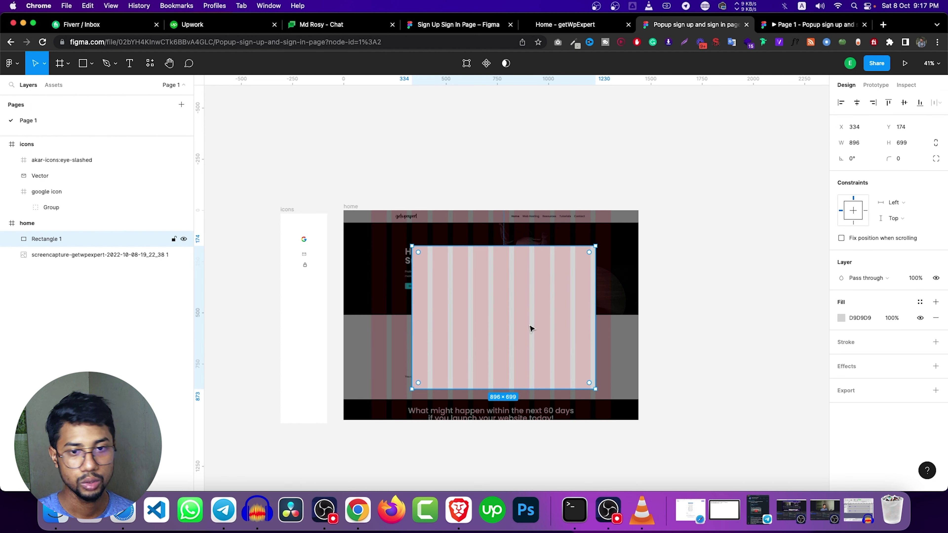
pyautogui.moveTo(531, 329); pyautogui.dragTo(526, 326)
# Step: Size the rectangle to 880 wide by 615 tall, checking the reference design
pyautogui.click(862, 142)
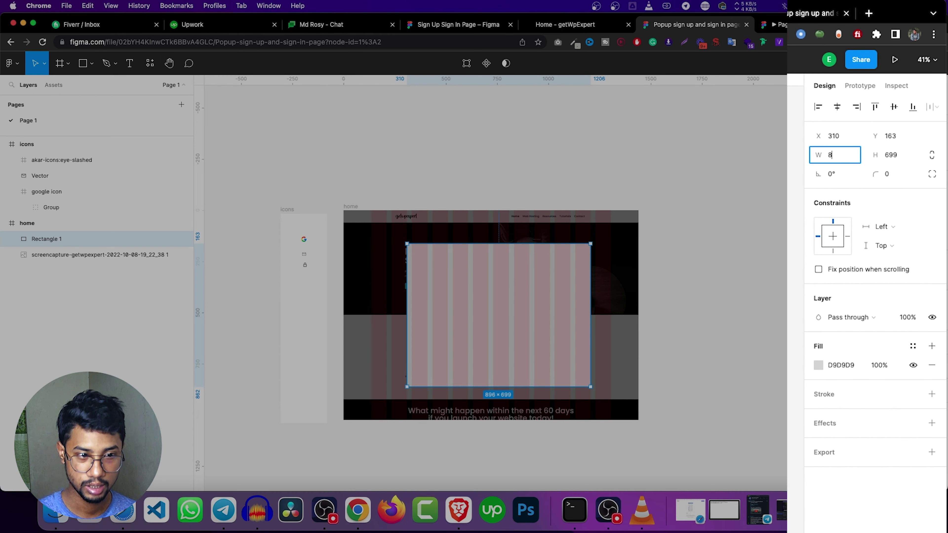
pyautogui.write('80')
pyautogui.press('Return')
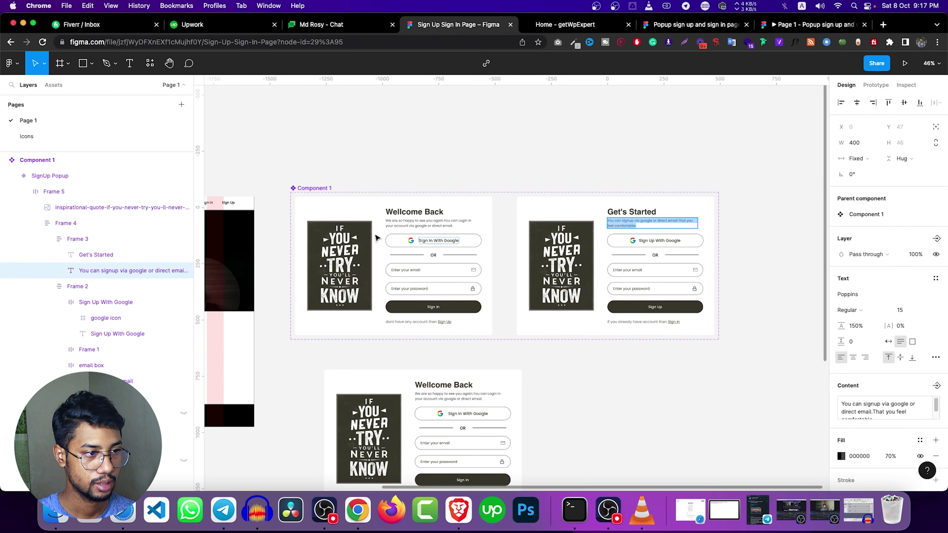
pyautogui.press('Escape')
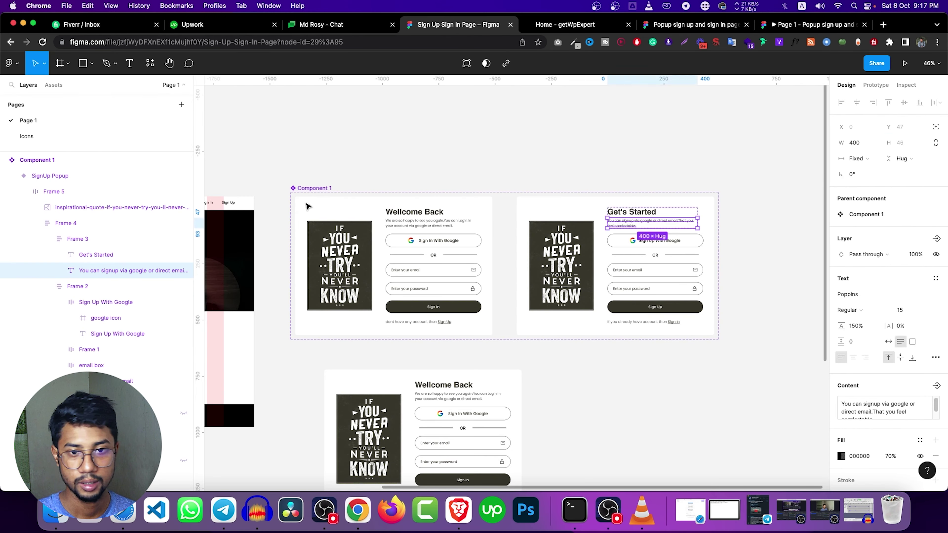
pyautogui.click(307, 206)
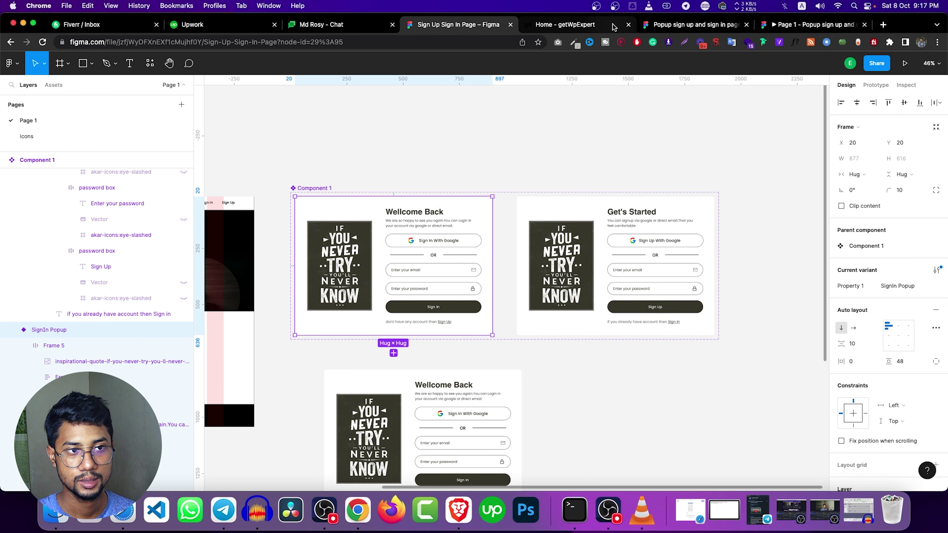
pyautogui.click(575, 24)
pyautogui.click(720, 24)
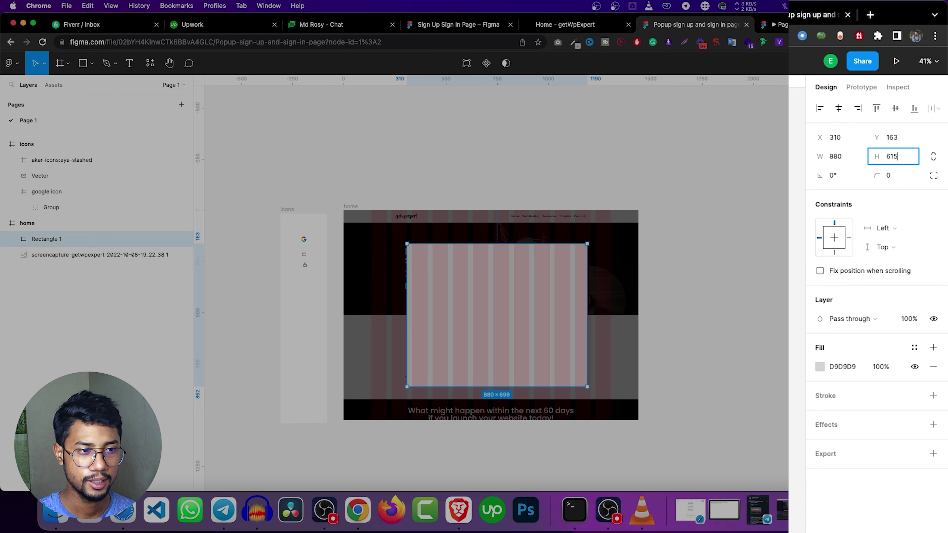
pyautogui.click(742, 121)
pyautogui.click(444, 311)
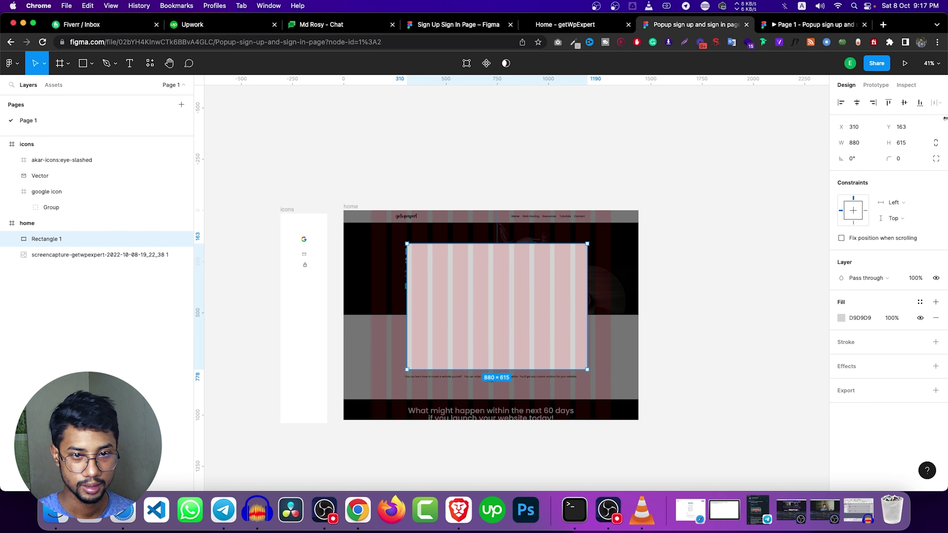
# Step: Give the rectangle a corner radius of 10
pyautogui.click(906, 163)
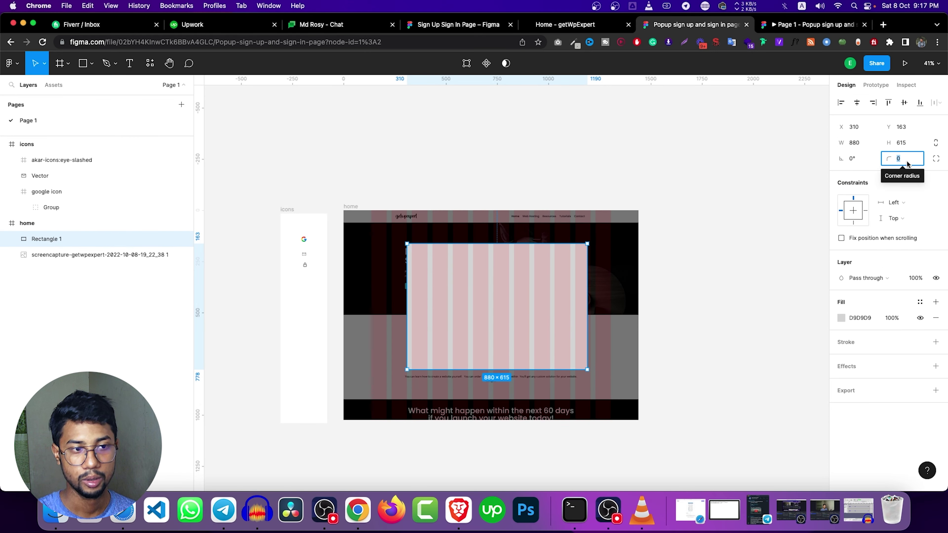
pyautogui.write('10')
pyautogui.click(663, 165)
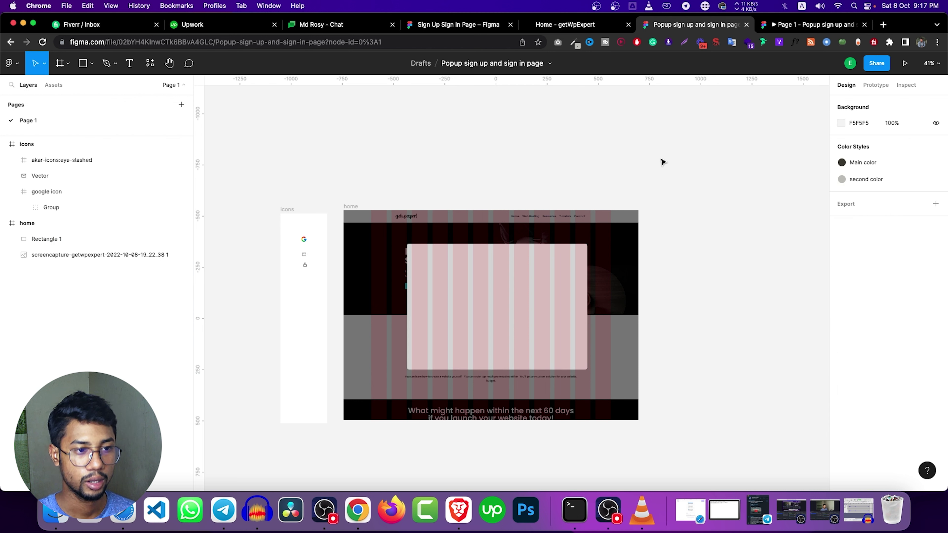
pyautogui.click(510, 313)
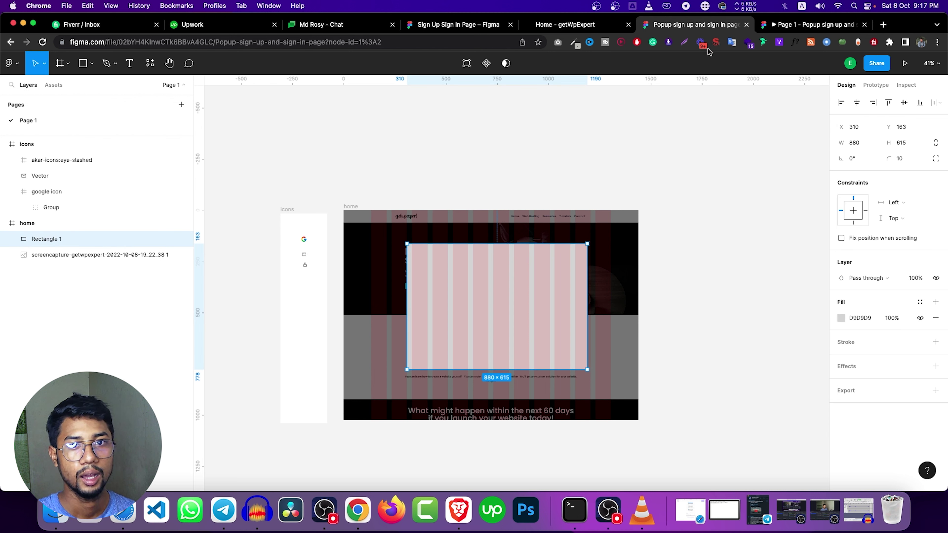
# Step: Close the extra Page 1 tab, preview the design, and reselect the rectangle
pyautogui.click(864, 24)
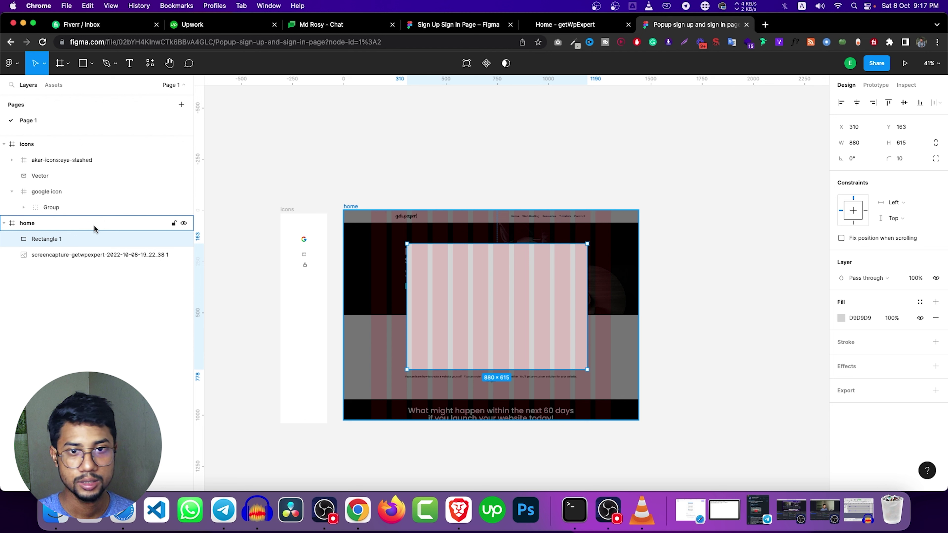
pyautogui.click(94, 228)
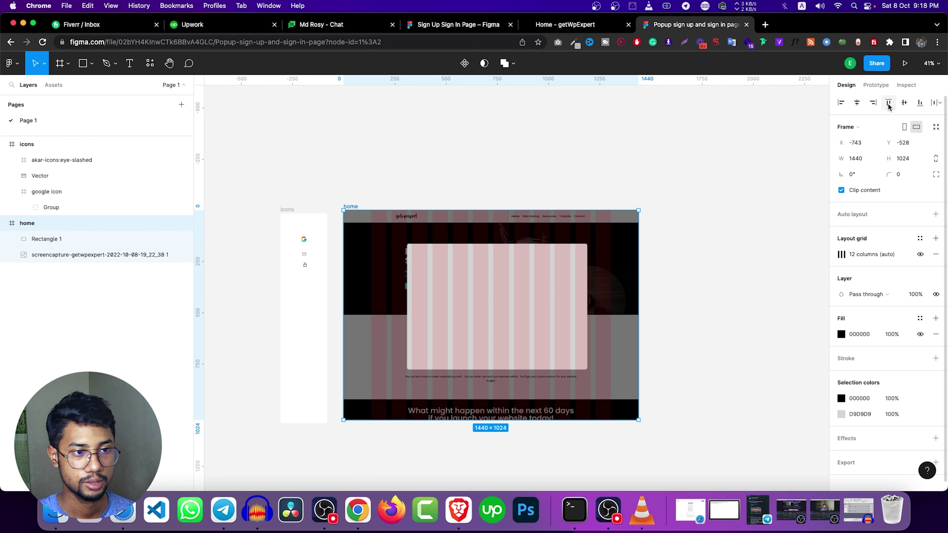
pyautogui.click(768, 148)
pyautogui.click(349, 208)
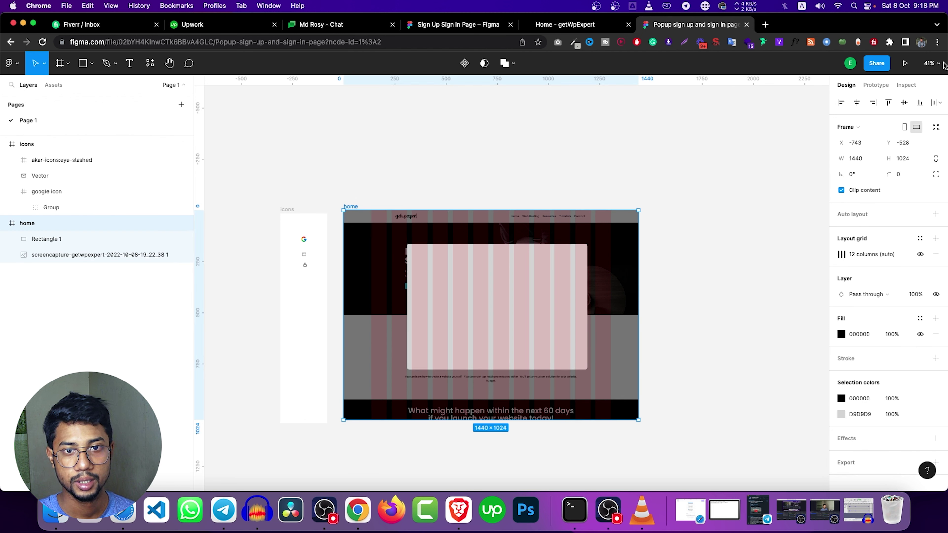
pyautogui.click(904, 64)
pyautogui.click(680, 24)
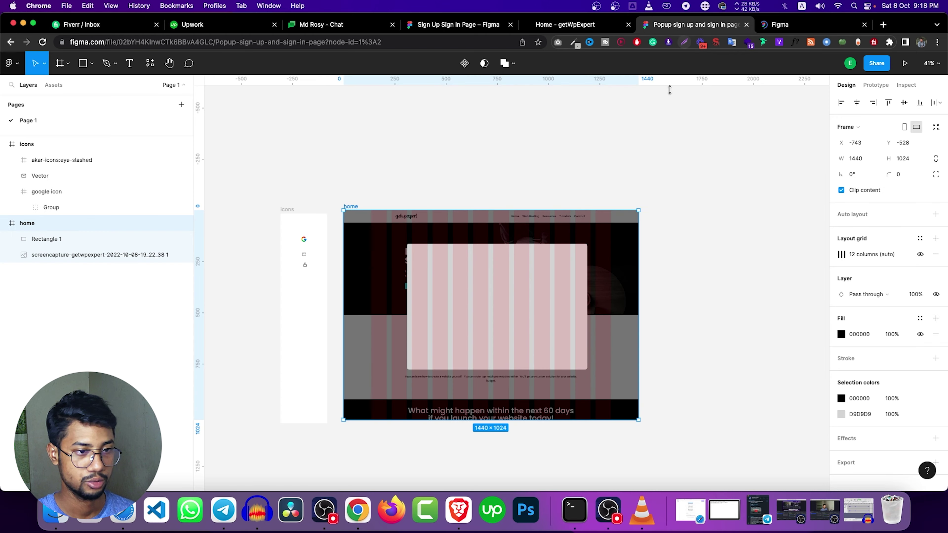
pyautogui.click(501, 296)
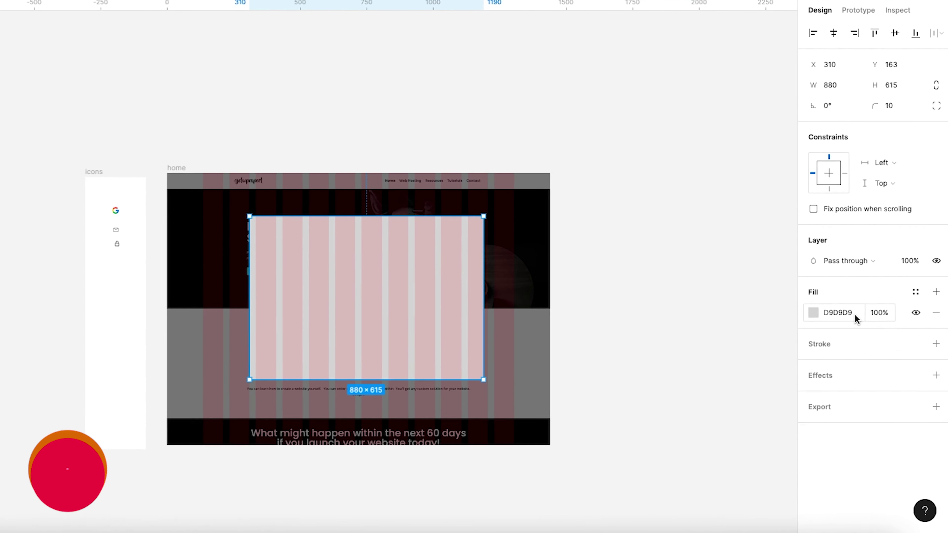
# Step: Change the rectangle's fill to white FFFFFF
pyautogui.click(871, 318)
pyautogui.write('fff')
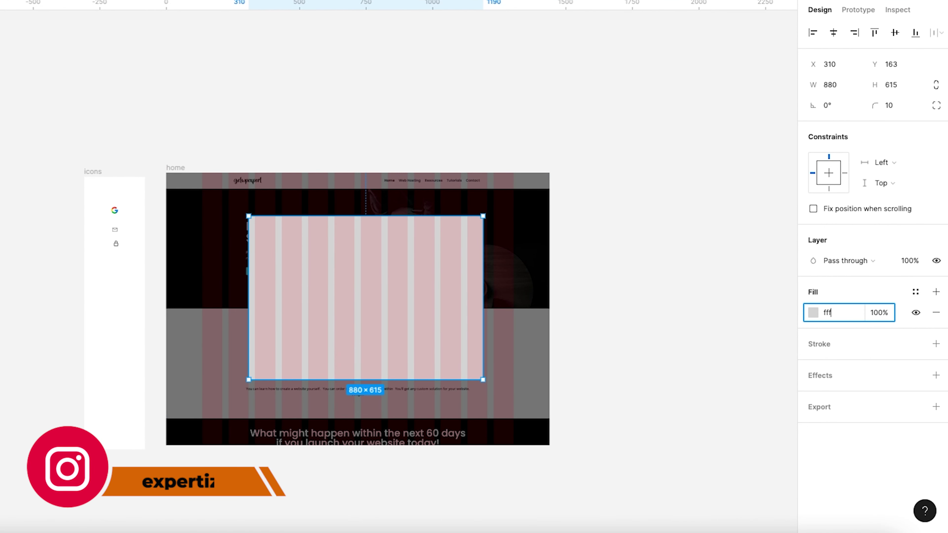
pyautogui.press('Return')
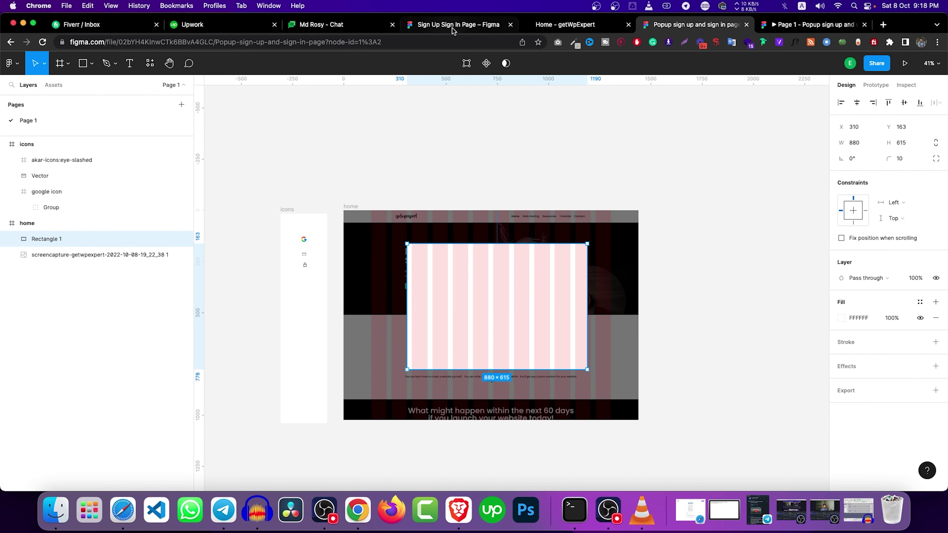
pyautogui.click(452, 26)
# Step: Copy the Wellcome Back heading text from the reference design
pyautogui.click(415, 213)
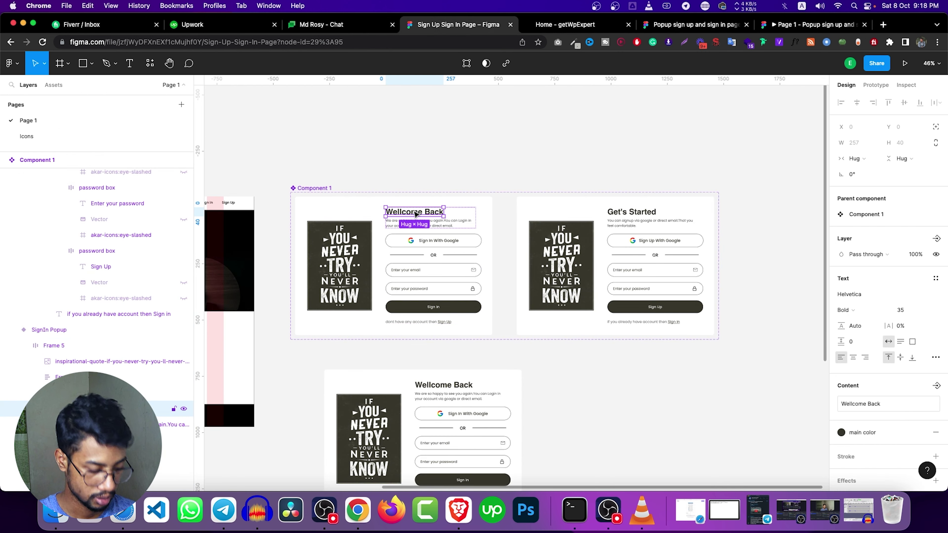
pyautogui.doubleClick(413, 211)
pyautogui.press('super+c')
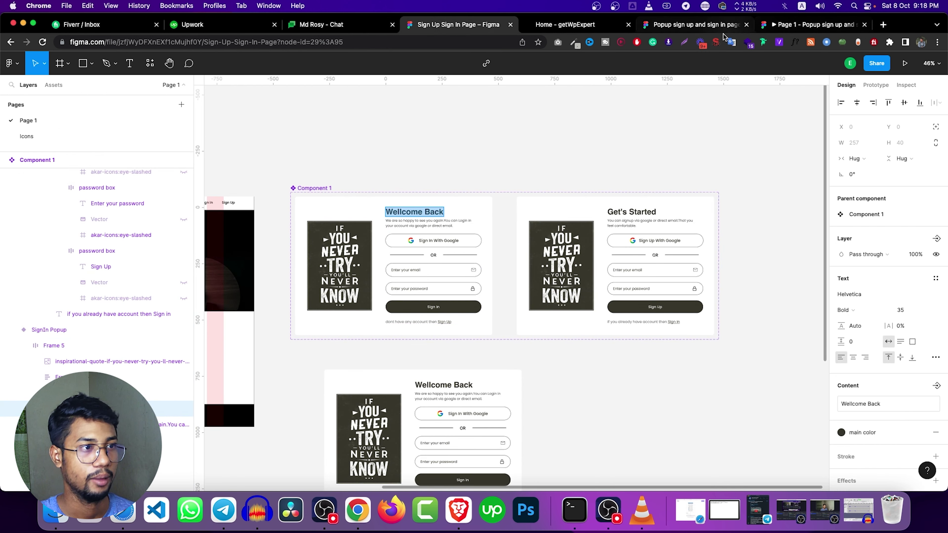
pyautogui.click(694, 24)
pyautogui.click(335, 42)
pyautogui.press('super+v')
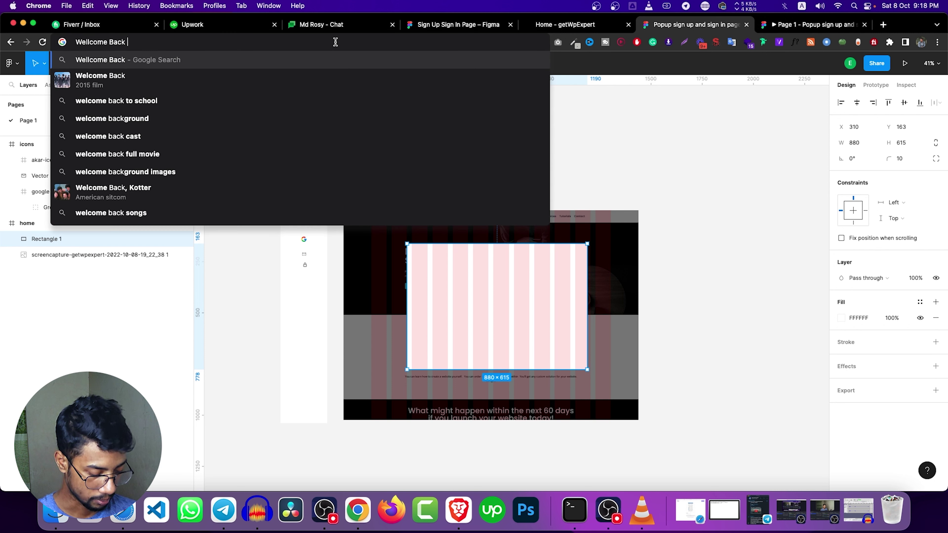
pyautogui.press('super+z')
pyautogui.click(478, 314)
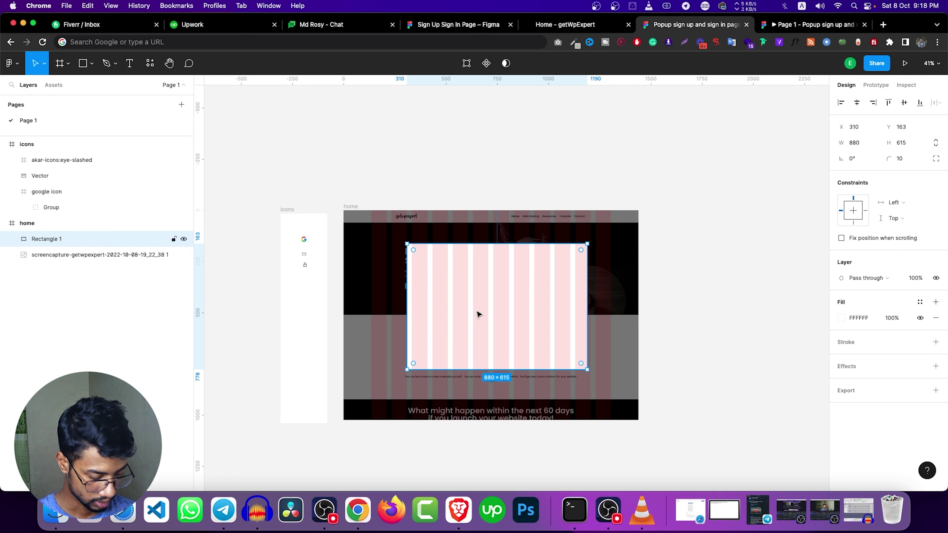
# Step: Paste the Wellcome Back heading as a new text layer on the rectangle
pyautogui.press('t')
pyautogui.click(474, 299)
pyautogui.press('super+v')
pyautogui.press('Escape')
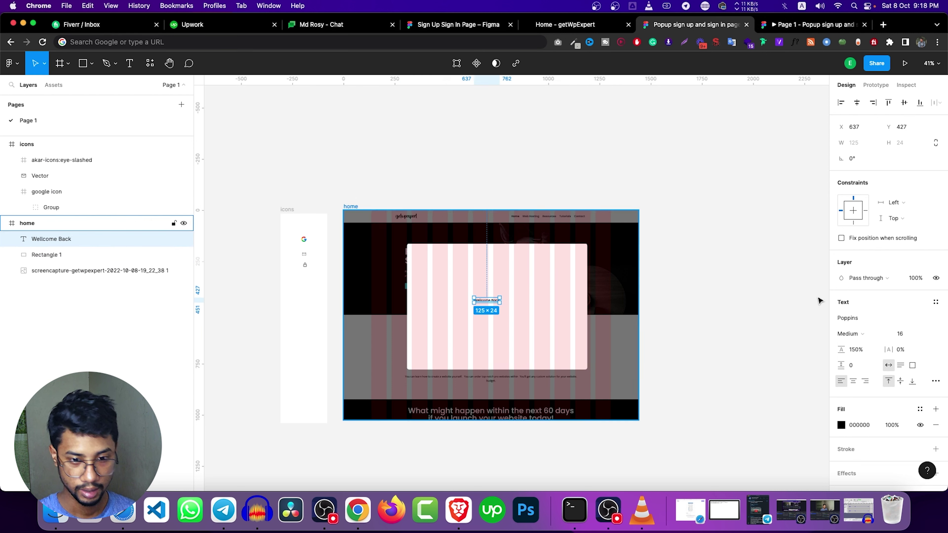
# Step: Style the heading Helvetica Bold 35 and move it to the popup's upper right
pyautogui.click(909, 331)
pyautogui.write('35')
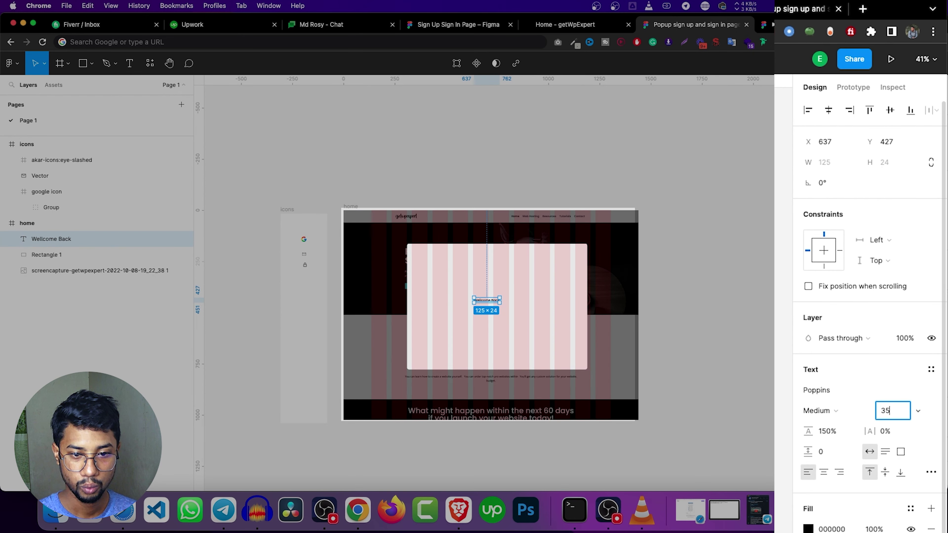
pyautogui.click(827, 397)
pyautogui.write('Hel')
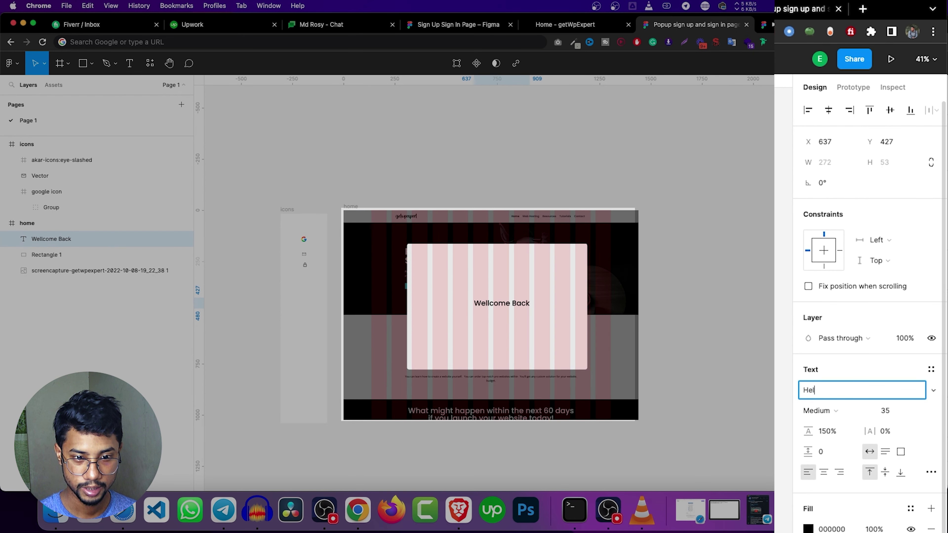
pyautogui.press('Return')
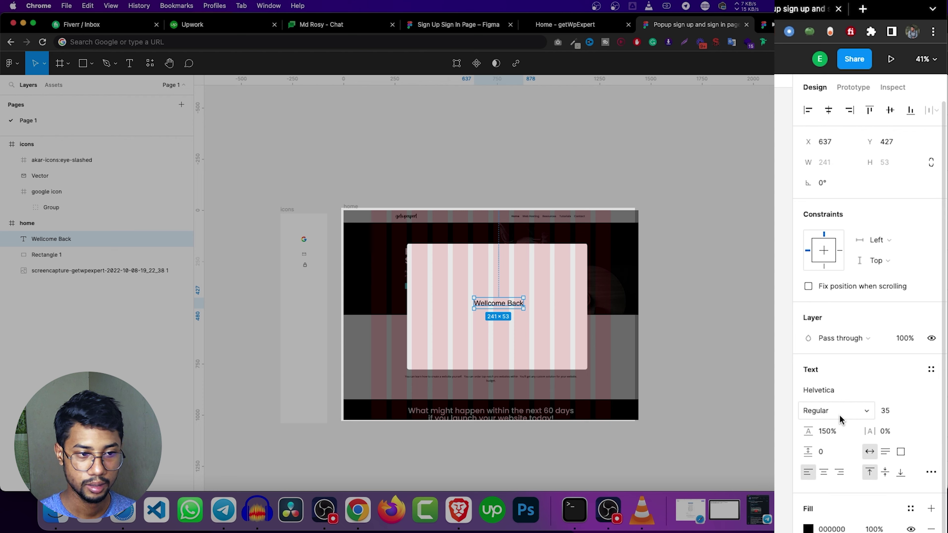
pyautogui.click(839, 416)
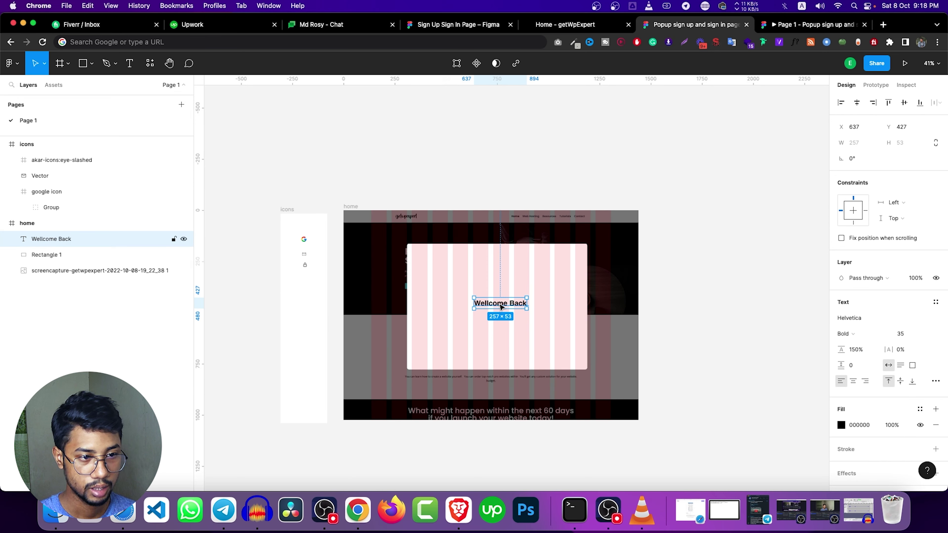
pyautogui.moveTo(501, 307)
pyautogui.mouseDown()
pyautogui.moveTo(549, 264)
pyautogui.moveTo(547, 276)
pyautogui.mouseUp()
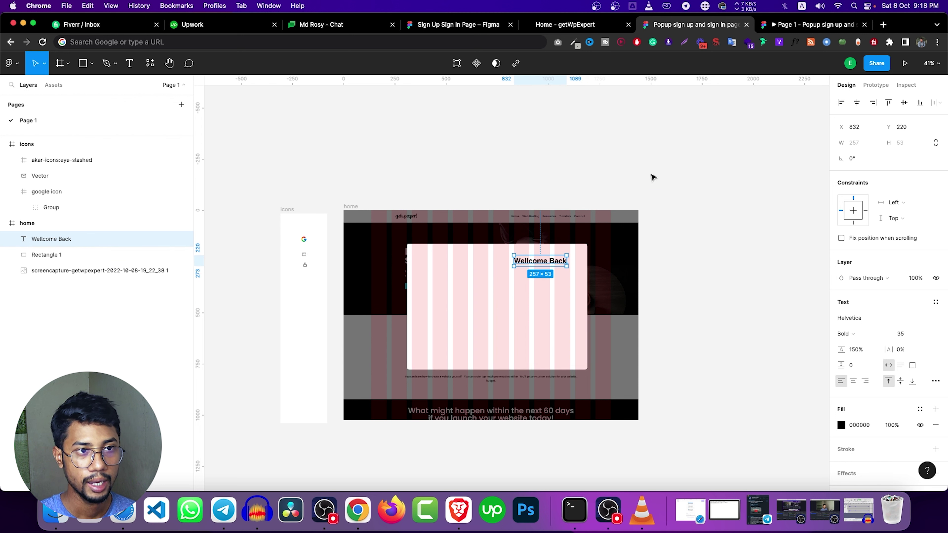
# Step: Copy the welcome description text from the reference design
pyautogui.click(458, 24)
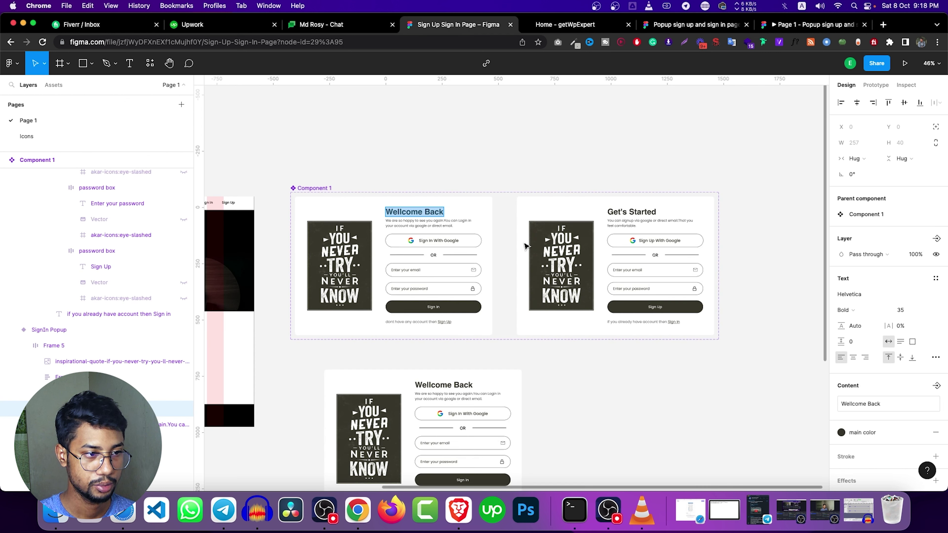
pyautogui.click(420, 223)
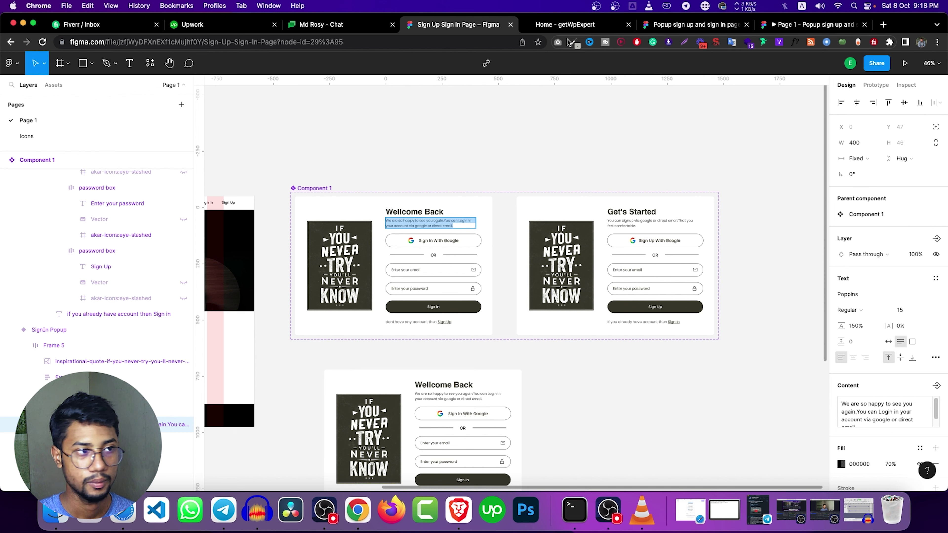
pyautogui.click(690, 24)
pyautogui.click(294, 42)
pyautogui.write('We are so happy to see you again.You can Login in your account via google or direct email.')
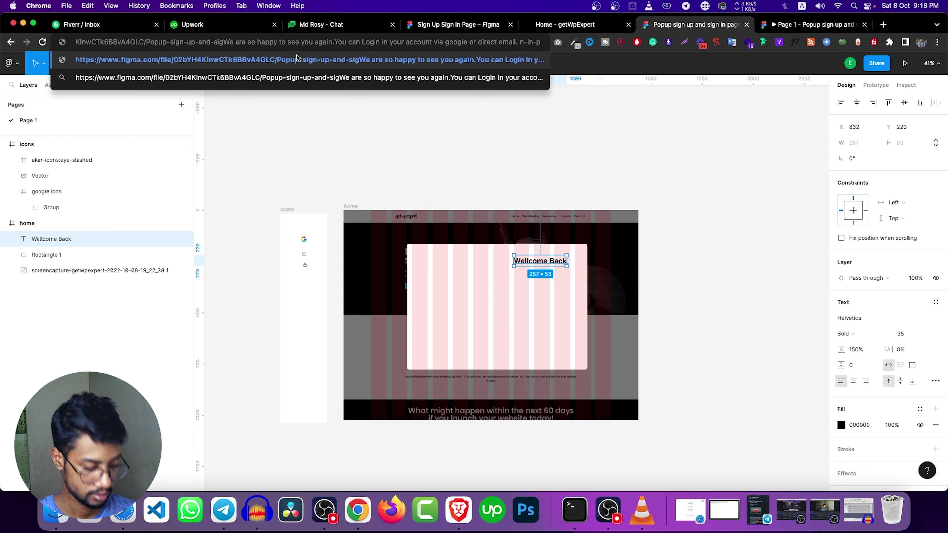
pyautogui.press('super+a')
pyautogui.write('We are so happy to see you again.You can Login in your account via google or direct email.')
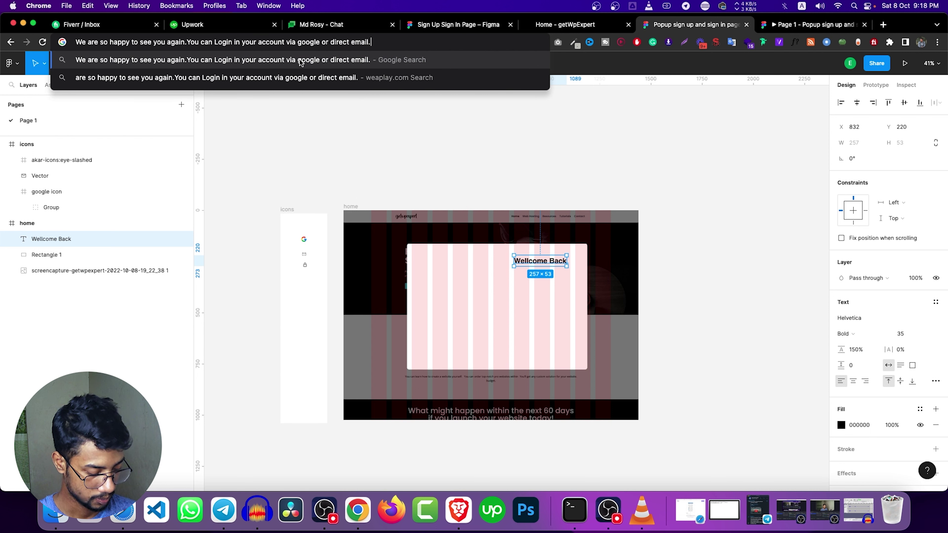
pyautogui.press('Escape')
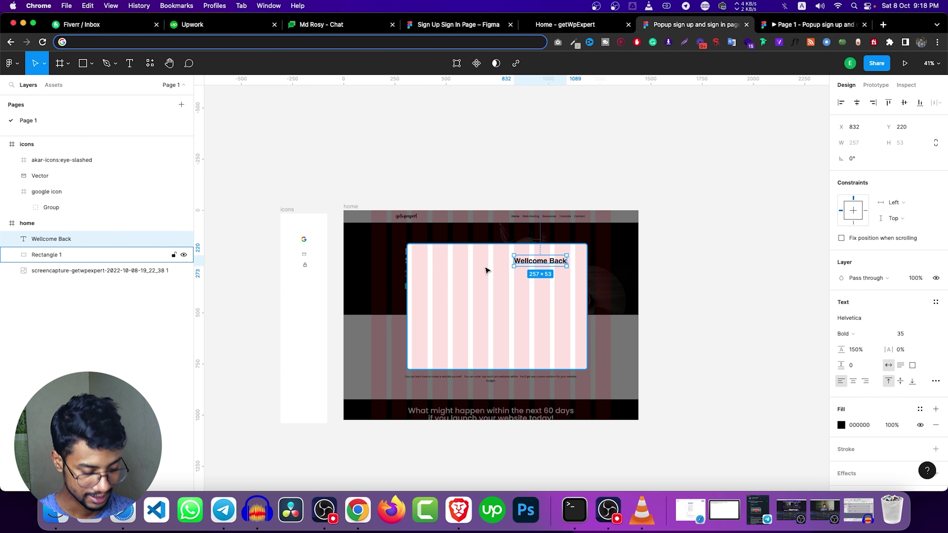
# Step: Paste the description as a new text layer inside the popup
pyautogui.click(526, 303)
pyautogui.press('t')
pyautogui.click(508, 293)
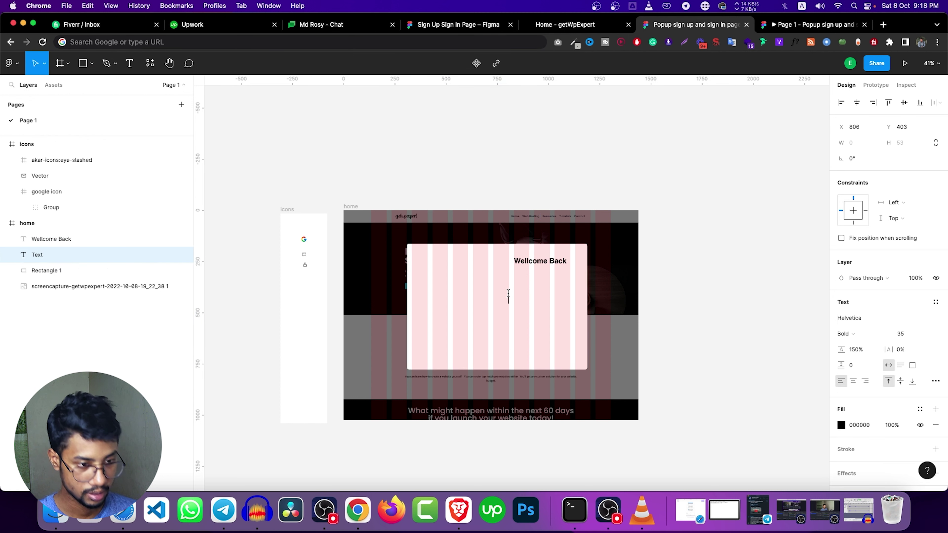
pyautogui.press('super+v')
pyautogui.press('Escape')
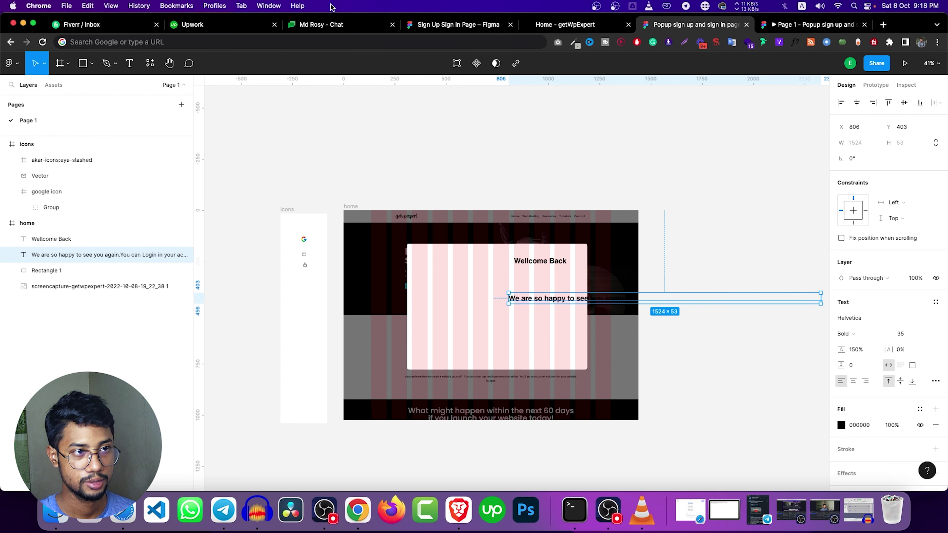
pyautogui.click(459, 24)
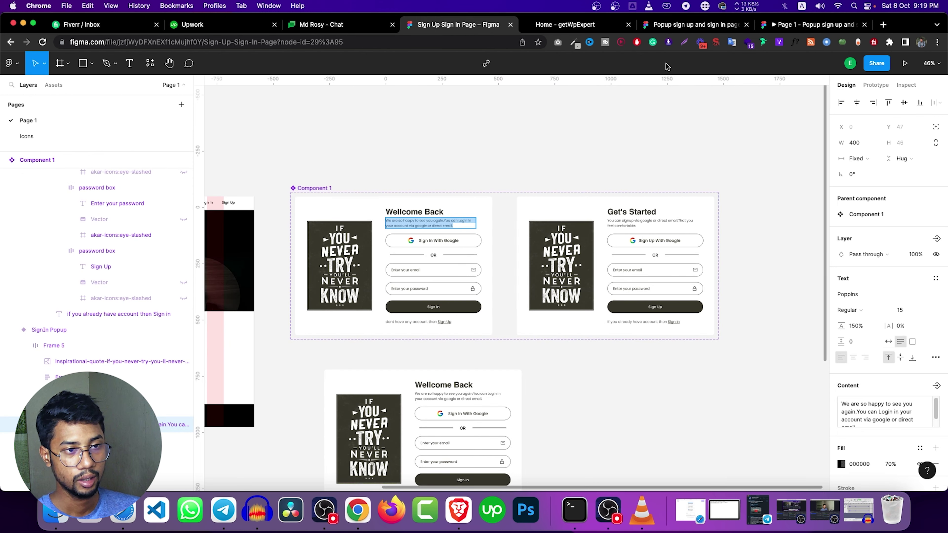
pyautogui.click(690, 25)
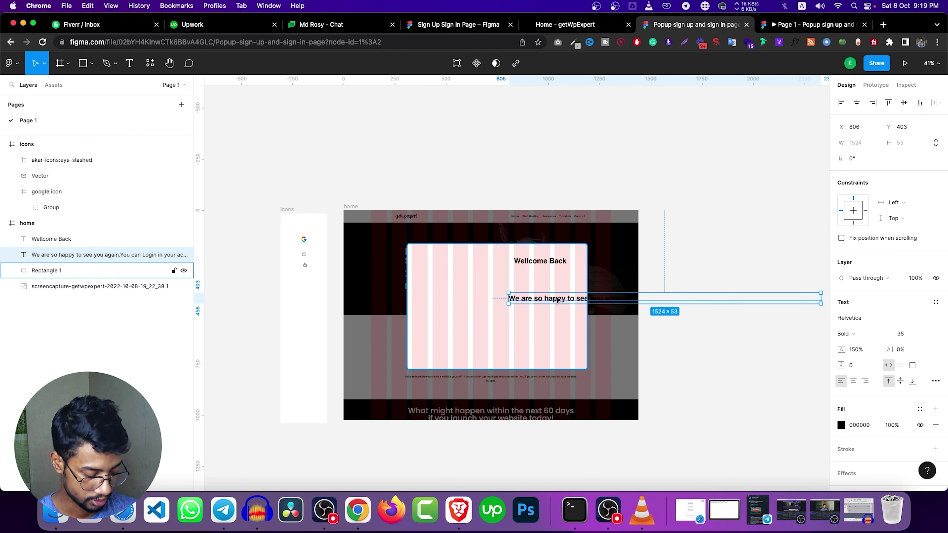
# Step: Set the description to Poppins Regular 15 and narrow its text box
pyautogui.scroll(-2, 644, 280)
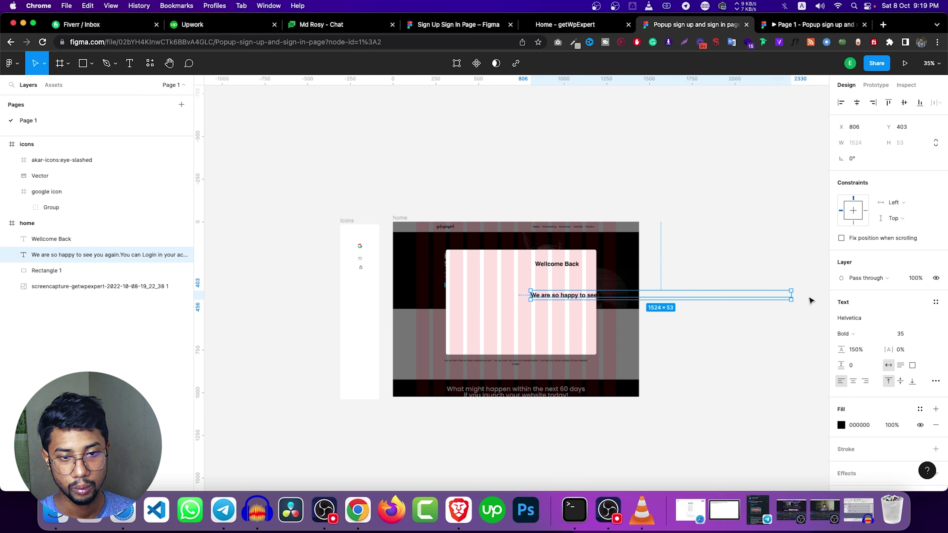
pyautogui.moveTo(790, 292); pyautogui.dragTo(648, 295)
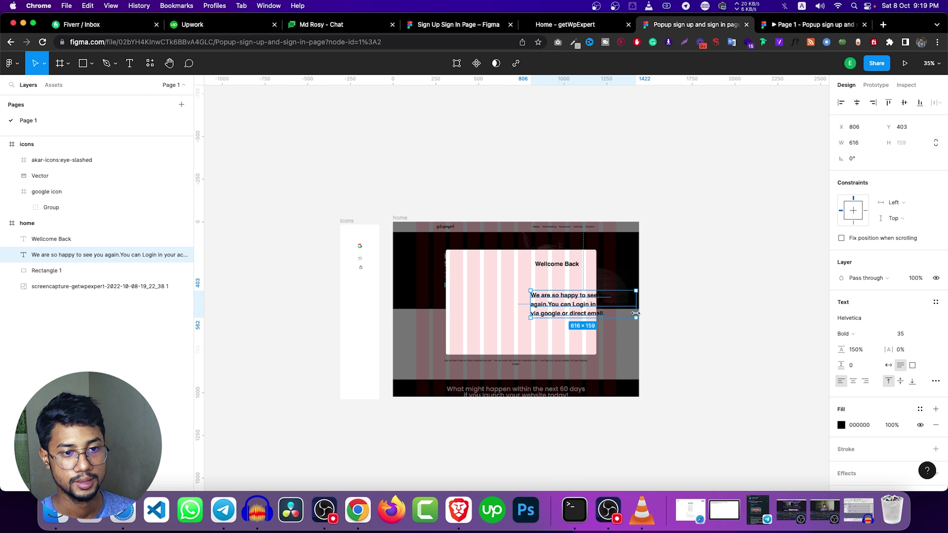
pyautogui.click(903, 333)
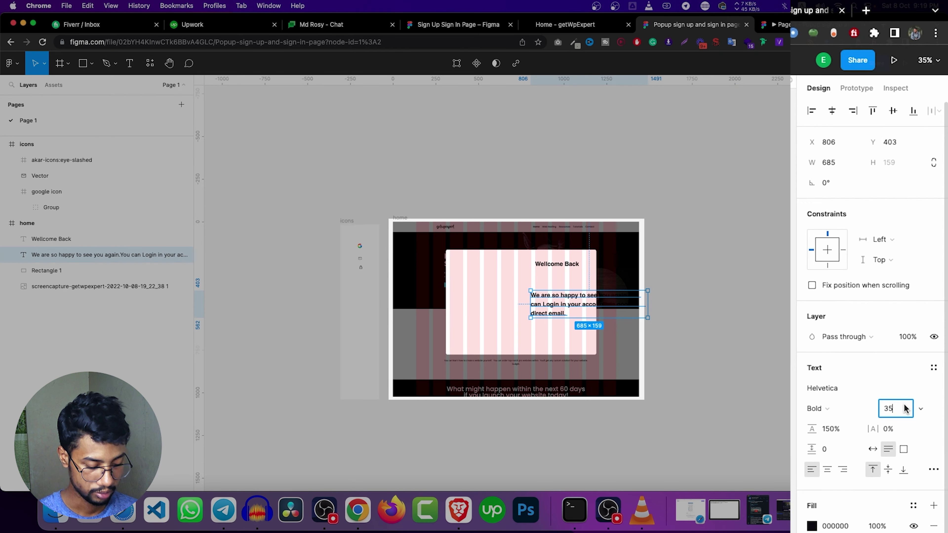
pyautogui.write('15')
pyautogui.click(824, 412)
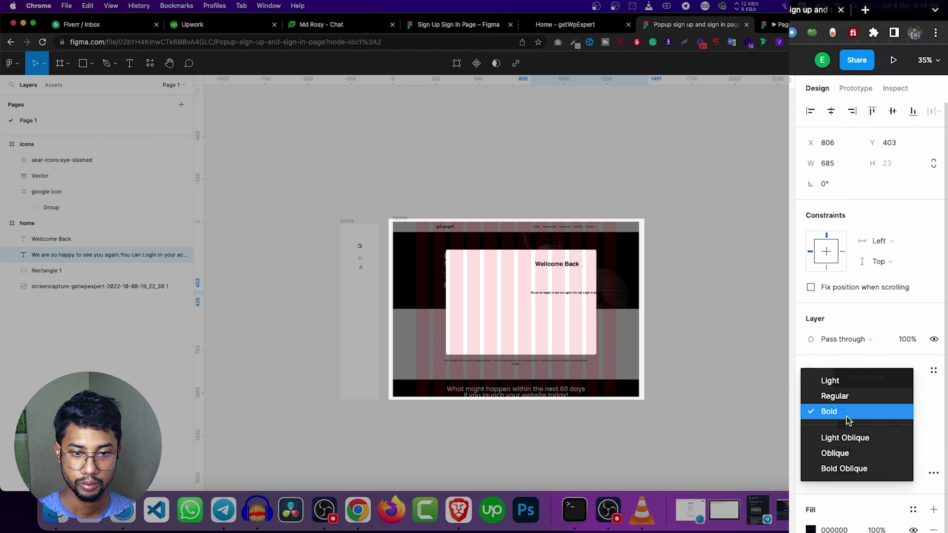
pyautogui.click(829, 396)
pyautogui.moveTo(838, 391); pyautogui.dragTo(831, 395)
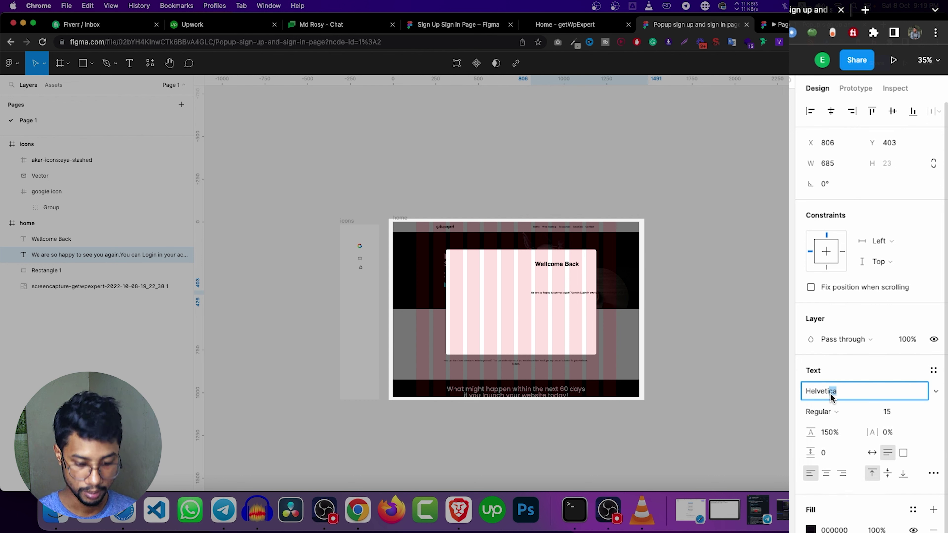
pyautogui.doubleClick(831, 392)
pyautogui.write('Pop')
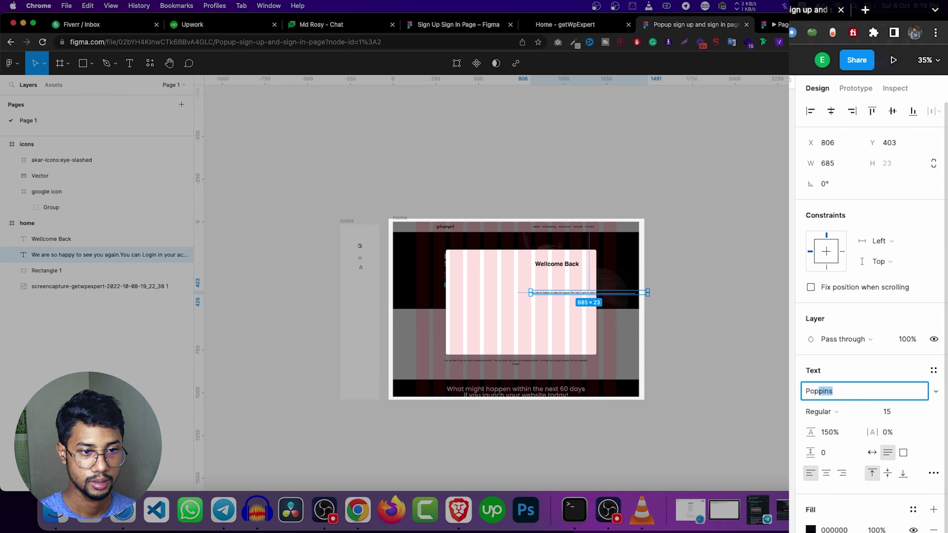
pyautogui.press('Return')
# Step: Narrow the description so it wraps onto two lines under the heading
pyautogui.scroll(5, 527, 281)
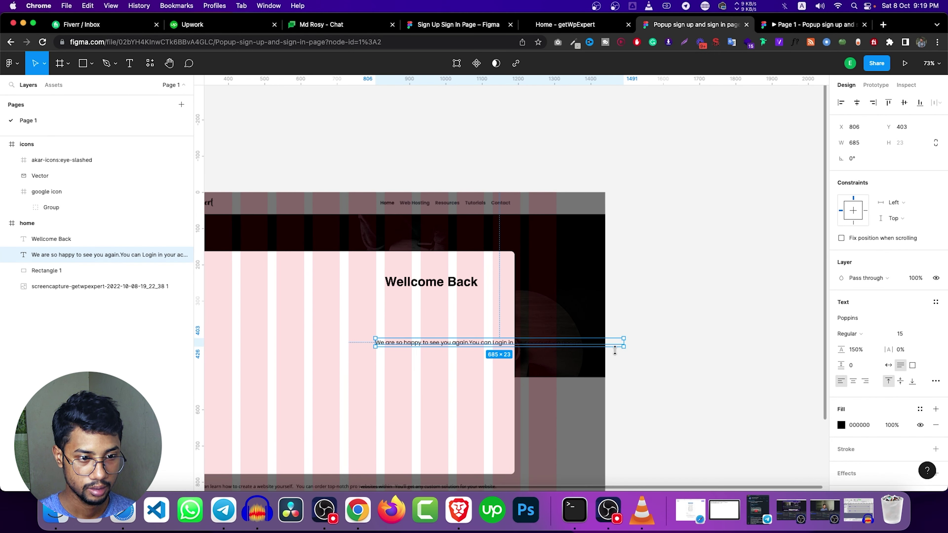
pyautogui.moveTo(624, 346)
pyautogui.mouseDown()
pyautogui.moveTo(515, 346)
pyautogui.moveTo(429, 292)
pyautogui.mouseUp()
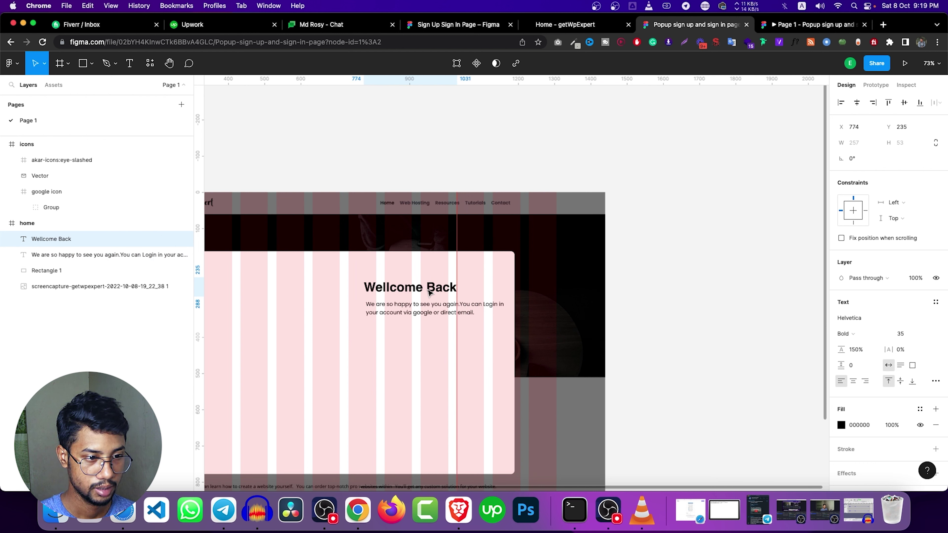
pyautogui.click(441, 316)
pyautogui.click(869, 425)
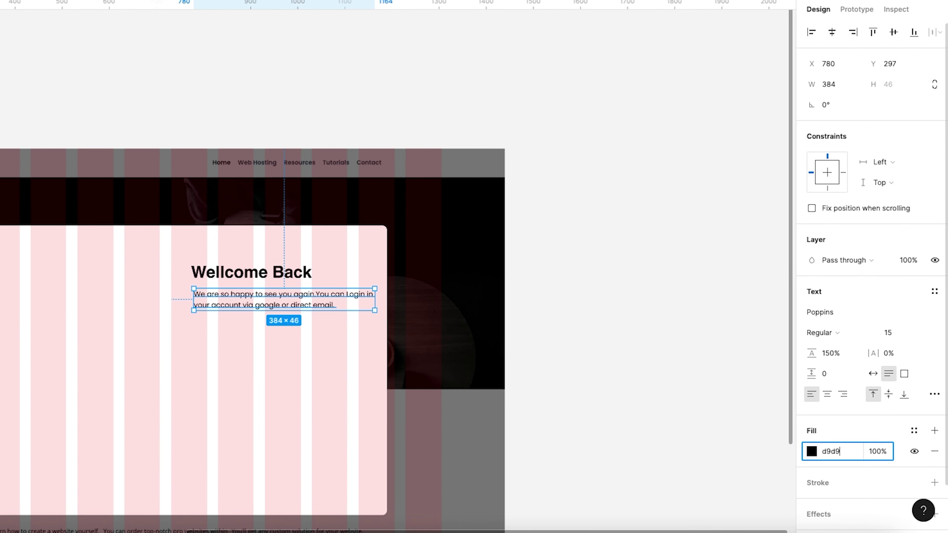
# Step: Fill the paragraph with D9D9D9, then darken it in the colour picker to 9A9A9A
pyautogui.press('Return')
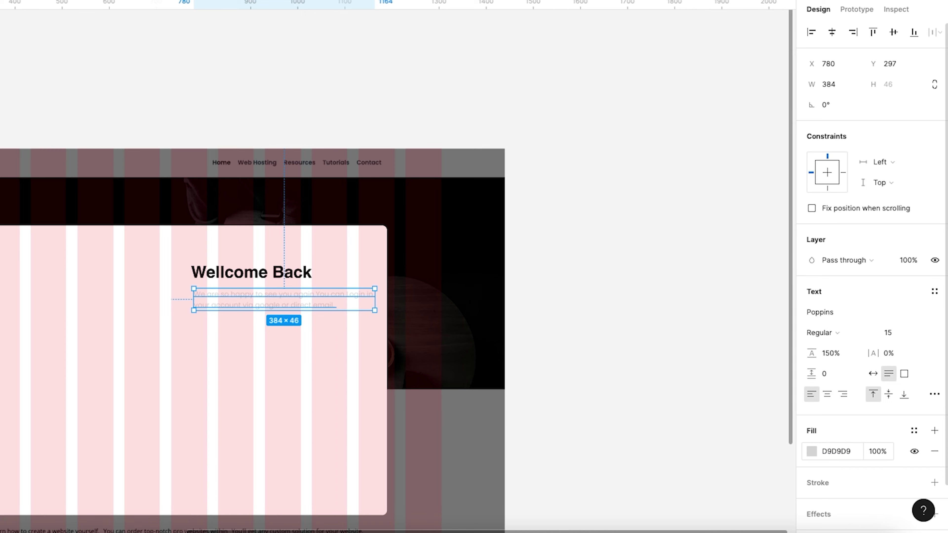
pyautogui.click(812, 452)
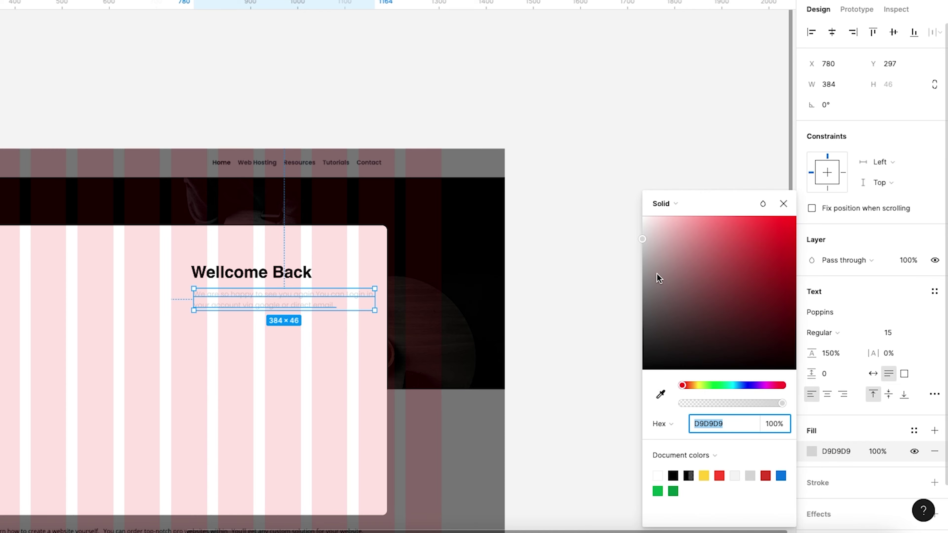
pyautogui.moveTo(641, 239); pyautogui.dragTo(640, 246)
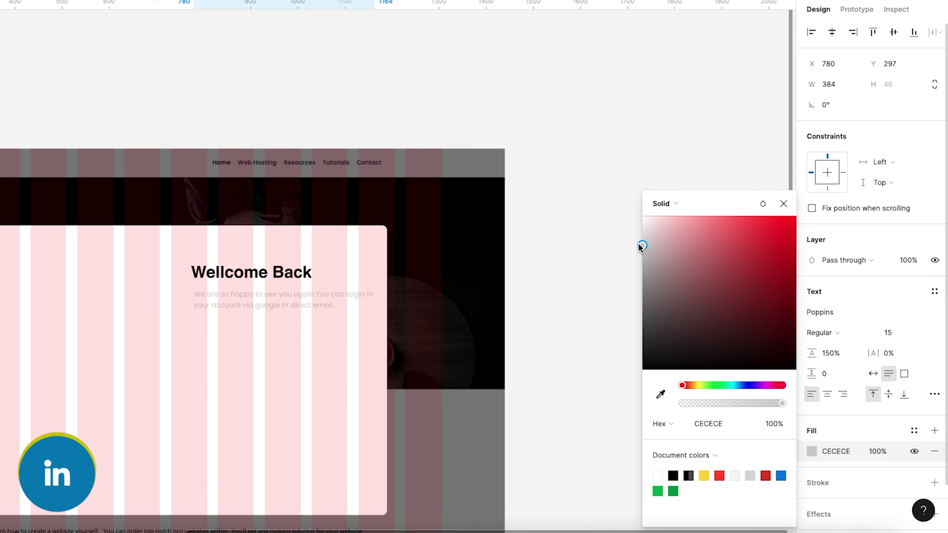
pyautogui.moveTo(640, 246); pyautogui.dragTo(640, 261)
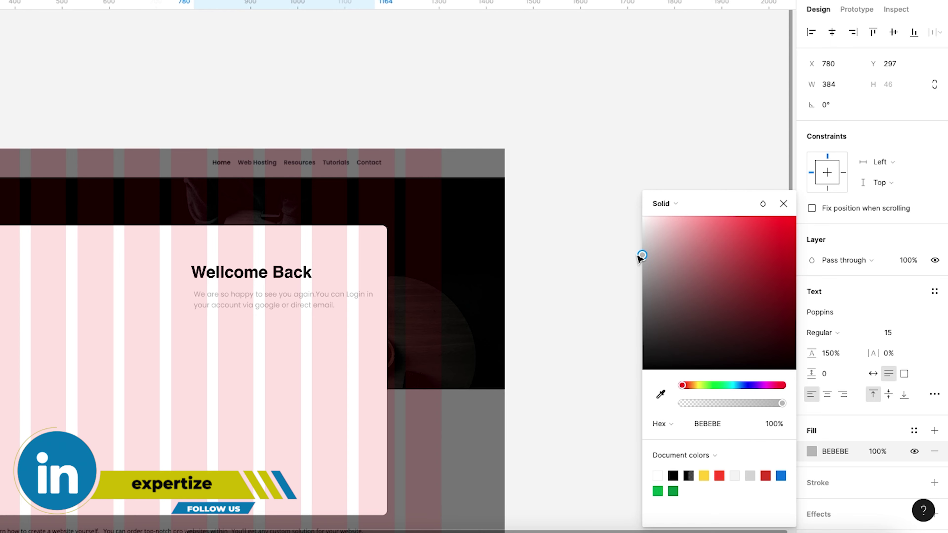
pyautogui.moveTo(639, 257); pyautogui.dragTo(633, 276)
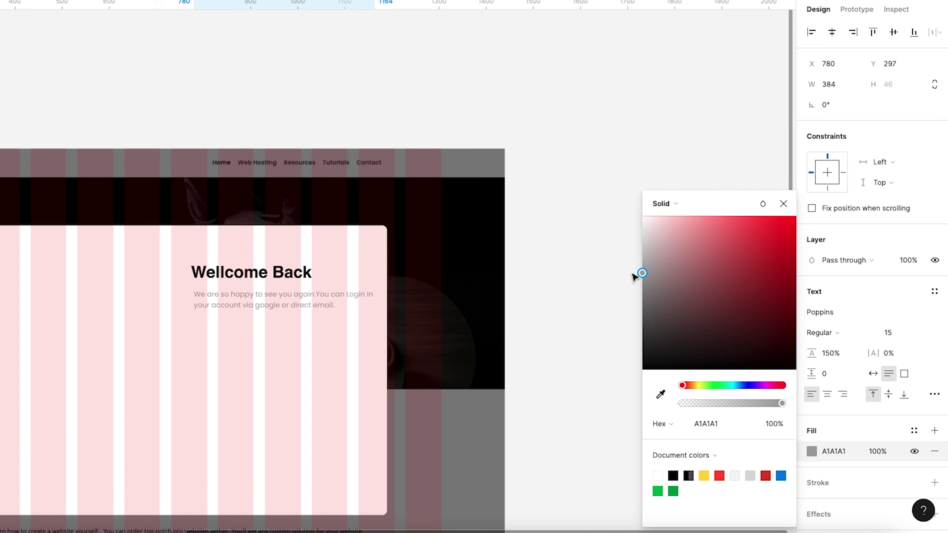
pyautogui.moveTo(634, 276); pyautogui.dragTo(634, 281)
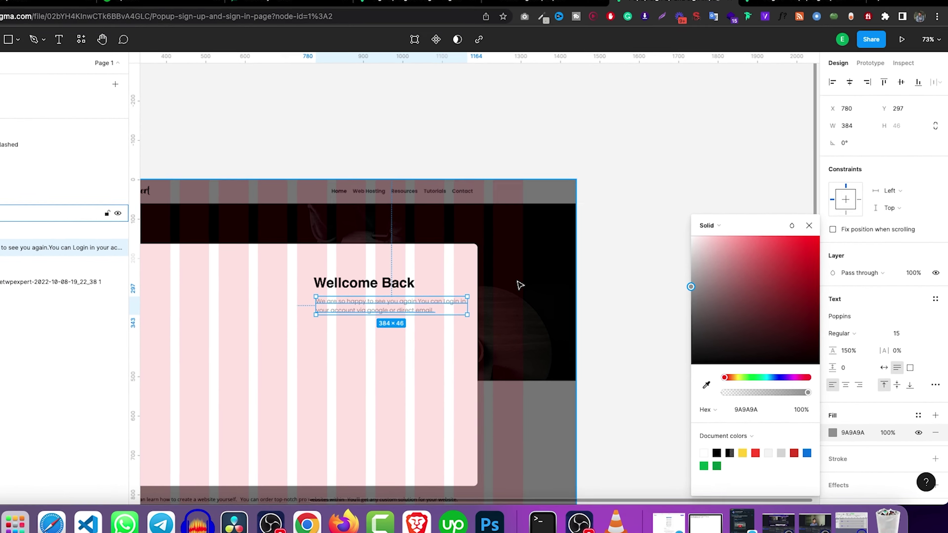
pyautogui.press('Escape')
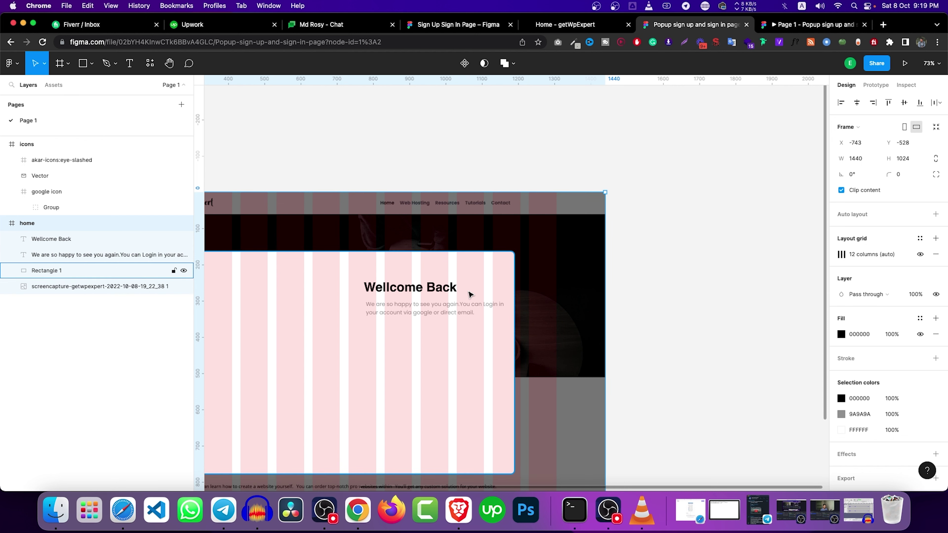
pyautogui.scroll(-2, 468, 295)
pyautogui.keyDown('shift'); pyautogui.click(419, 309); pyautogui.keyUp('shift')
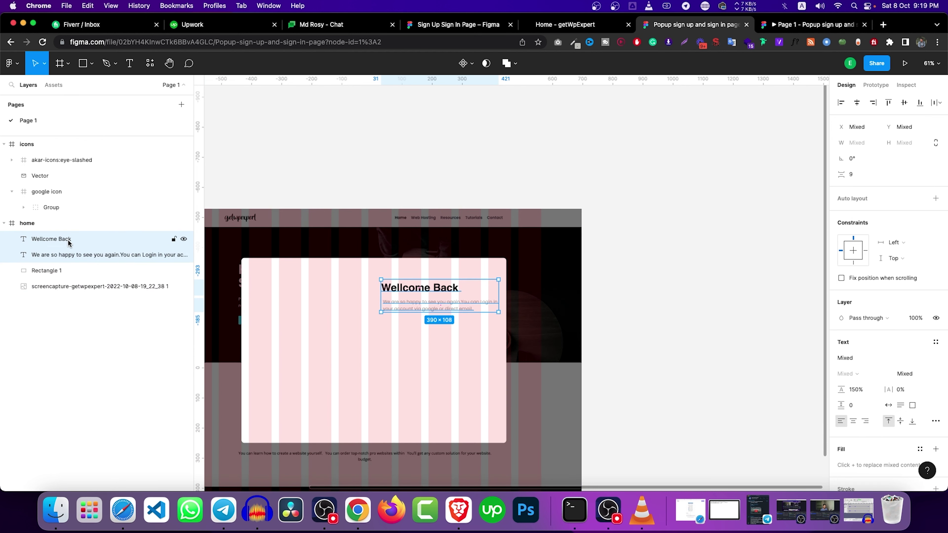
# Step: Wrap heading and paragraph in a left-aligned auto layout with 8 spacing, moved slightly up
pyautogui.hotkey('shift', 'a')
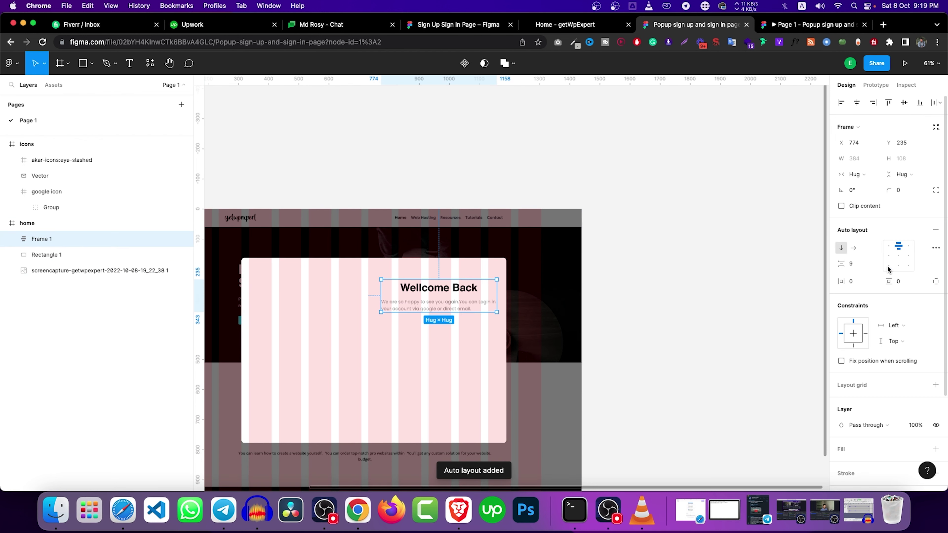
pyautogui.click(888, 257)
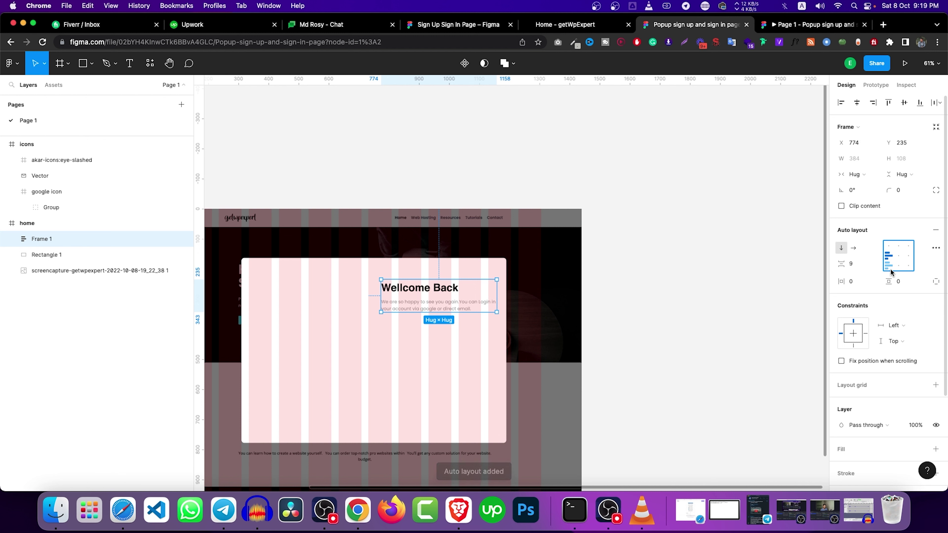
pyautogui.click(860, 268)
pyautogui.press('Down')
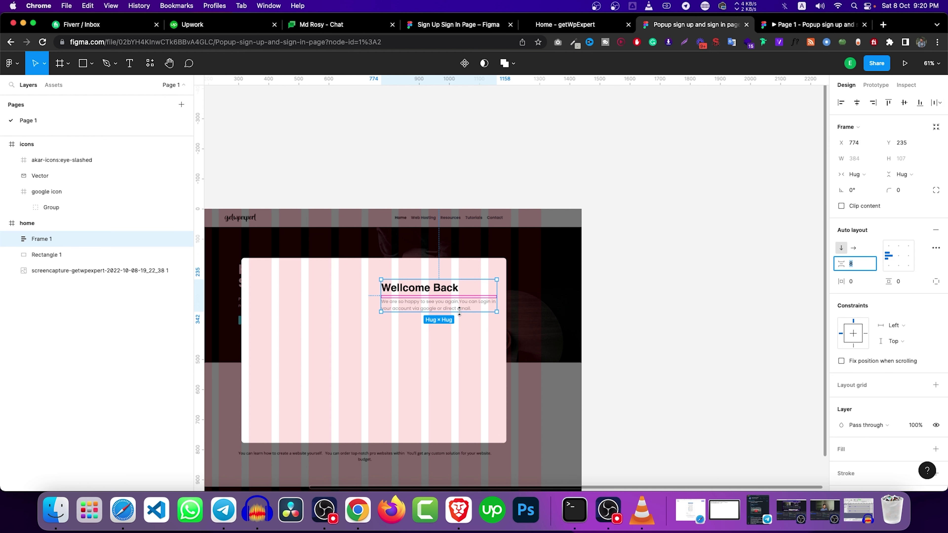
pyautogui.moveTo(456, 311); pyautogui.dragTo(456, 303)
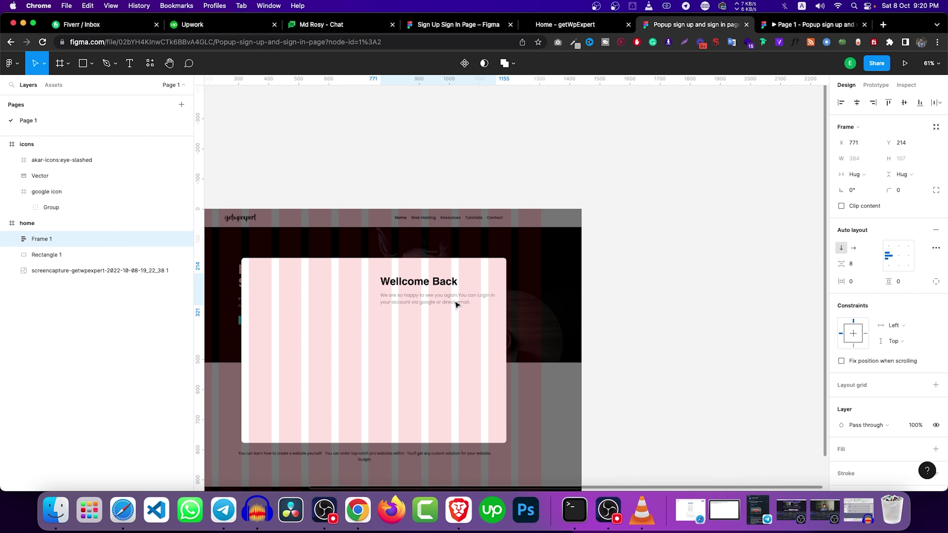
pyautogui.scroll(-3, 620, 245)
pyautogui.click(701, 199)
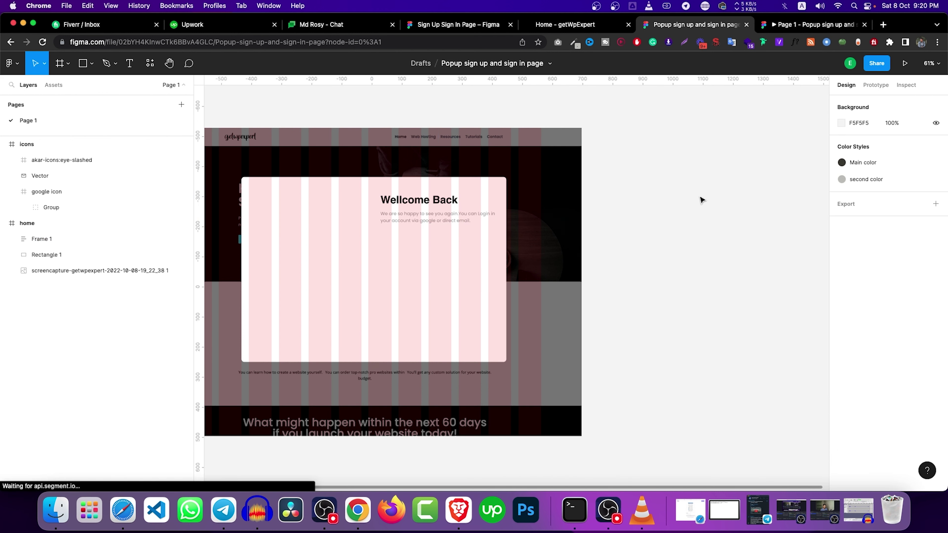
# Step: Copy the 'Sign In With Google' wording from the reference sign-in design file
pyautogui.click(796, 32)
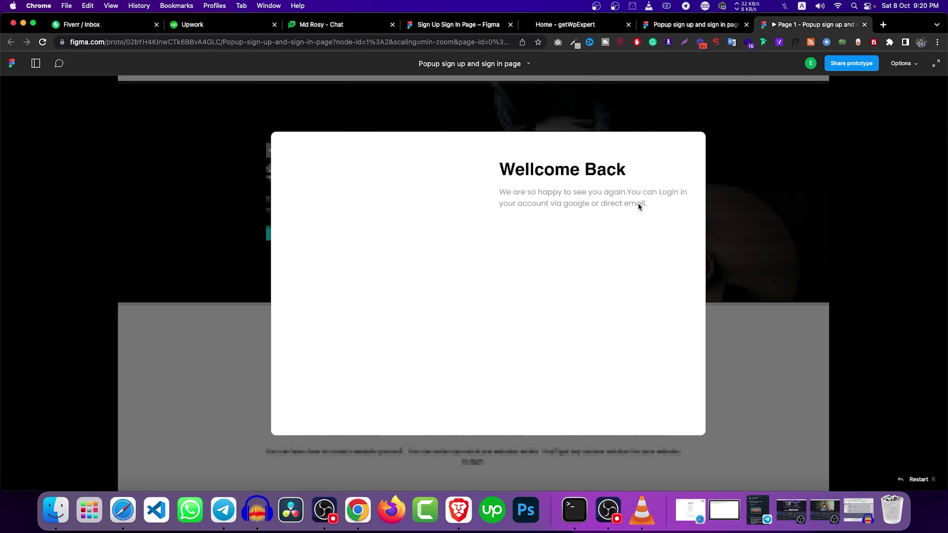
pyautogui.click(481, 26)
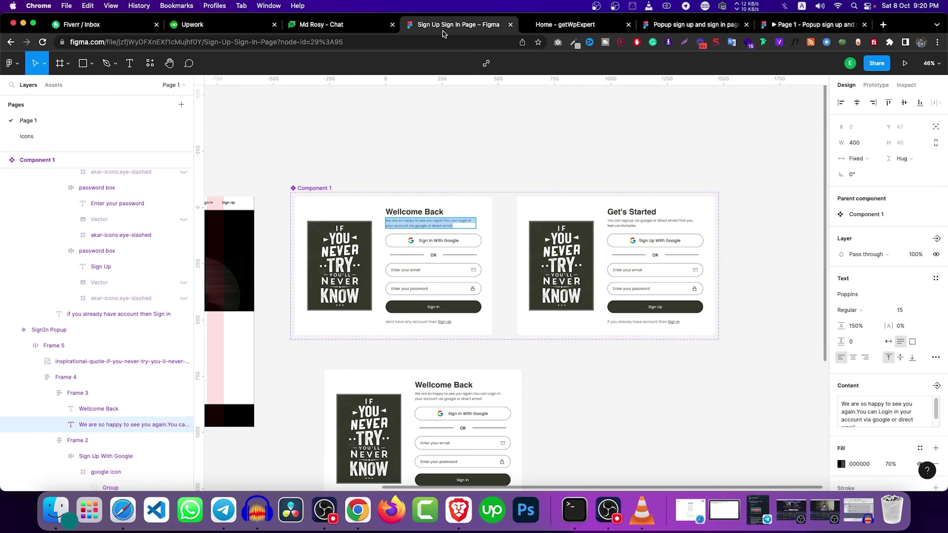
pyautogui.doubleClick(434, 241)
pyautogui.press('super+c')
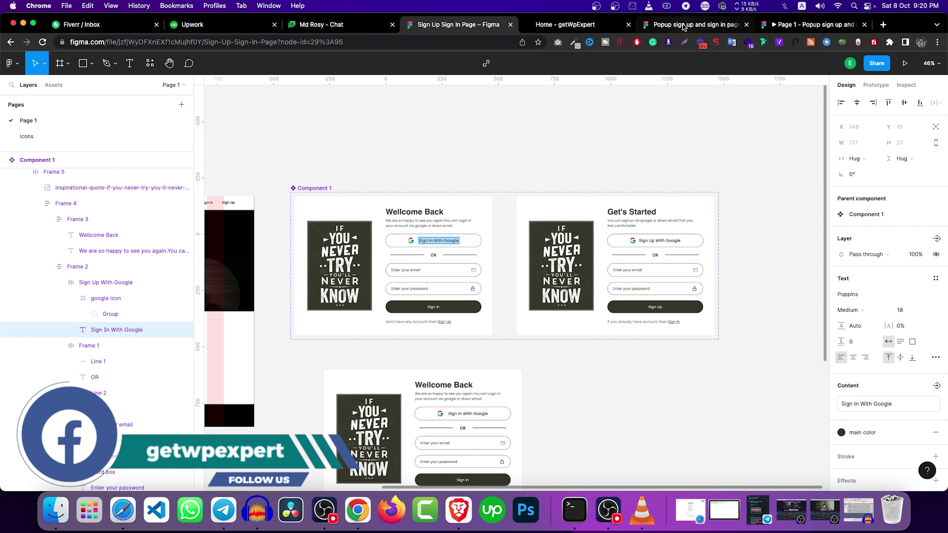
pyautogui.click(695, 25)
# Step: Start a new text layer inside the popup below the welcome text
pyautogui.click(373, 42)
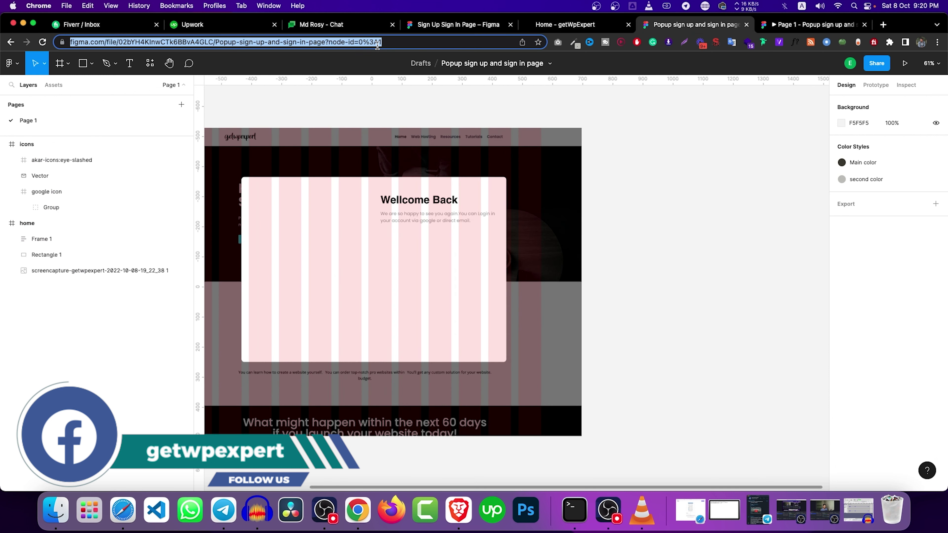
pyautogui.press('super+v')
pyautogui.click(466, 284)
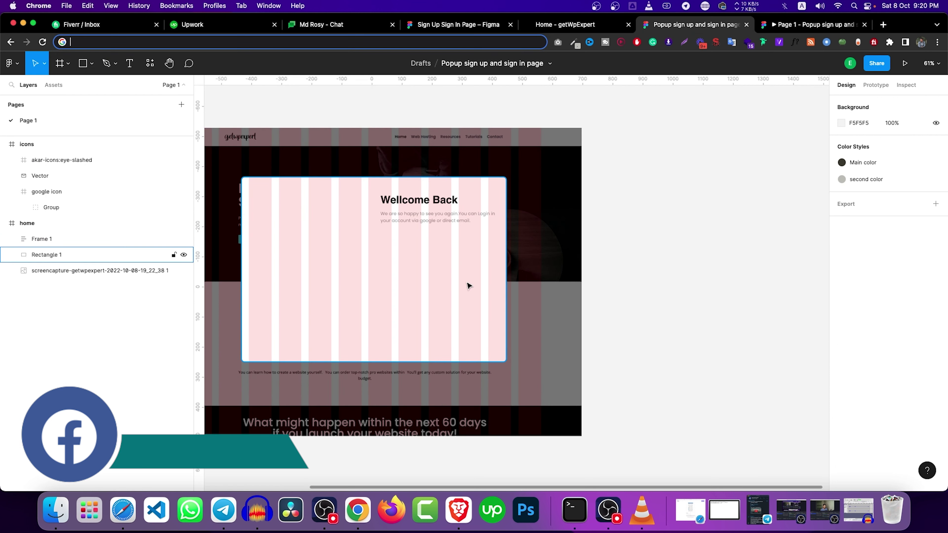
pyautogui.press('t')
pyautogui.click(398, 257)
# Step: Paste 'Sign In With Google' as the text, move the Google icon beside it, and select both
pyautogui.press('super+v')
pyautogui.press('Escape')
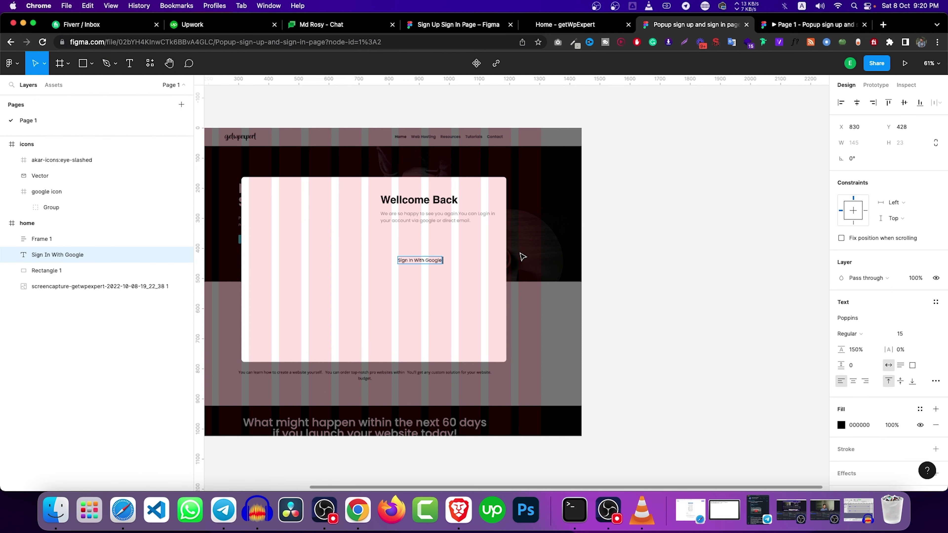
pyautogui.press('-')
pyautogui.press('-')
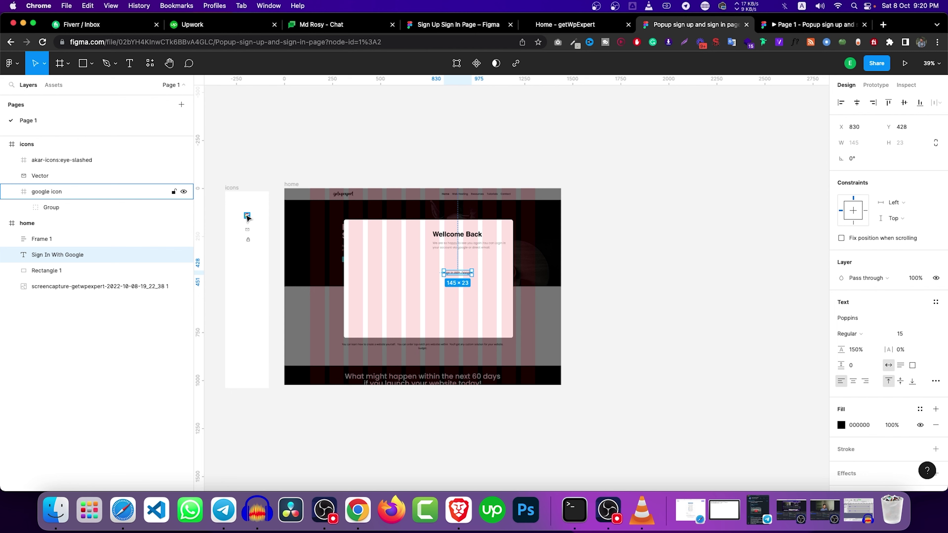
pyautogui.moveTo(247, 217); pyautogui.dragTo(434, 272)
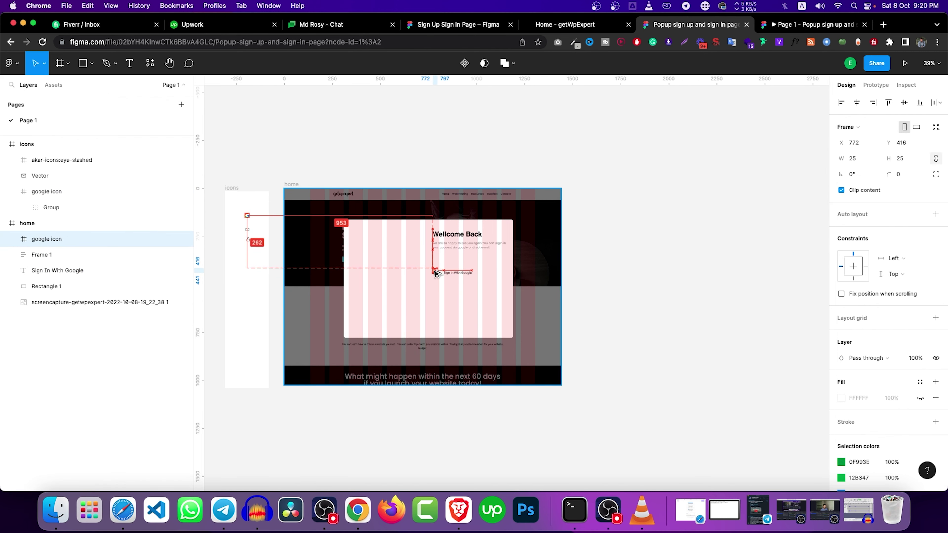
pyautogui.scroll(5, 435, 272)
pyautogui.moveTo(435, 272); pyautogui.dragTo(416, 278)
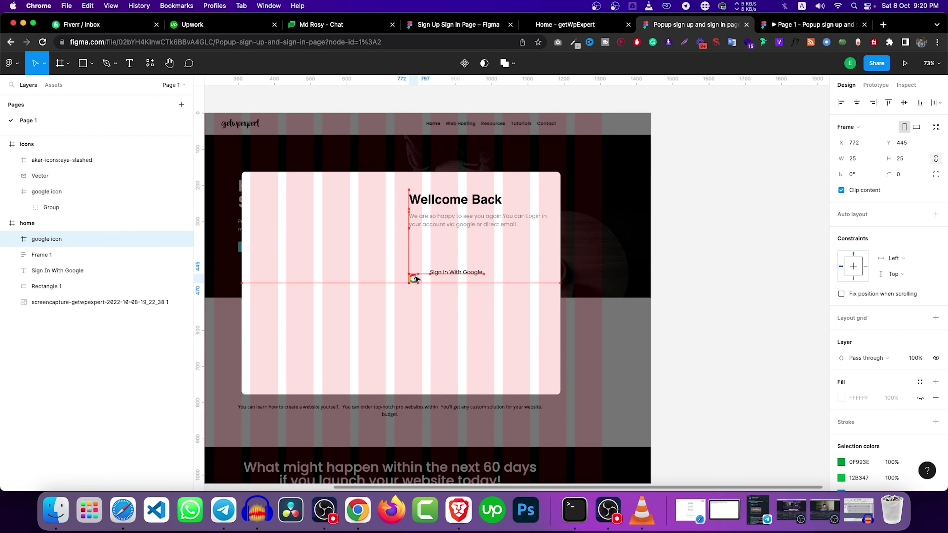
pyautogui.click(60, 270)
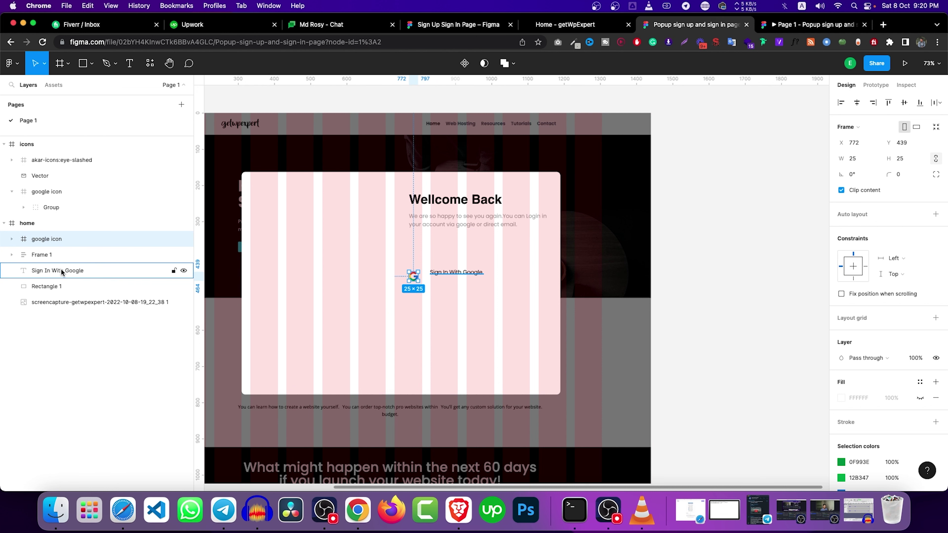
pyautogui.keyDown('shift'); pyautogui.click(55, 242); pyautogui.keyUp('shift')
# Step: Wrap the icon and text in an auto-layout row with 0 gap and Space between
pyautogui.hotkey('shift', 'a')
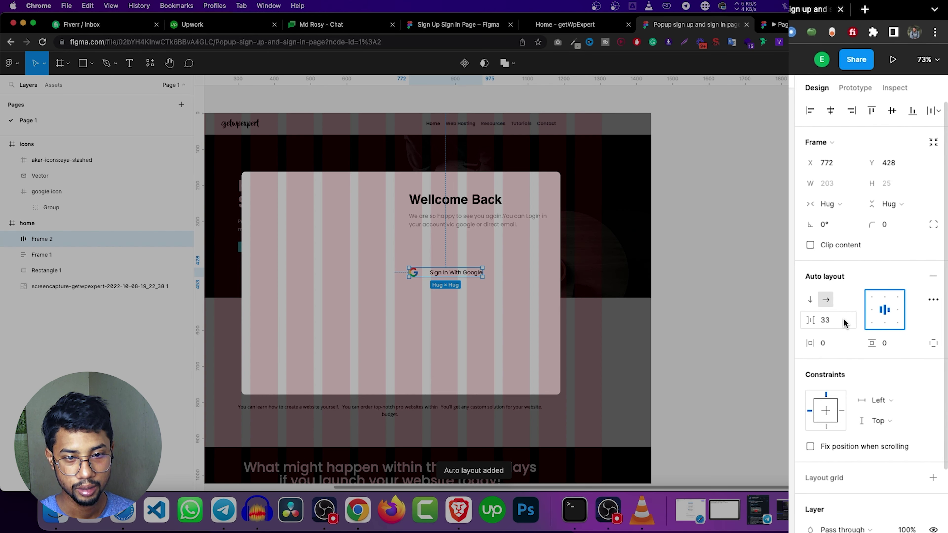
pyautogui.click(844, 324)
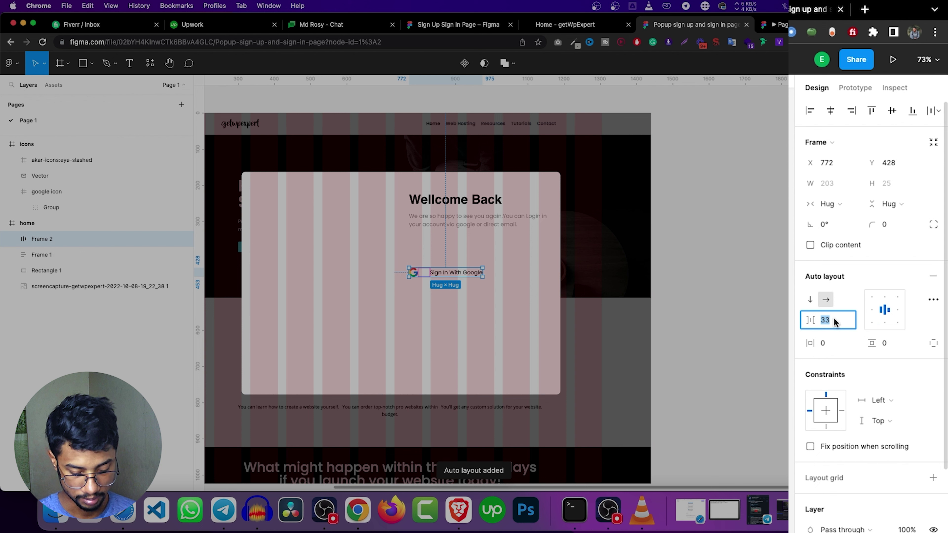
pyautogui.write('0')
pyautogui.click(933, 299)
pyautogui.click(763, 409)
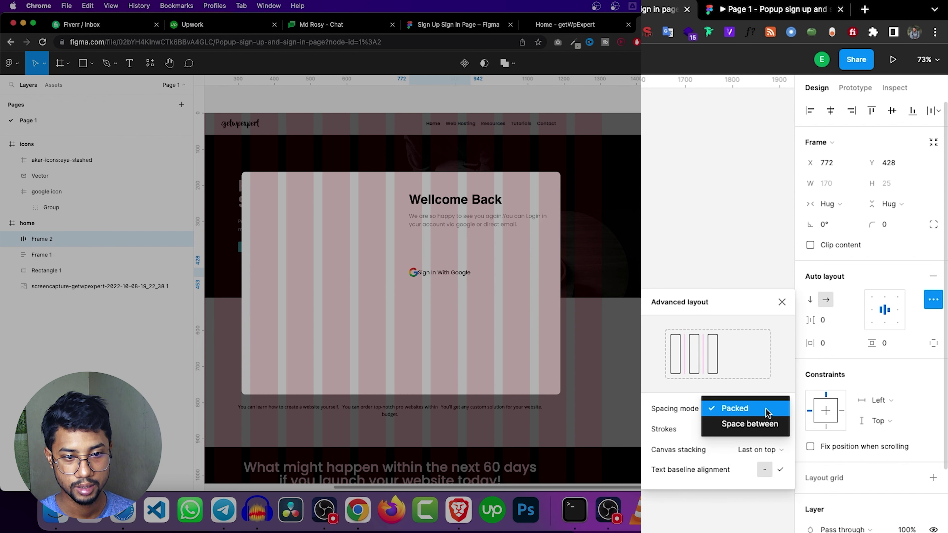
pyautogui.click(743, 423)
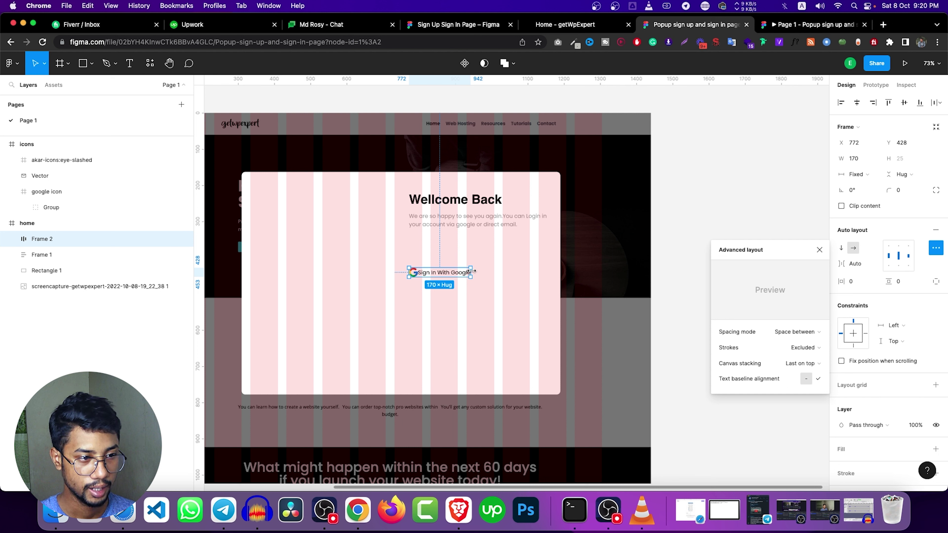
# Step: Widen the Google row to 427 and shift it left within the popup
pyautogui.moveTo(472, 271); pyautogui.dragTo(555, 268)
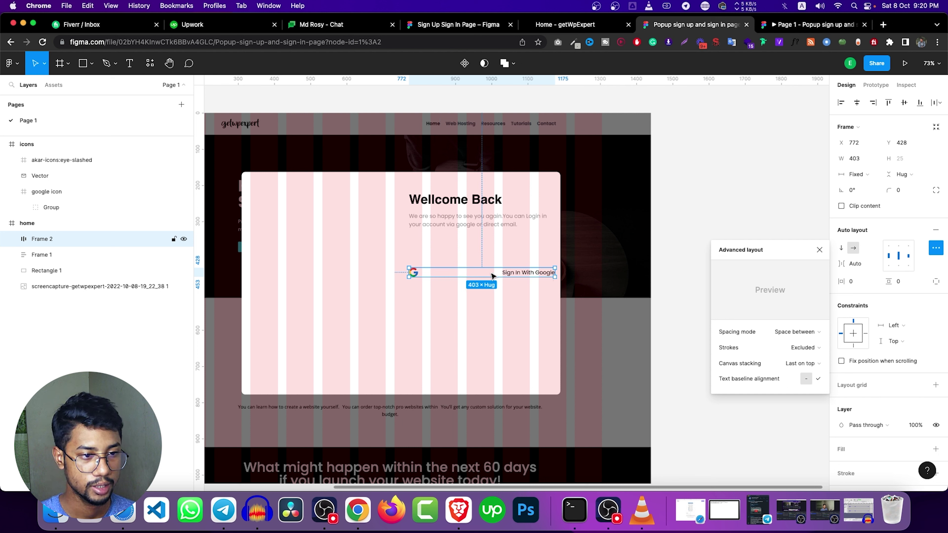
pyautogui.moveTo(493, 276); pyautogui.dragTo(452, 276)
pyautogui.moveTo(519, 273); pyautogui.dragTo(527, 274)
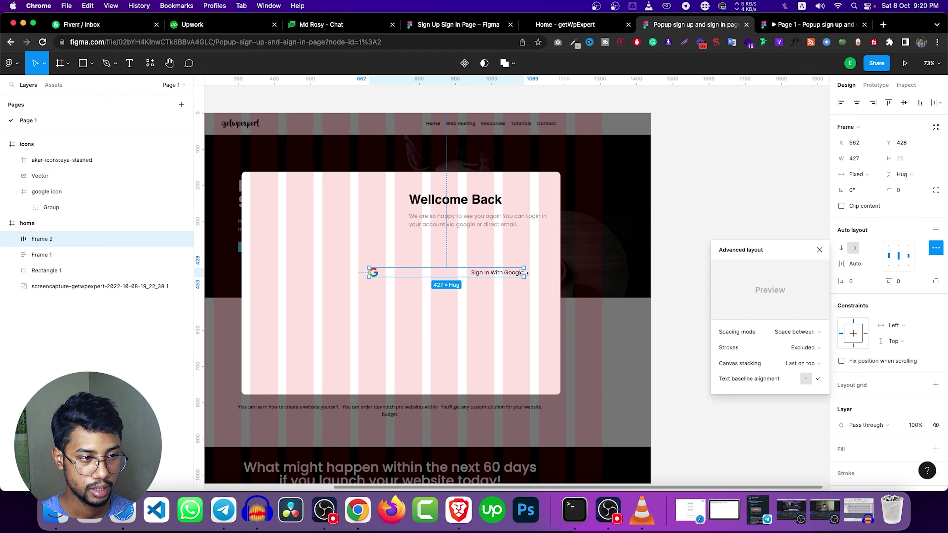
pyautogui.click(516, 298)
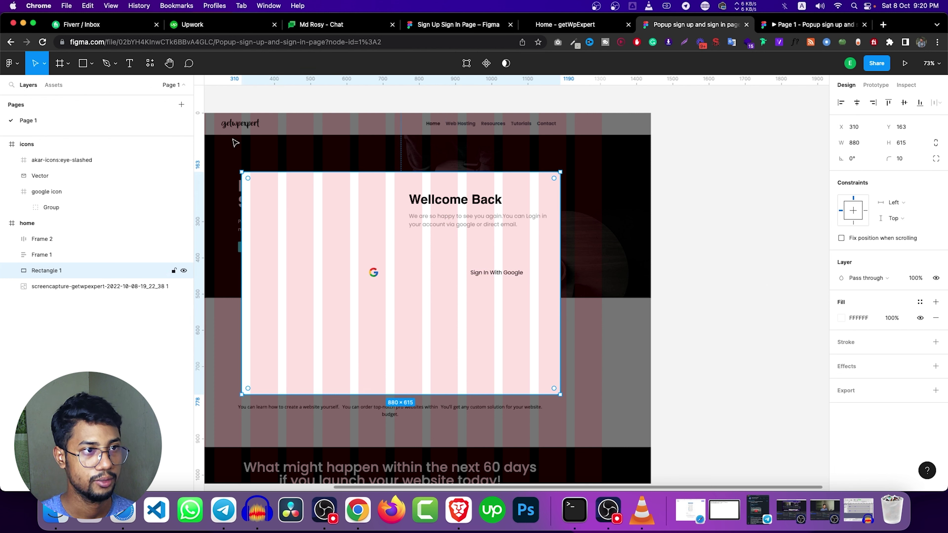
# Step: Check the reference Google row, then raise the popup row's horizontal padding from 100
pyautogui.click(431, 33)
pyautogui.click(469, 243)
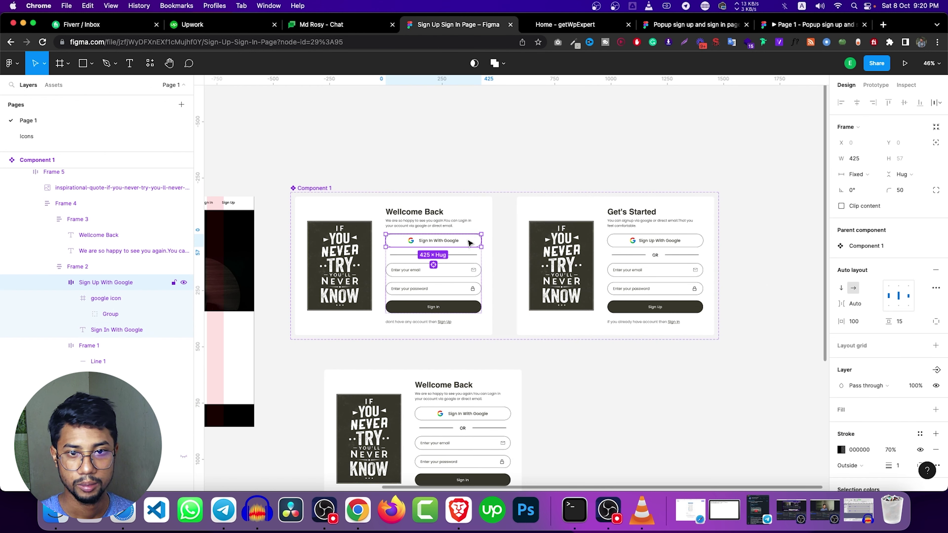
pyautogui.click(694, 24)
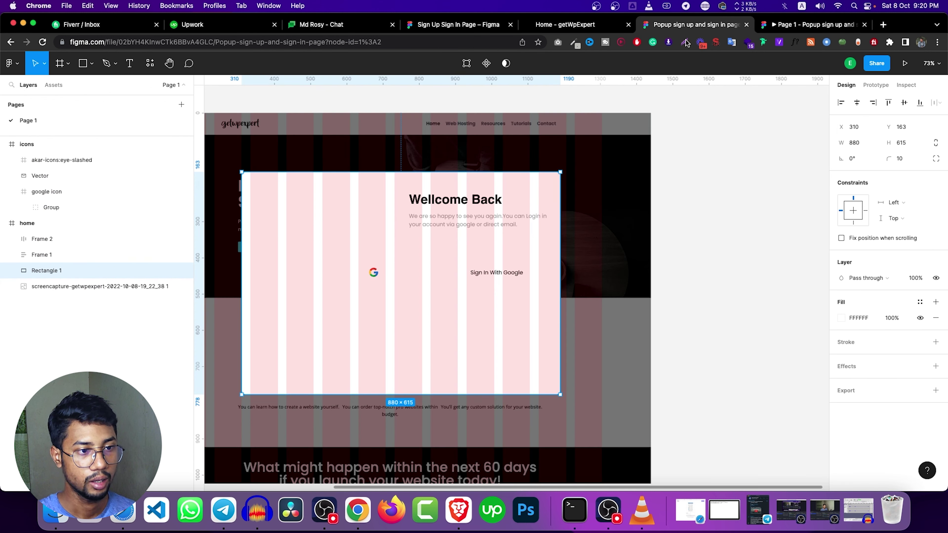
pyautogui.click(497, 276)
pyautogui.write('100')
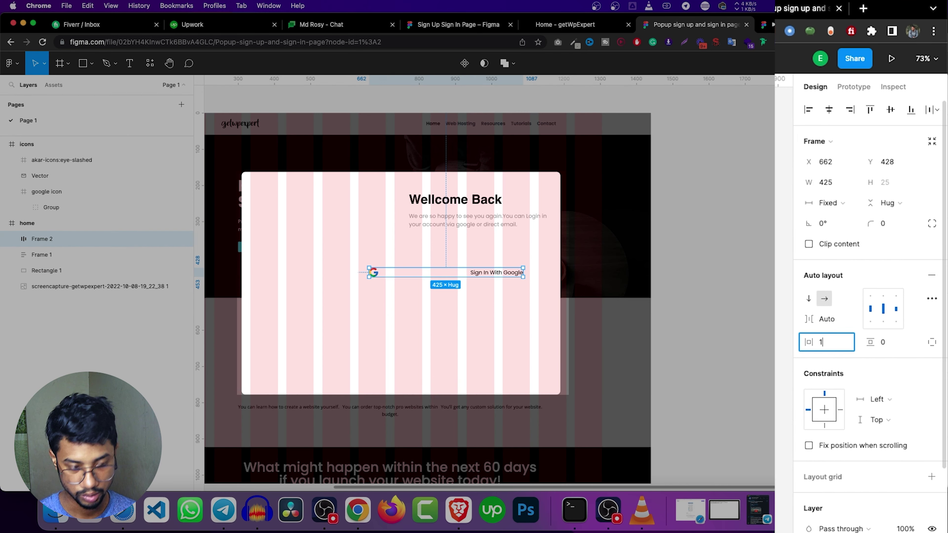
pyautogui.press('Return')
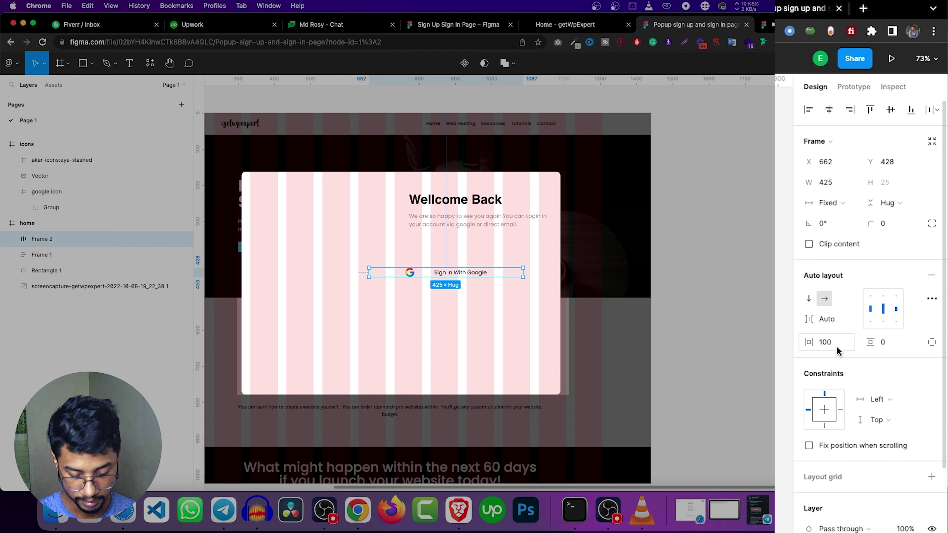
pyautogui.click(836, 349)
pyautogui.press('Up')
pyautogui.press('Up')
pyautogui.press('Up')
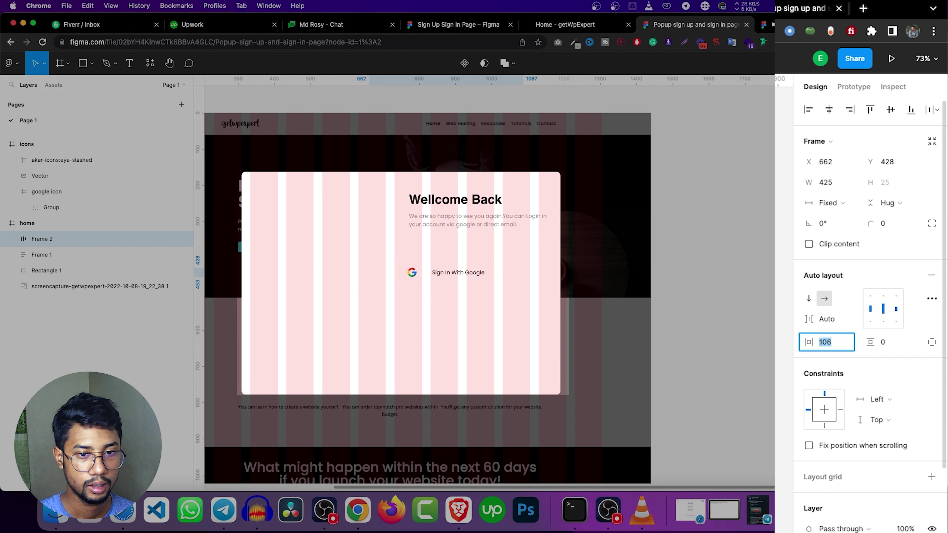
pyautogui.press('Up')
pyautogui.press('Up')
pyautogui.press('Up')
pyautogui.press('Up')
pyautogui.press('Up')
pyautogui.press('Up')
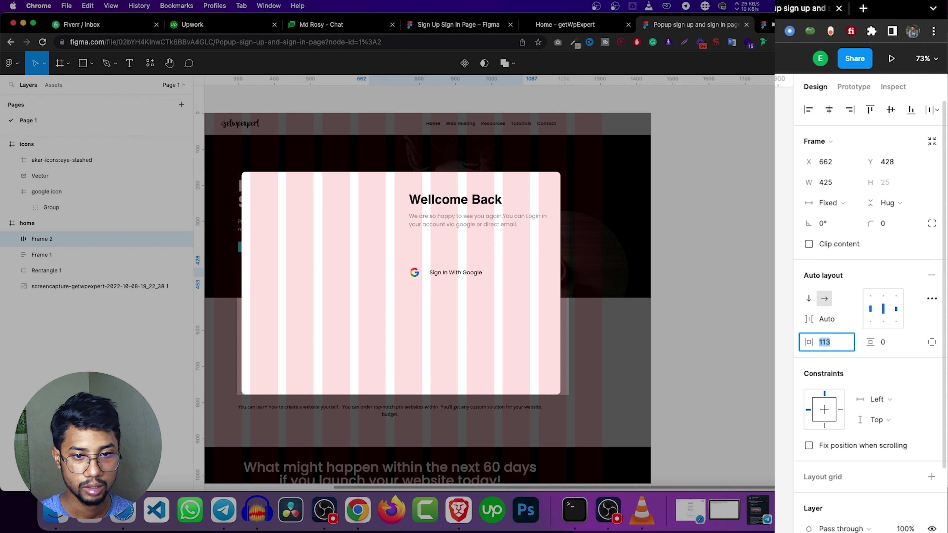
# Step: Enlarge the font size of the Sign In With Google text
pyautogui.click(459, 273)
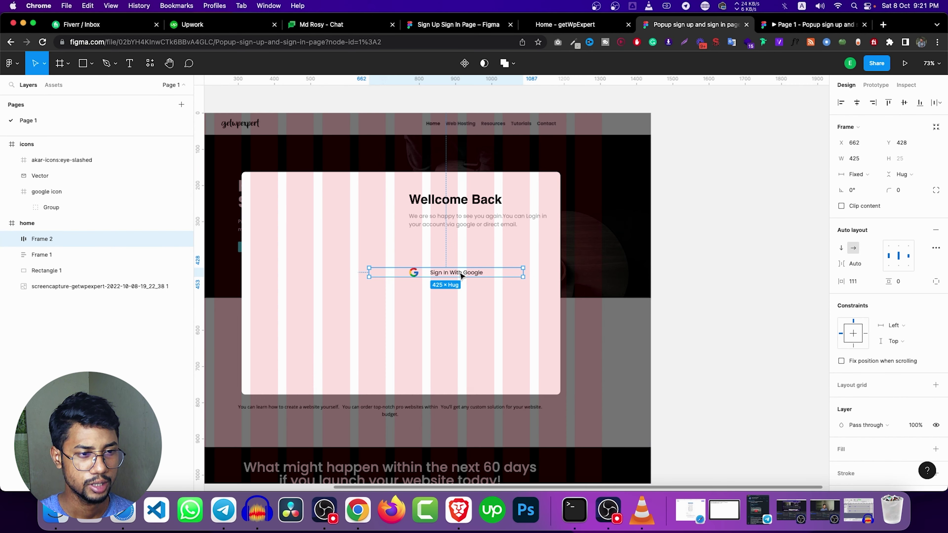
pyautogui.click(903, 270)
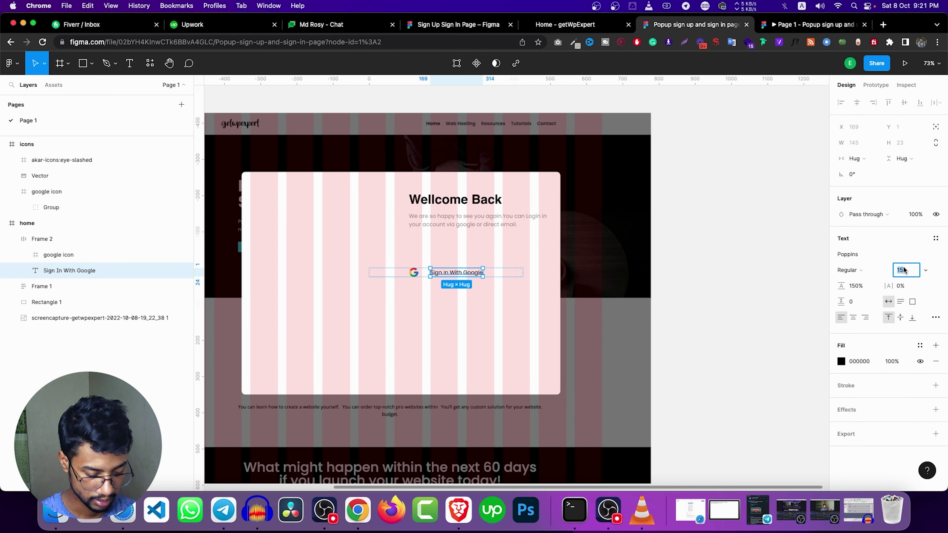
pyautogui.write('18')
pyautogui.press('Return')
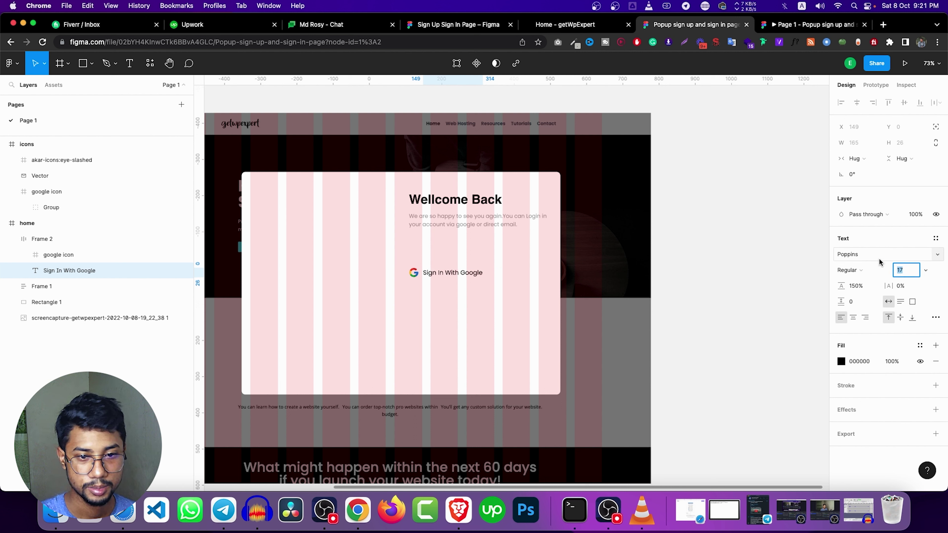
# Step: Set the button's padding to 108 horizontal and 15 vertical, making it 56 tall
pyautogui.click(718, 285)
pyautogui.click(477, 268)
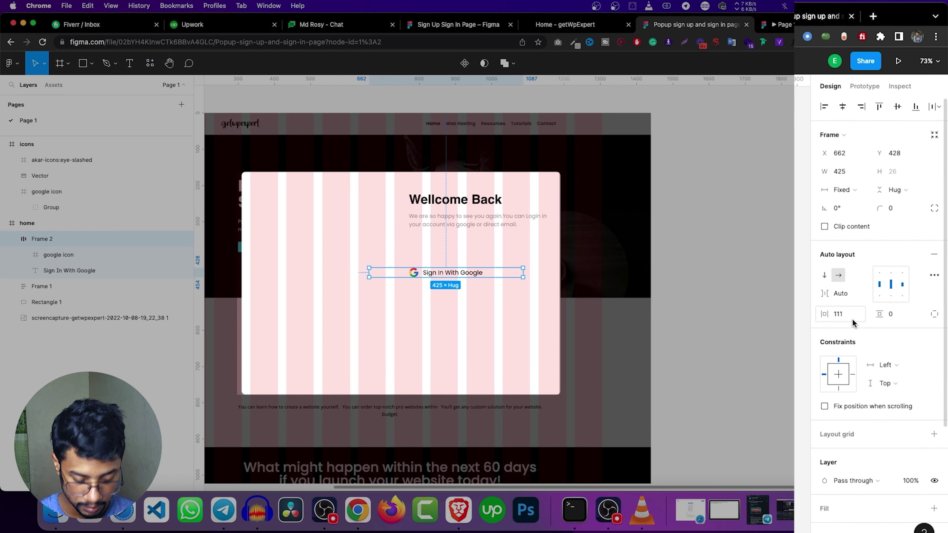
pyautogui.click(852, 318)
pyautogui.press('Down')
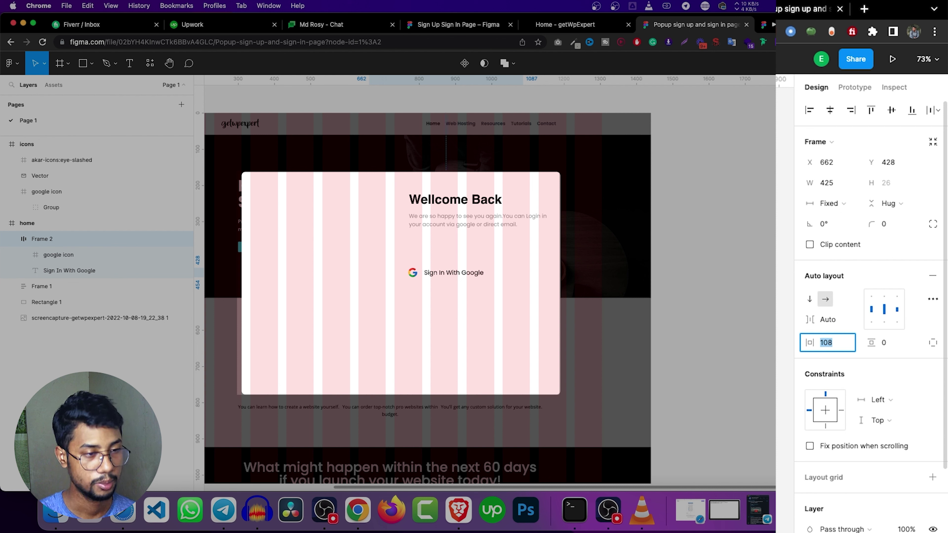
pyautogui.click(894, 342)
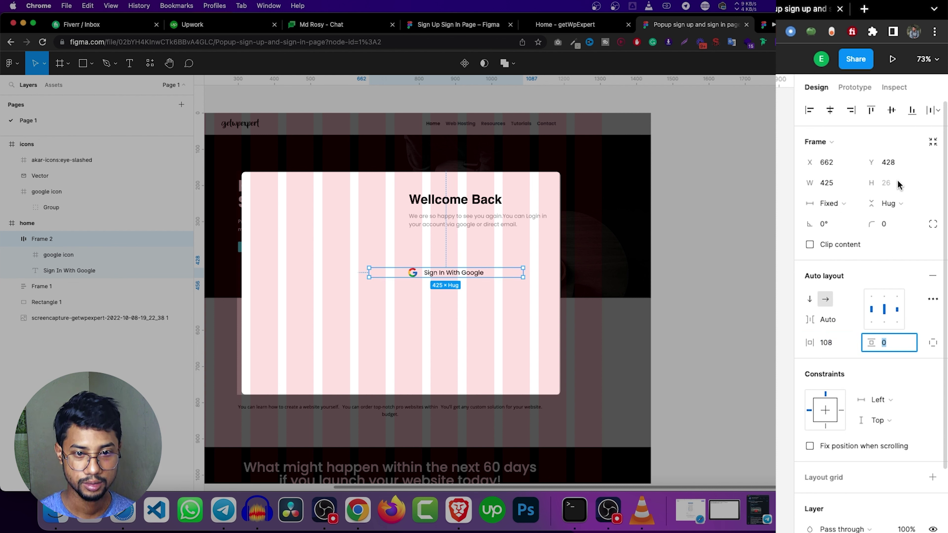
pyautogui.press('Up')
pyautogui.press('Up')
pyautogui.press('Up')
pyautogui.press('Up')
pyautogui.press('Up')
pyautogui.press('Up')
pyautogui.press('Up')
pyautogui.press('Up')
pyautogui.press('Up')
pyautogui.press('Up')
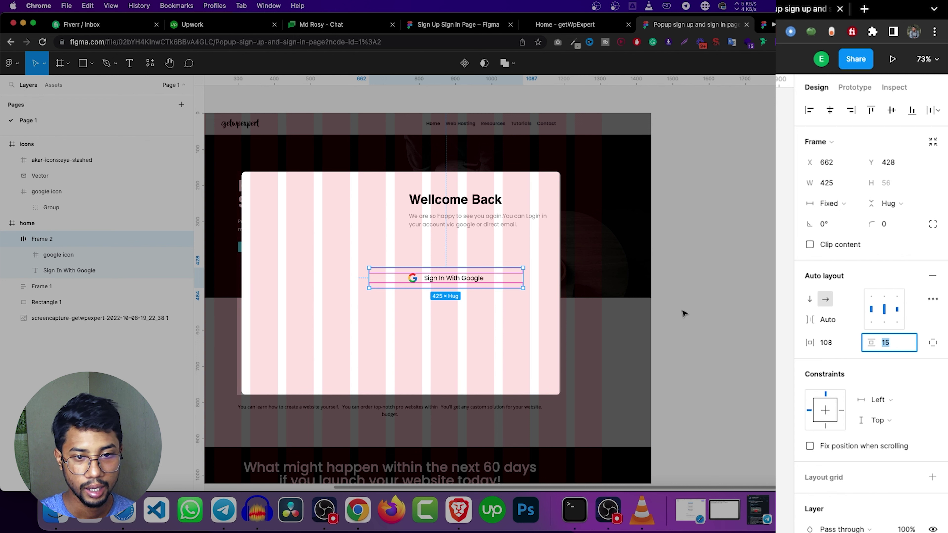
# Step: Give the Google button a corner radius of 50
pyautogui.click(709, 336)
pyautogui.click(479, 278)
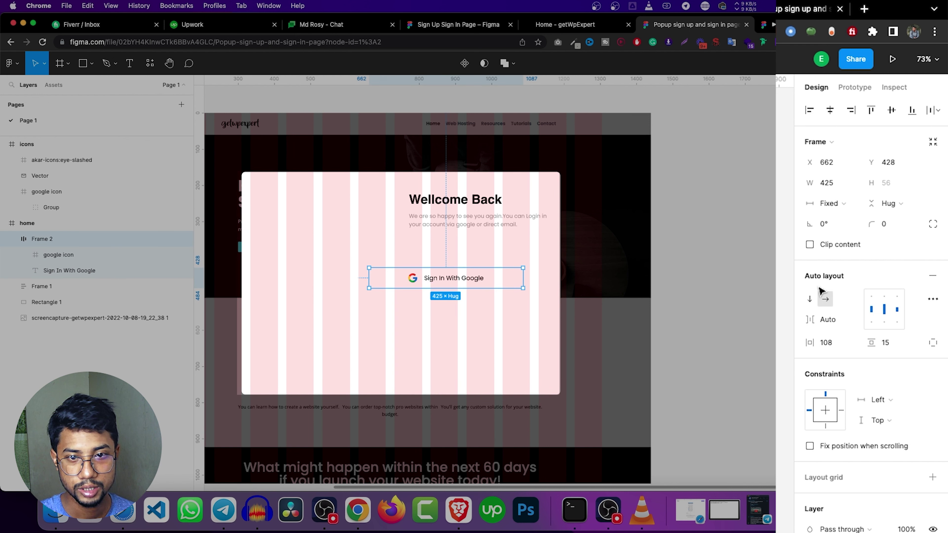
pyautogui.click(890, 226)
pyautogui.write('50')
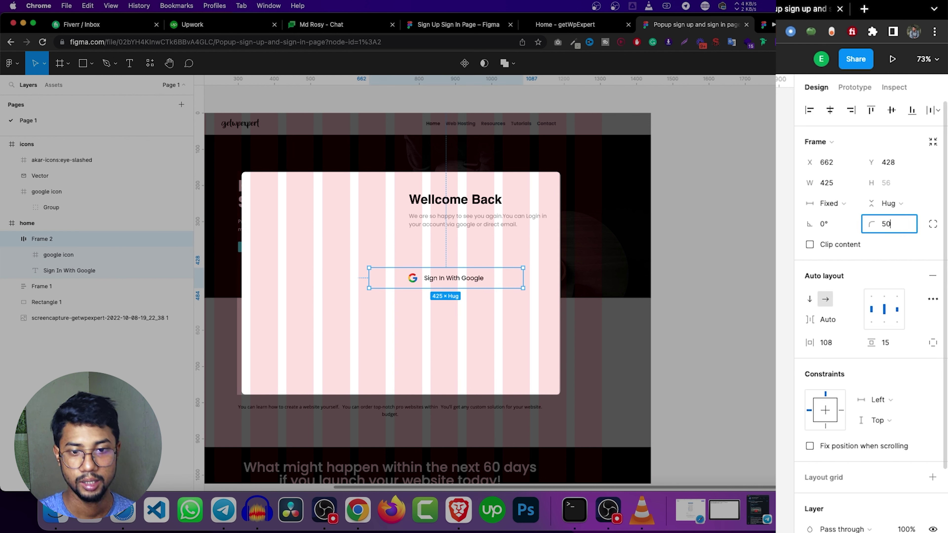
pyautogui.press('Return')
# Step: Add a 1-px light-grey D9D9D9 stroke to the Google button
pyautogui.scroll(-5, 910, 268)
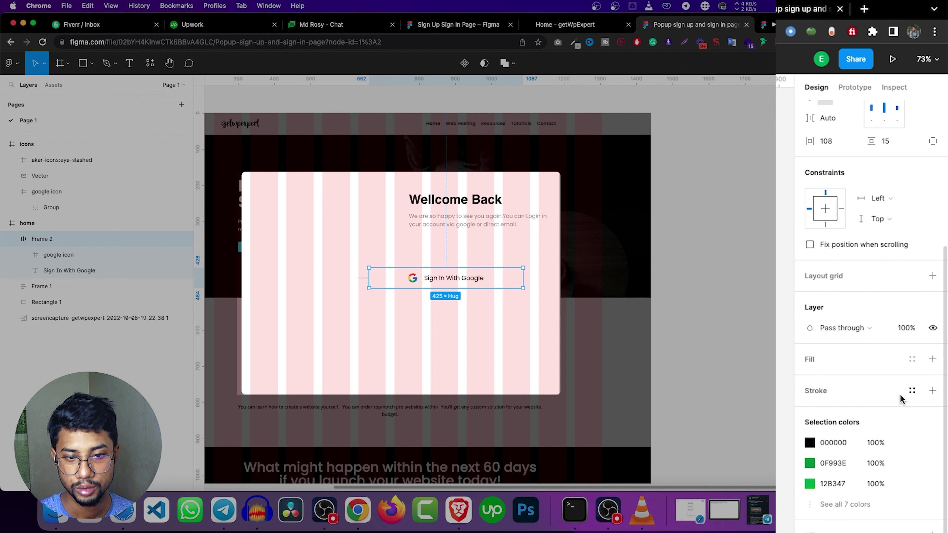
pyautogui.click(932, 391)
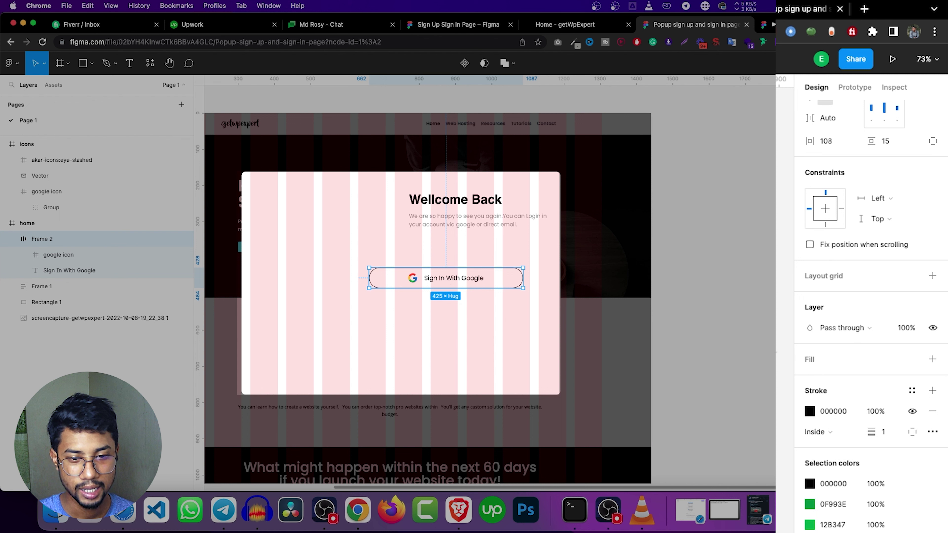
pyautogui.click(834, 414)
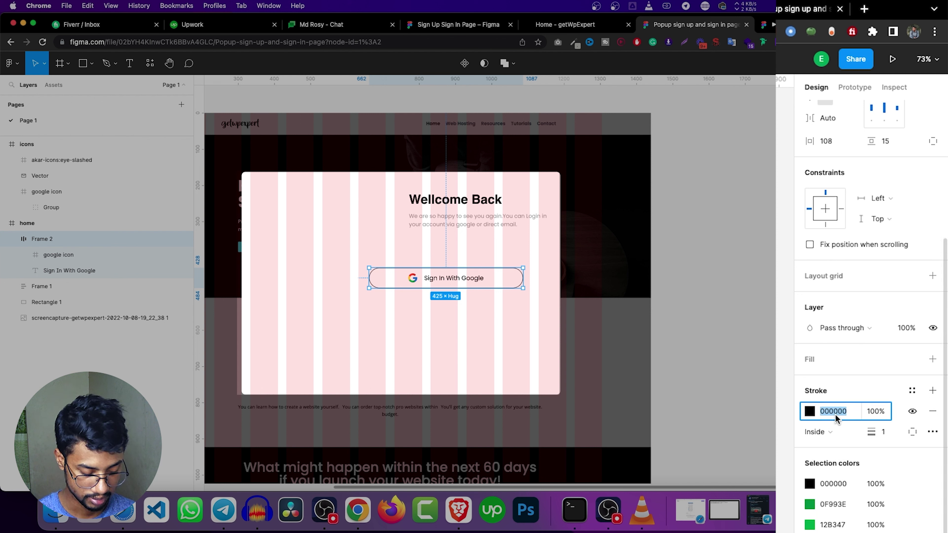
pyautogui.write('d9d9d9')
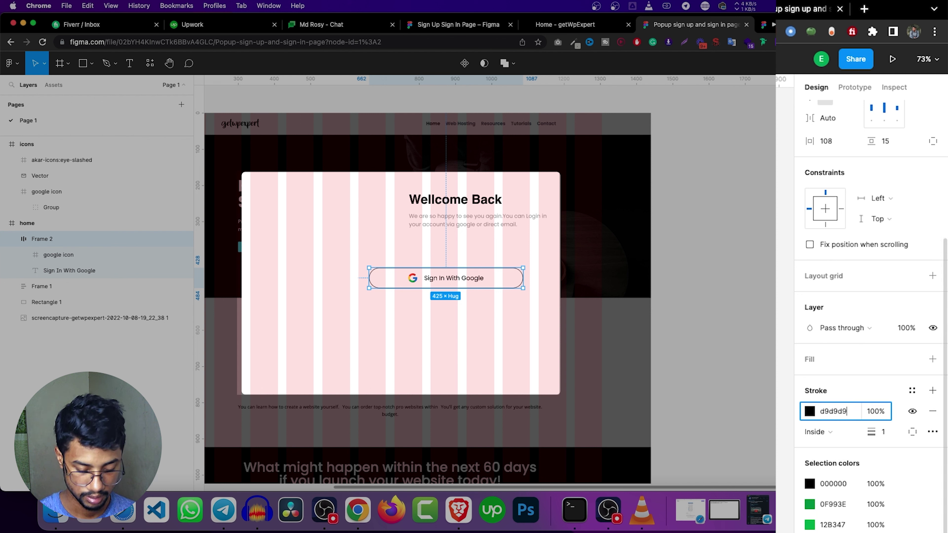
pyautogui.press('Return')
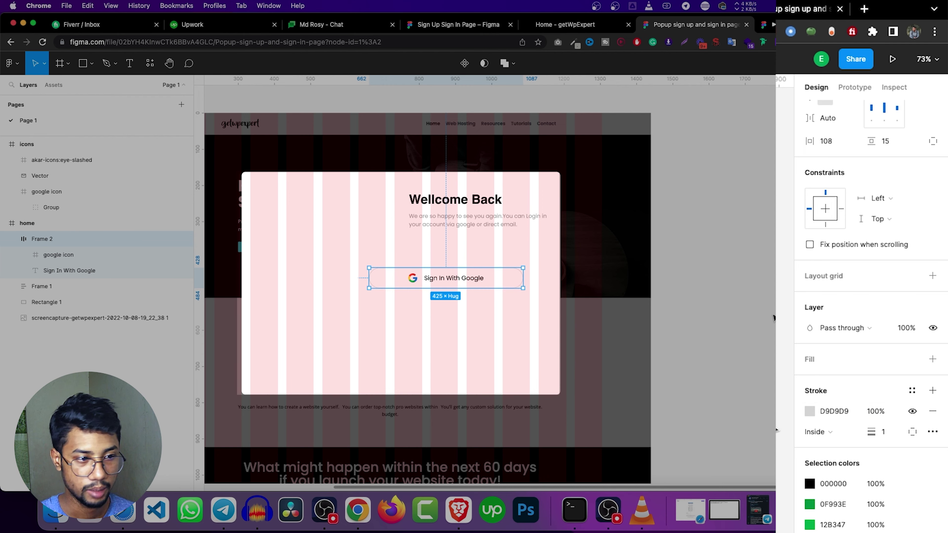
pyautogui.press('Escape')
pyautogui.click(454, 279)
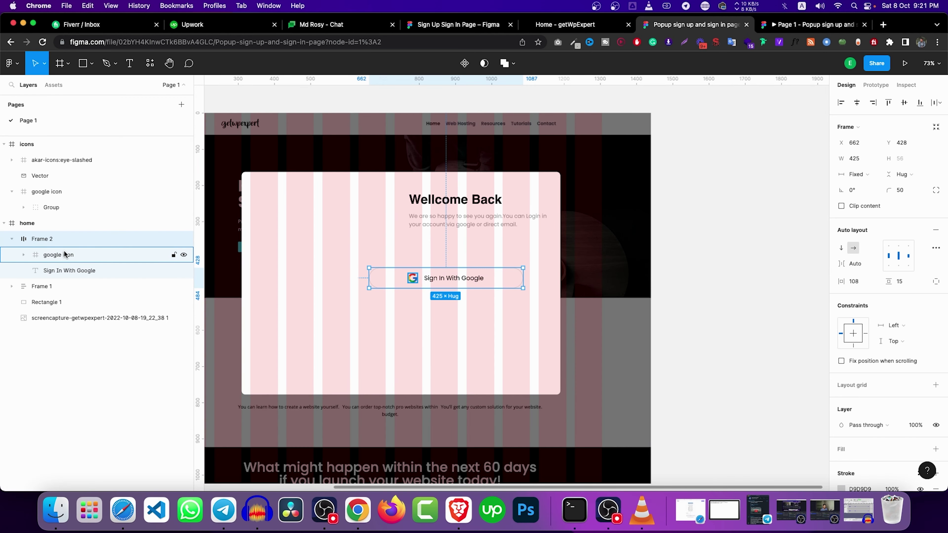
# Step: Rename the button layer 'Sign In With Google' and move it up beneath the heading
pyautogui.doubleClick(60, 239)
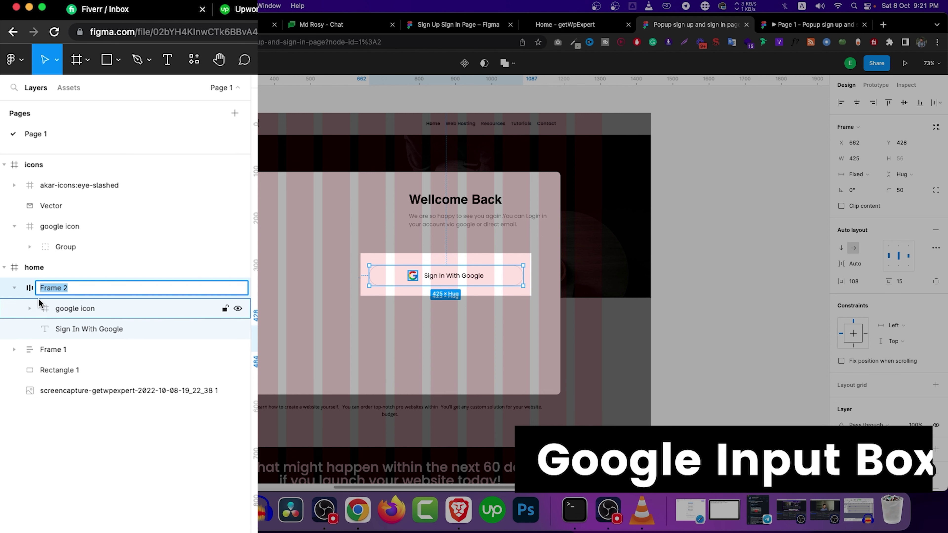
pyautogui.write('google inpu')
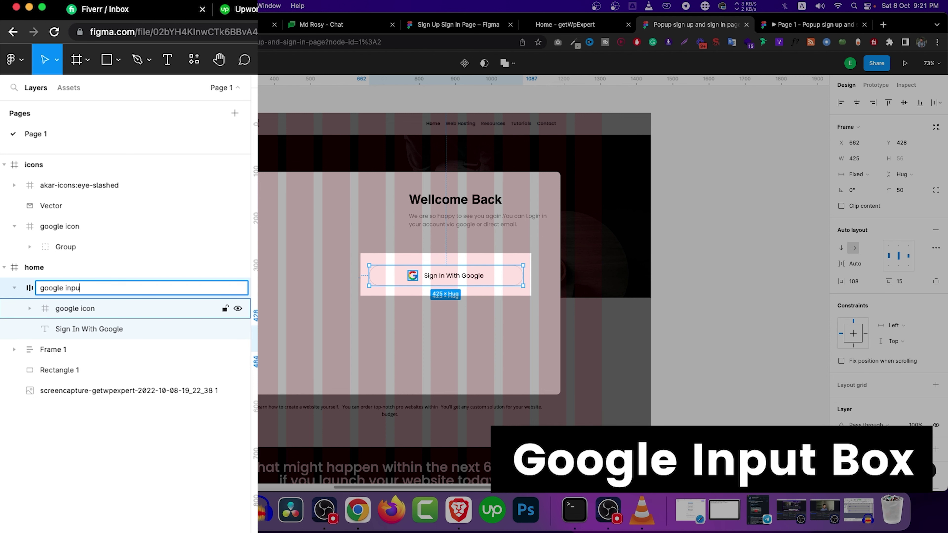
pyautogui.write('t box')
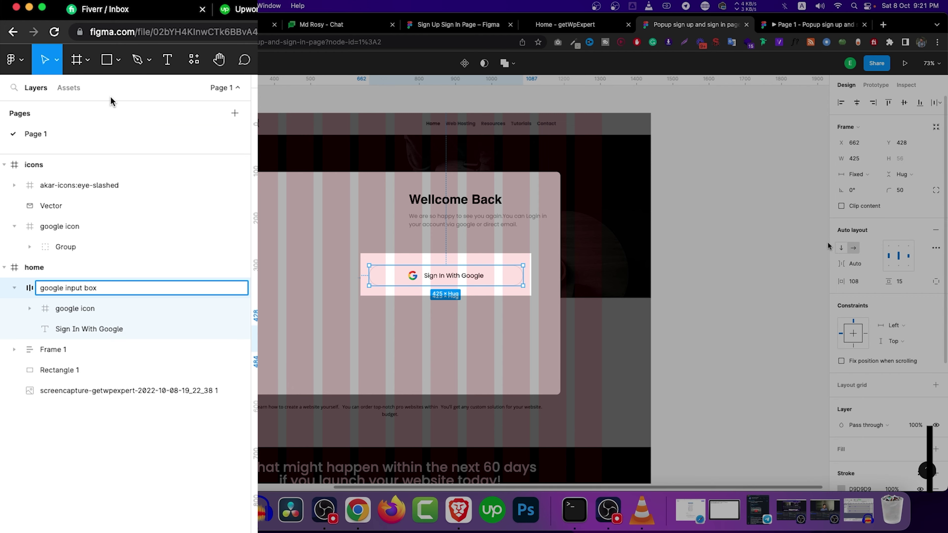
pyautogui.click(736, 239)
pyautogui.moveTo(482, 276); pyautogui.dragTo(496, 256)
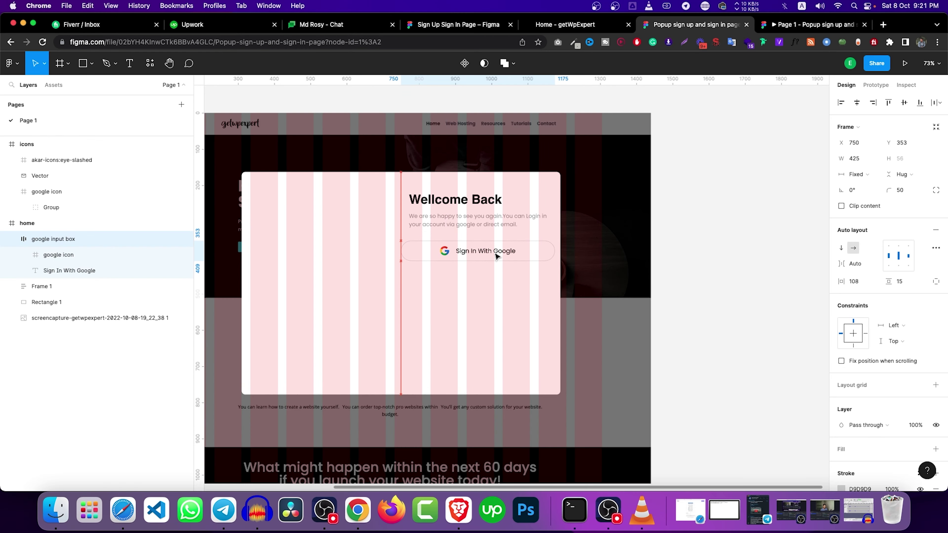
pyautogui.doubleClick(497, 252)
pyautogui.hotkey('ctrl', 'c')
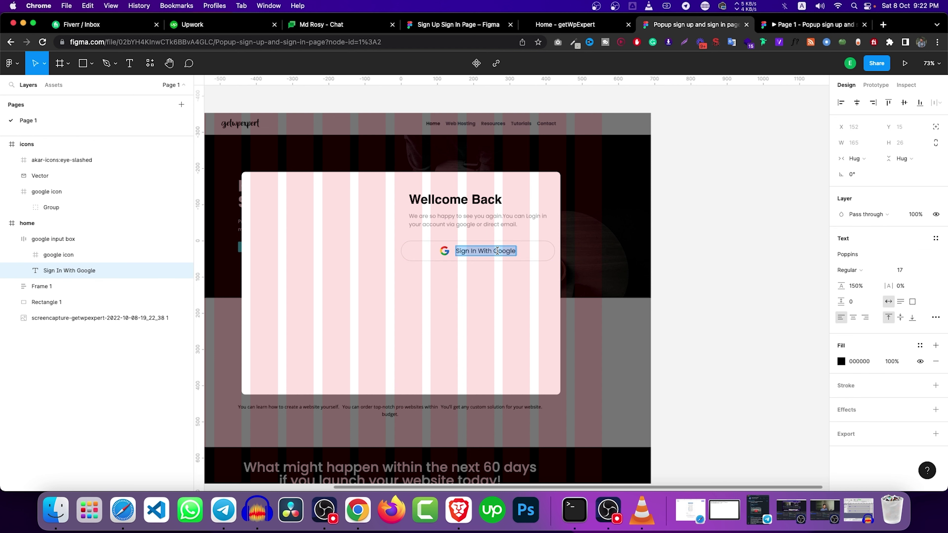
pyautogui.doubleClick(66, 238)
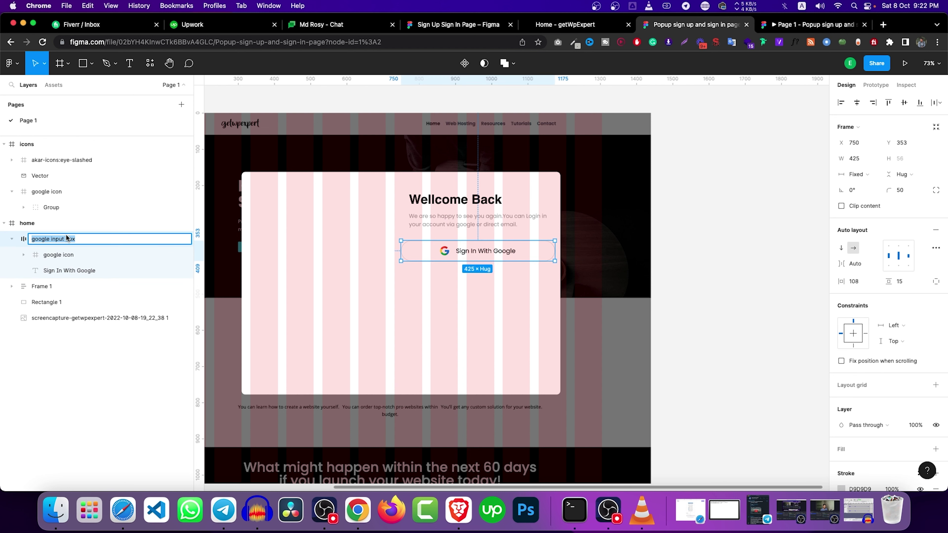
pyautogui.hotkey('ctrl', 'v')
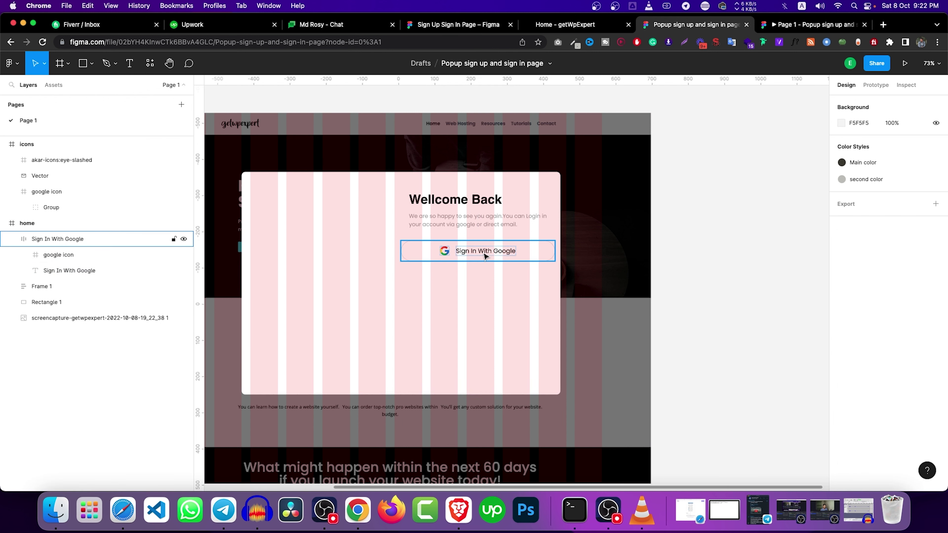
pyautogui.click(482, 255)
pyautogui.moveTo(482, 255); pyautogui.dragTo(479, 254)
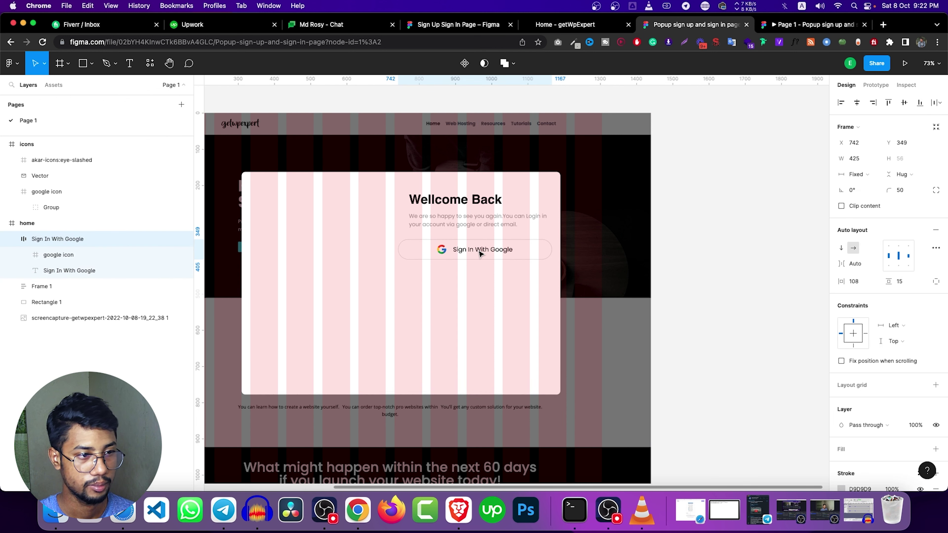
# Step: Left-align the heading block with the button, tighten its spacing, and raise the button
pyautogui.click(460, 218)
pyautogui.moveTo(460, 222); pyautogui.dragTo(447, 220)
pyautogui.click(851, 264)
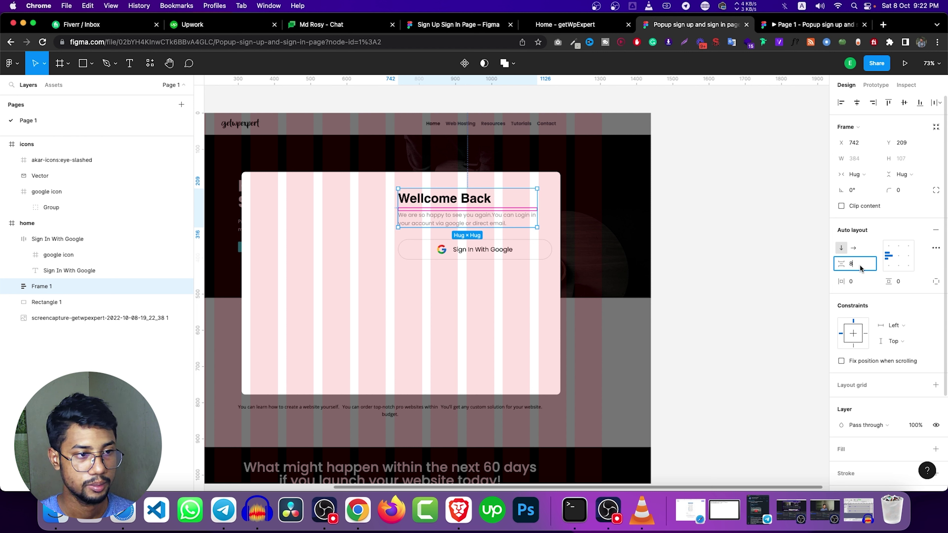
pyautogui.write('6')
pyautogui.press('Return')
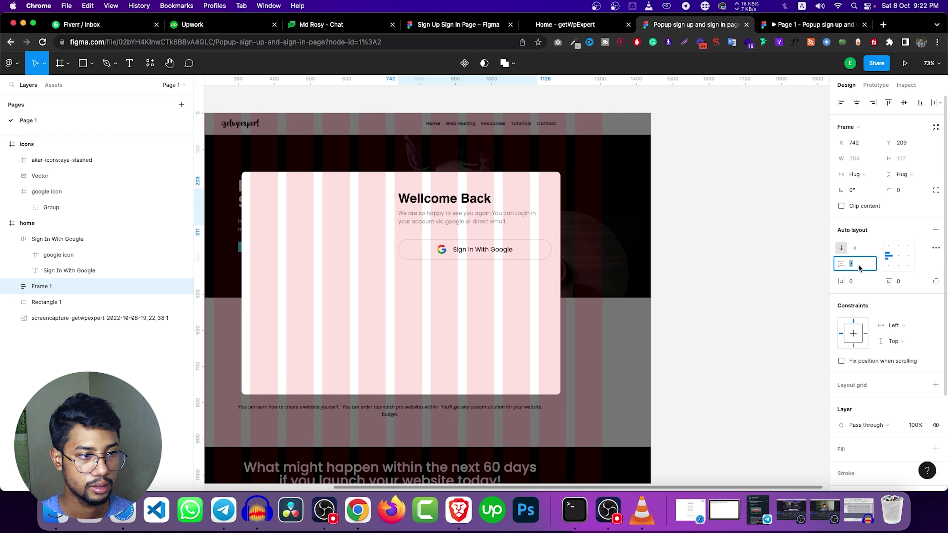
pyautogui.click(763, 282)
pyautogui.click(470, 245)
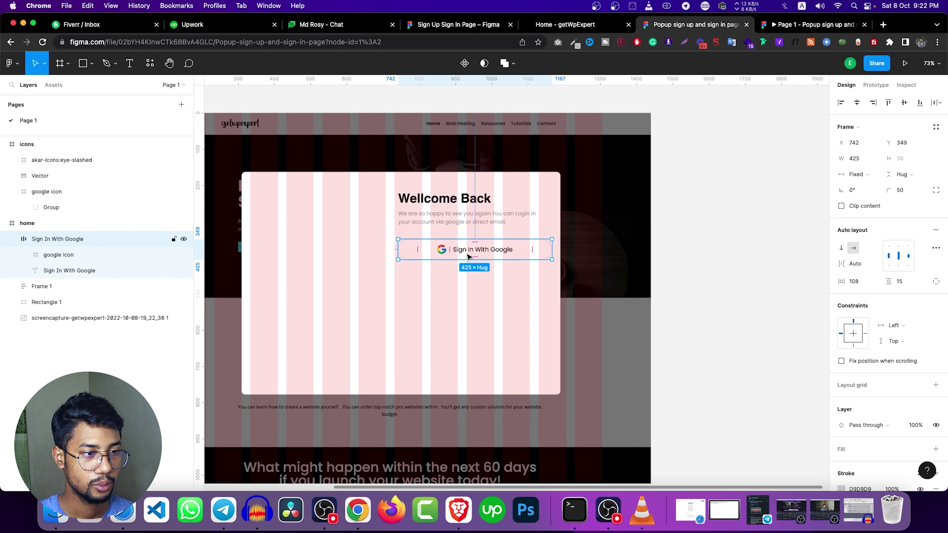
pyautogui.moveTo(469, 255); pyautogui.dragTo(467, 252)
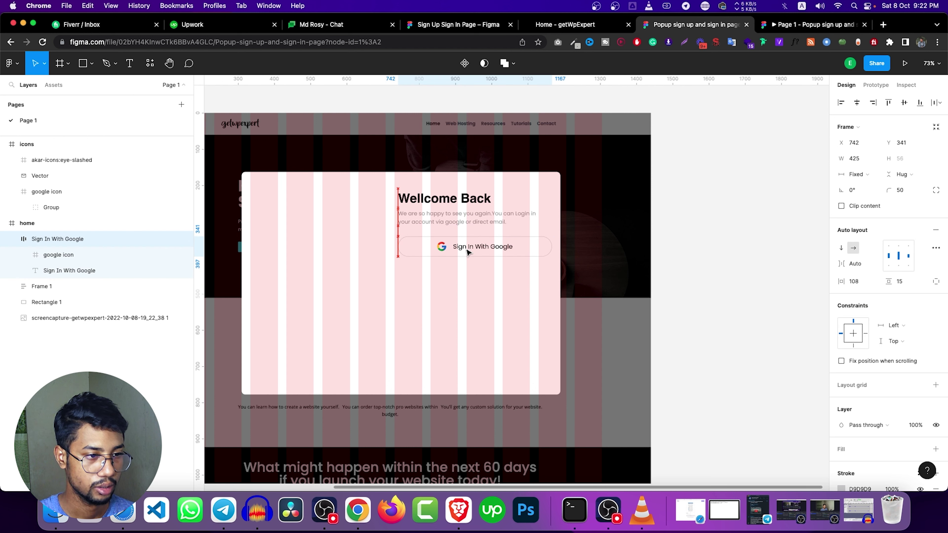
# Step: Add an 'OR' label in 16-point text centred below the Google button
pyautogui.click(452, 312)
pyautogui.press('t')
pyautogui.click(447, 280)
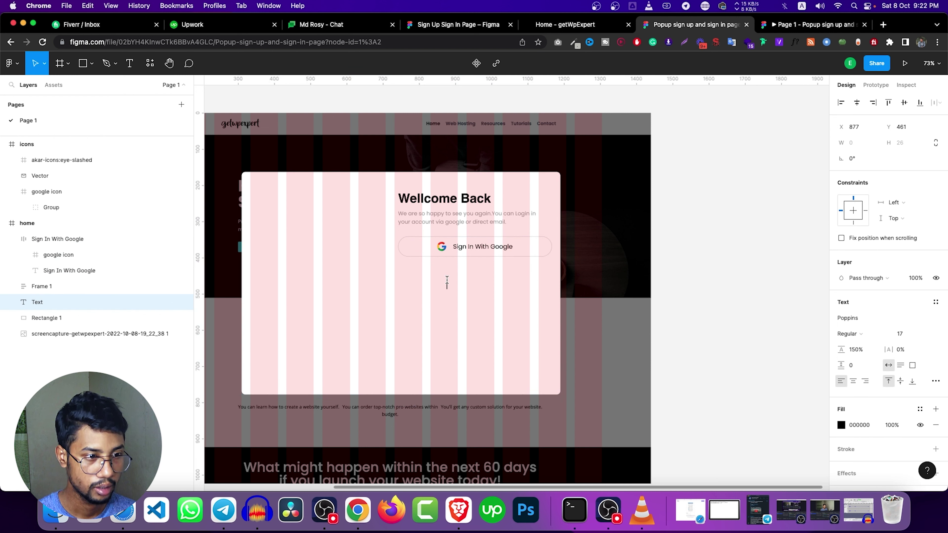
pyautogui.write('or')
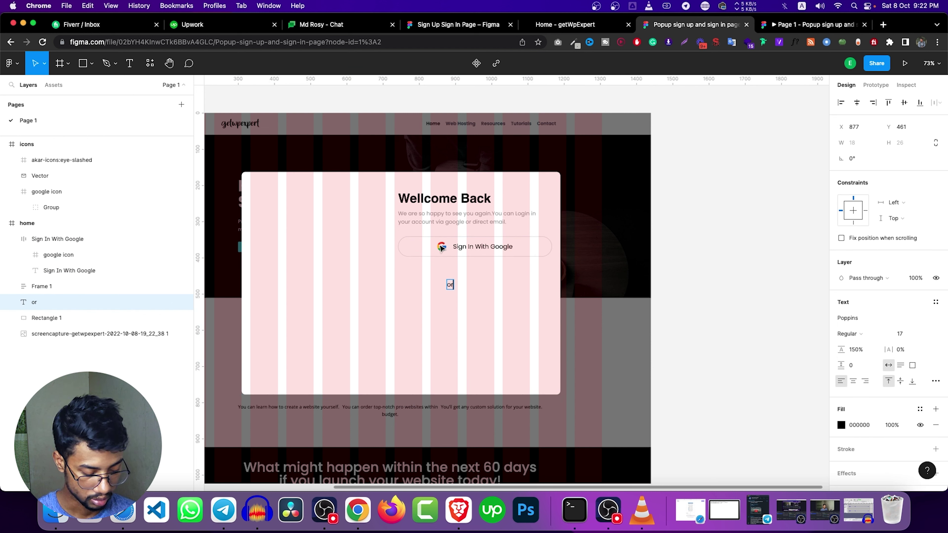
pyautogui.press('BackSpace')
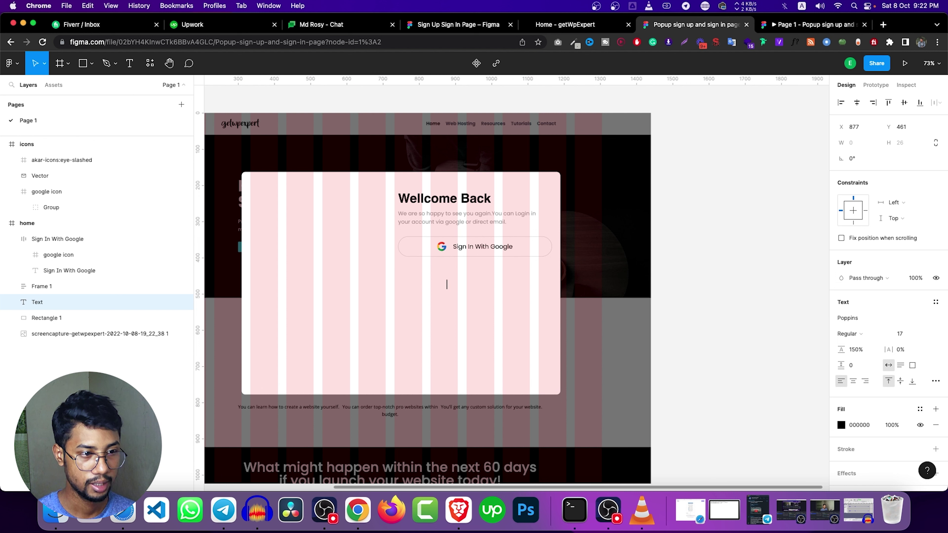
pyautogui.write('OR')
pyautogui.press('Escape')
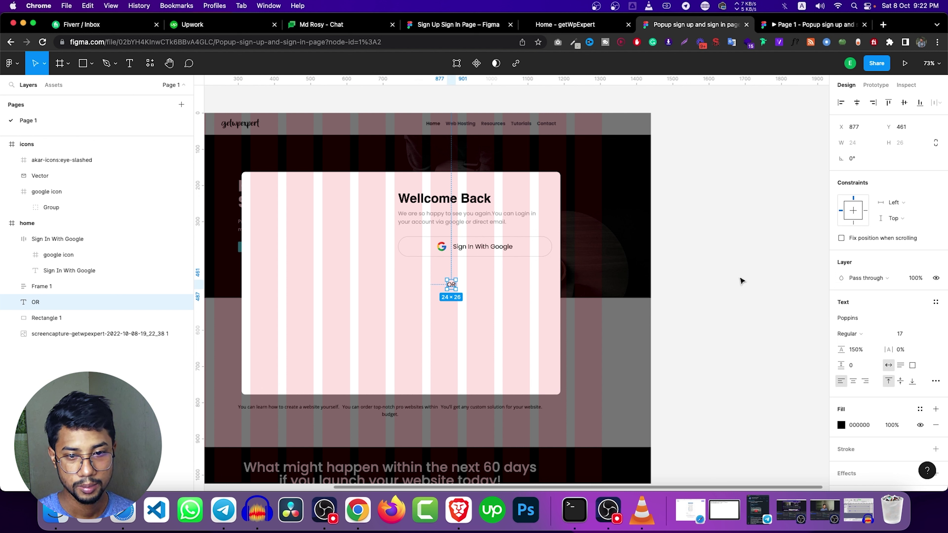
pyautogui.click(902, 334)
pyautogui.write('16')
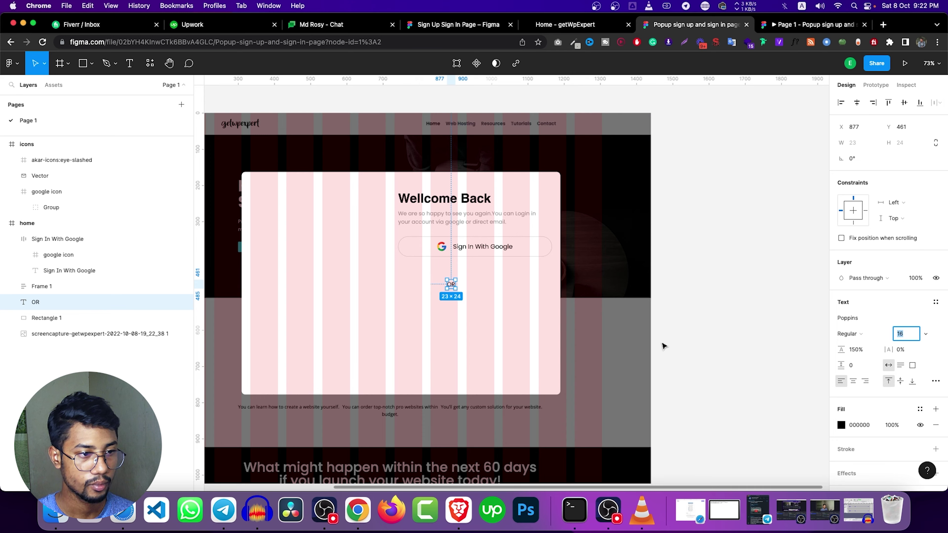
pyautogui.click(692, 318)
pyautogui.moveTo(450, 286); pyautogui.dragTo(466, 273)
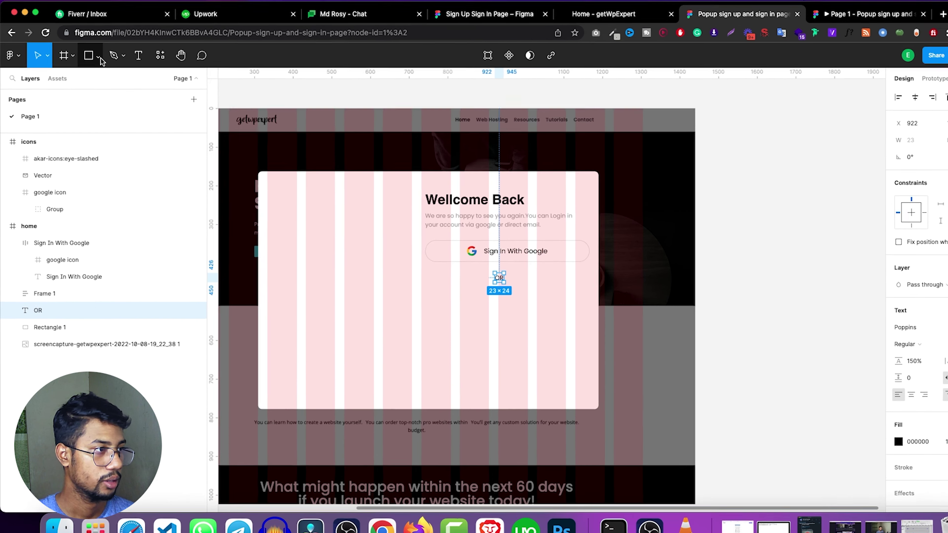
# Step: Draw a 150-wide black line with stroke weight 2 left of the OR label
pyautogui.click(99, 57)
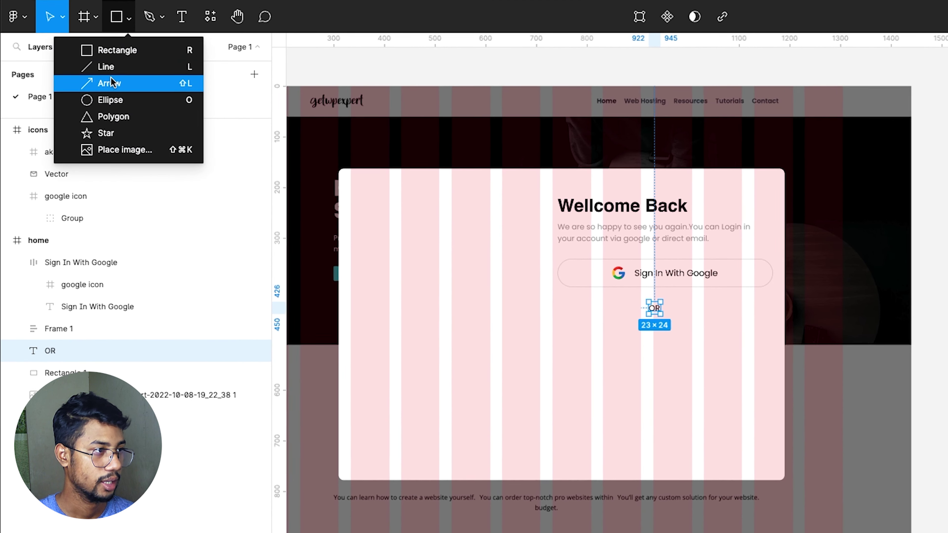
pyautogui.click(85, 80)
pyautogui.click(129, 17)
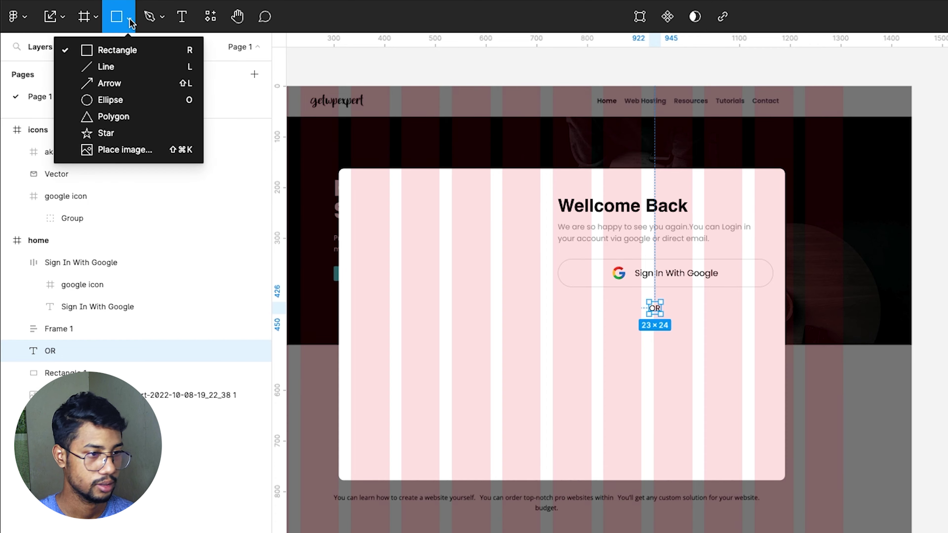
pyautogui.click(105, 65)
pyautogui.moveTo(442, 310); pyautogui.dragTo(485, 325)
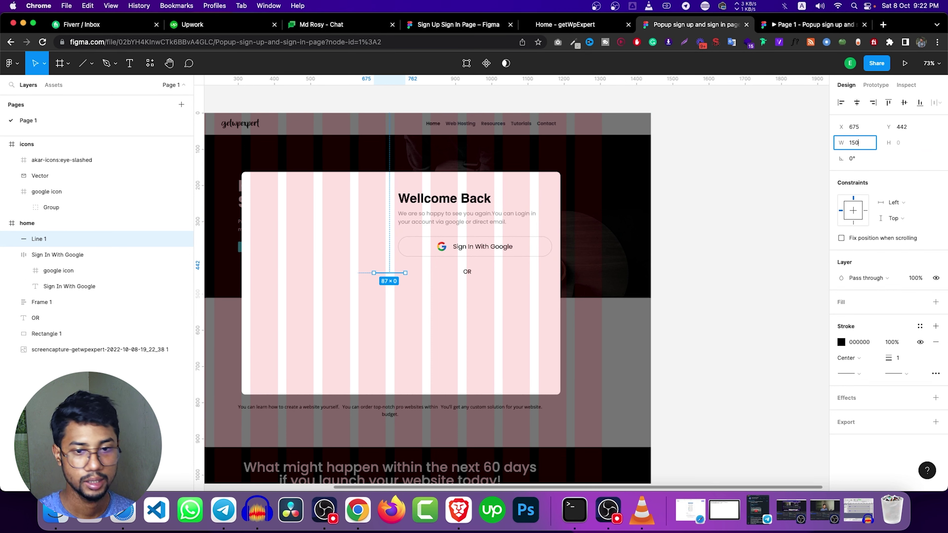
pyautogui.write('150')
pyautogui.press('Return')
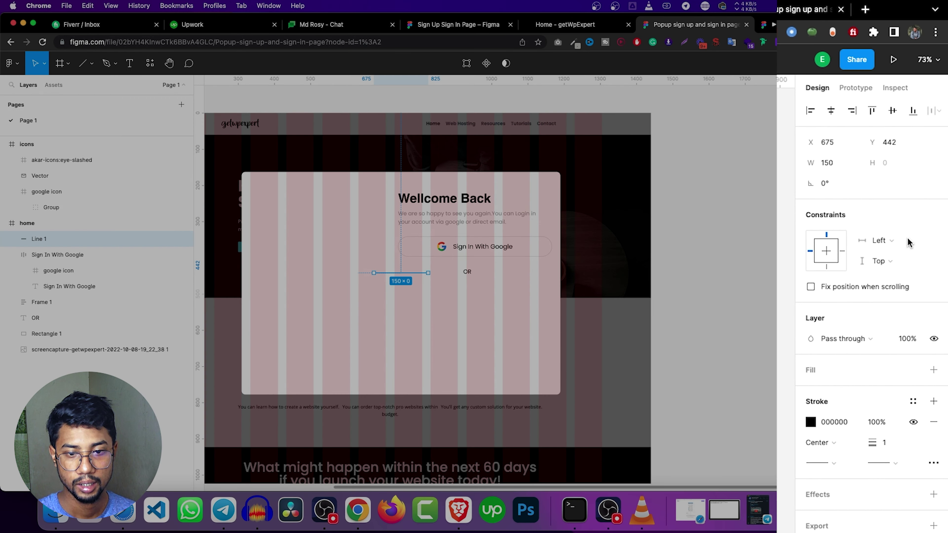
pyautogui.click(891, 444)
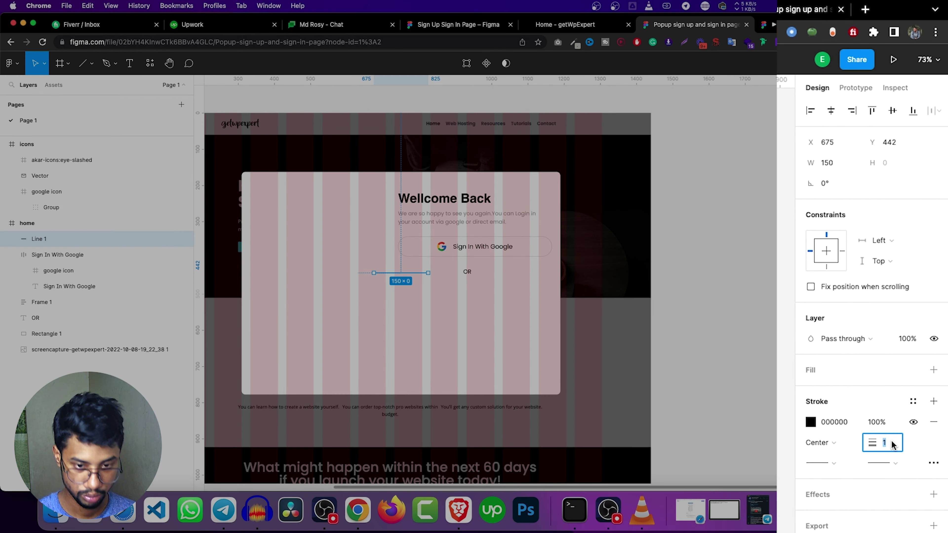
pyautogui.write('2')
pyautogui.press('Return')
# Step: Inspect the subtitle paragraph's fill colour styles
pyautogui.click(837, 421)
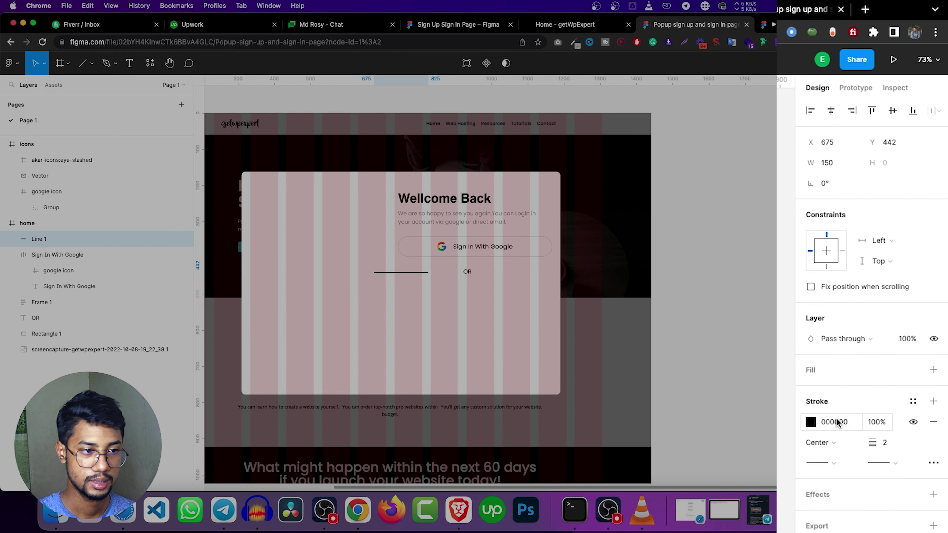
pyautogui.doubleClick(476, 217)
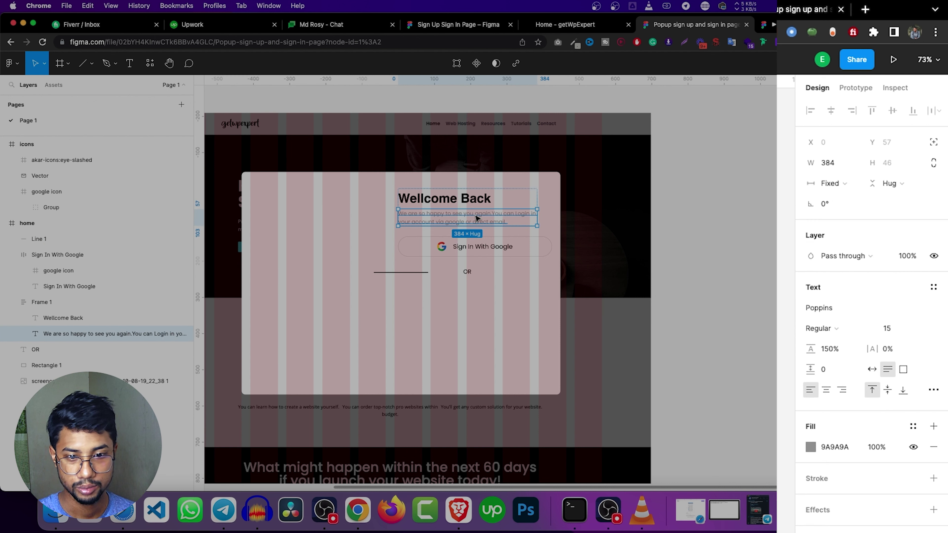
pyautogui.click(913, 427)
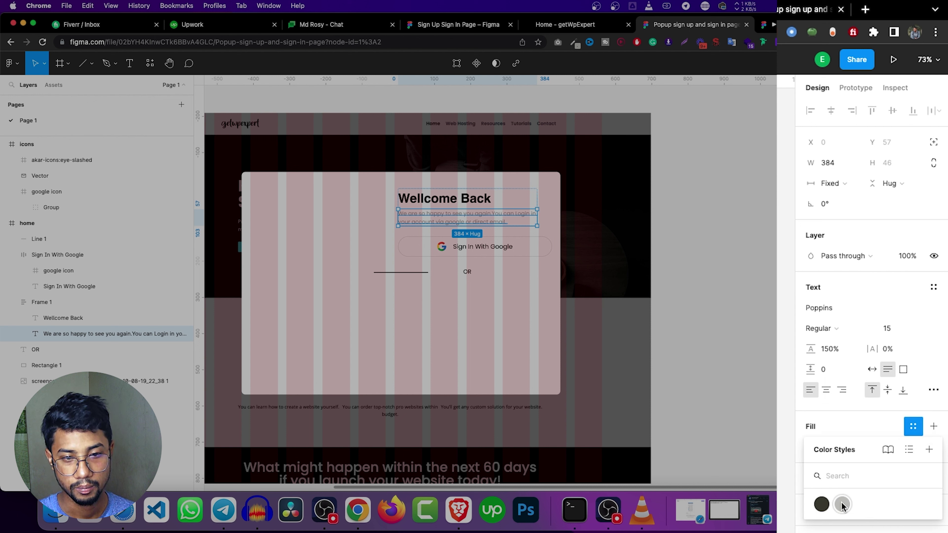
pyautogui.click(762, 292)
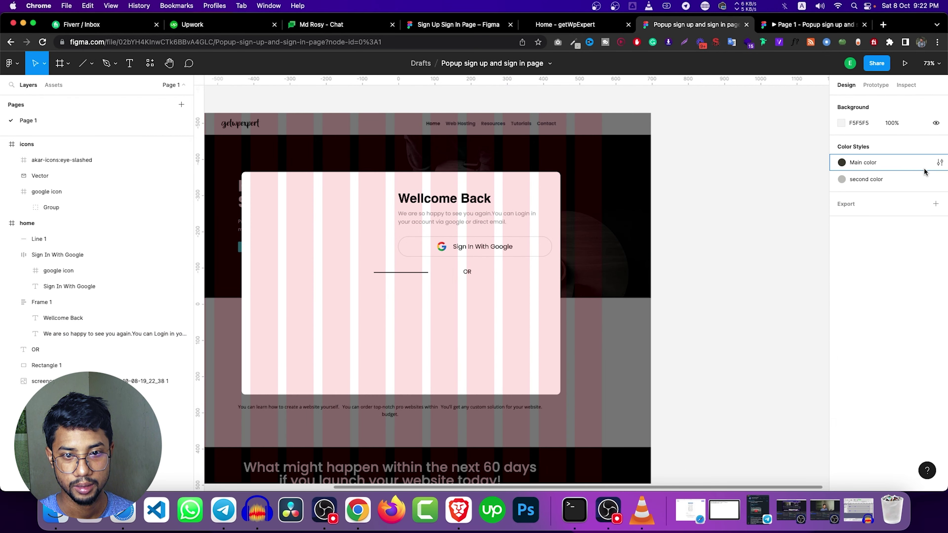
# Step: Create a '2nd Color' colour style from the subtitle paragraph's fill
pyautogui.click(939, 163)
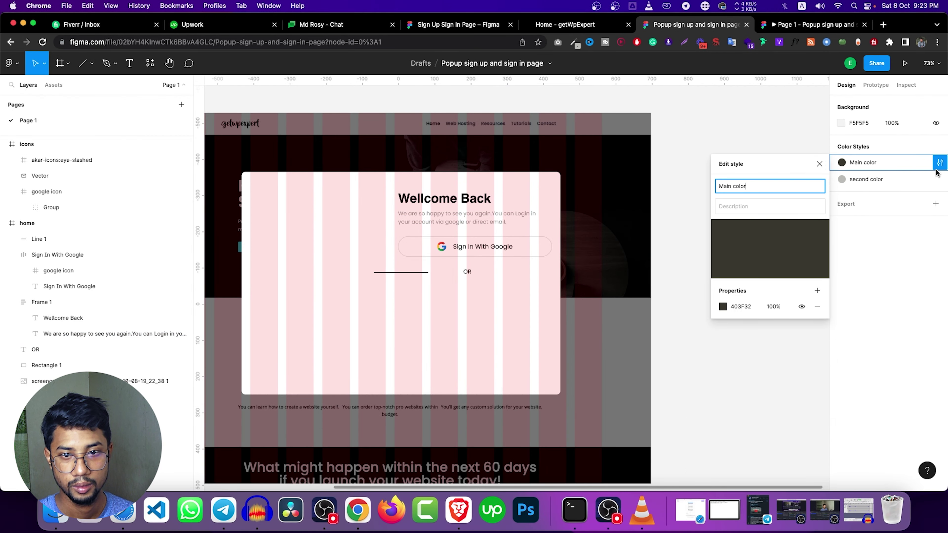
pyautogui.click(939, 163)
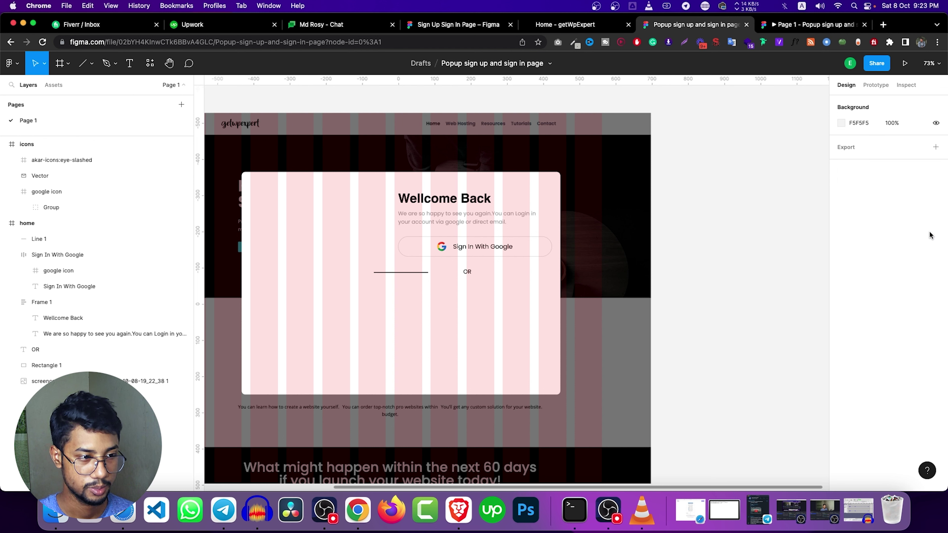
pyautogui.click(471, 221)
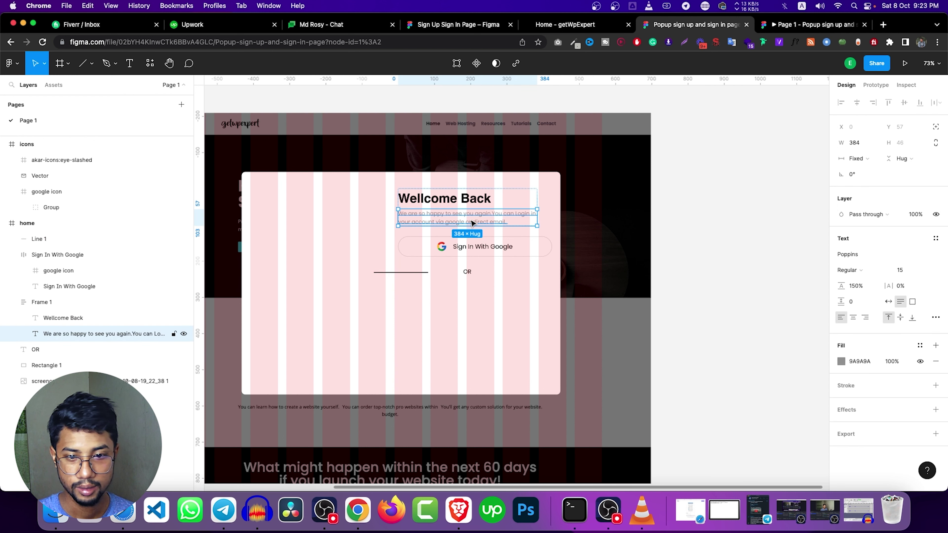
pyautogui.click(935, 345)
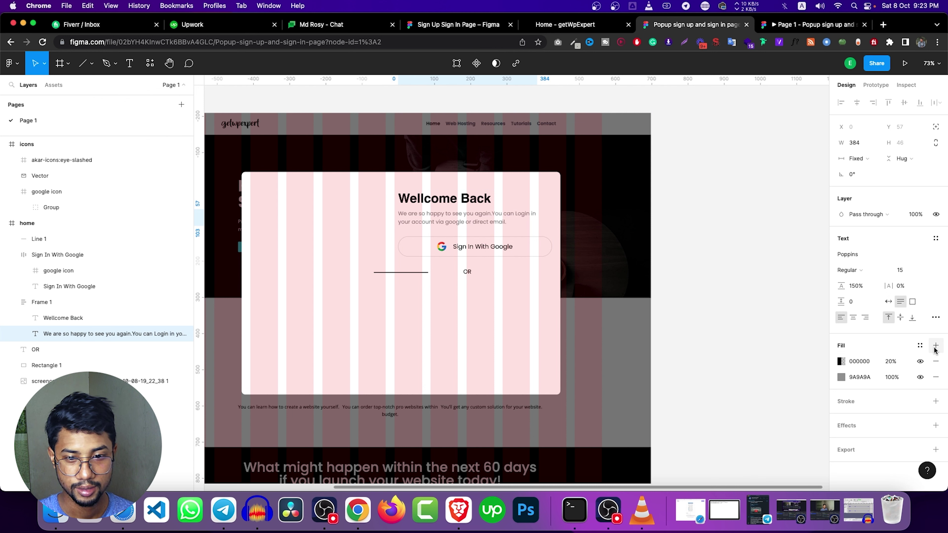
pyautogui.click(921, 345)
pyautogui.click(932, 363)
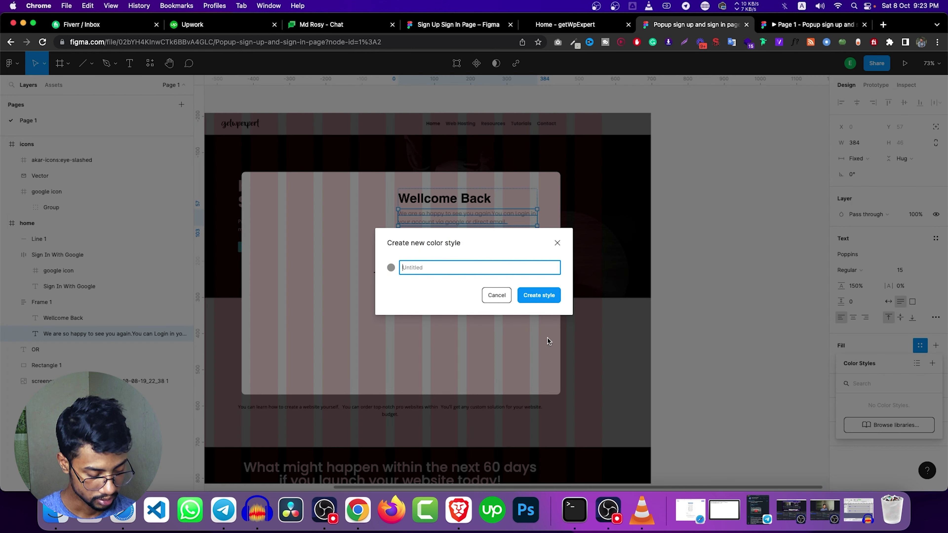
pyautogui.write('2n')
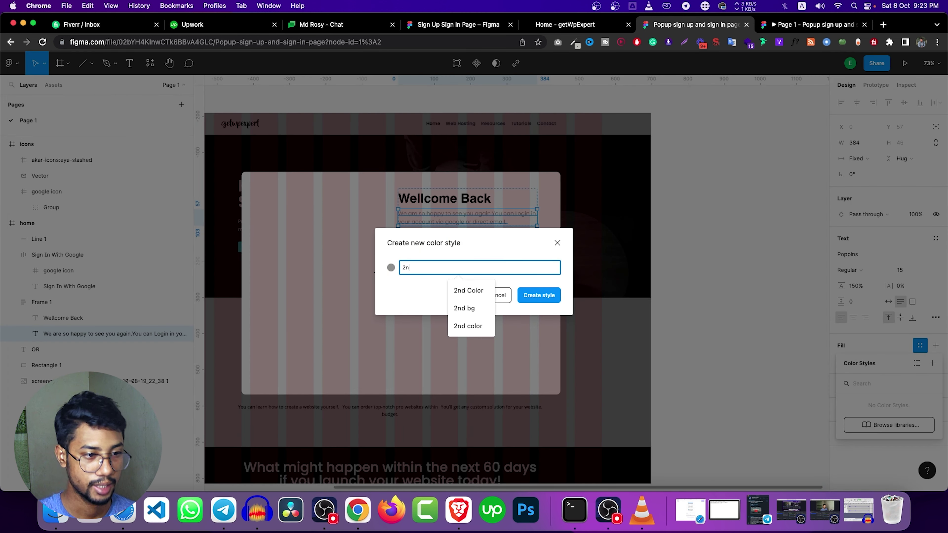
pyautogui.click(472, 290)
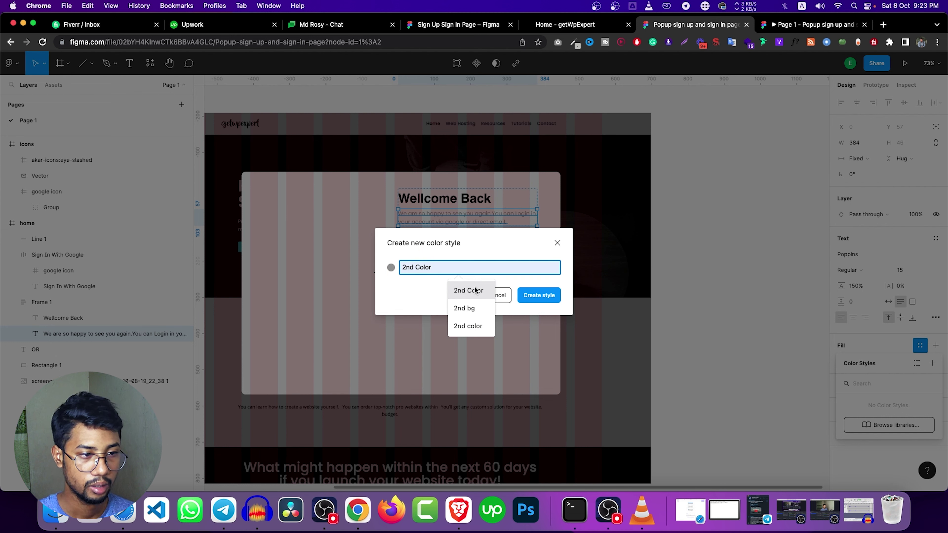
pyautogui.click(539, 295)
# Step: Apply the 2nd Color style to the divider line's stroke
pyautogui.click(405, 276)
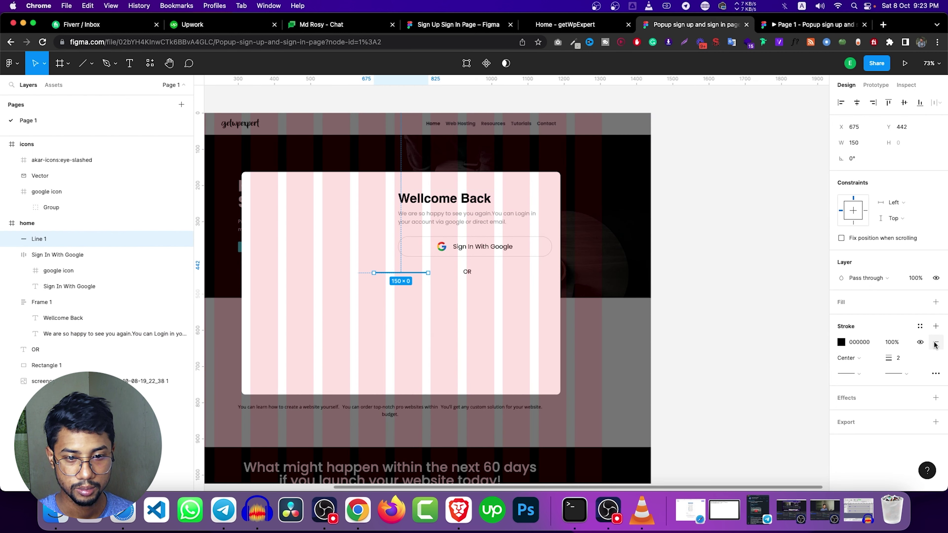
pyautogui.click(920, 326)
pyautogui.click(849, 386)
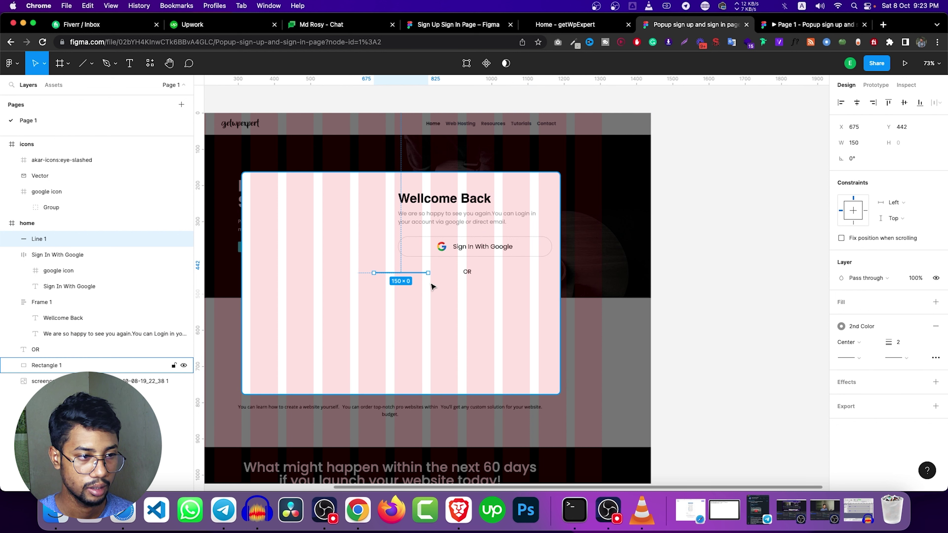
# Step: Add a matching divider right of OR, order OR between them, and wrap all three in auto layout
pyautogui.moveTo(409, 276); pyautogui.dragTo(526, 272)
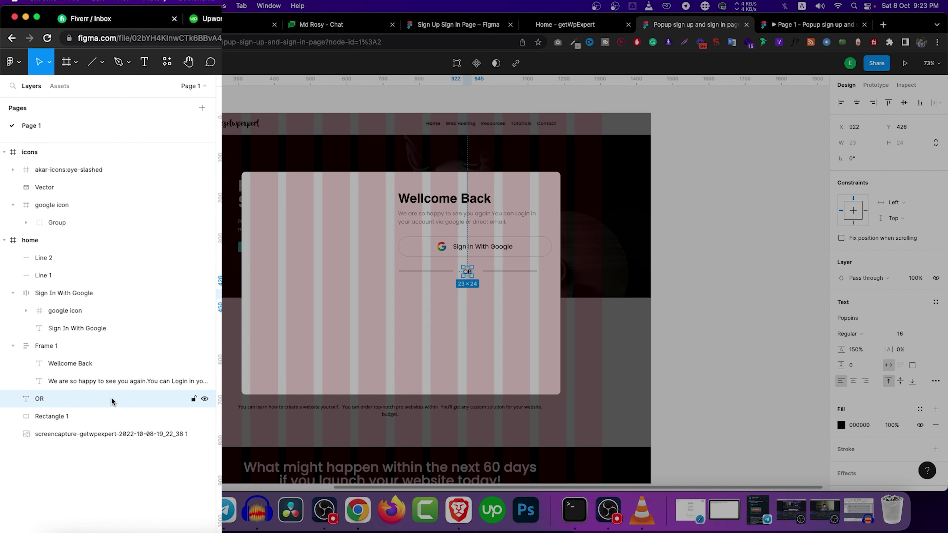
pyautogui.moveTo(77, 365); pyautogui.dragTo(96, 260)
pyautogui.moveTo(122, 314); pyautogui.dragTo(91, 307)
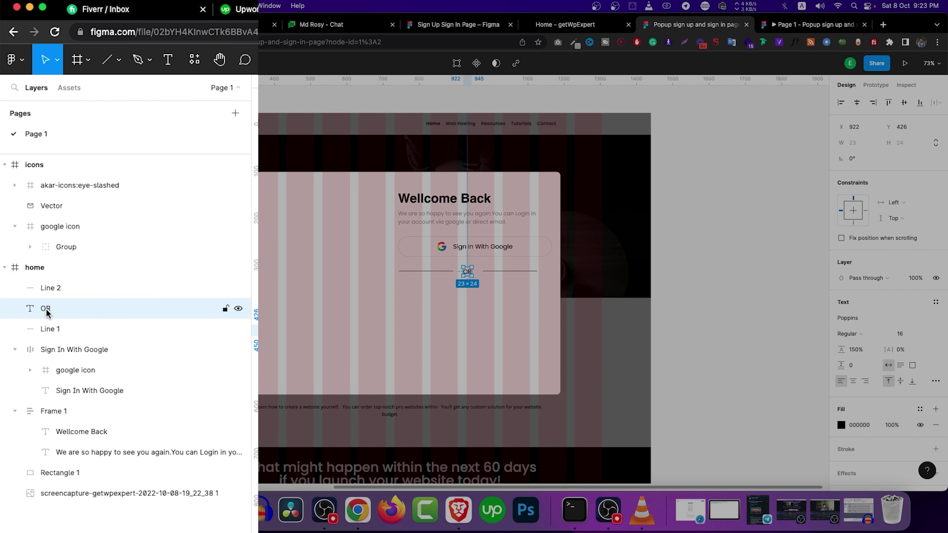
pyautogui.click(44, 289)
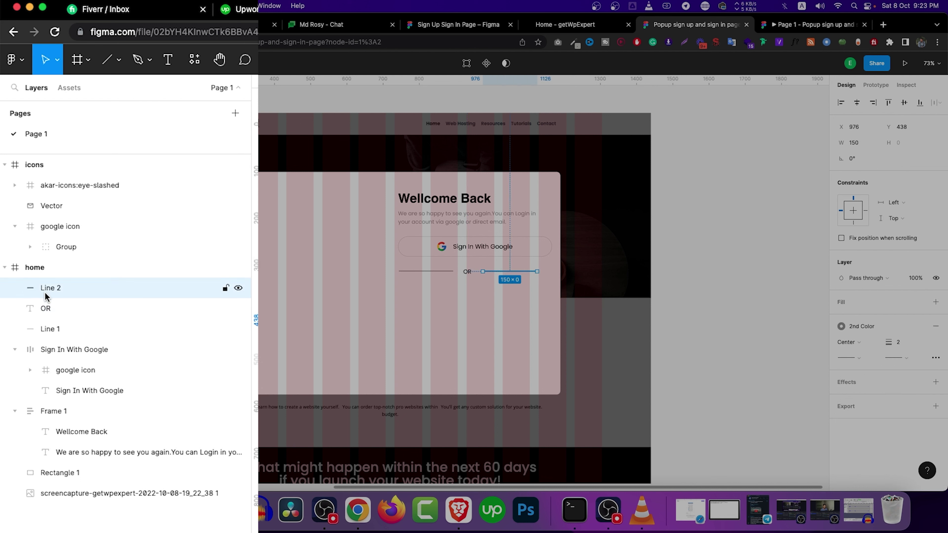
pyautogui.keyDown('shift'); pyautogui.click(65, 331); pyautogui.keyUp('shift')
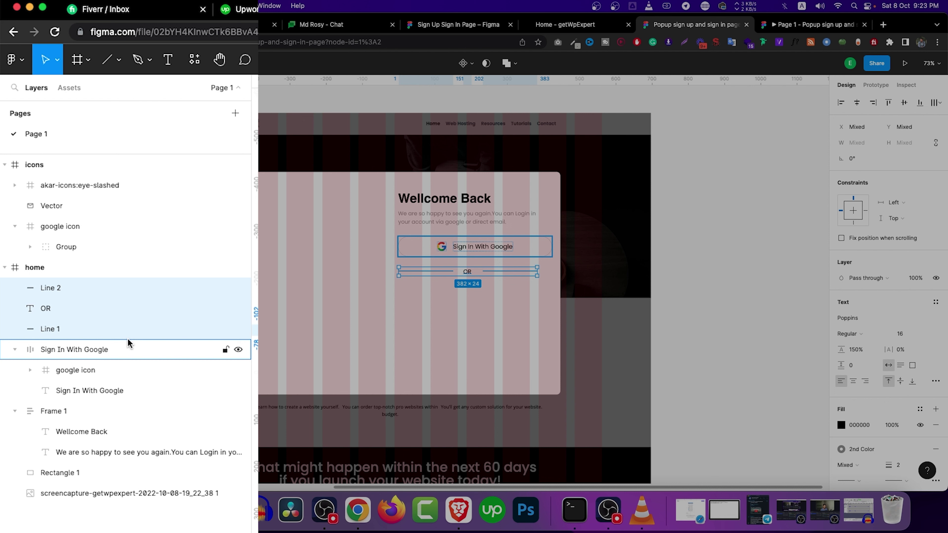
pyautogui.hotkey('shift', 'a')
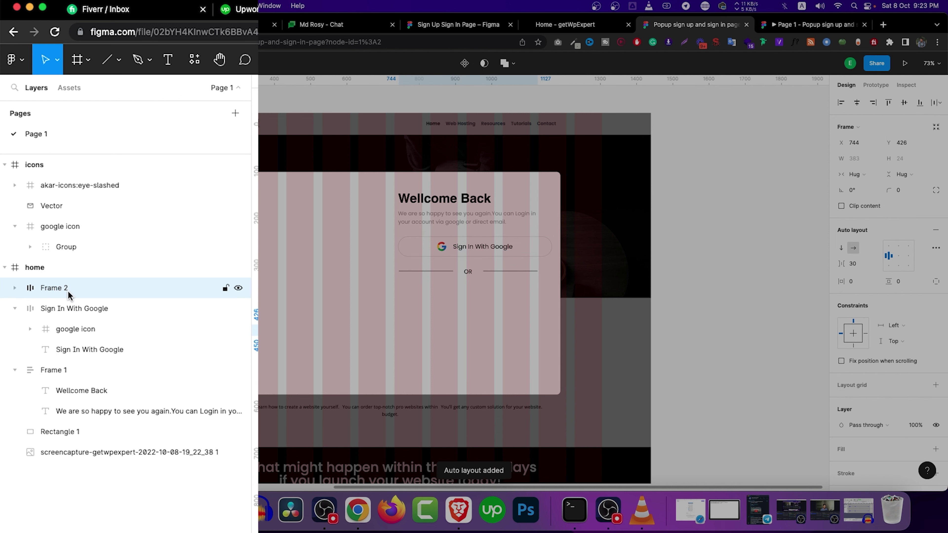
# Step: Name the divider frame 'or' and set its auto-layout spacing to 23
pyautogui.doubleClick(68, 291)
pyautogui.write('or')
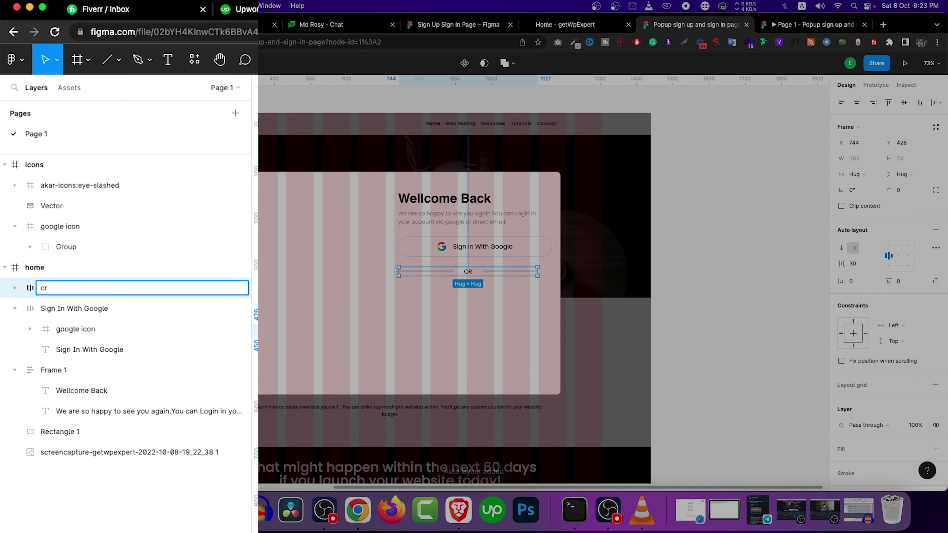
pyautogui.press('Return')
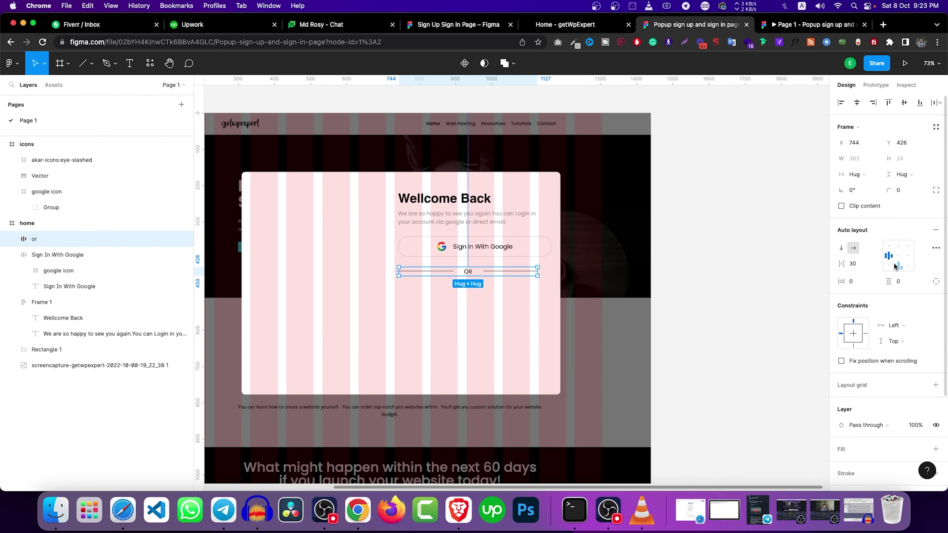
pyautogui.click(863, 264)
pyautogui.write('23')
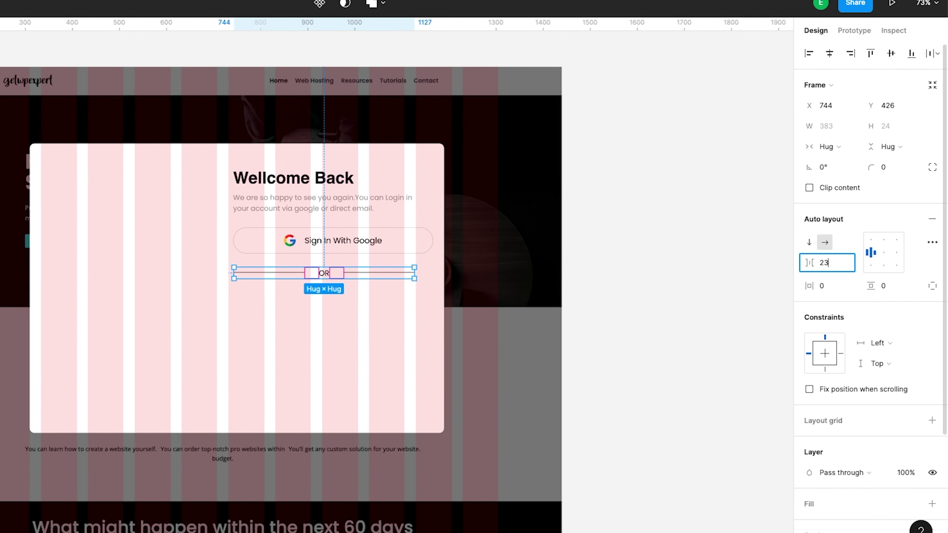
pyautogui.press('Return')
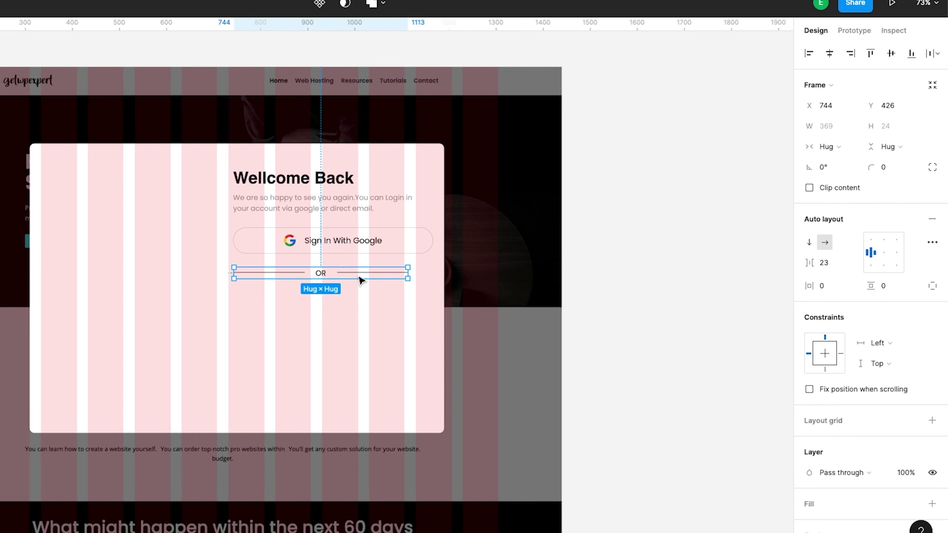
# Step: Centre the divider under the Google button and grab the reference email placeholder text
pyautogui.moveTo(361, 280); pyautogui.dragTo(369, 276)
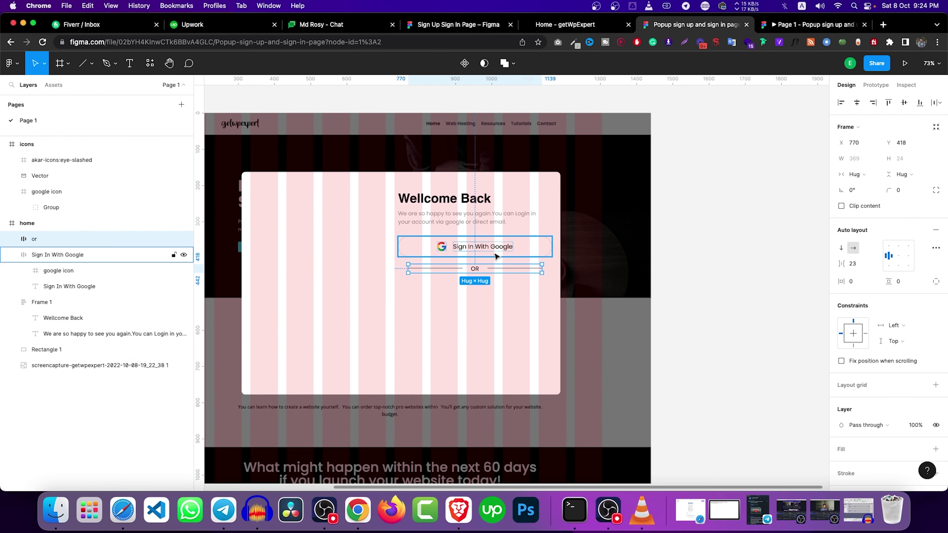
pyautogui.click(438, 252)
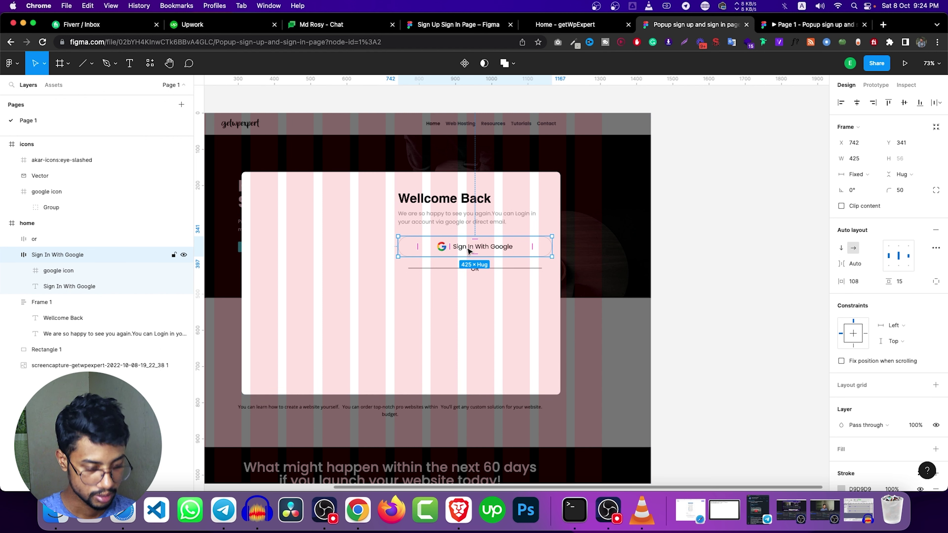
pyautogui.click(415, 32)
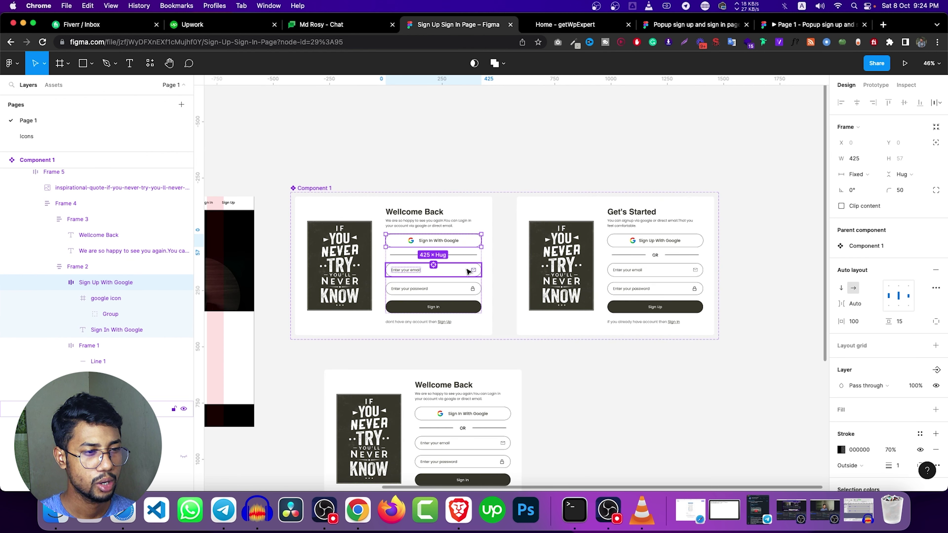
pyautogui.doubleClick(407, 271)
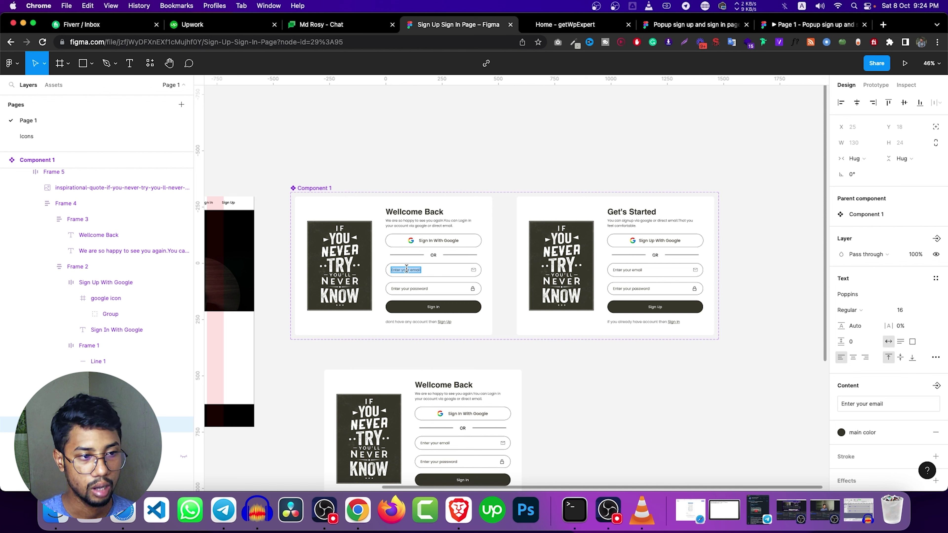
pyautogui.click(690, 24)
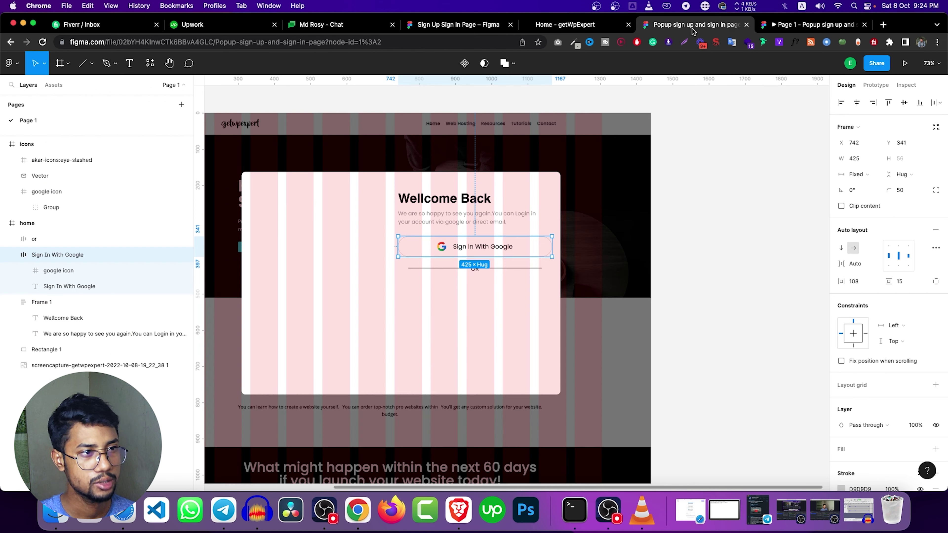
# Step: Add an 'Enter your email' text layer below the OR divider
pyautogui.click(444, 42)
pyautogui.write('Enter your email')
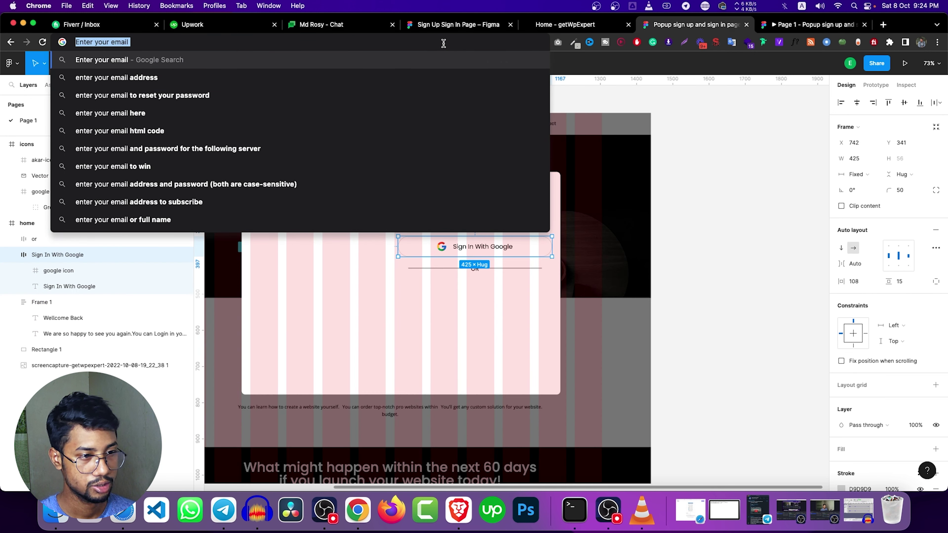
pyautogui.press('Escape')
pyautogui.click(452, 295)
pyautogui.press('t')
pyautogui.click(417, 313)
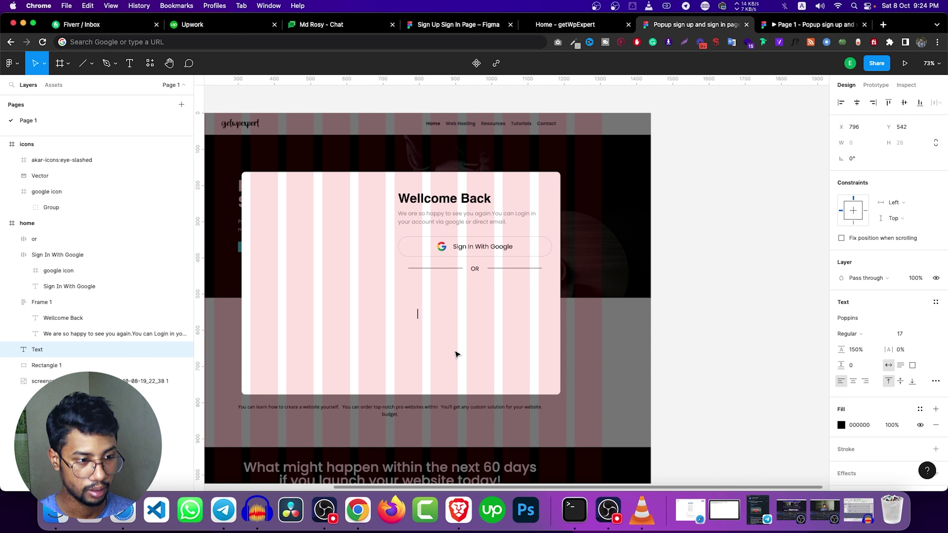
pyautogui.write('Enter your email')
# Step: Set the email text to 16 px with the 2nd Color fill style
pyautogui.click(899, 334)
pyautogui.write('16')
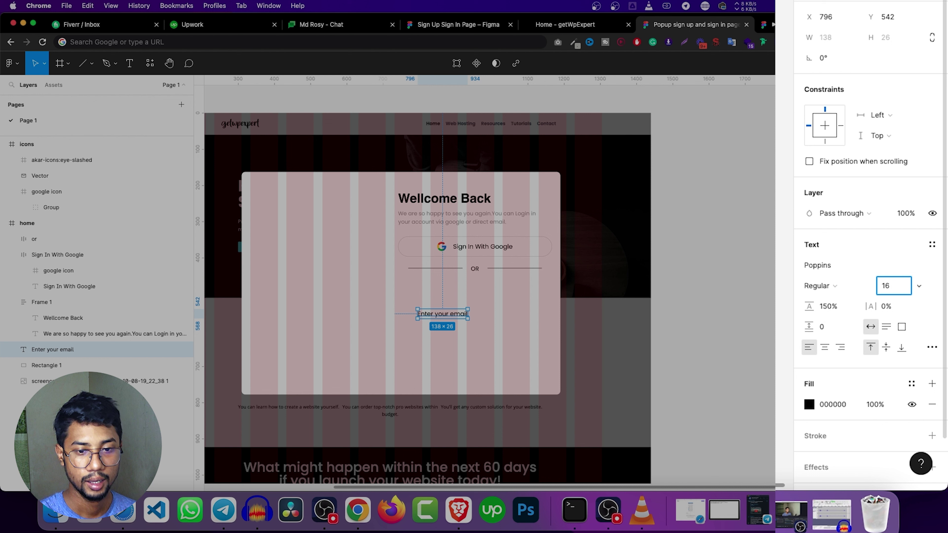
pyautogui.press('Return')
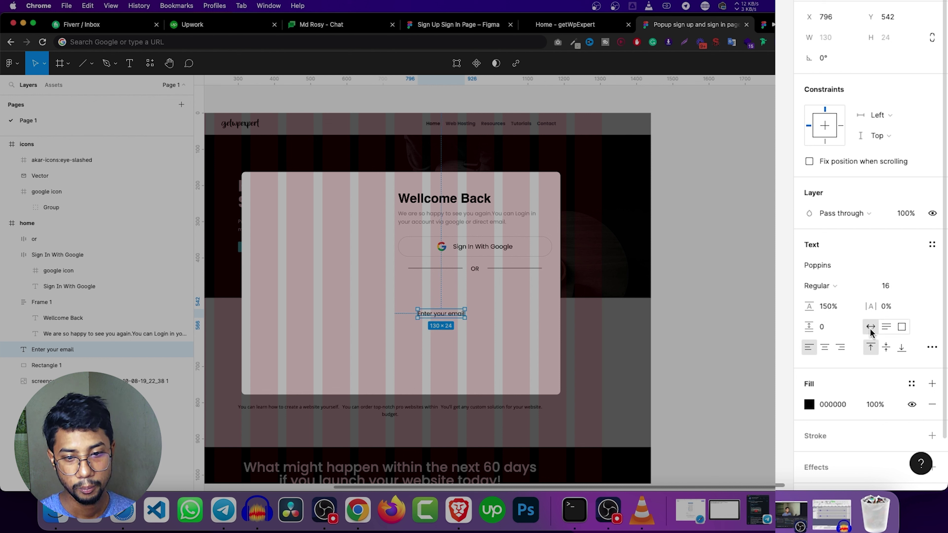
pyautogui.click(912, 383)
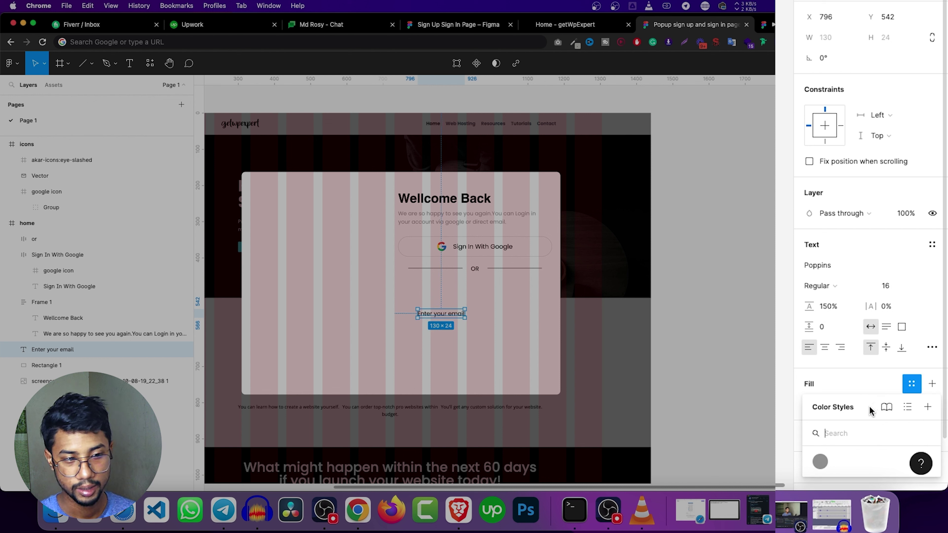
pyautogui.click(811, 462)
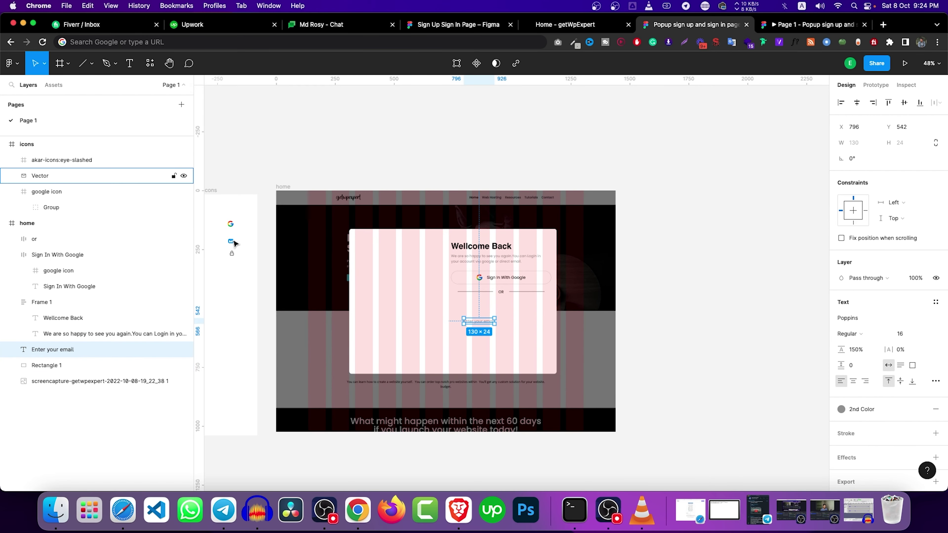
# Step: Place the mail icon beside the 'Enter your email' text and wrap both in auto-layout Frame 2
pyautogui.moveTo(235, 243)
pyautogui.mouseDown()
pyautogui.moveTo(514, 322)
pyautogui.moveTo(506, 322)
pyautogui.mouseUp()
pyautogui.scroll(5, 506, 322)
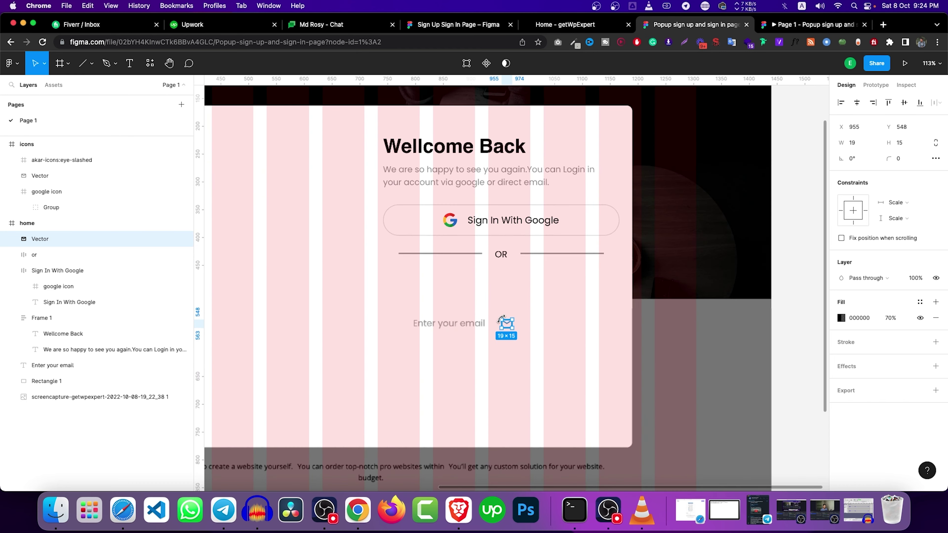
pyautogui.click(448, 324)
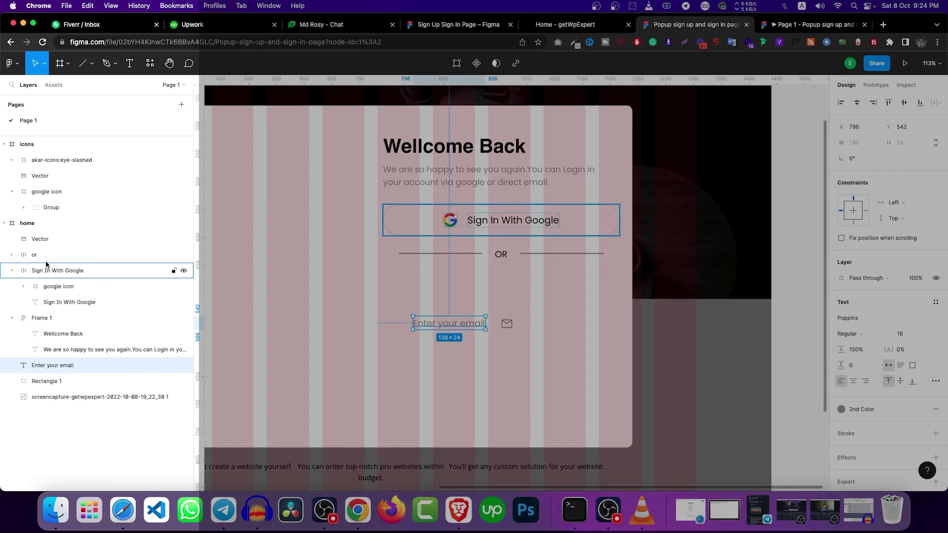
pyautogui.click(49, 239)
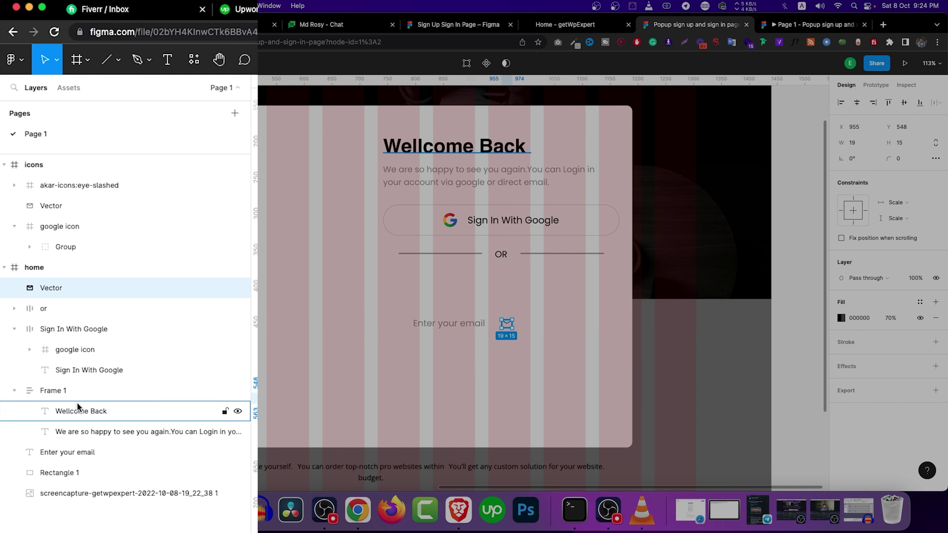
pyautogui.click(83, 453)
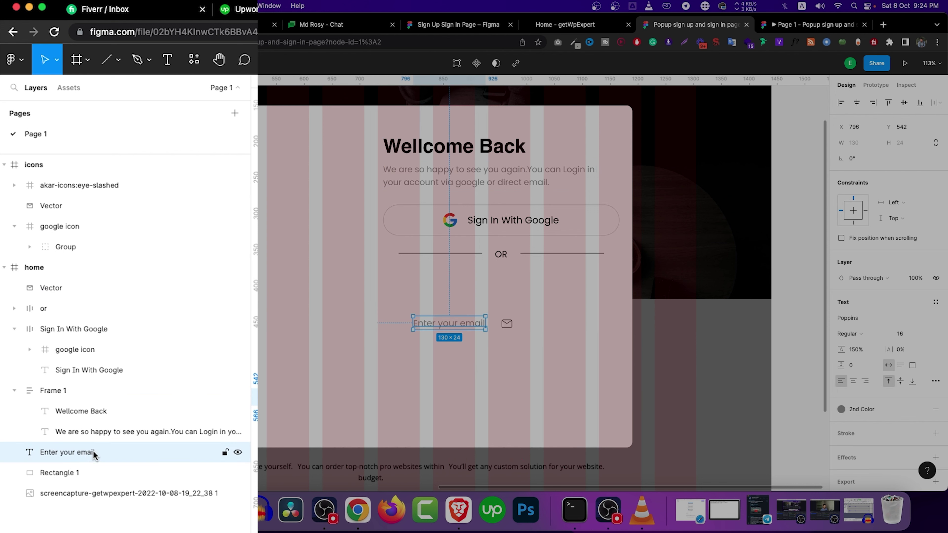
pyautogui.keyDown('shift'); pyautogui.click(73, 294); pyautogui.keyUp('shift')
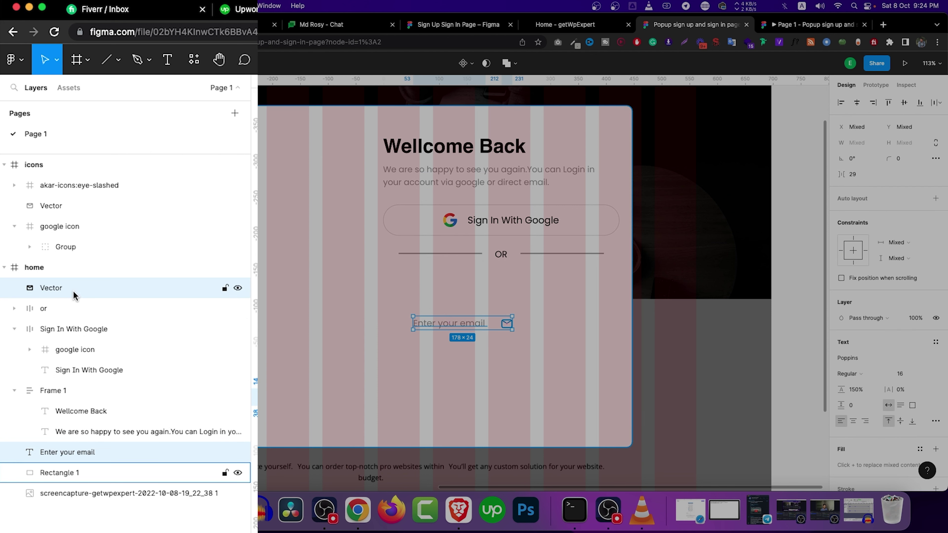
pyautogui.hotkey('shift', 'a')
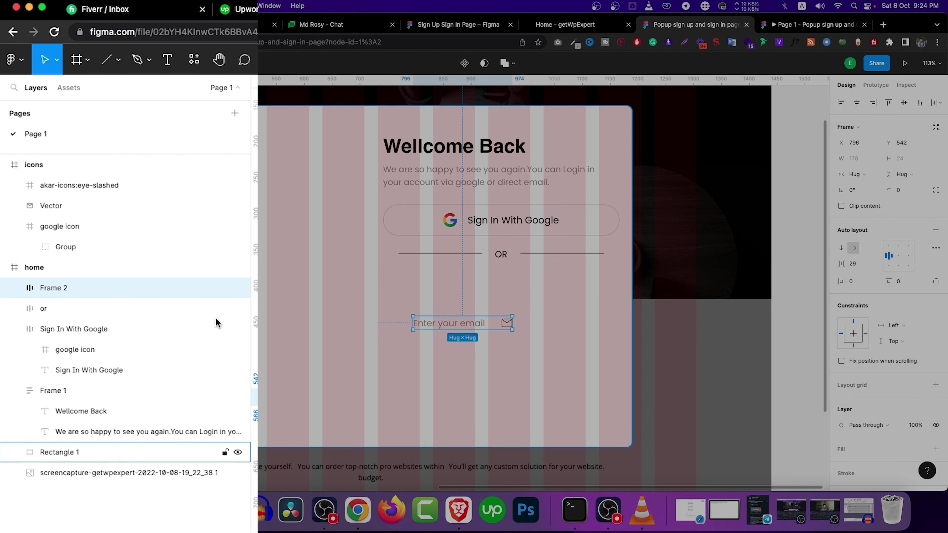
# Step: Rename the frame 'email input box' and set its spacing mode to Space between
pyautogui.doubleClick(97, 287)
pyautogui.write('email input box')
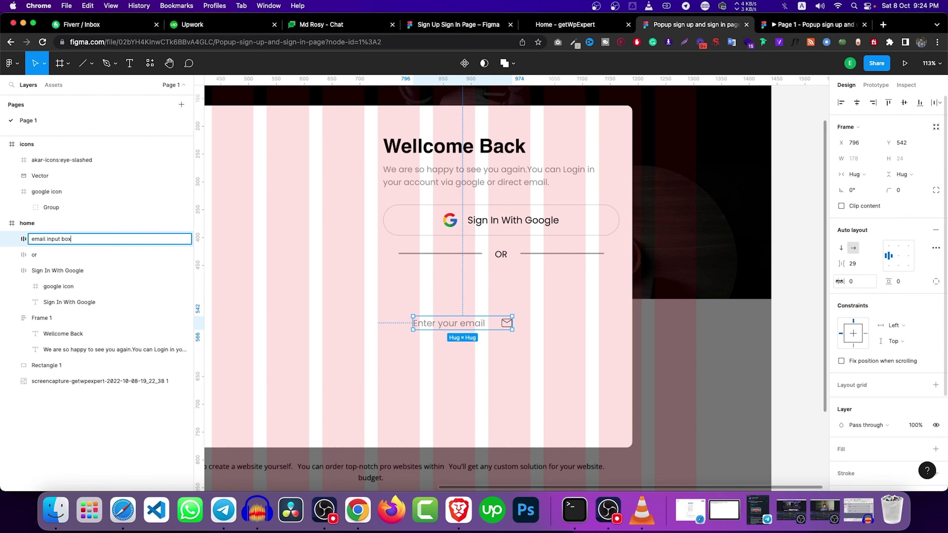
pyautogui.click(865, 264)
pyautogui.write('0')
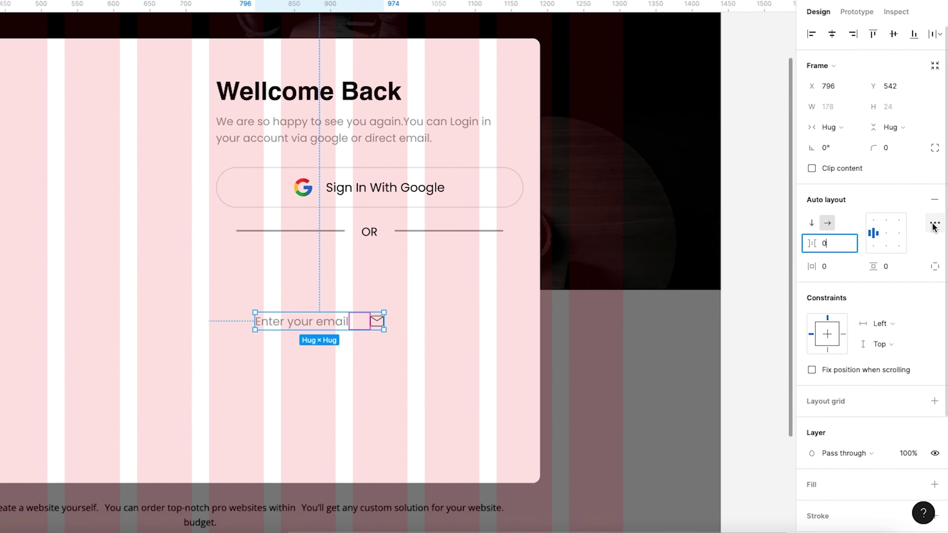
pyautogui.click(935, 223)
pyautogui.click(750, 332)
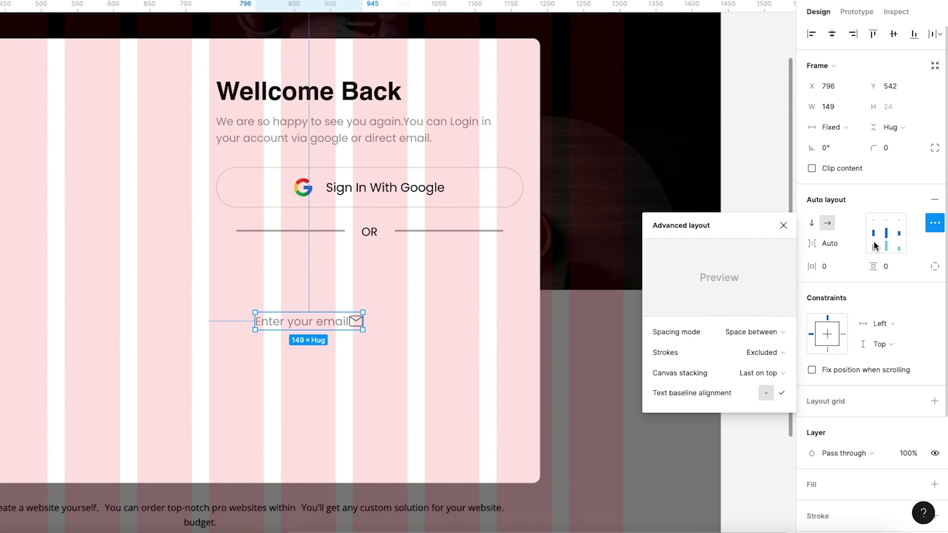
pyautogui.click(831, 246)
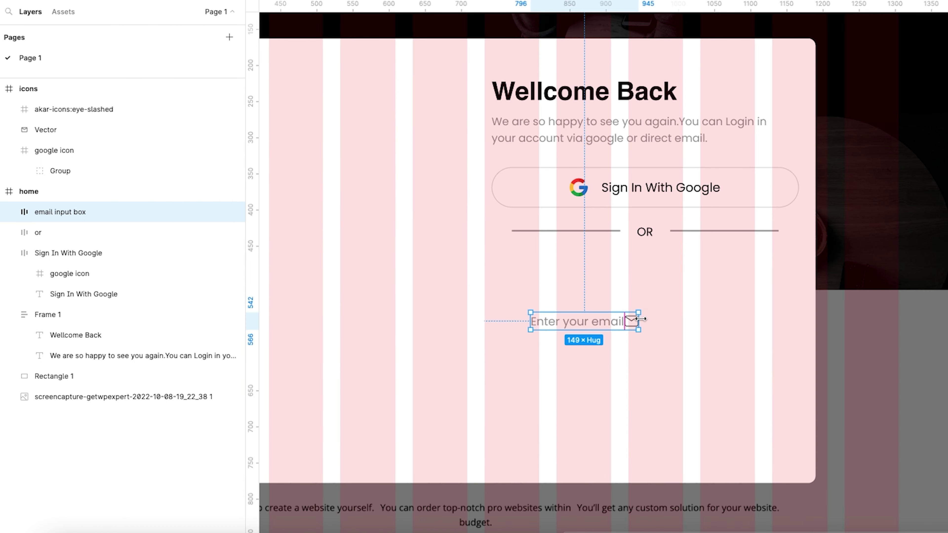
# Step: Widen the email input box to 425 px and add a vertical guide at x 742
pyautogui.moveTo(639, 320); pyautogui.dragTo(798, 319)
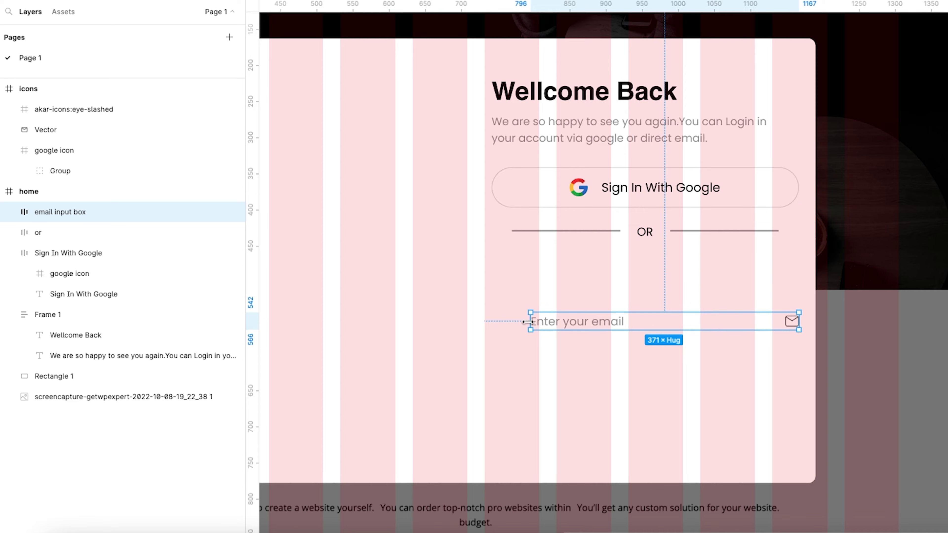
pyautogui.moveTo(516, 319); pyautogui.dragTo(490, 320)
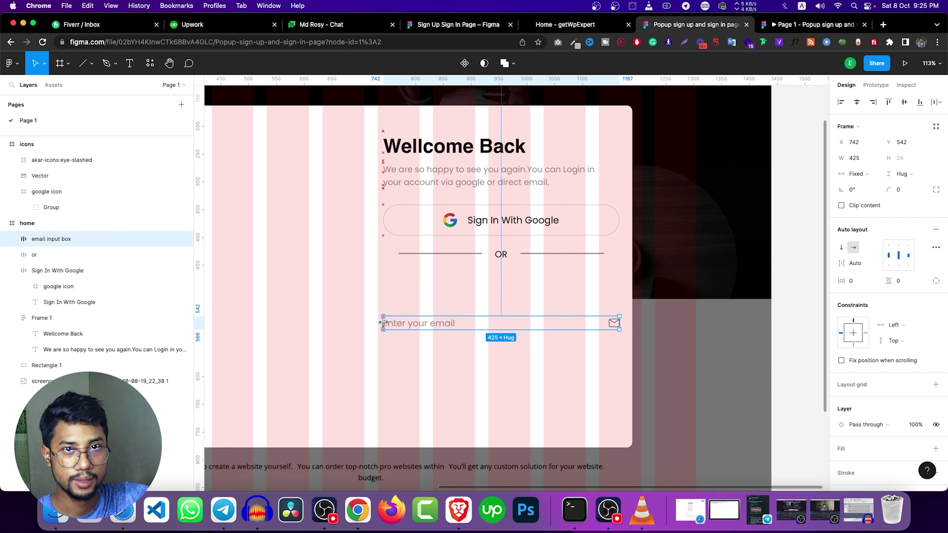
pyautogui.moveTo(385, 323); pyautogui.dragTo(383, 322)
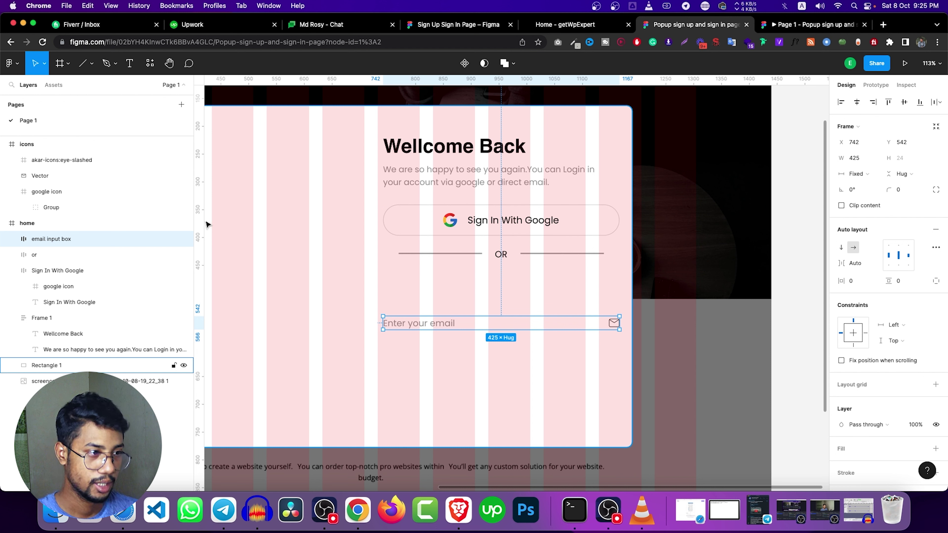
pyautogui.press('Escape')
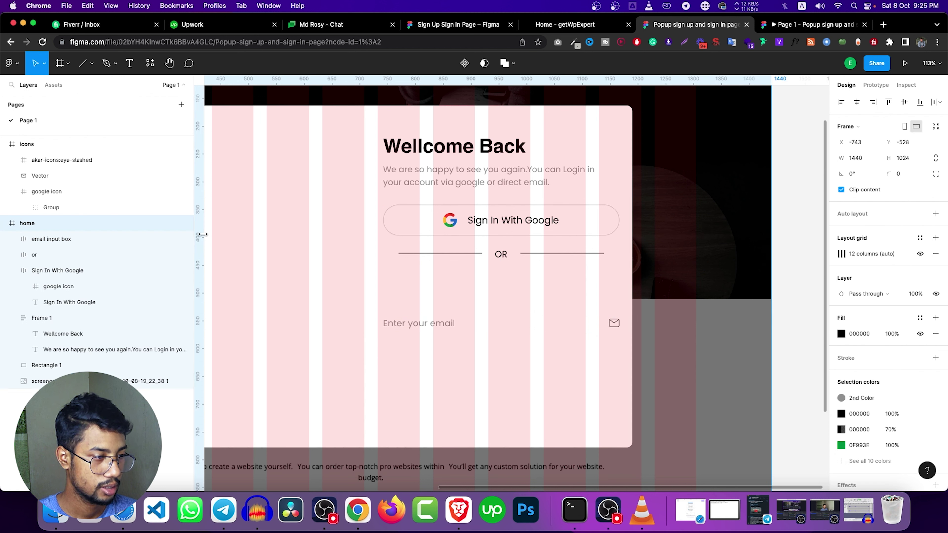
pyautogui.click(179, 381)
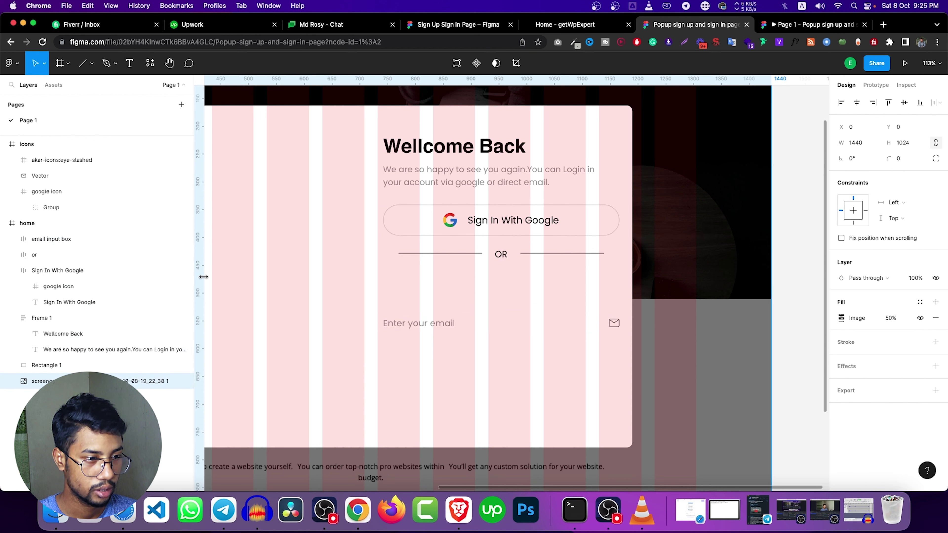
pyautogui.moveTo(203, 276); pyautogui.dragTo(384, 363)
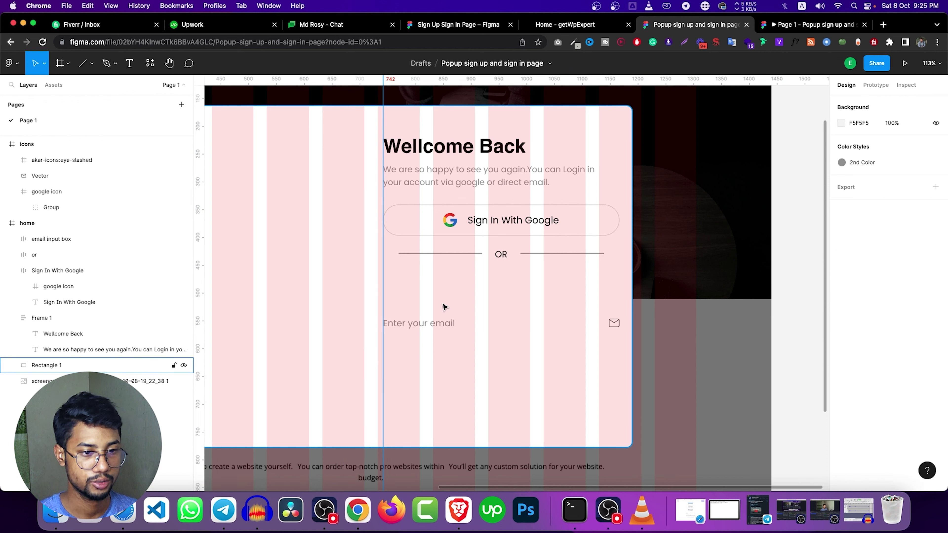
# Step: Give the email input box horizontal padding 25 and vertical padding 16
pyautogui.click(452, 322)
pyautogui.click(850, 282)
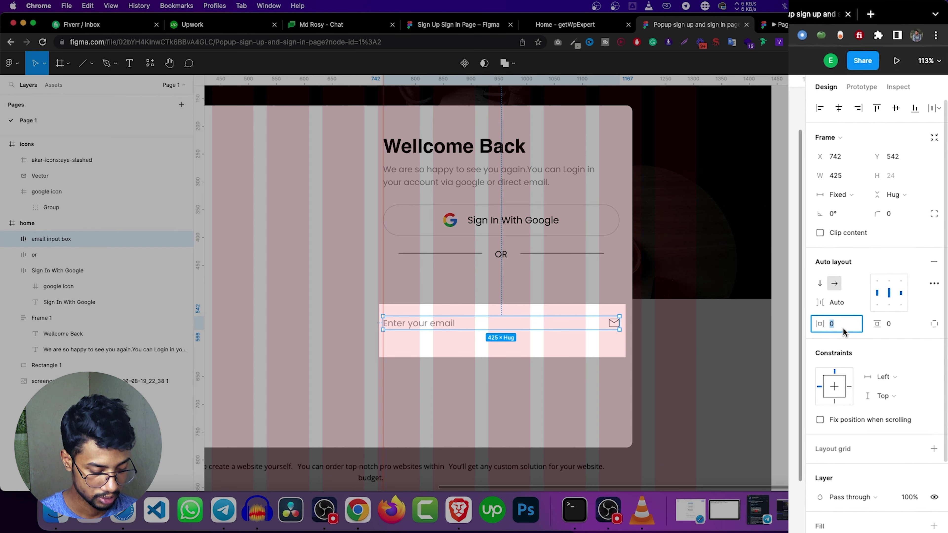
pyautogui.write('25')
pyautogui.press('Return')
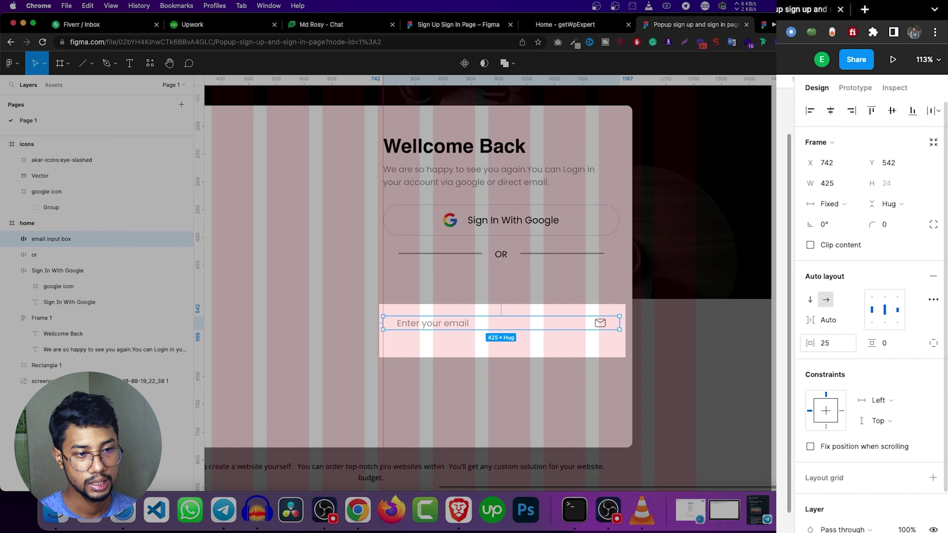
pyautogui.click(885, 344)
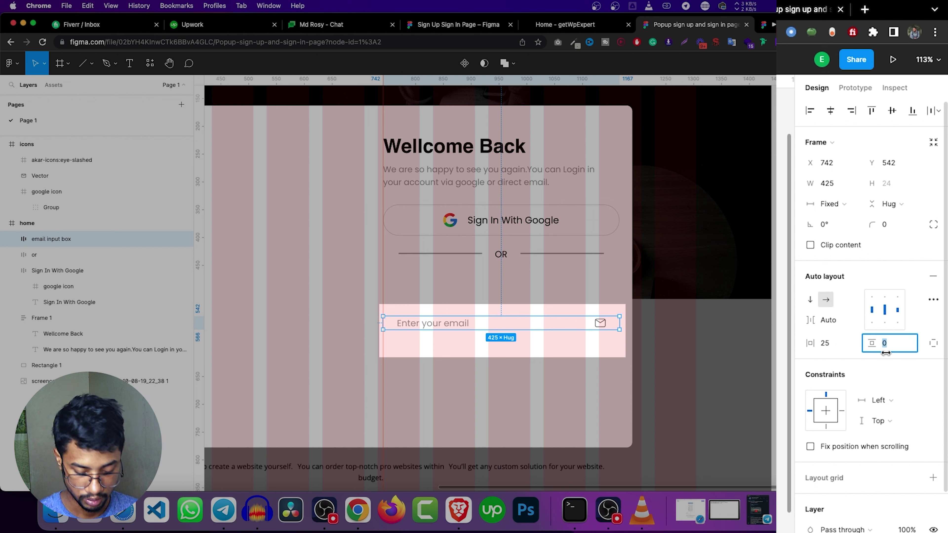
pyautogui.moveTo(886, 352); pyautogui.dragTo(892, 353)
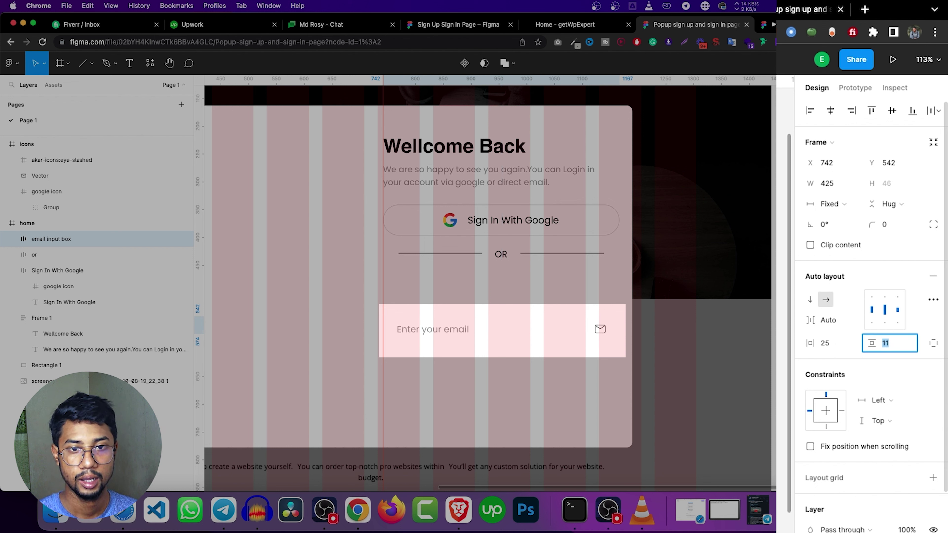
pyautogui.press('Up')
pyautogui.press('Up')
pyautogui.press('Up')
pyautogui.press('Down')
pyautogui.press('Down')
pyautogui.press('Down')
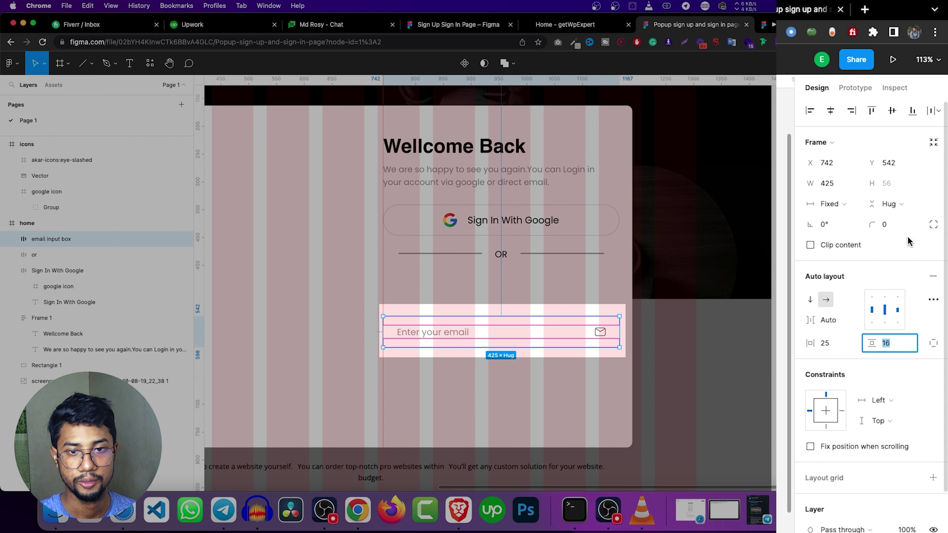
# Step: Round the box to radius 50, add an outside 2nd Color stroke, and move it under the OR divider
pyautogui.click(898, 227)
pyautogui.write('50')
pyautogui.press('Return')
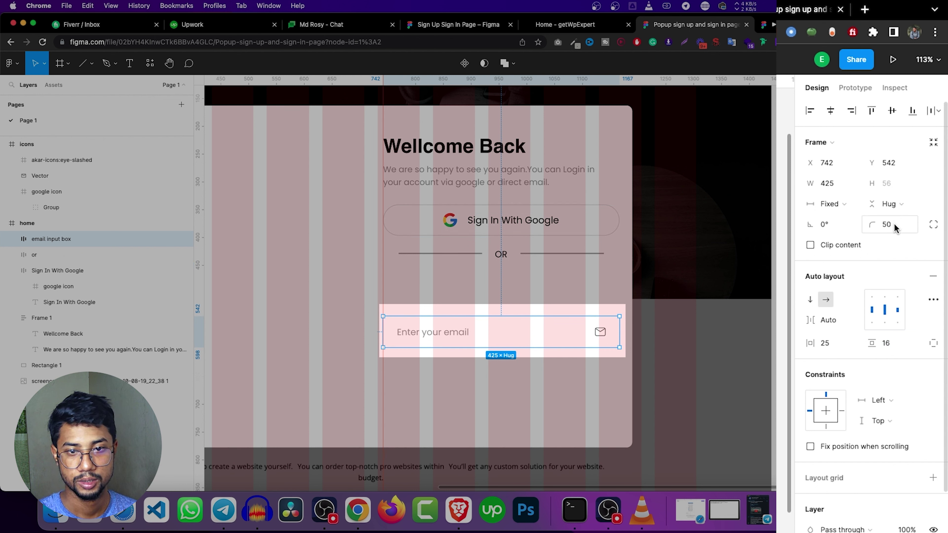
pyautogui.scroll(-5, 870, 392)
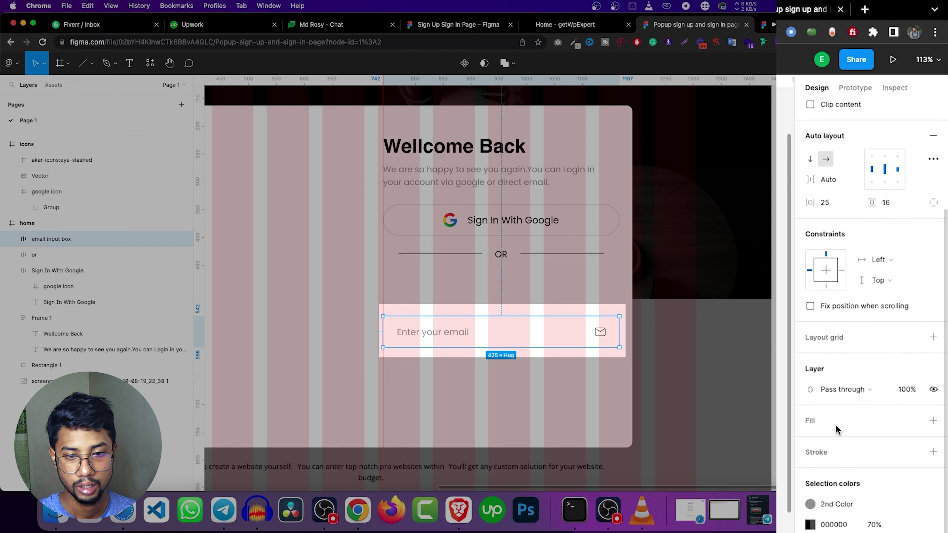
pyautogui.scroll(-1, 858, 433)
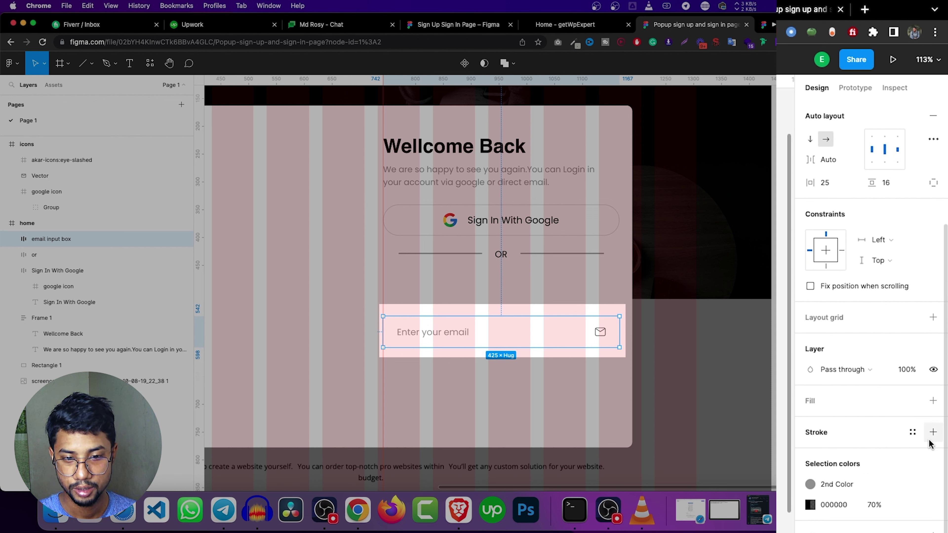
pyautogui.click(933, 433)
pyautogui.click(819, 473)
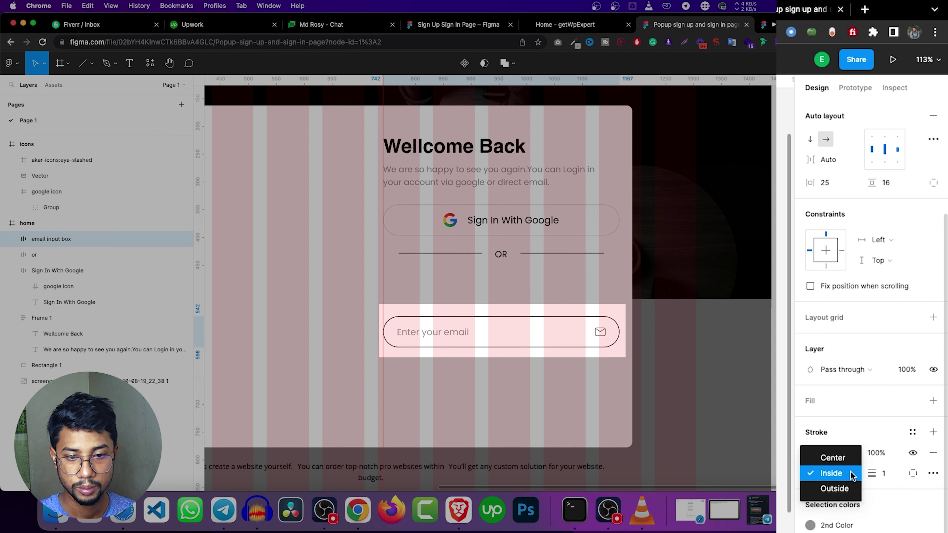
pyautogui.click(821, 489)
pyautogui.click(912, 432)
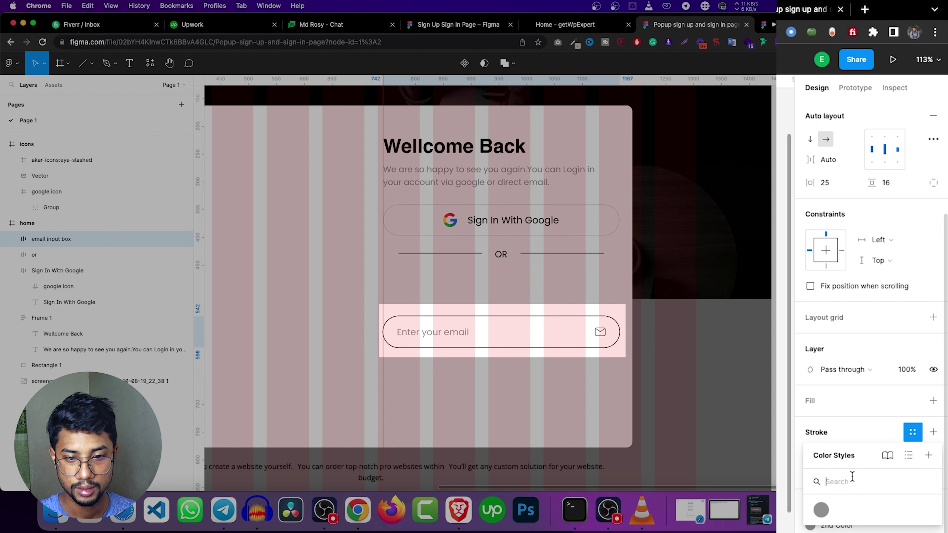
pyautogui.click(822, 508)
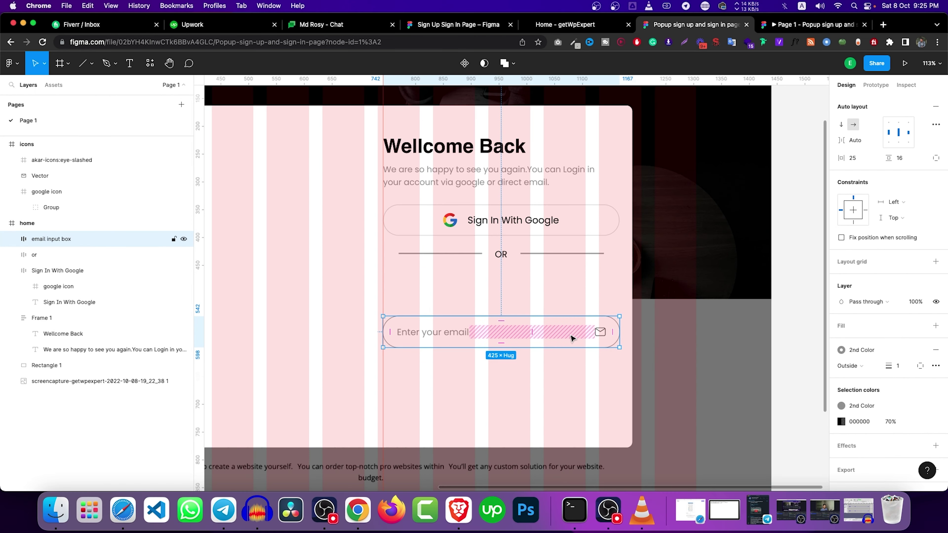
pyautogui.moveTo(570, 338); pyautogui.dragTo(572, 303)
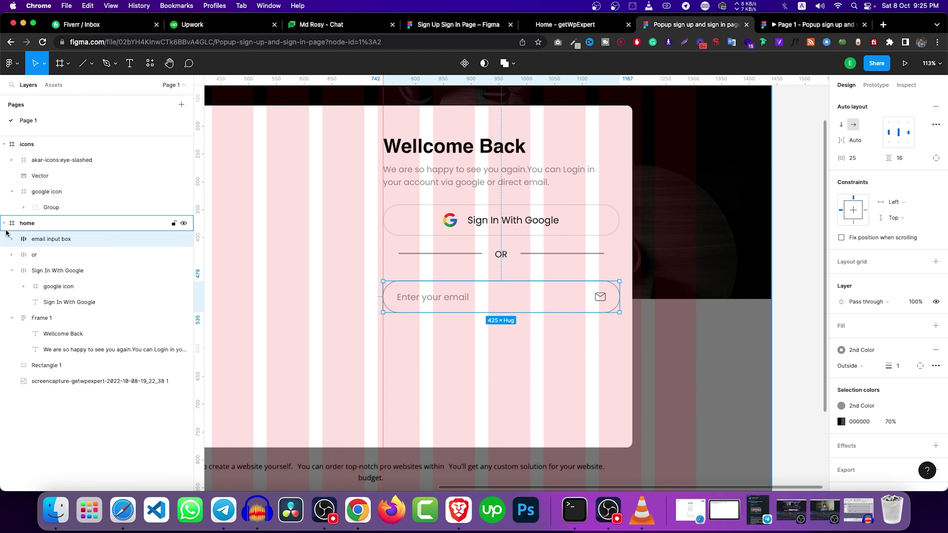
# Step: Paste the eye-slashed icon from the icons frame into the email input box
pyautogui.click(12, 239)
pyautogui.scroll(-5, 356, 249)
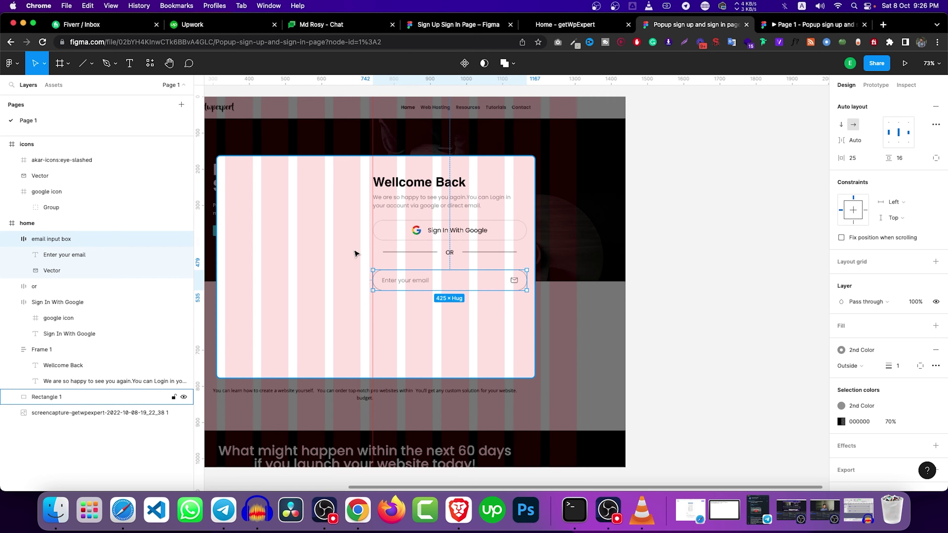
pyautogui.scroll(-5, 358, 251)
pyautogui.scroll(-3, 361, 253)
pyautogui.click(235, 228)
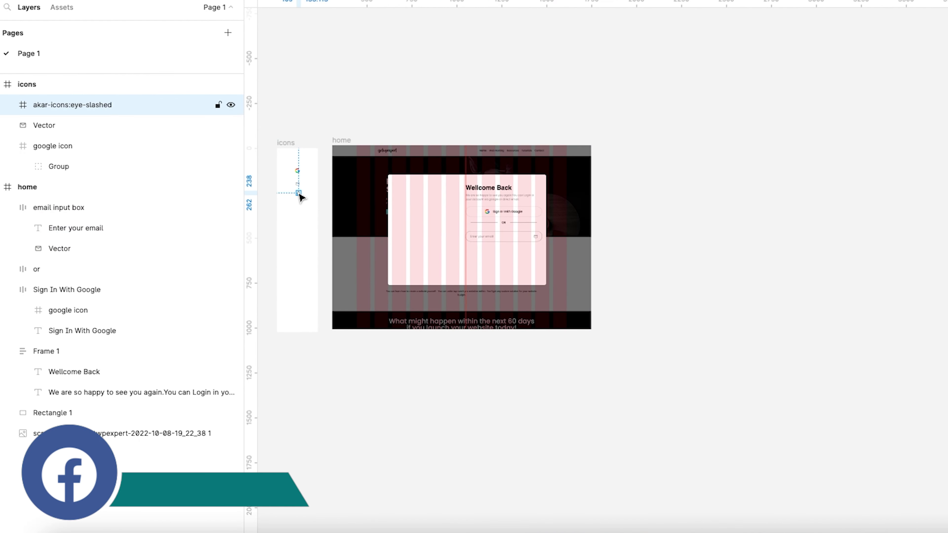
pyautogui.click(64, 208)
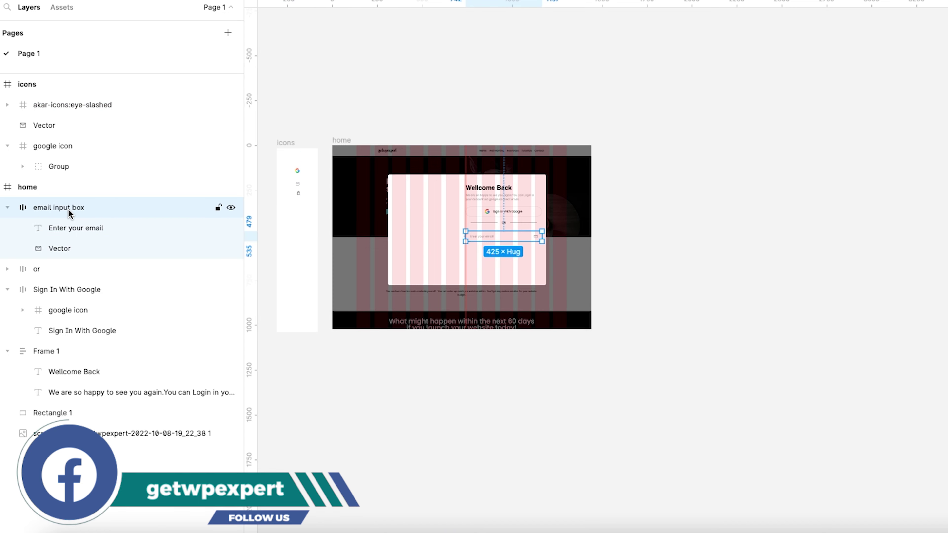
pyautogui.hotkey('ctrl', 'v')
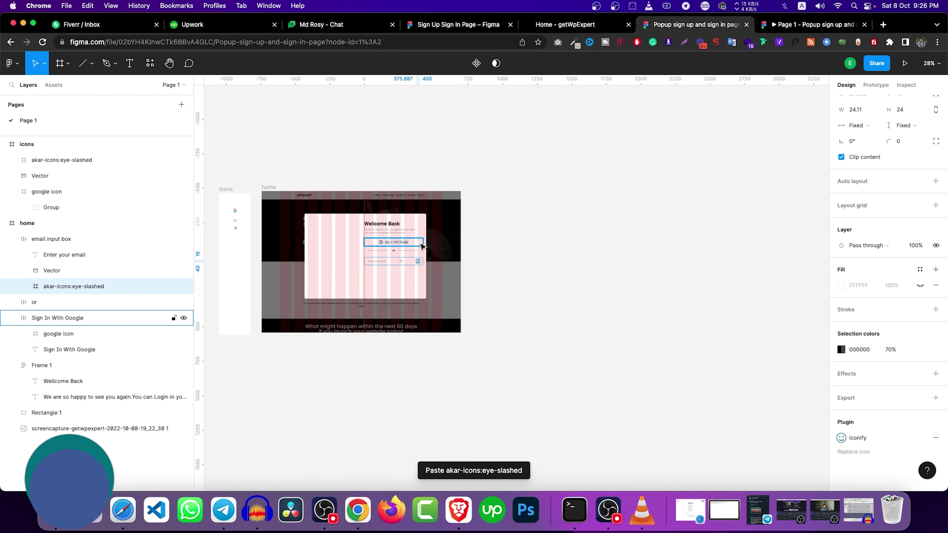
# Step: Hide the eye-slashed icon inside the email input box
pyautogui.scroll(3, 419, 246)
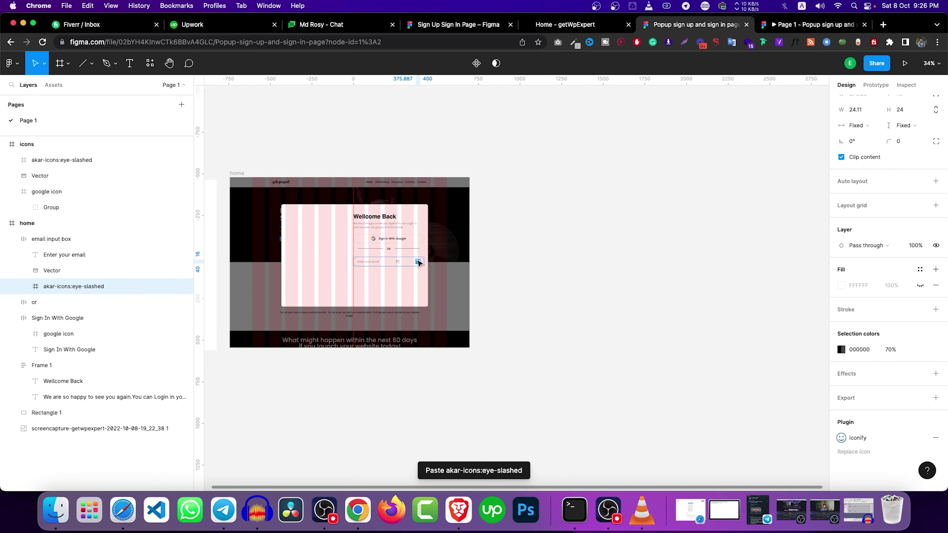
pyautogui.scroll(3, 417, 260)
pyautogui.click(519, 312)
pyautogui.press('h')
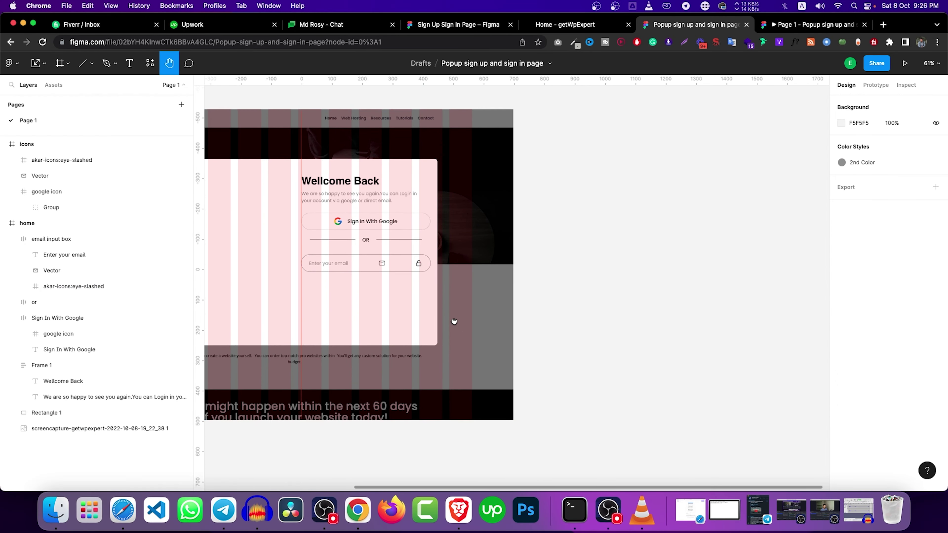
pyautogui.moveTo(452, 322); pyautogui.dragTo(555, 327)
pyautogui.scroll(3, 497, 278)
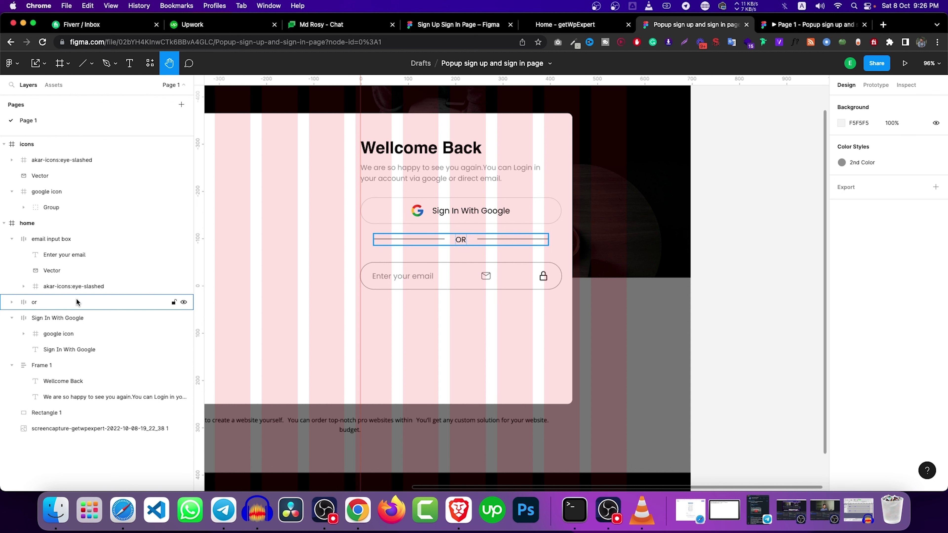
pyautogui.click(174, 286)
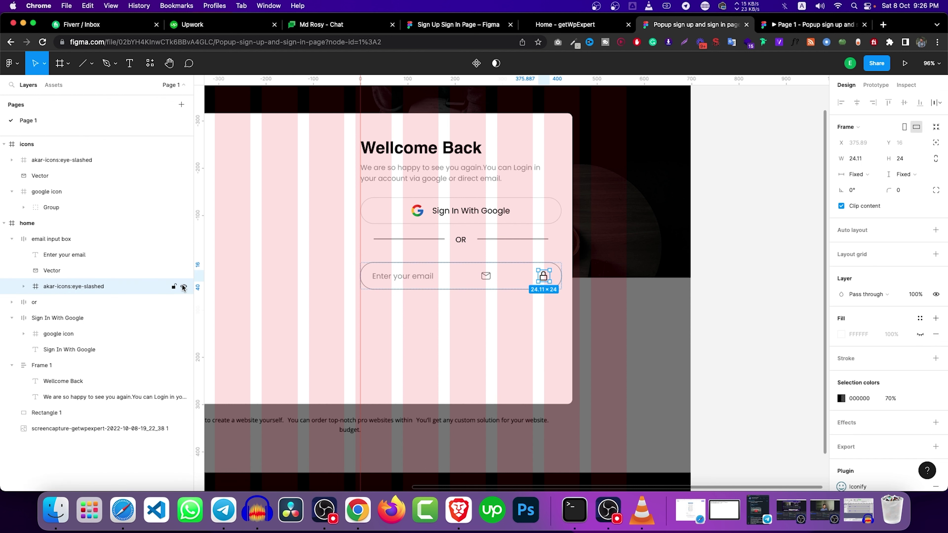
pyautogui.click(184, 287)
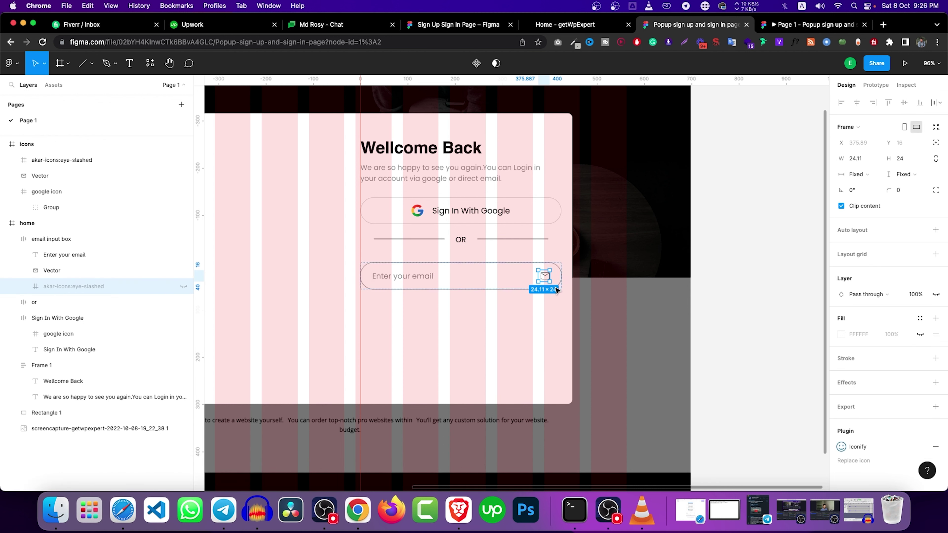
# Step: Duplicate the email input box directly below the original
pyautogui.click(501, 287)
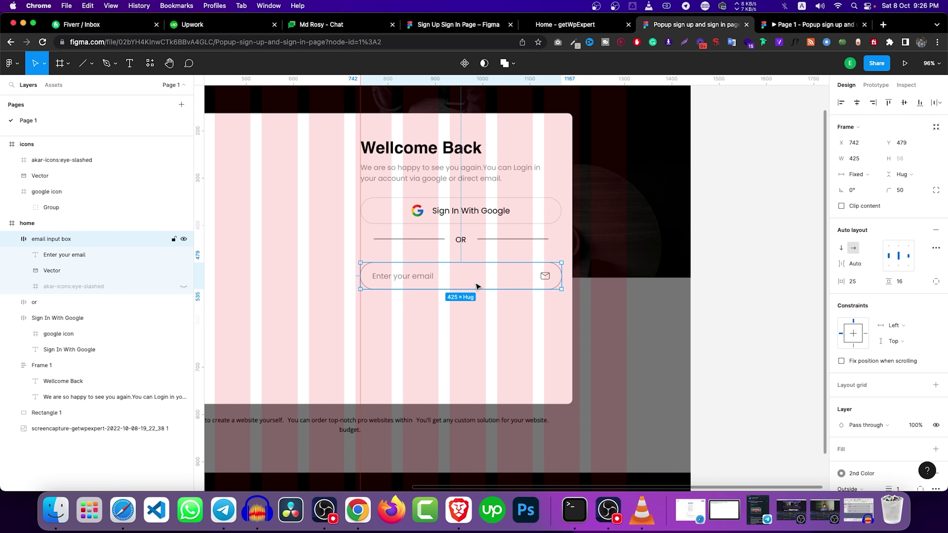
pyautogui.moveTo(478, 279); pyautogui.dragTo(478, 322)
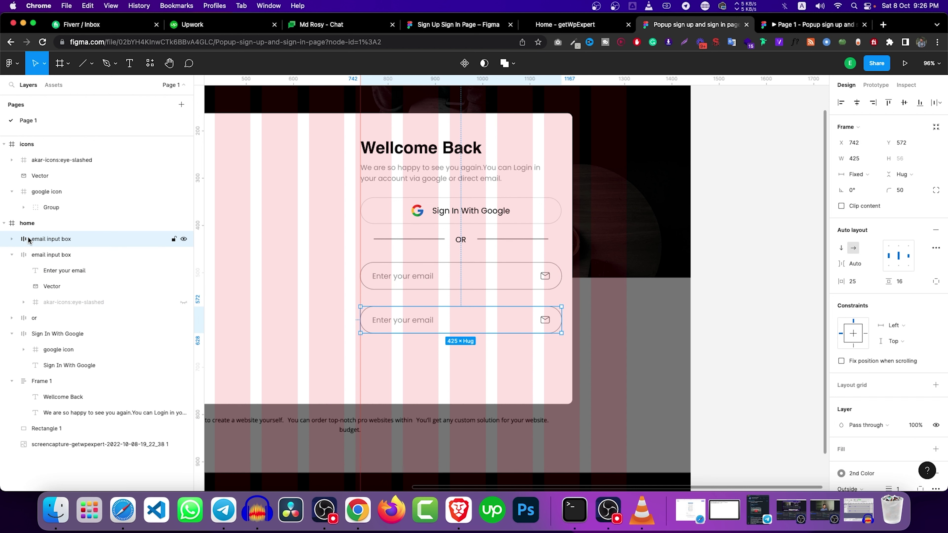
pyautogui.doubleClick(38, 241)
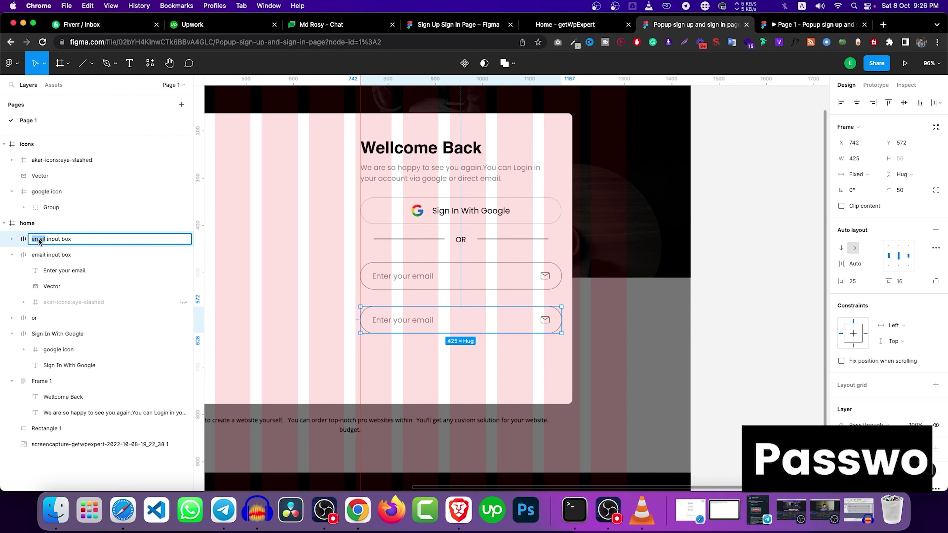
# Step: Rename the copy 'password input box', hiding the mail icon and showing the eye-slashed icon
pyautogui.write('password')
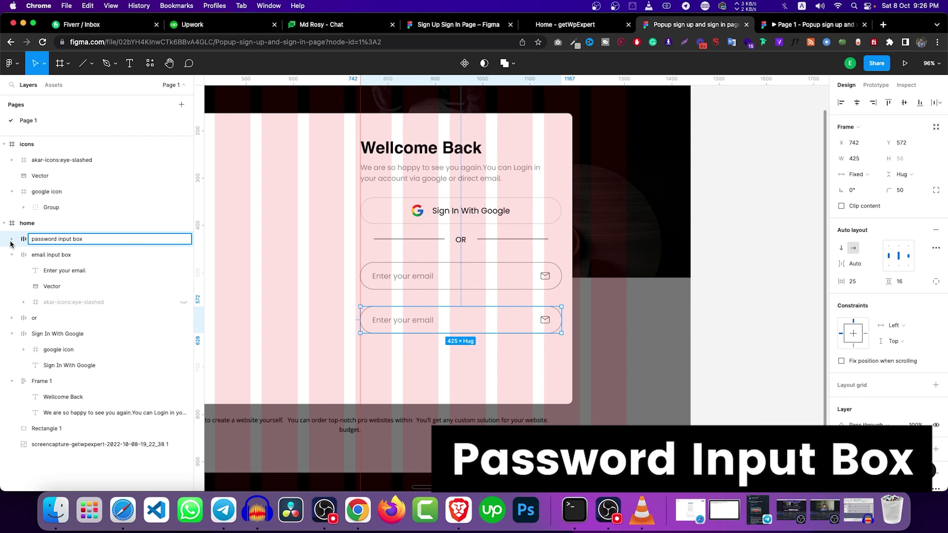
pyautogui.click(12, 239)
pyautogui.click(145, 272)
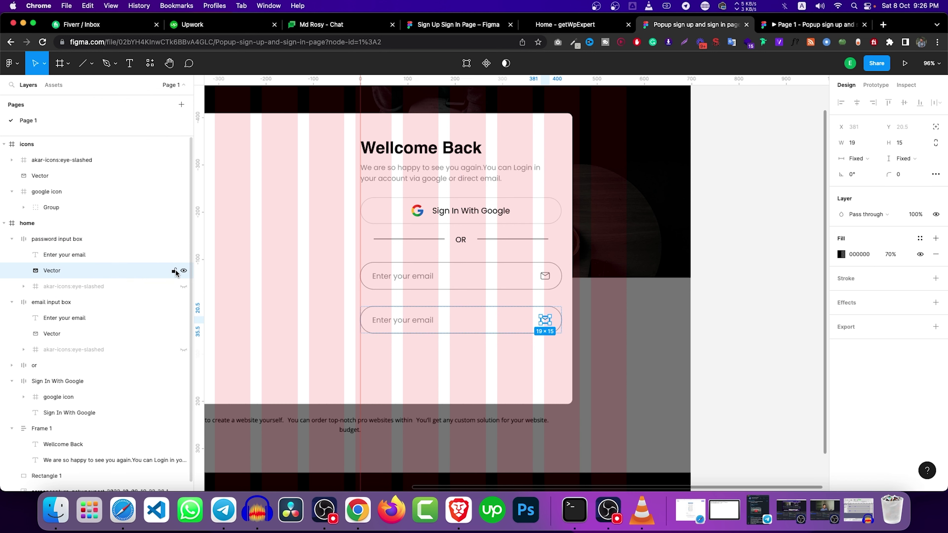
pyautogui.click(184, 270)
pyautogui.click(184, 286)
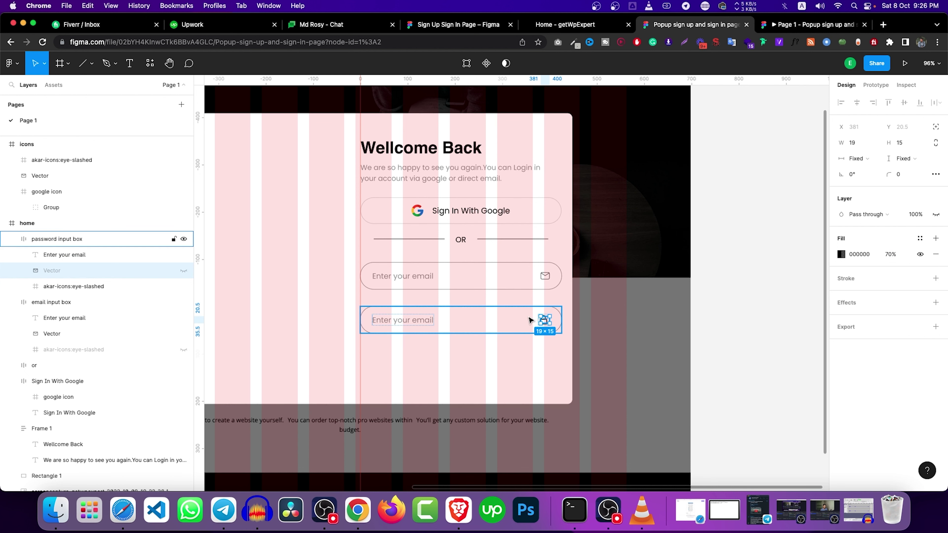
# Step: Start changing the copy's placeholder text to 'Put a password'
pyautogui.doubleClick(411, 319)
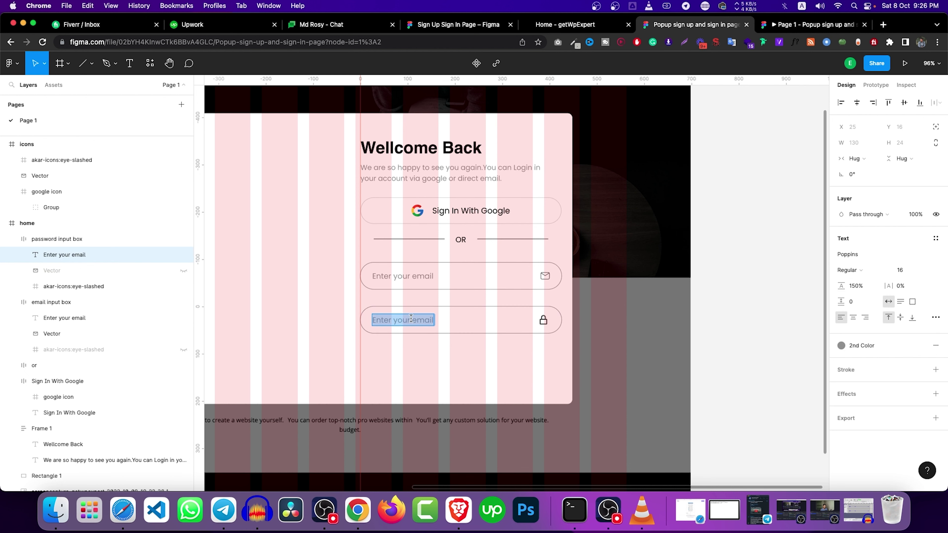
pyautogui.write('put a password')
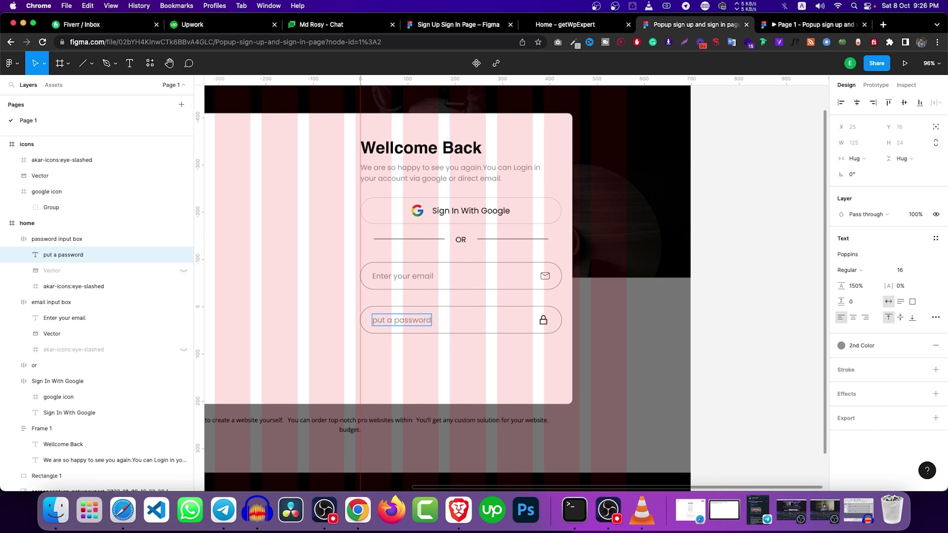
pyautogui.press('BackSpace')
# Step: Duplicate the password box below as 'sign in btn' and hide its eye-slashed icon
pyautogui.write('P')
pyautogui.click(508, 322)
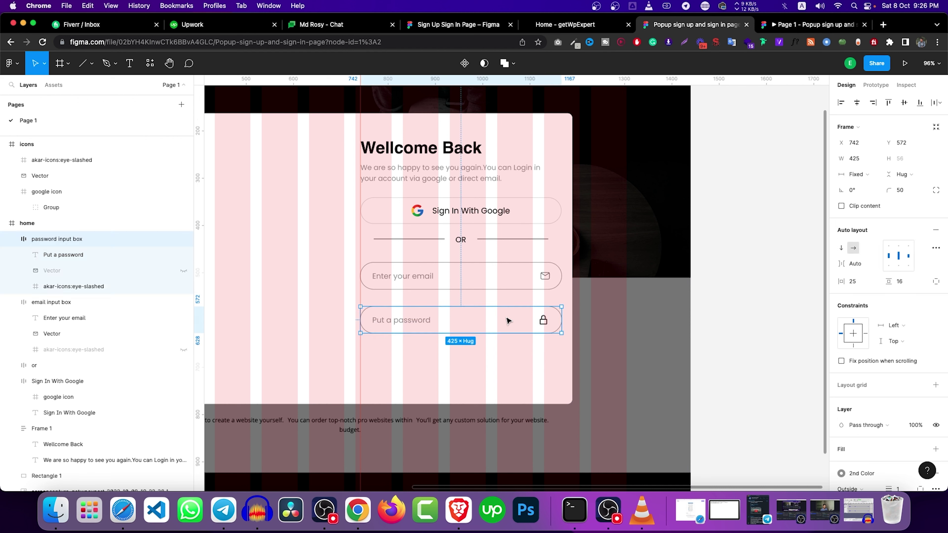
pyautogui.scroll(-1, 472, 308)
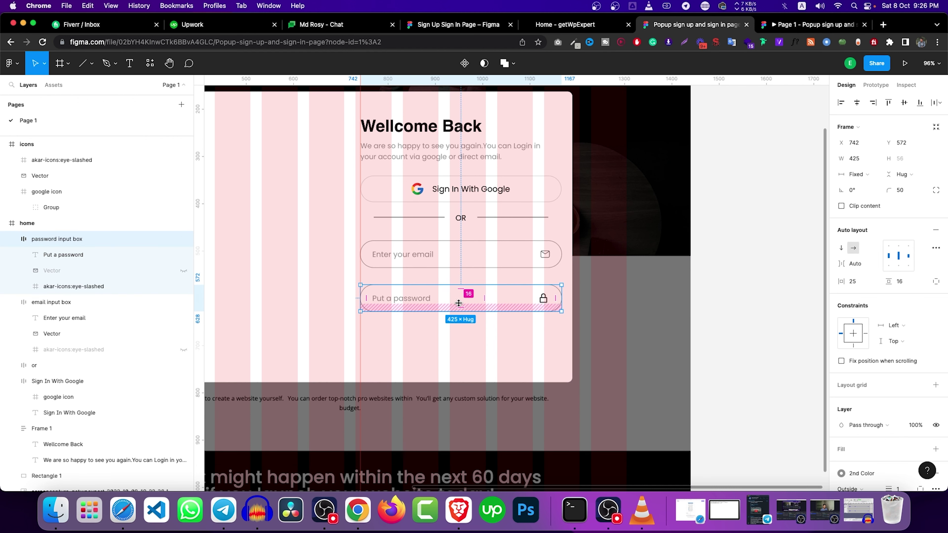
pyautogui.moveTo(460, 308); pyautogui.dragTo(464, 346)
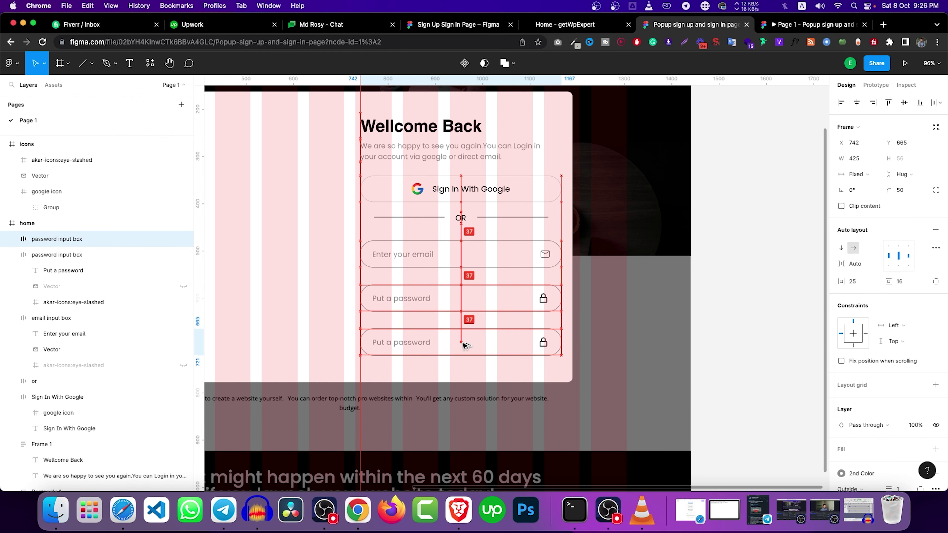
pyautogui.doubleClick(59, 240)
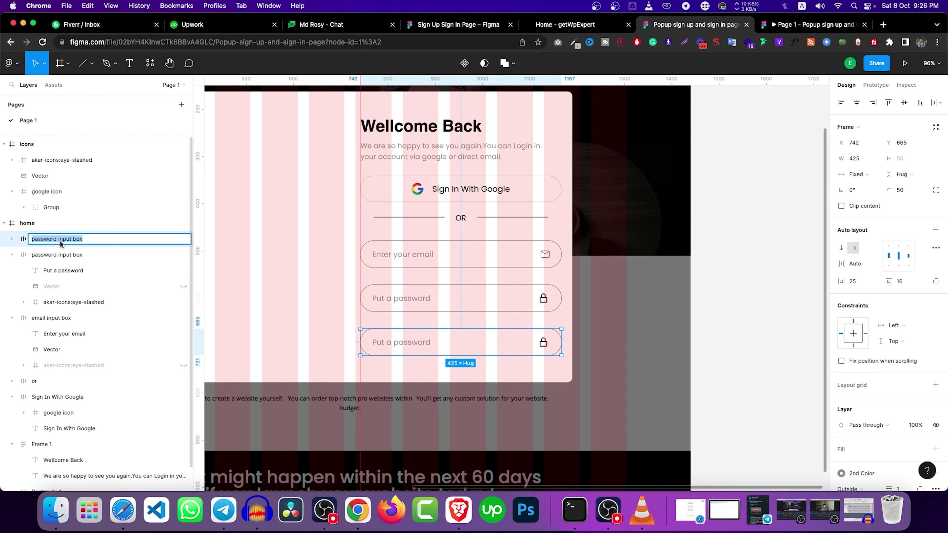
pyautogui.write('sign in')
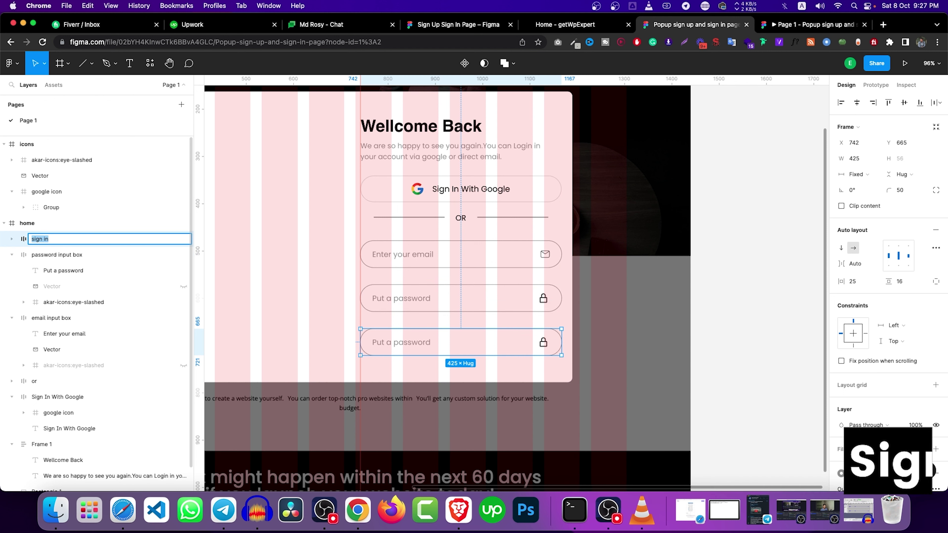
pyautogui.write(' btn')
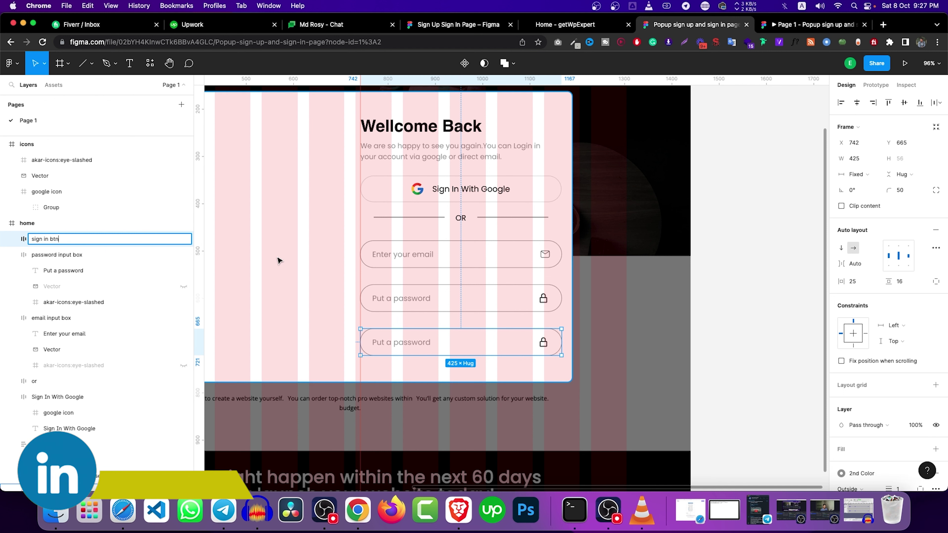
pyautogui.click(12, 241)
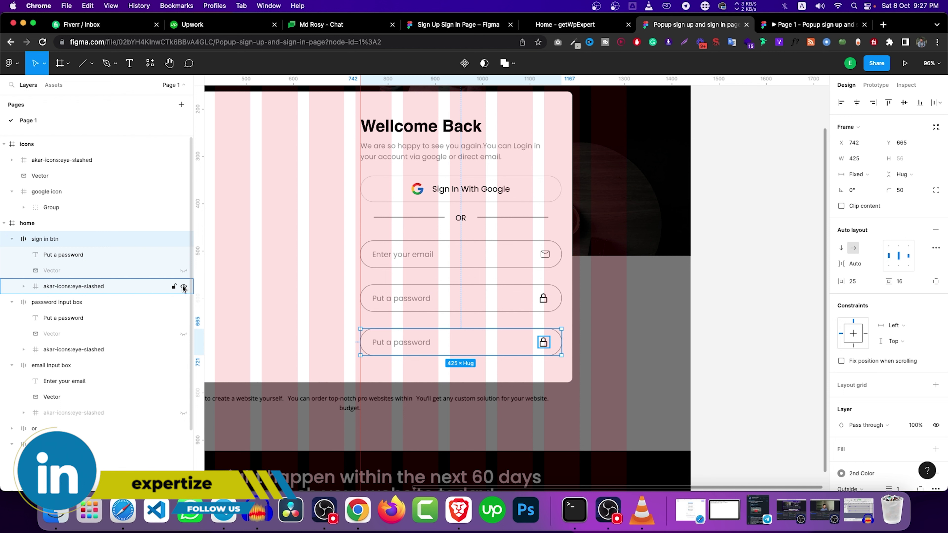
pyautogui.click(183, 286)
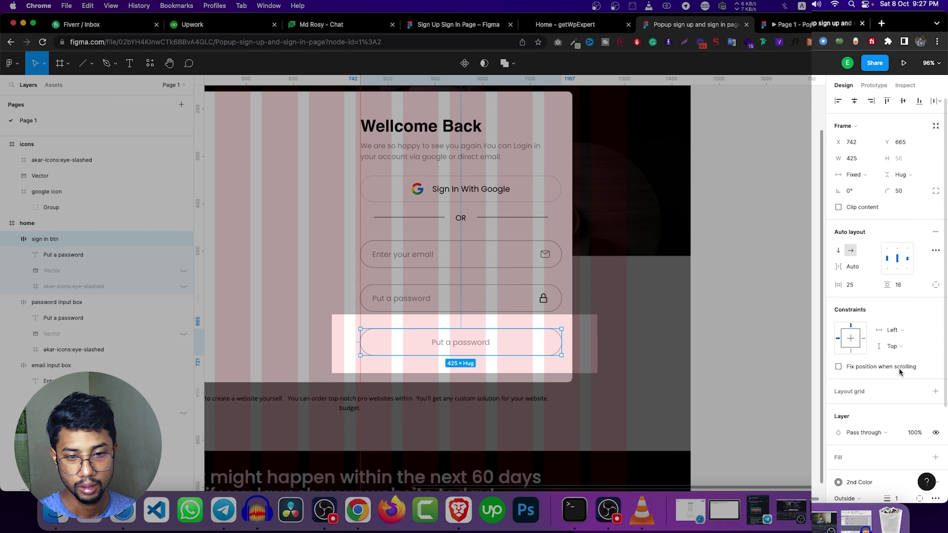
# Step: Replace the sign in btn's 2nd Color fill with solid black 000000
pyautogui.scroll(-3, 888, 373)
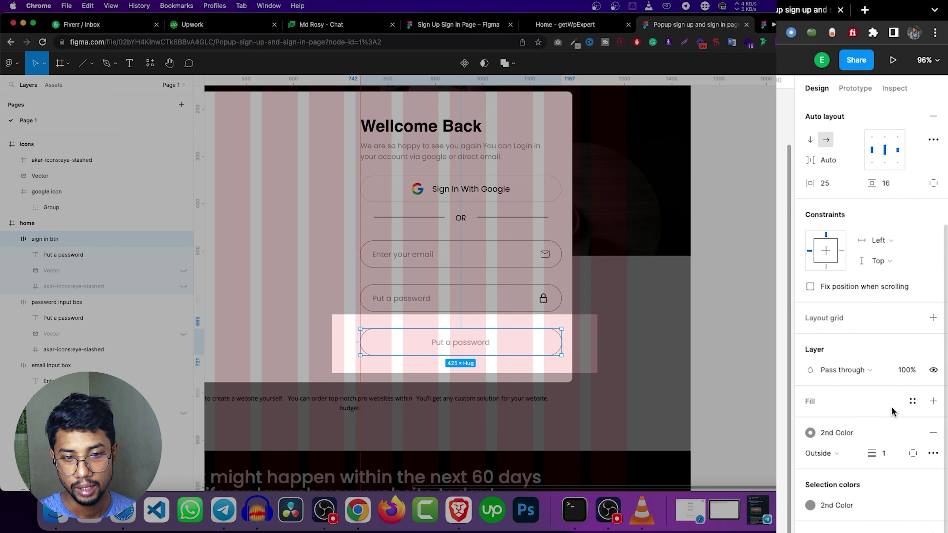
pyautogui.moveTo(888, 473)
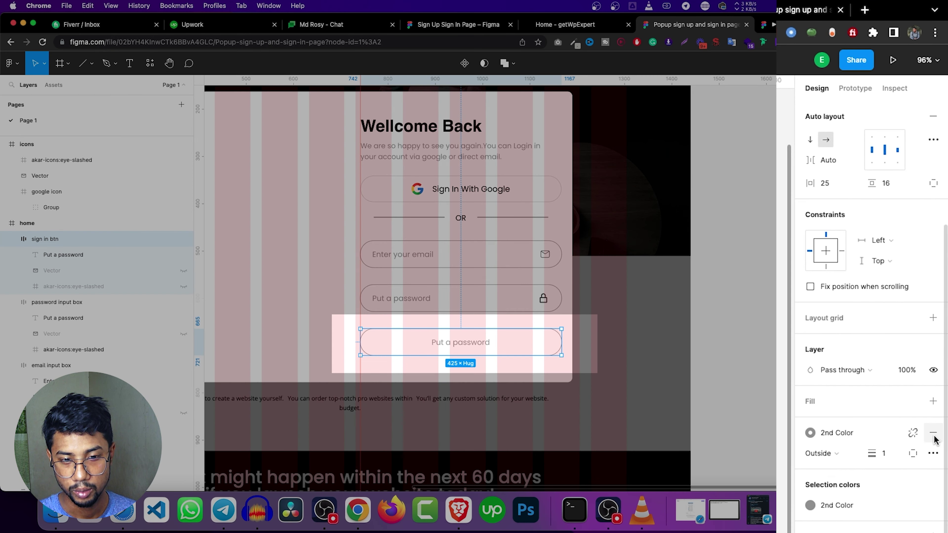
pyautogui.click(933, 434)
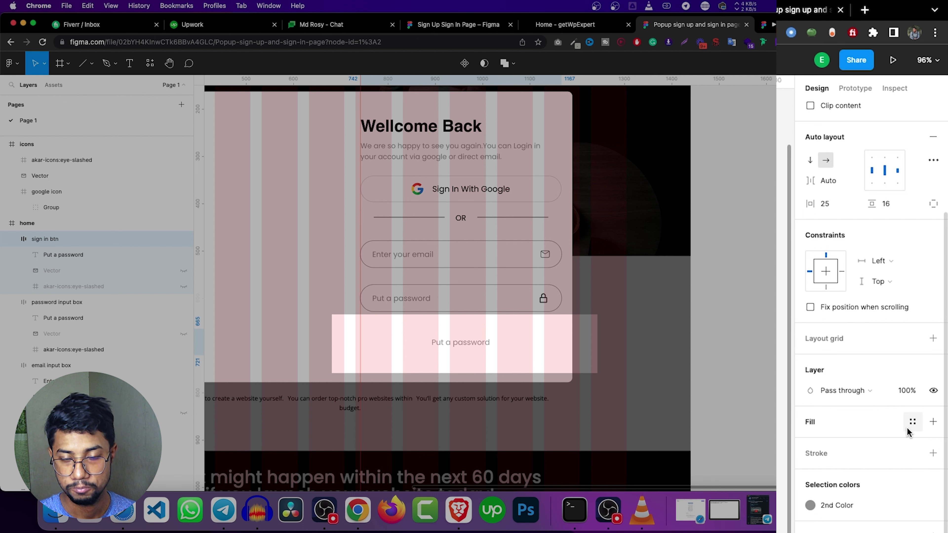
pyautogui.click(910, 424)
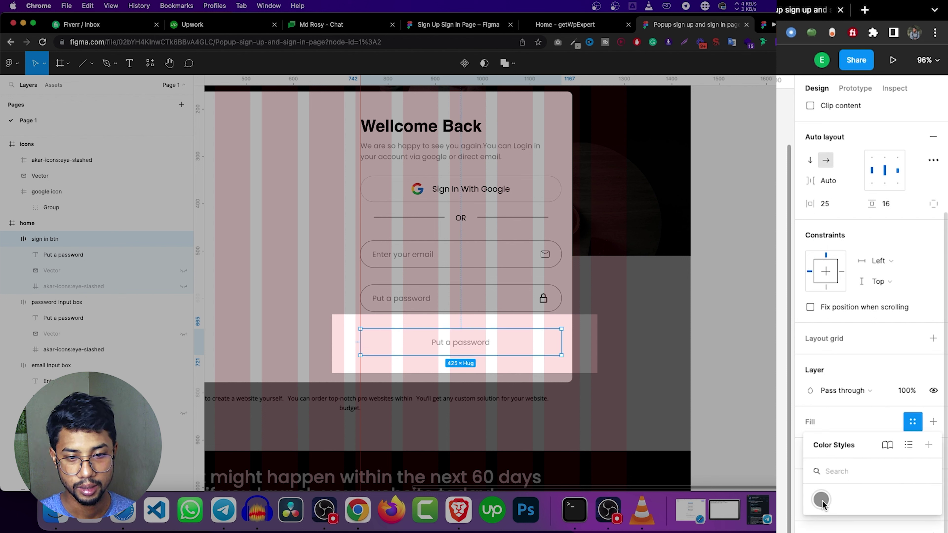
pyautogui.click(848, 417)
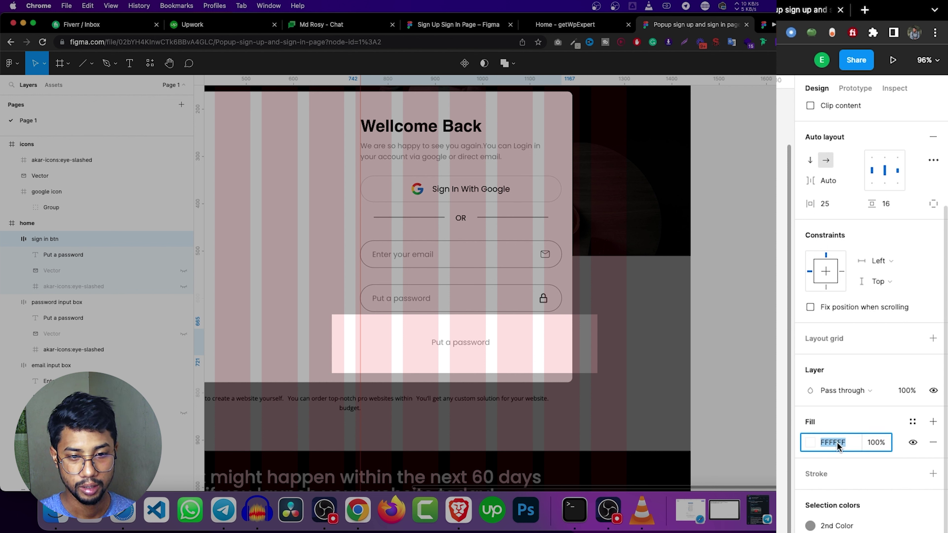
pyautogui.write('00')
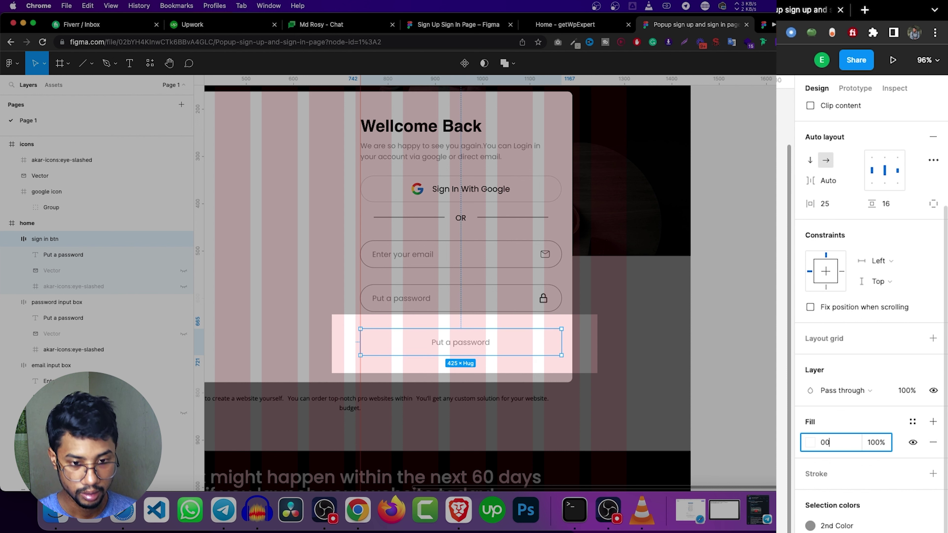
pyautogui.write('00')
pyautogui.press('Return')
pyautogui.press('Escape')
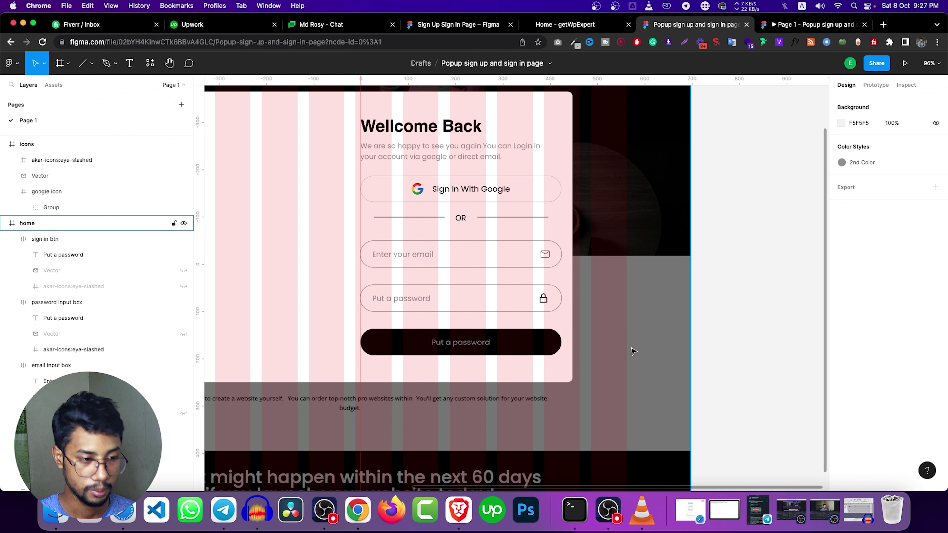
pyautogui.scroll(-3, 647, 349)
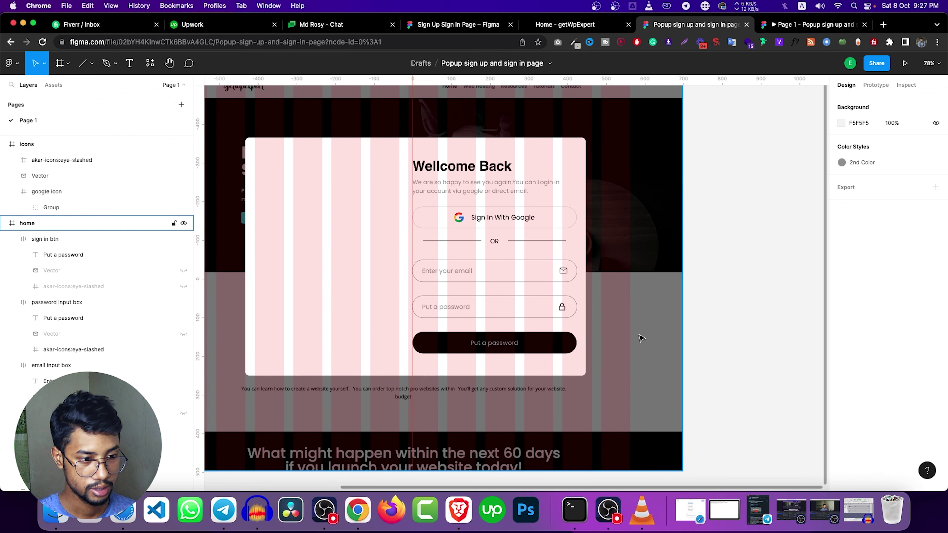
pyautogui.scroll(5, 628, 306)
pyautogui.scroll(-3, 645, 334)
pyautogui.scroll(-2, 626, 317)
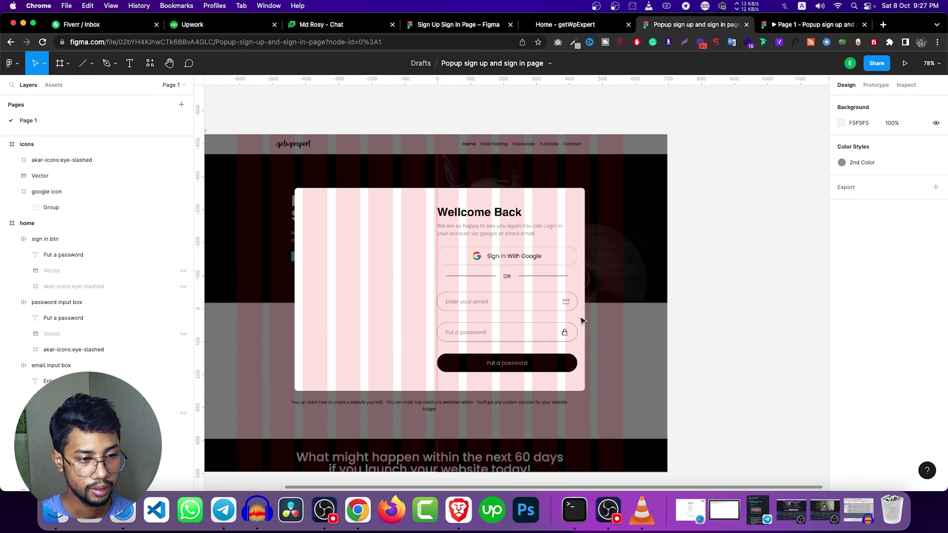
# Step: Copy the paragraph below the button and replace it with 'dont have any account then Sign Up'
pyautogui.click(512, 235)
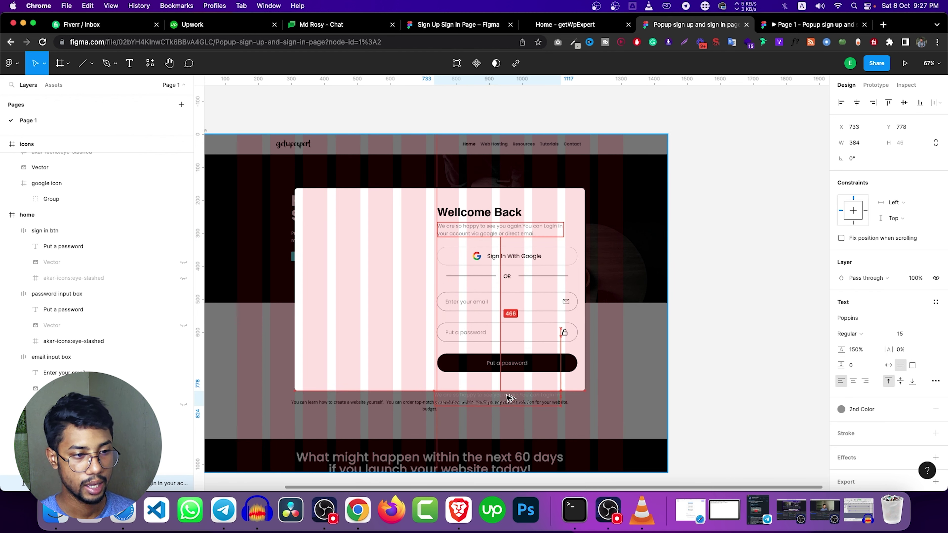
pyautogui.moveTo(512, 235); pyautogui.dragTo(500, 385)
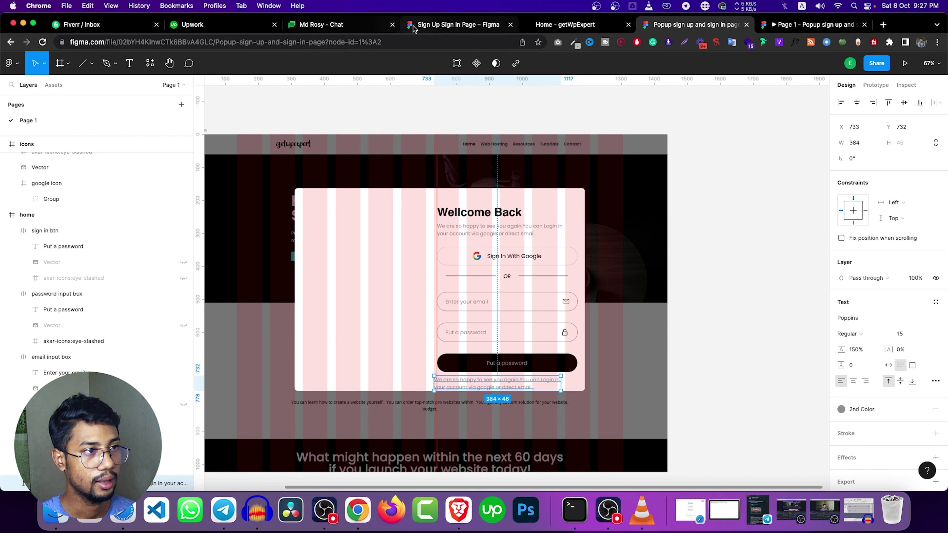
pyautogui.click(448, 24)
pyautogui.doubleClick(430, 322)
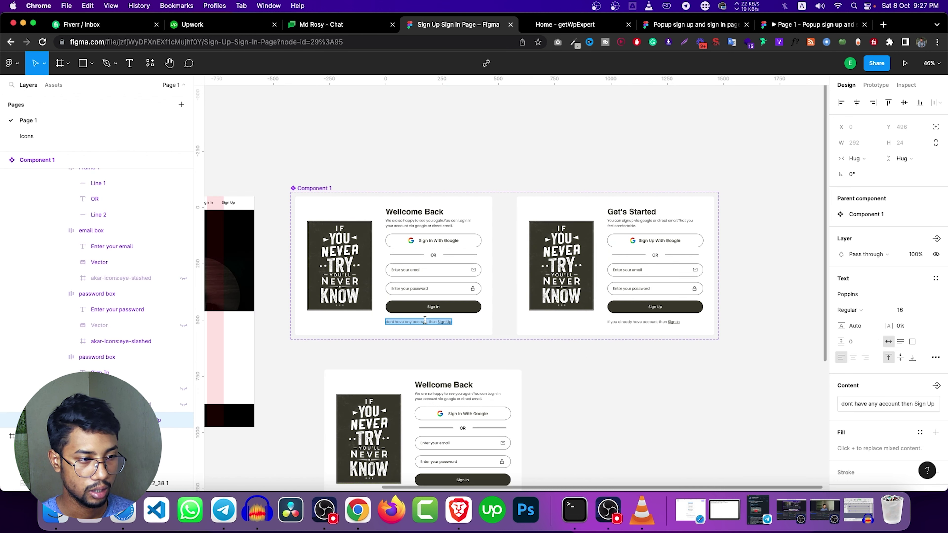
pyautogui.click(695, 24)
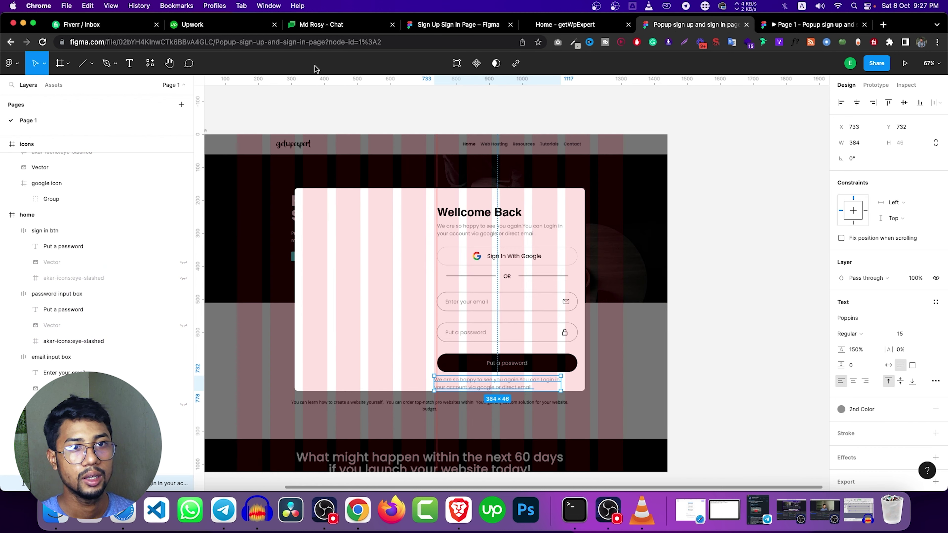
pyautogui.click(334, 42)
pyautogui.write('dont have any account then Sign Up')
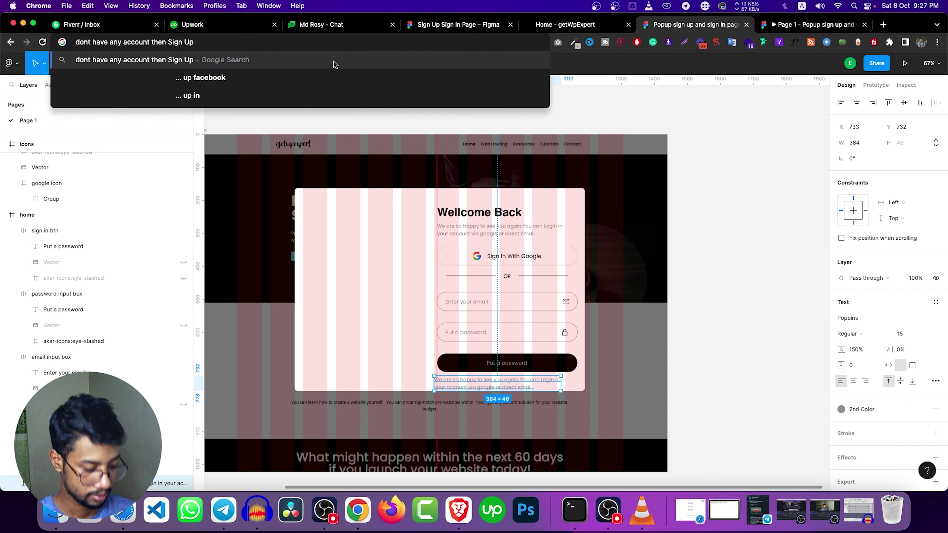
pyautogui.press('super+a')
pyautogui.press('super+x')
pyautogui.doubleClick(516, 382)
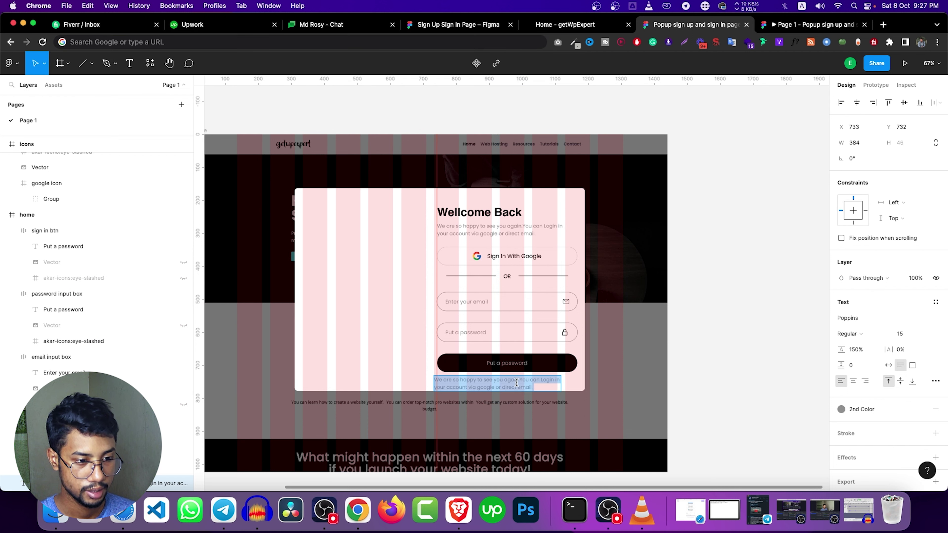
pyautogui.press('super+v')
pyautogui.press('Escape')
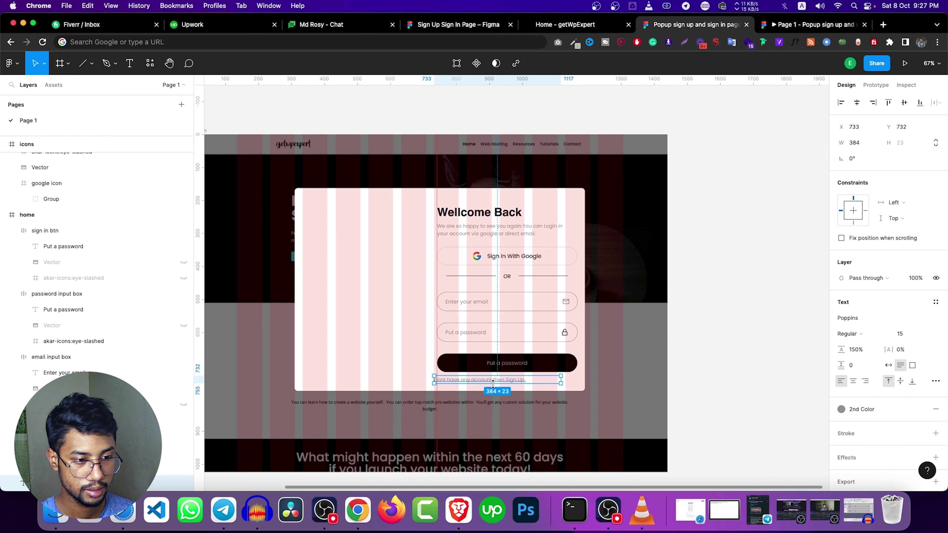
# Step: Make 'Sign Up' black 000000 and underlined, and narrow the text box to 311 wide
pyautogui.doubleClick(513, 381)
pyautogui.click(506, 381)
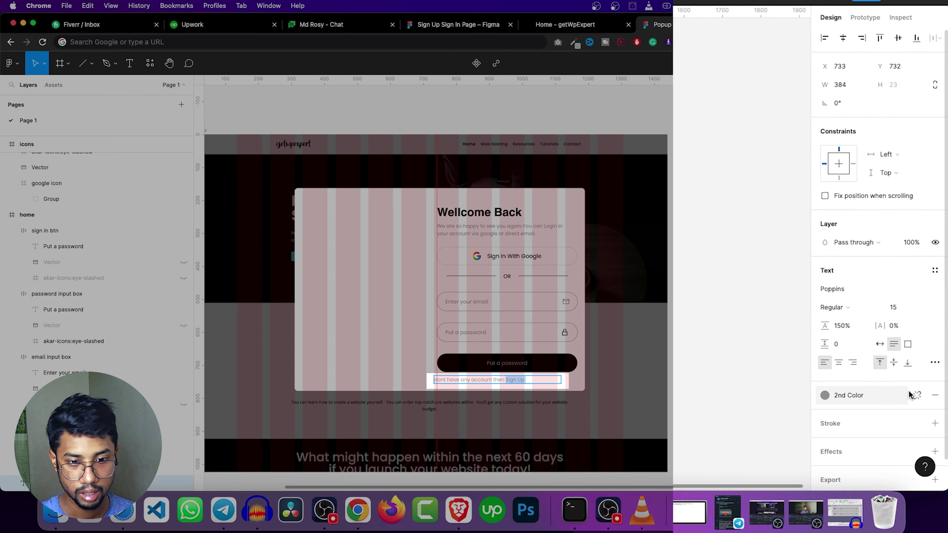
pyautogui.click(915, 411)
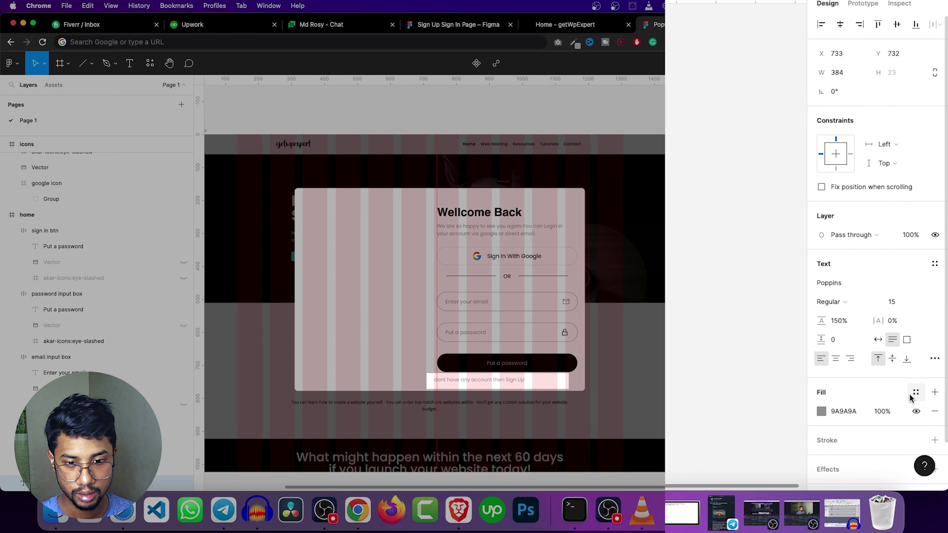
pyautogui.click(852, 415)
pyautogui.write('0000')
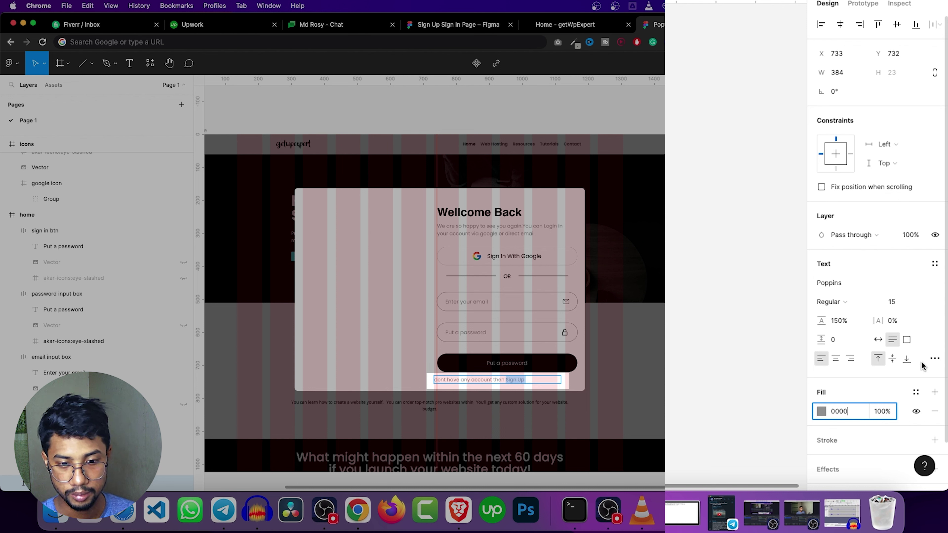
pyautogui.click(933, 359)
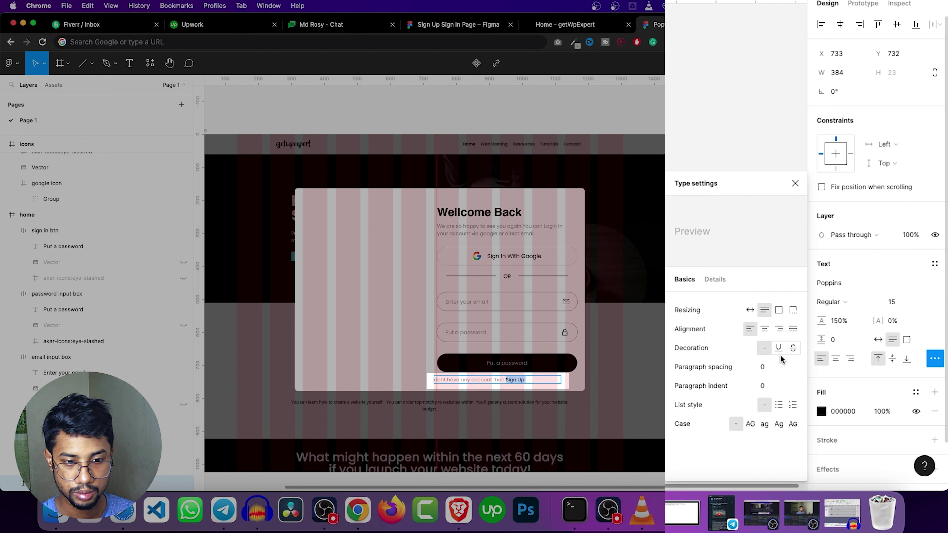
pyautogui.click(778, 347)
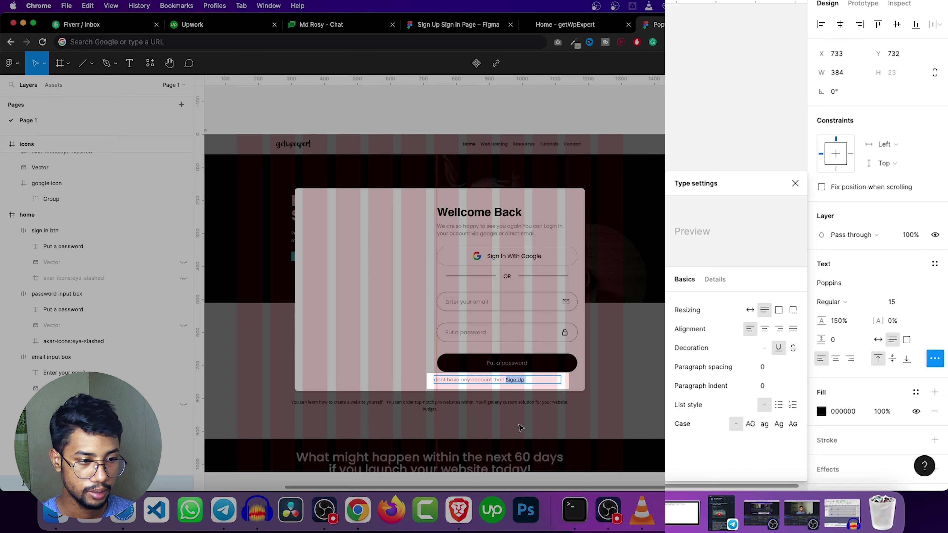
pyautogui.press('Escape')
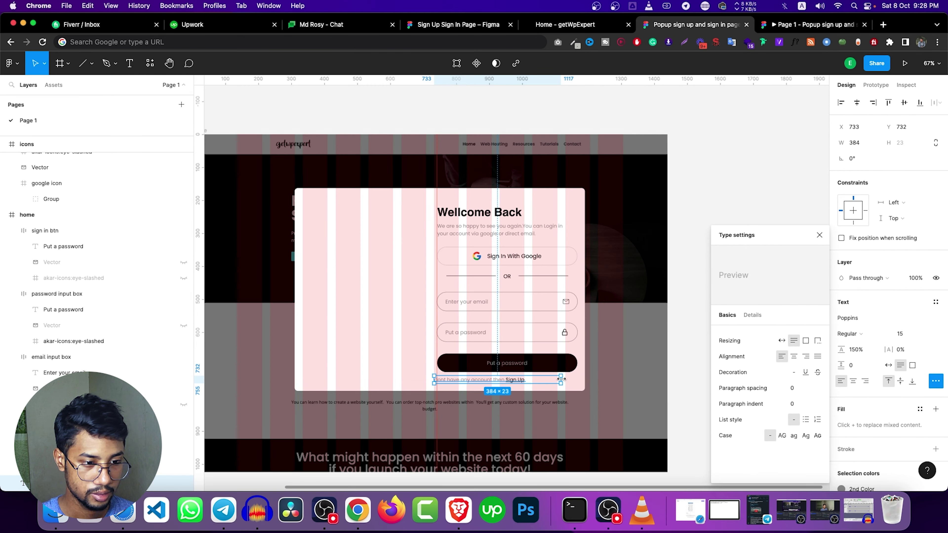
pyautogui.moveTo(560, 380); pyautogui.dragTo(504, 384)
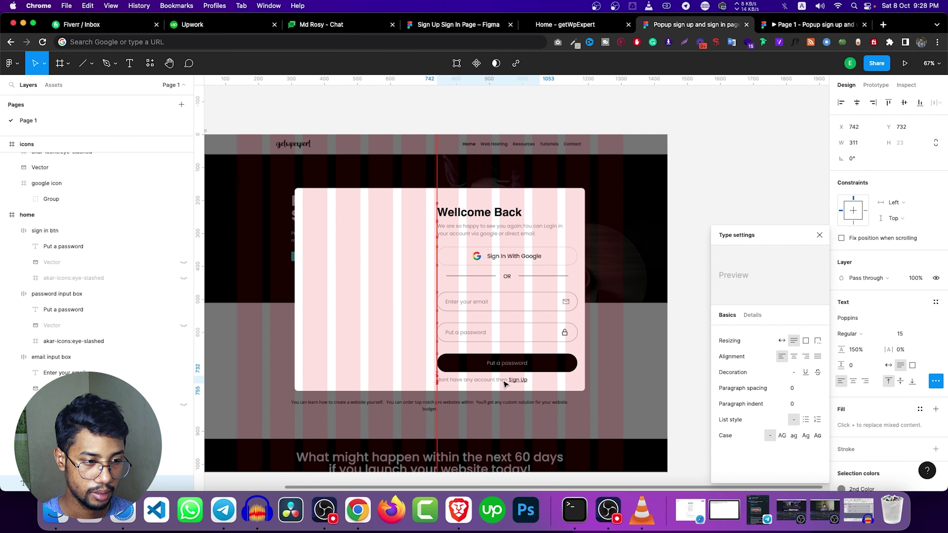
pyautogui.press('super+alt+Left')
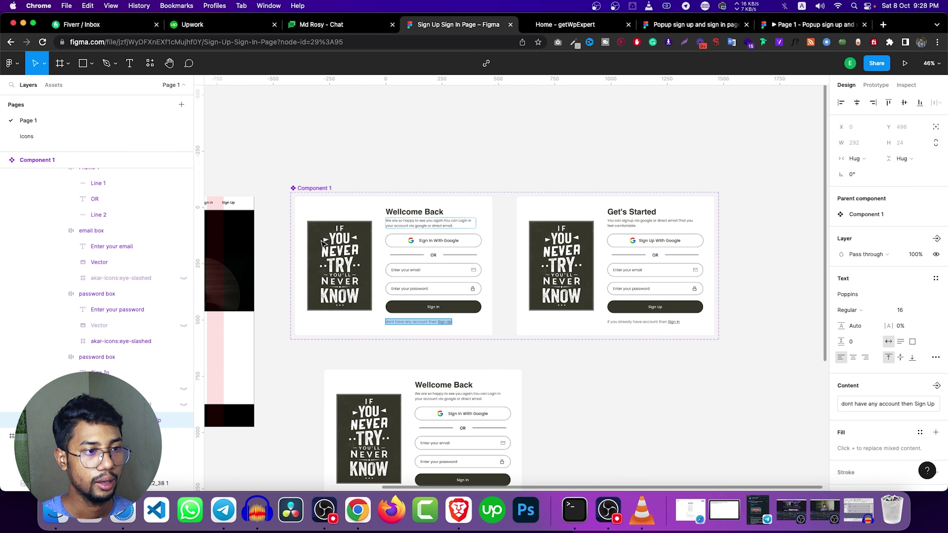
# Step: Bring the 'If you never try' quote poster from the reference file onto the popup's left half
pyautogui.click(332, 248)
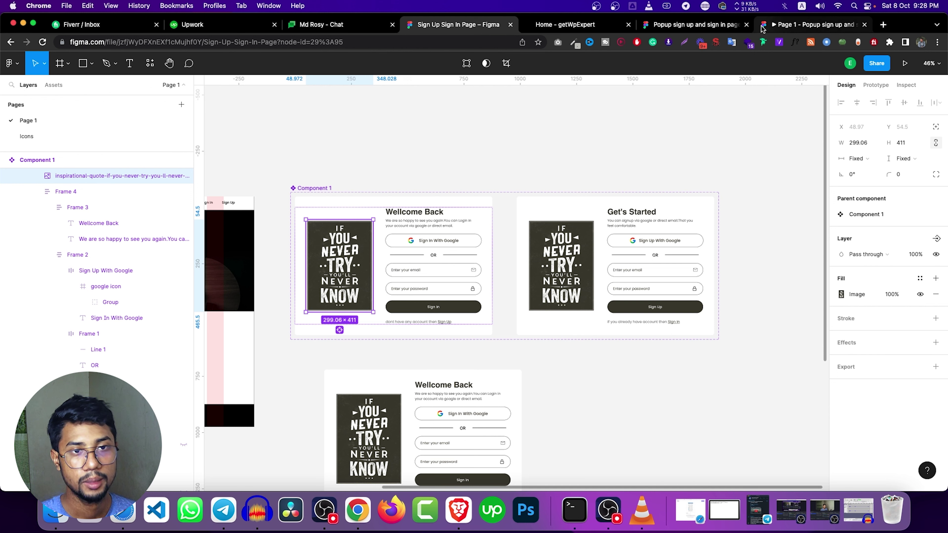
pyautogui.press('super+alt+Right')
pyautogui.click(380, 227)
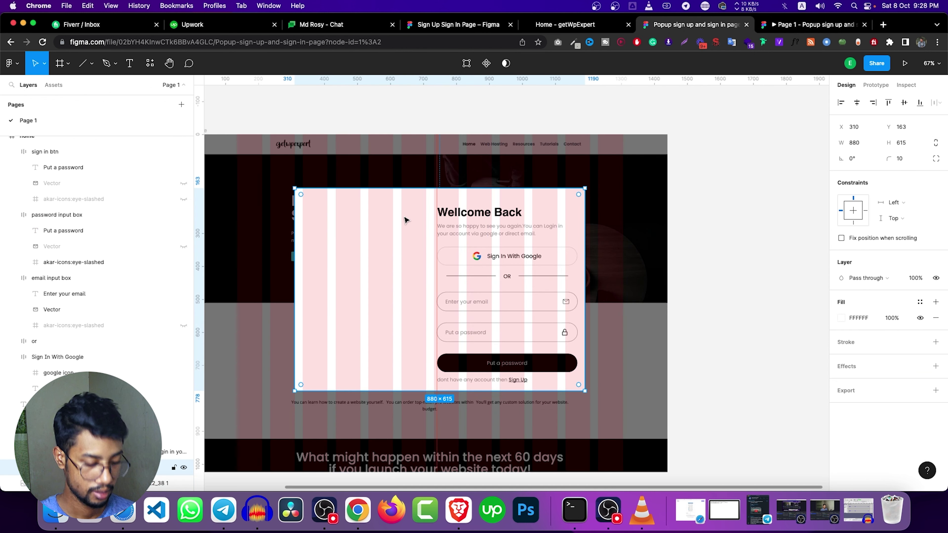
pyautogui.press('super+v')
pyautogui.moveTo(265, 195); pyautogui.dragTo(372, 267)
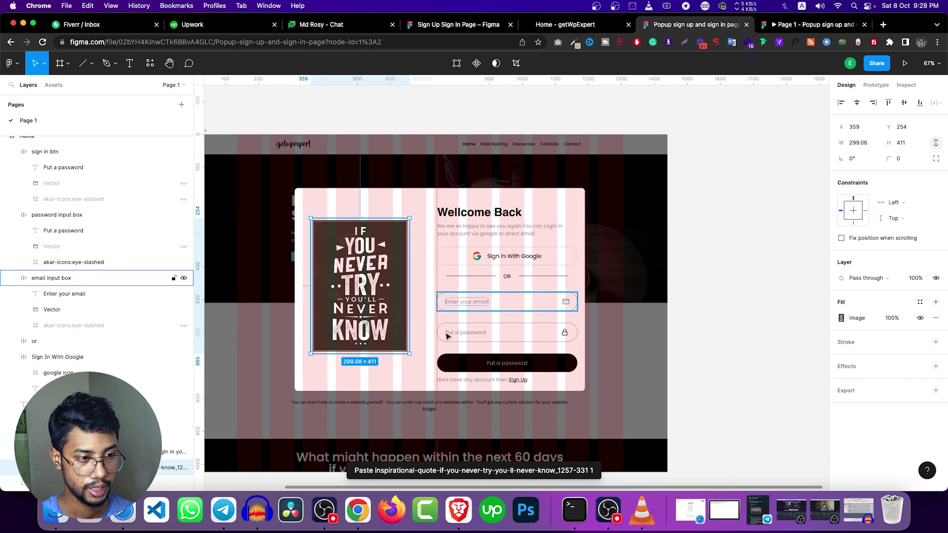
# Step: Load freepik.com in a new browser tab
pyautogui.click(879, 28)
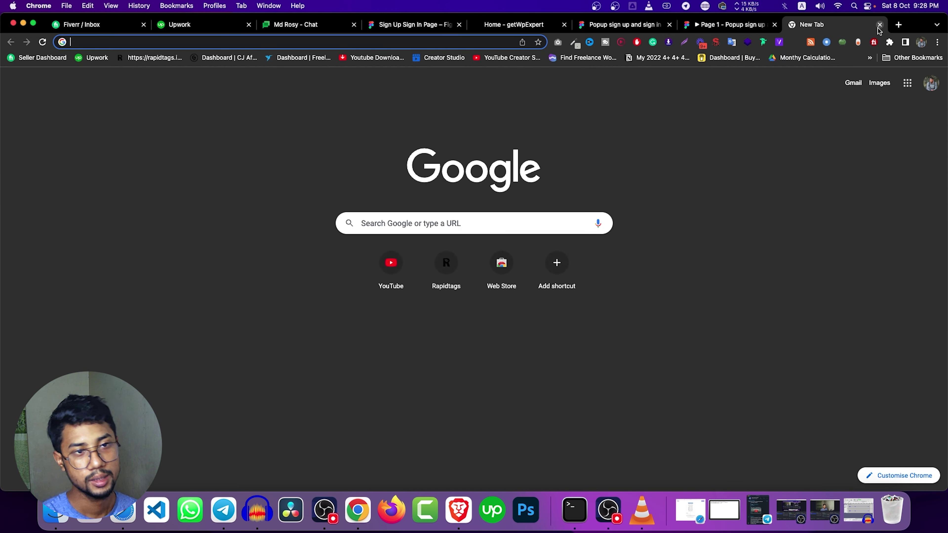
pyautogui.write('free')
pyautogui.press('Return')
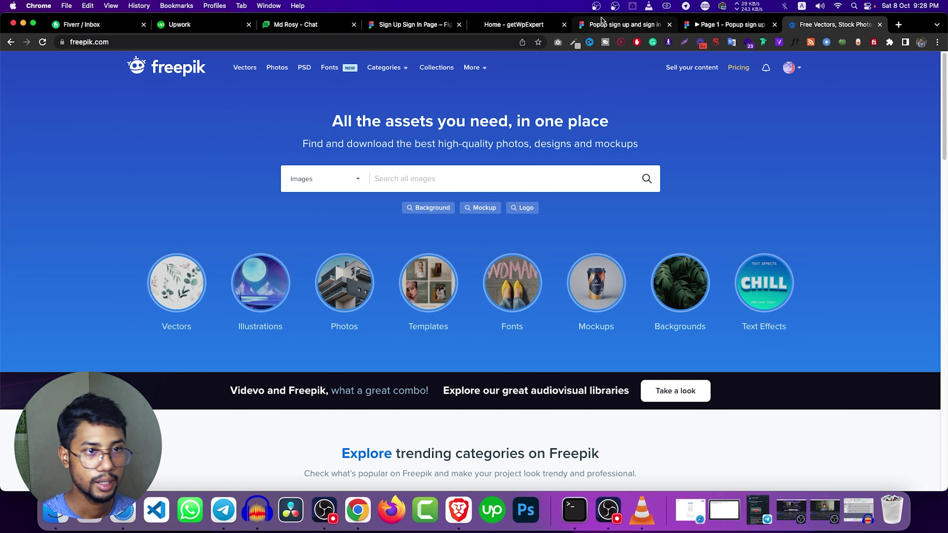
pyautogui.click(623, 24)
pyautogui.click(828, 28)
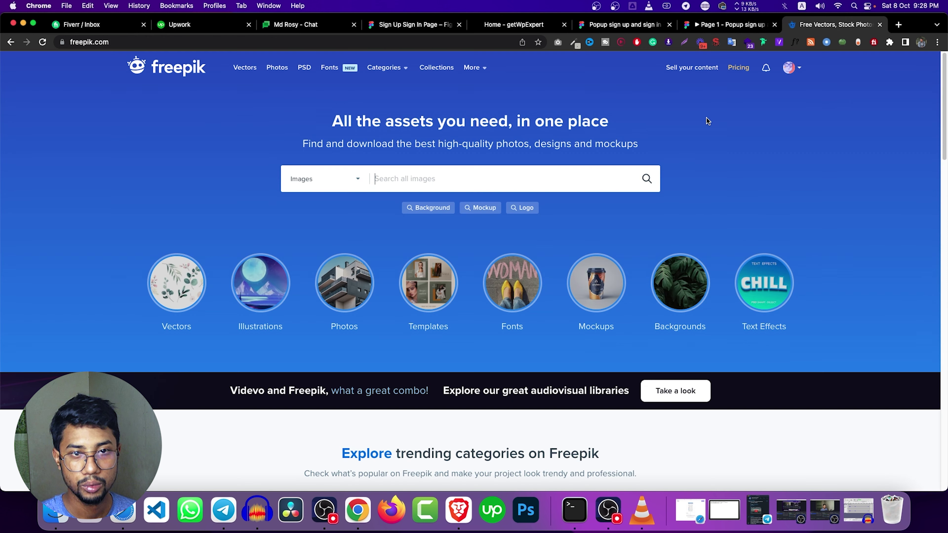
# Step: Search Freepik for 'if you never' and open the 'If you never try' poster result
pyautogui.write('if you')
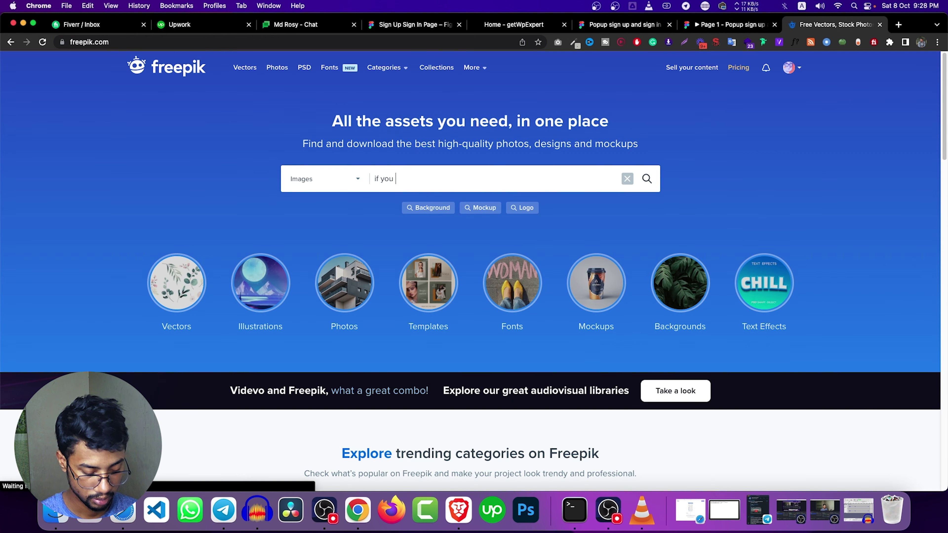
pyautogui.write('r')
pyautogui.press('Return')
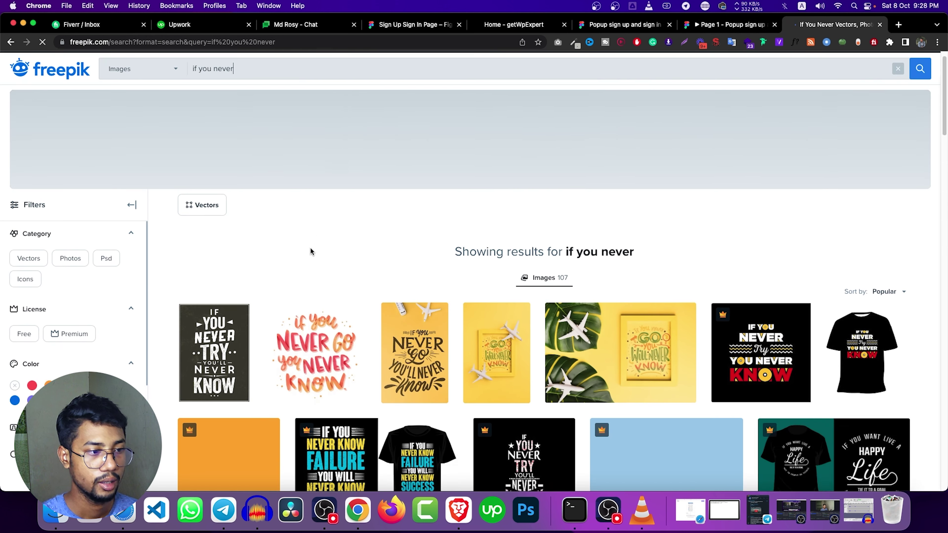
pyautogui.scroll(-3, 216, 281)
pyautogui.click(216, 282)
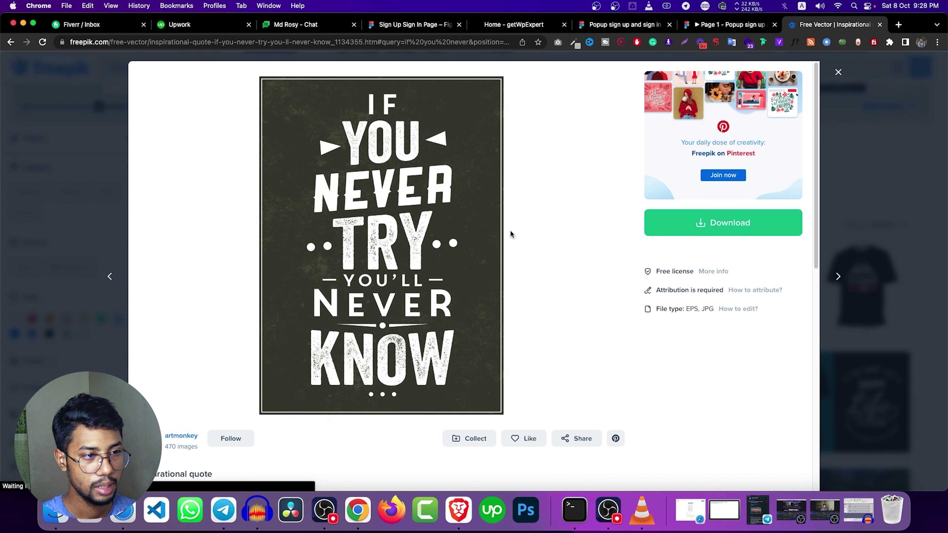
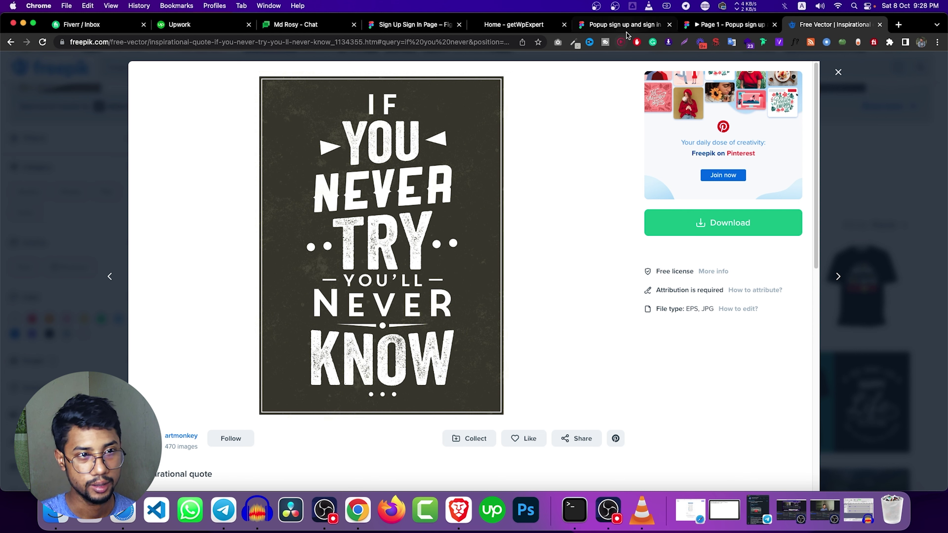
# Step: Return from the Freepik page to the Figma popup sign-in design
pyautogui.click(605, 26)
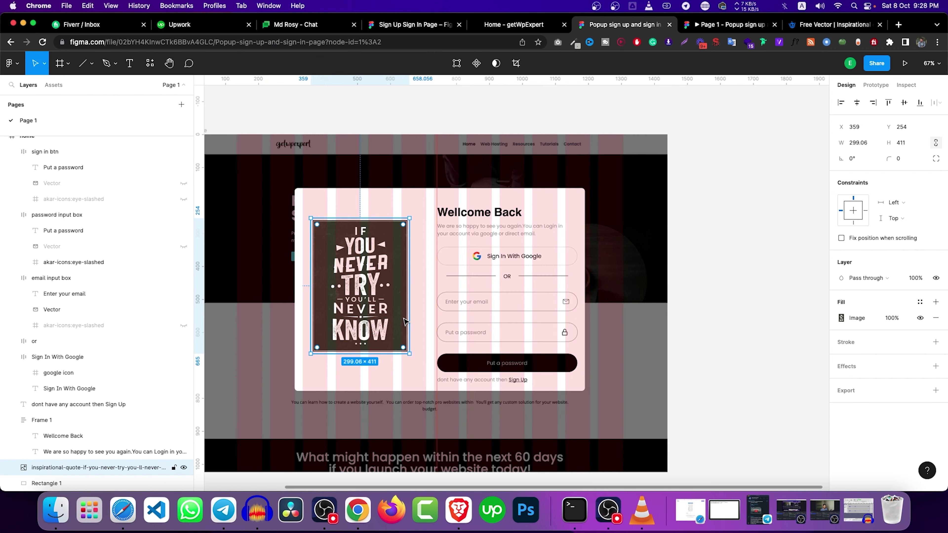
# Step: Select the Google button, email box, password box and sign-in button
pyautogui.click(469, 256)
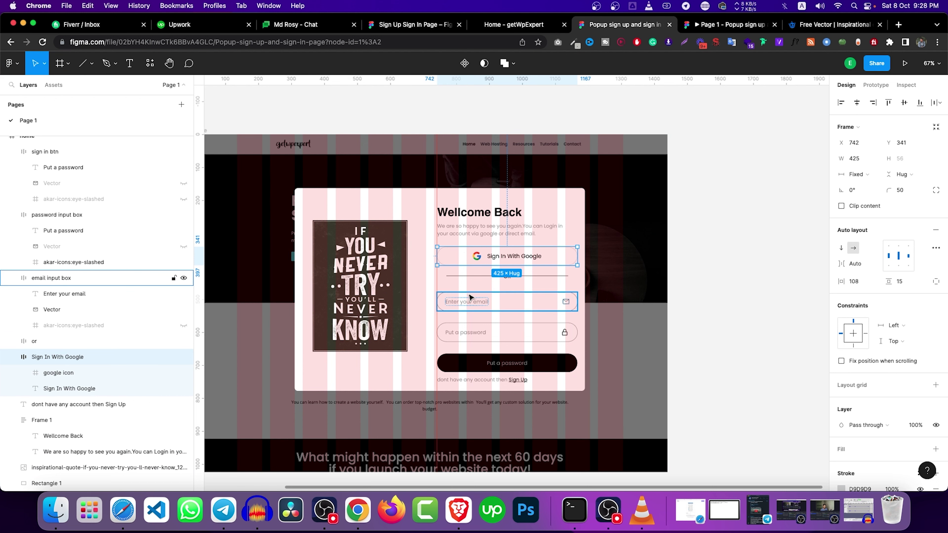
pyautogui.click(456, 304)
pyautogui.click(464, 332)
pyautogui.click(466, 365)
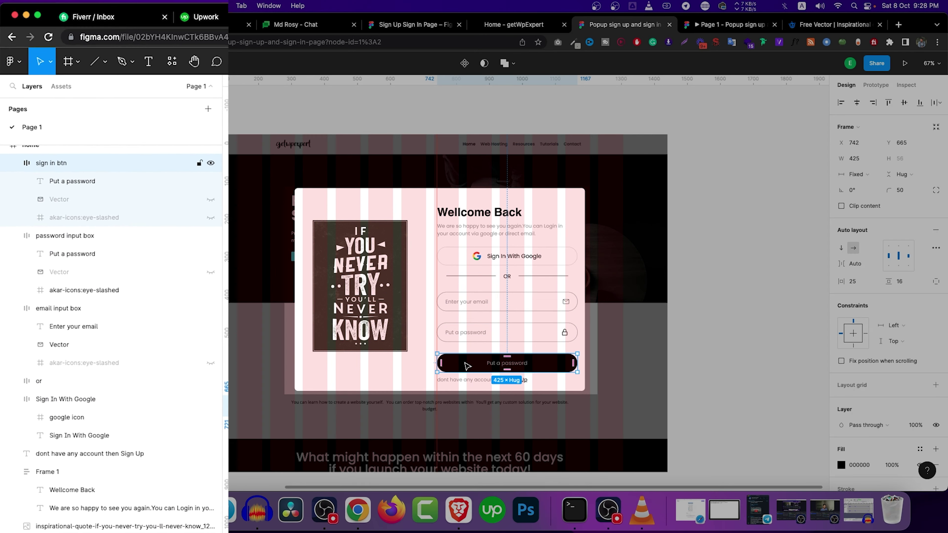
pyautogui.scroll(1, 78, 228)
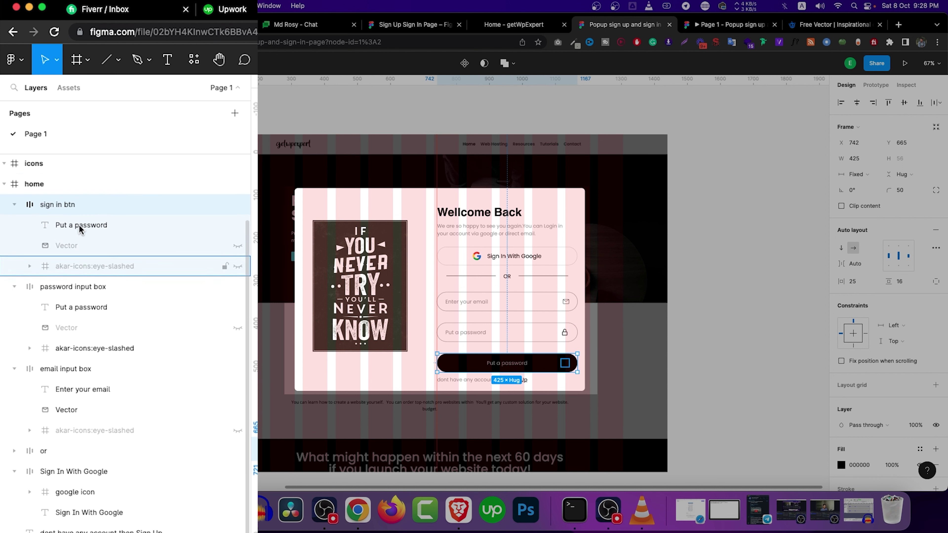
pyautogui.scroll(2, 78, 228)
# Step: Collapse the form layer groups and select sign in btn through Sign In With Google
pyautogui.click(14, 265)
pyautogui.click(14, 286)
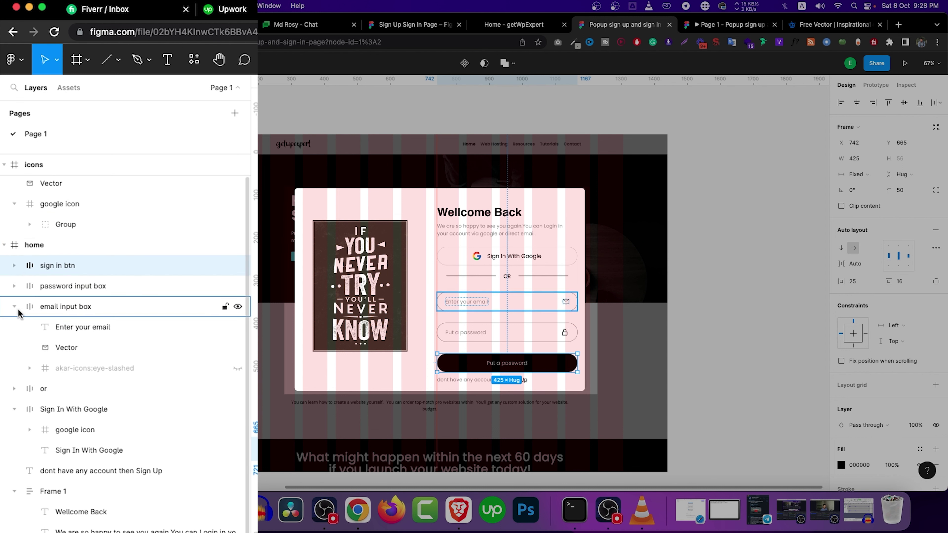
pyautogui.click(14, 307)
pyautogui.click(14, 348)
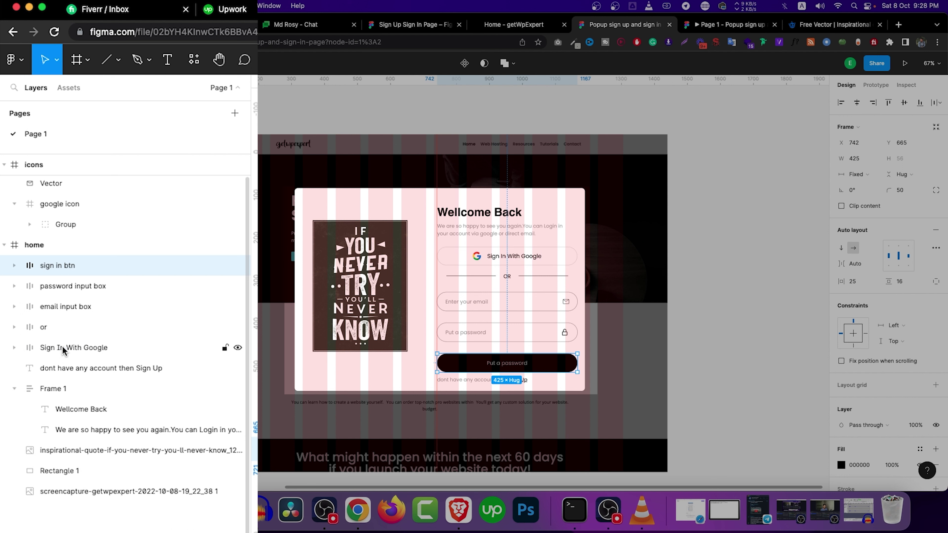
pyautogui.click(63, 347)
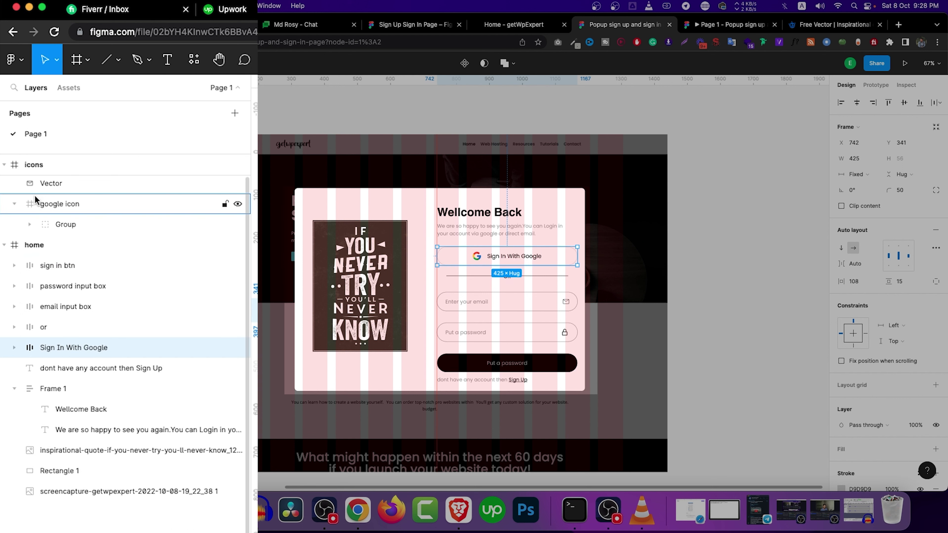
pyautogui.keyDown('shift'); pyautogui.click(59, 270); pyautogui.keyUp('shift')
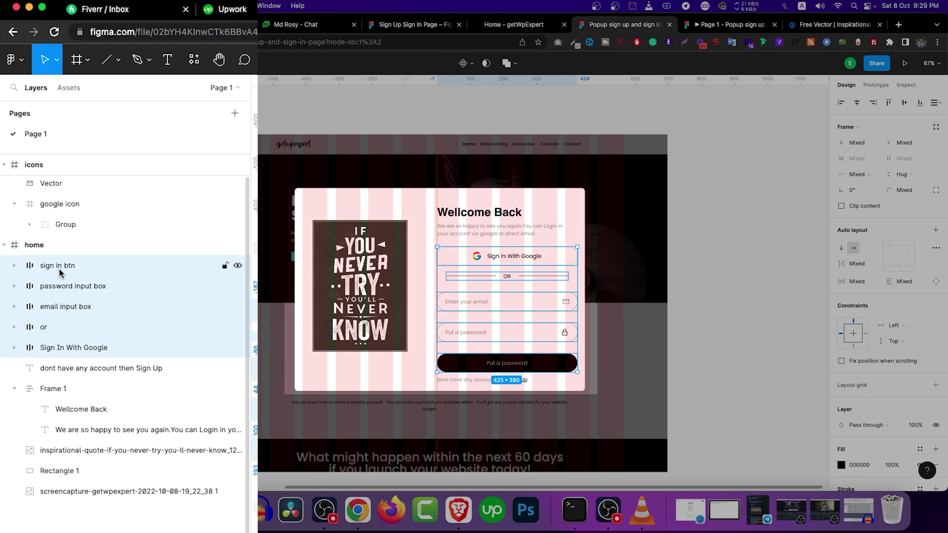
# Step: Wrap the form items in an auto-layout frame named 'all boxes' with 25 spacing
pyautogui.hotkey('shift', 'a')
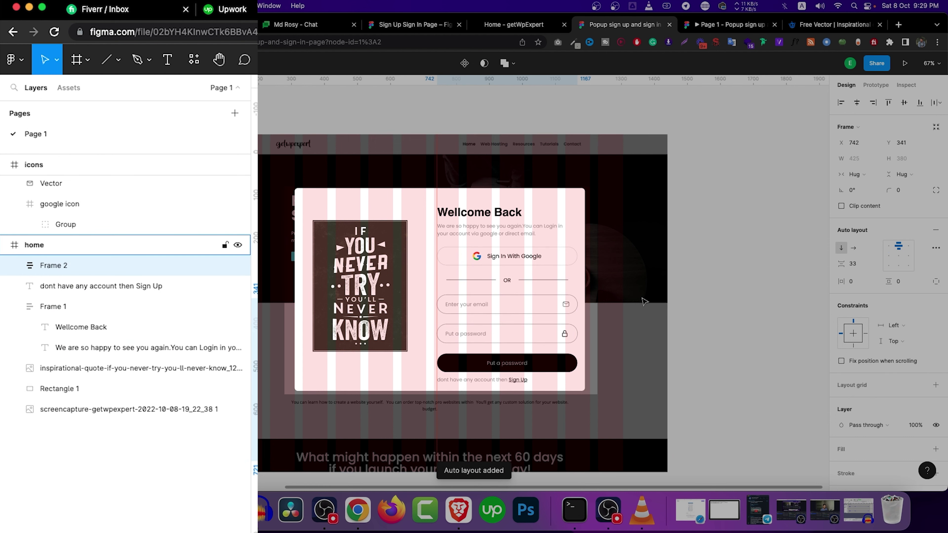
pyautogui.doubleClick(46, 221)
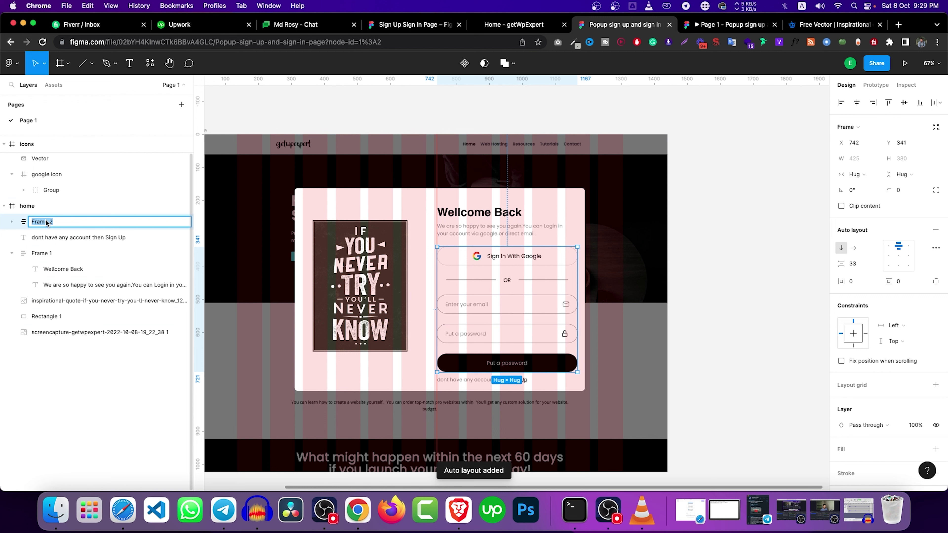
pyautogui.write('all box')
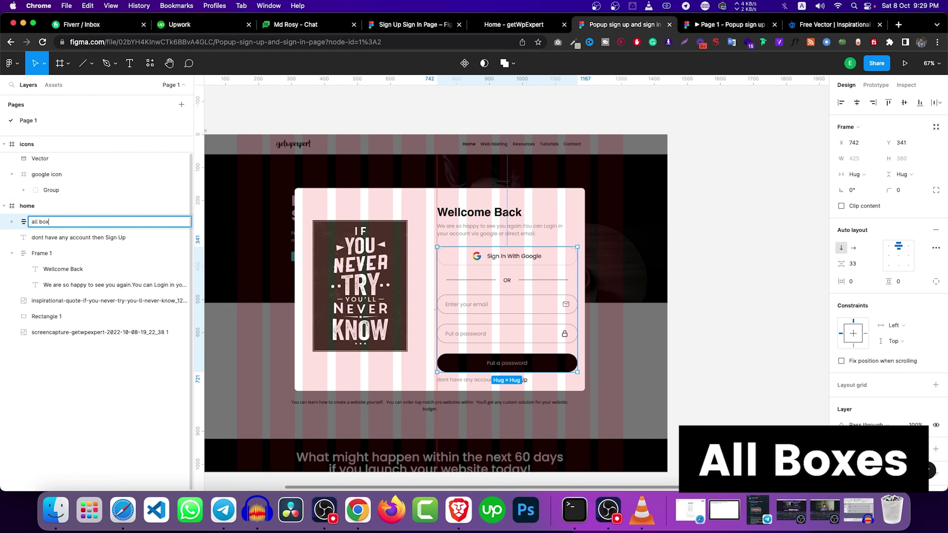
pyautogui.write('w')
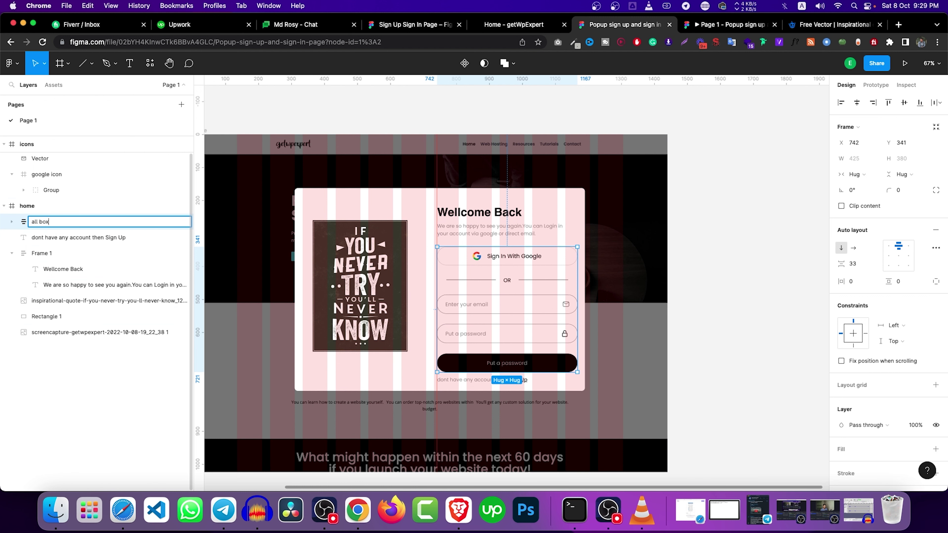
pyautogui.click(100, 241)
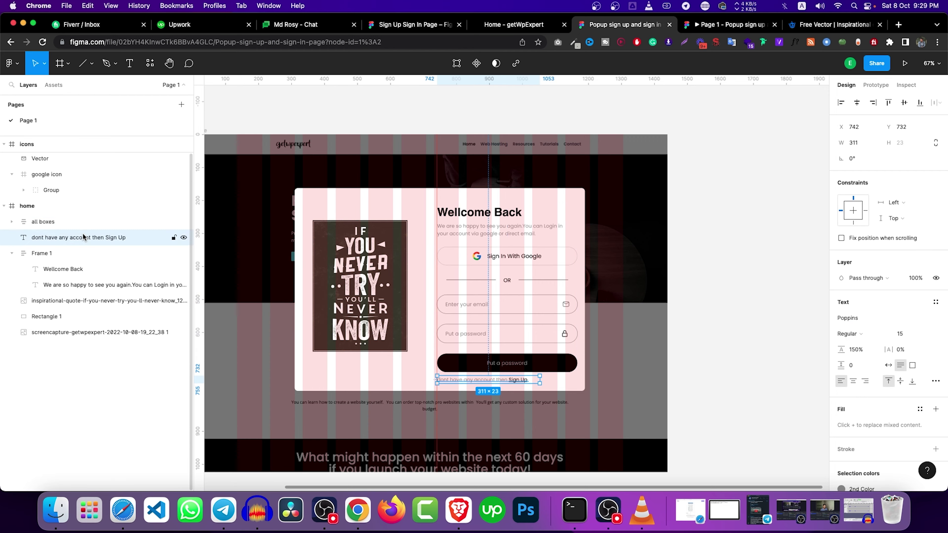
pyautogui.click(80, 225)
pyautogui.click(853, 264)
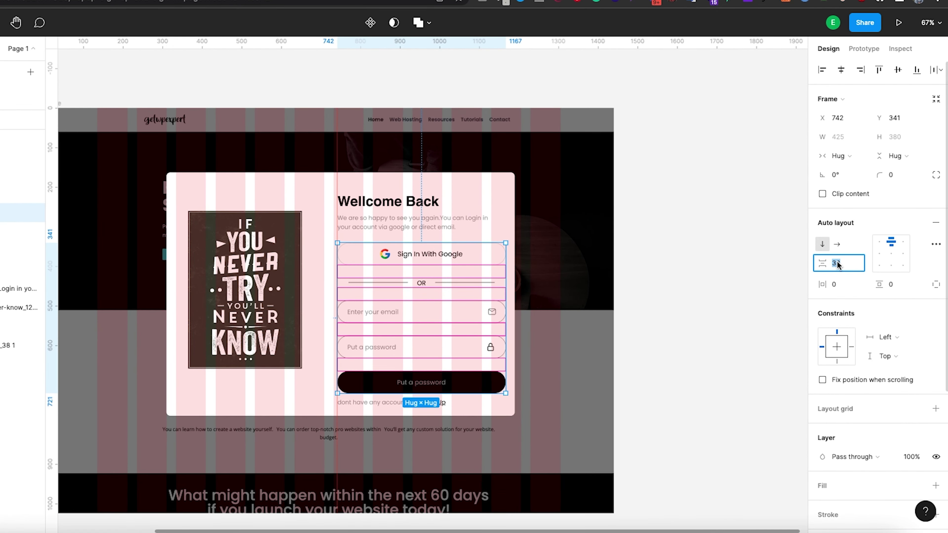
pyautogui.write('25')
pyautogui.press('Return')
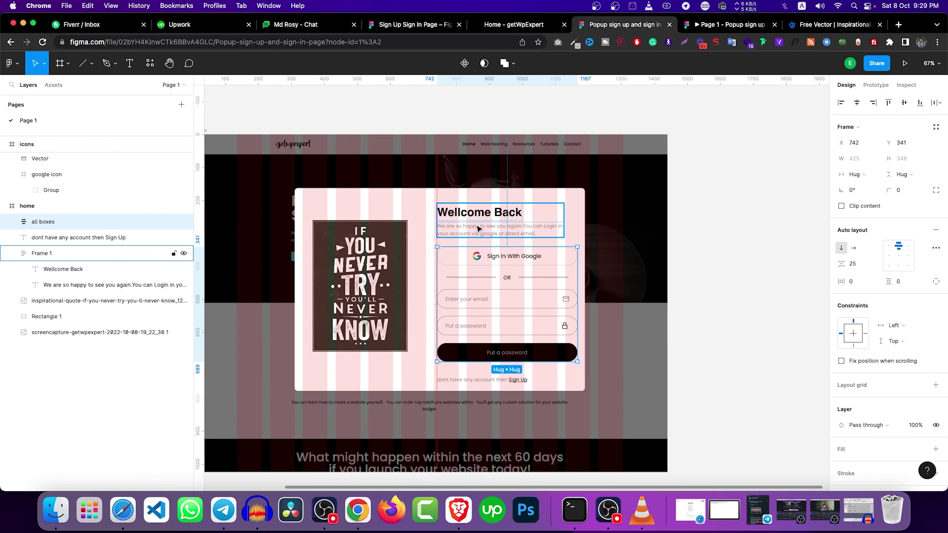
# Step: Rename the heading Frame 1 to 'title'
pyautogui.doubleClick(479, 229)
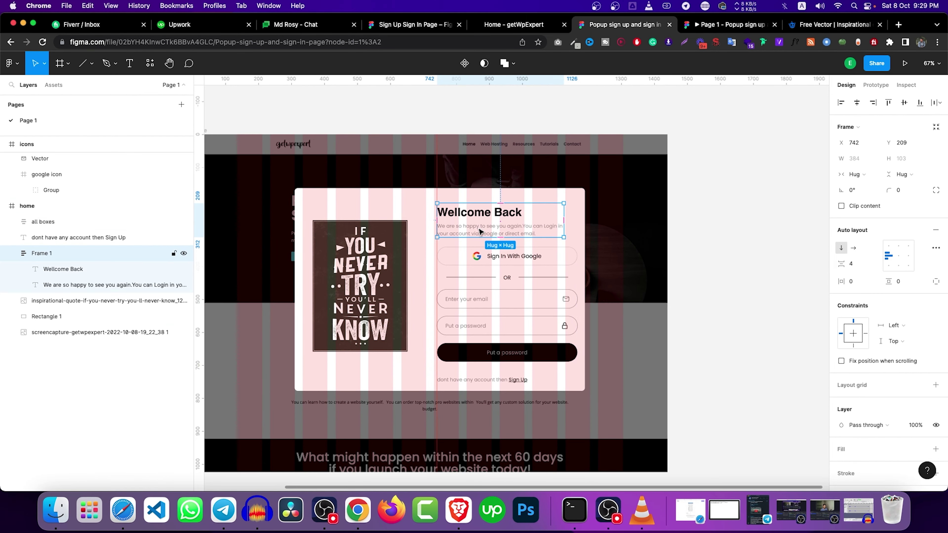
pyautogui.moveTo(41, 253)
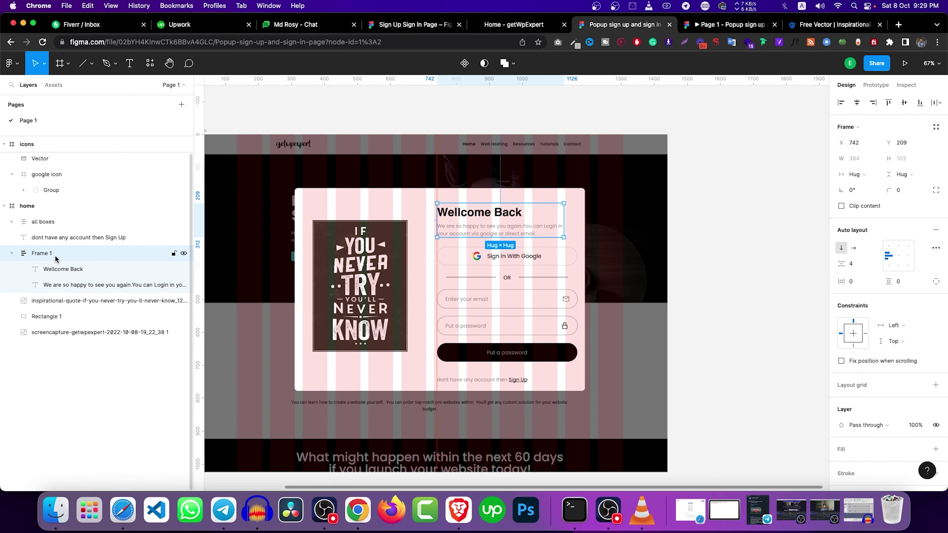
pyautogui.doubleClick(56, 257)
pyautogui.write('title')
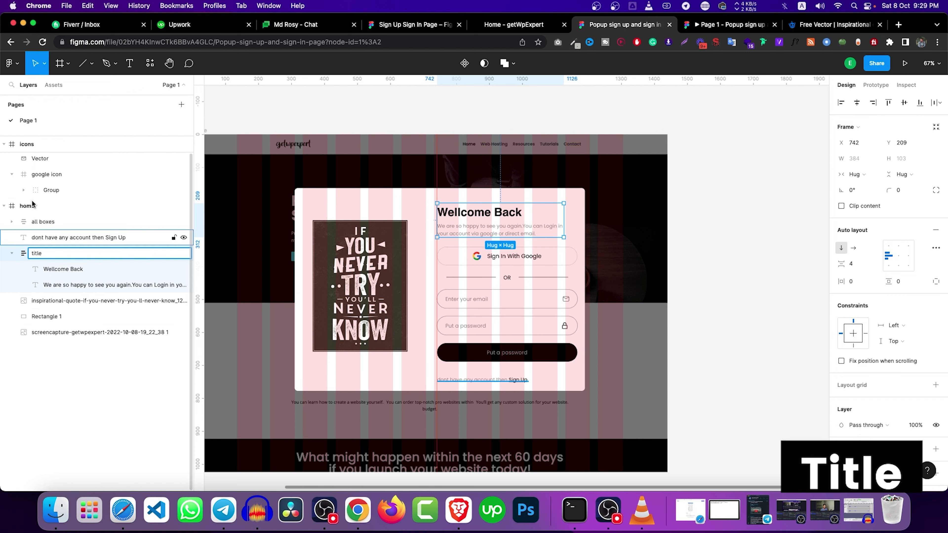
pyautogui.click(452, 385)
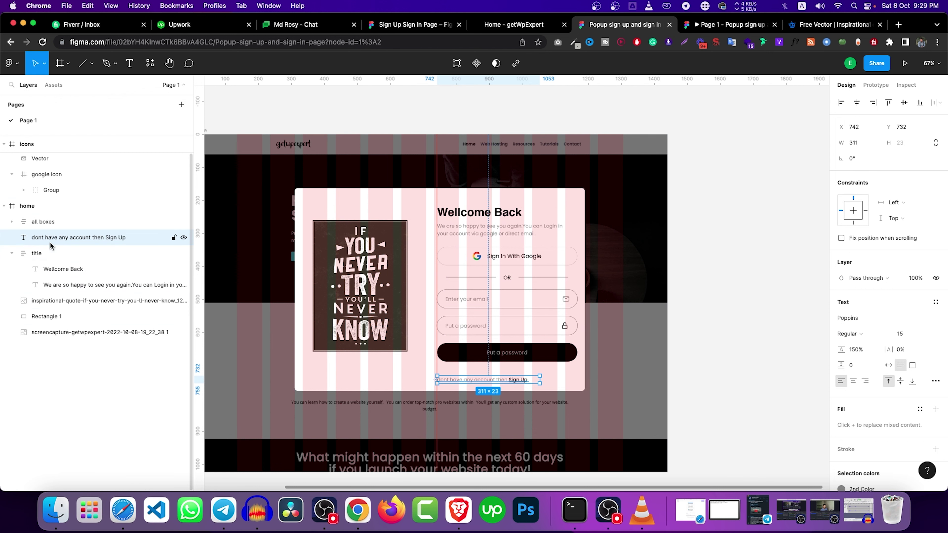
pyautogui.click(52, 253)
pyautogui.keyDown('shift'); pyautogui.click(47, 225); pyautogui.keyUp('shift')
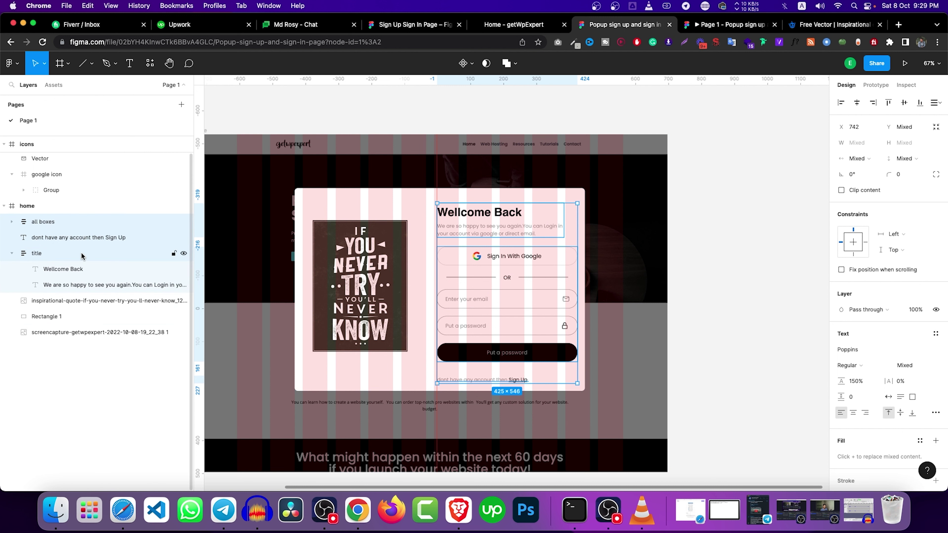
pyautogui.doubleClick(515, 258)
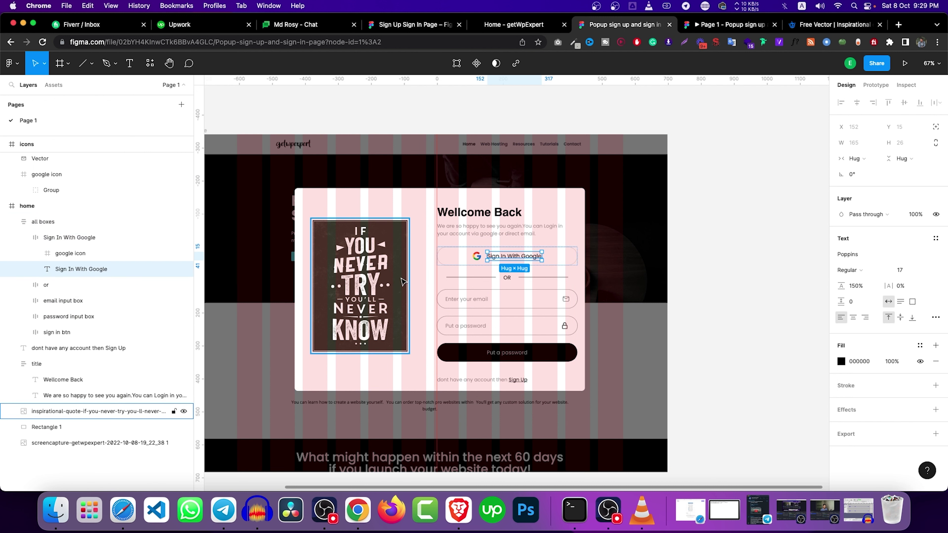
# Step: Fill the Sign In With Google text with sampled 3F3D30 and save it as style 'Main color'
pyautogui.doubleClick(515, 258)
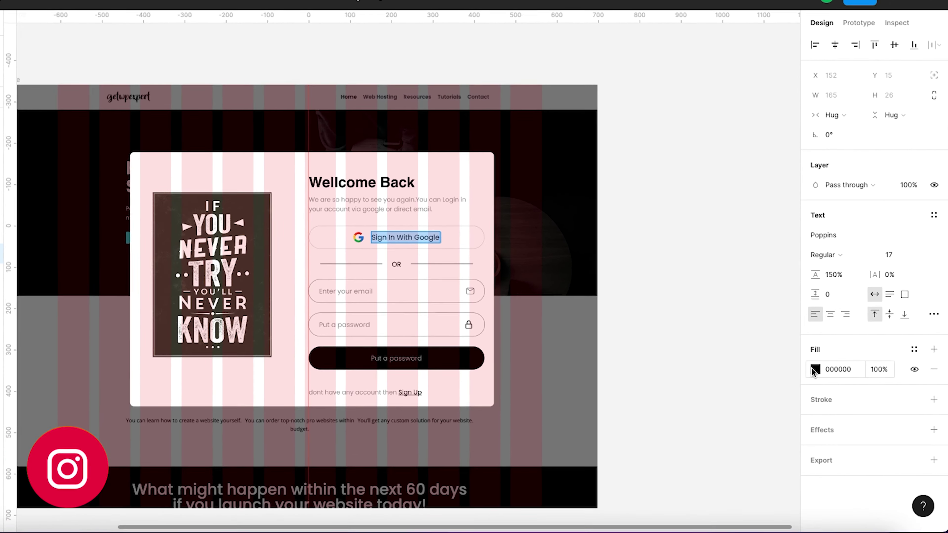
pyautogui.click(841, 361)
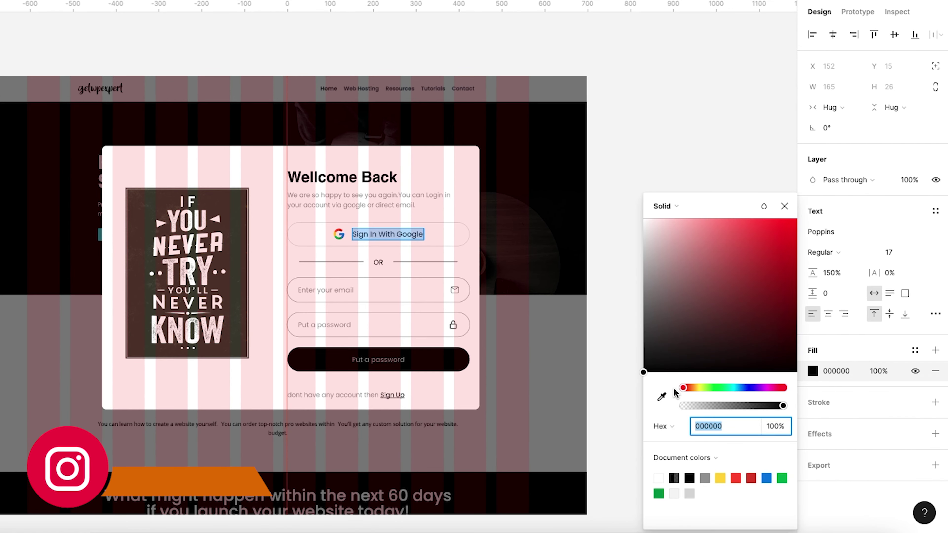
pyautogui.click(661, 396)
pyautogui.click(453, 325)
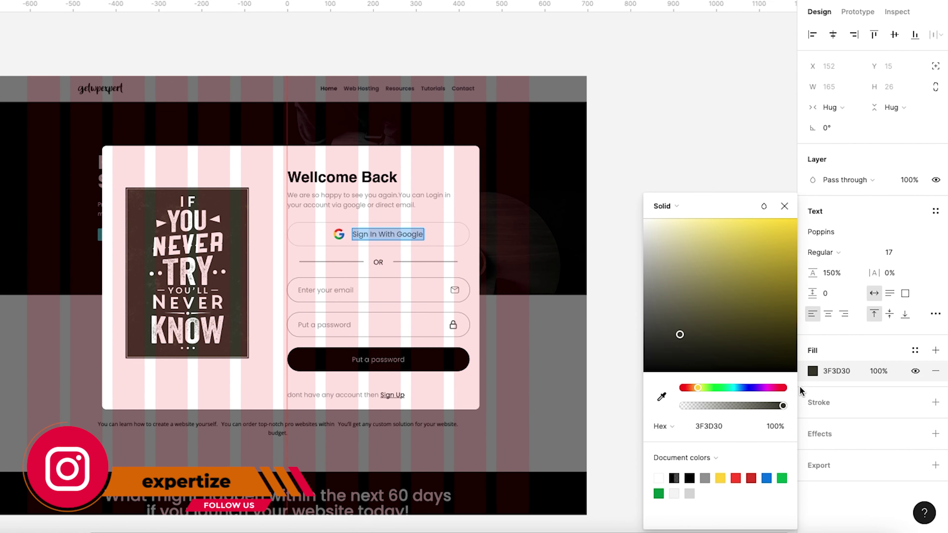
pyautogui.click(914, 350)
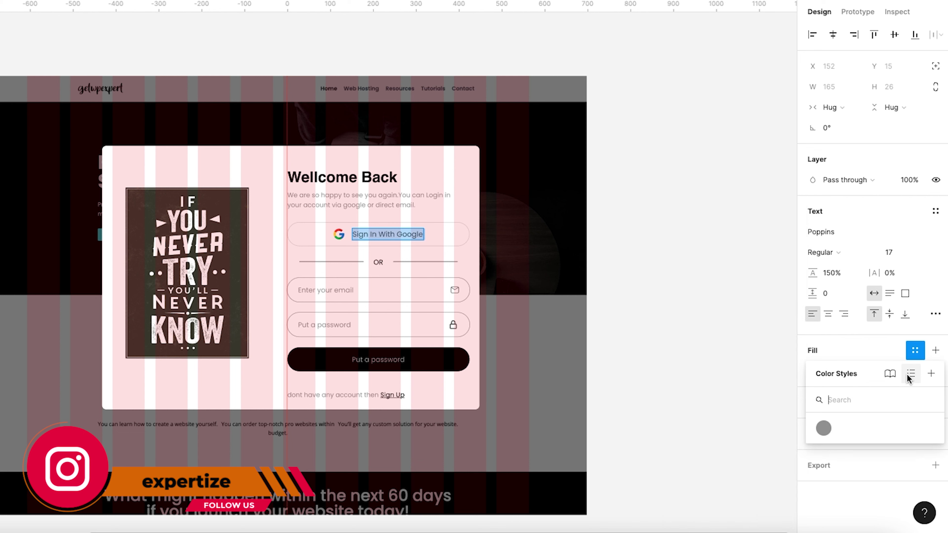
pyautogui.click(931, 373)
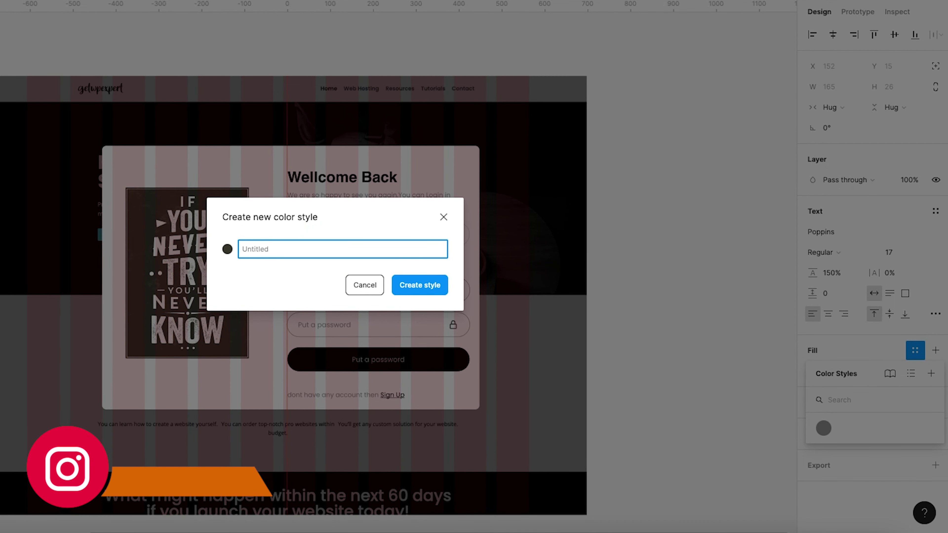
pyautogui.write('main')
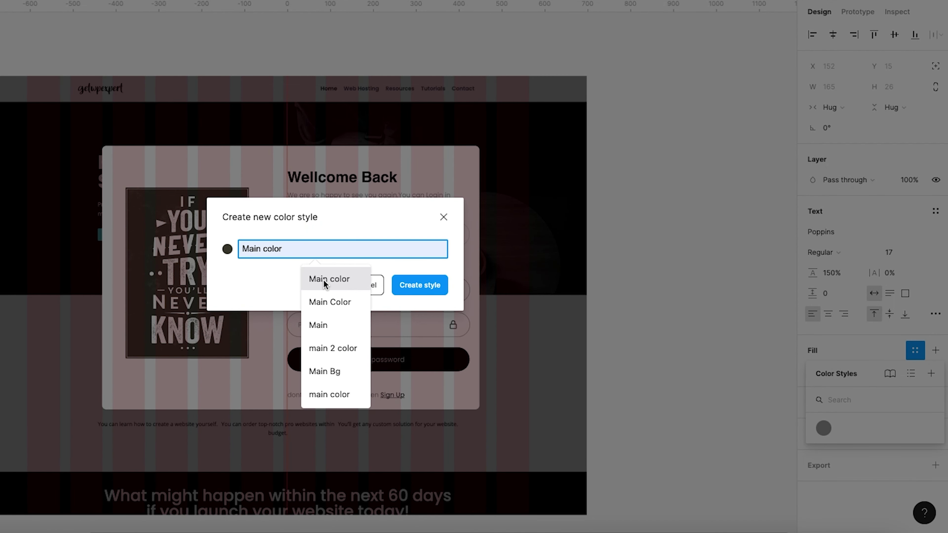
pyautogui.click(329, 281)
pyautogui.click(418, 285)
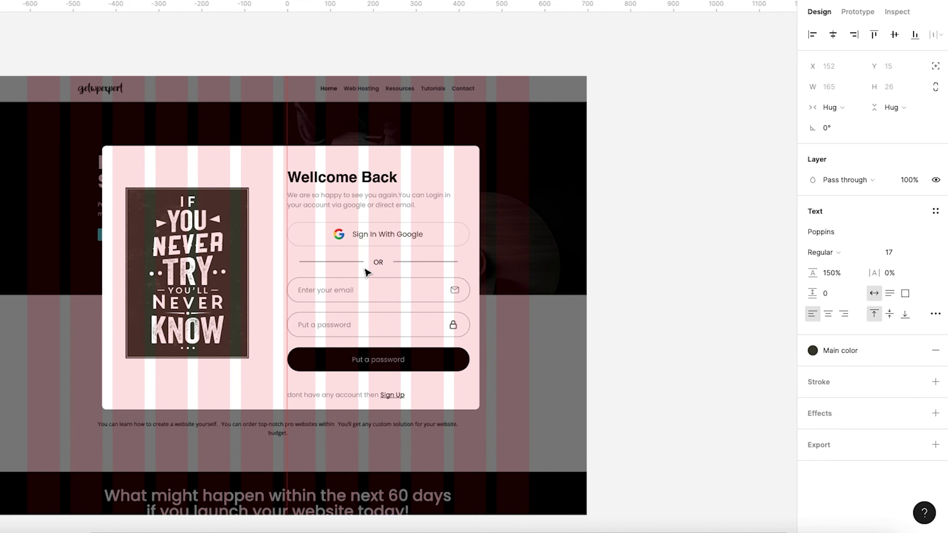
pyautogui.click(447, 370)
# Step: Fill the sign-in button with Main color and make its label white, Medium weight
pyautogui.click(915, 381)
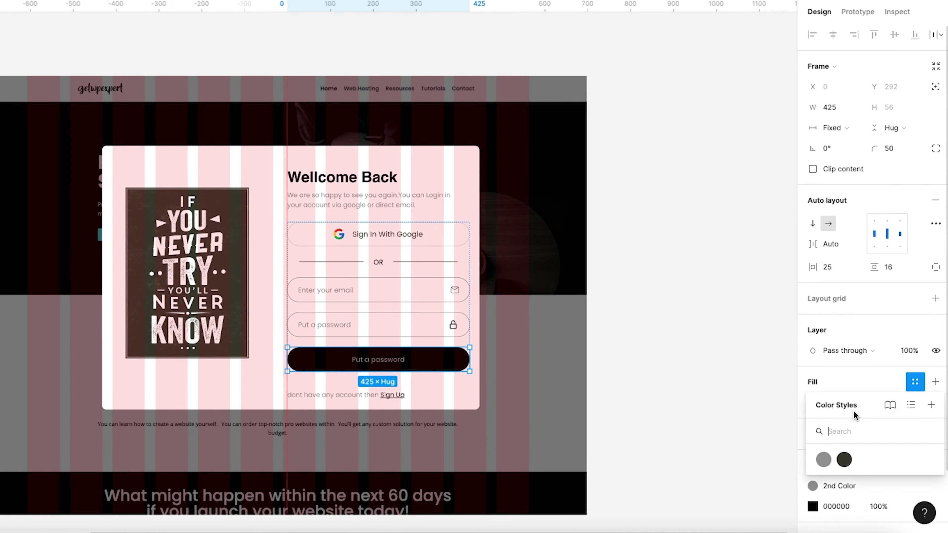
pyautogui.click(843, 459)
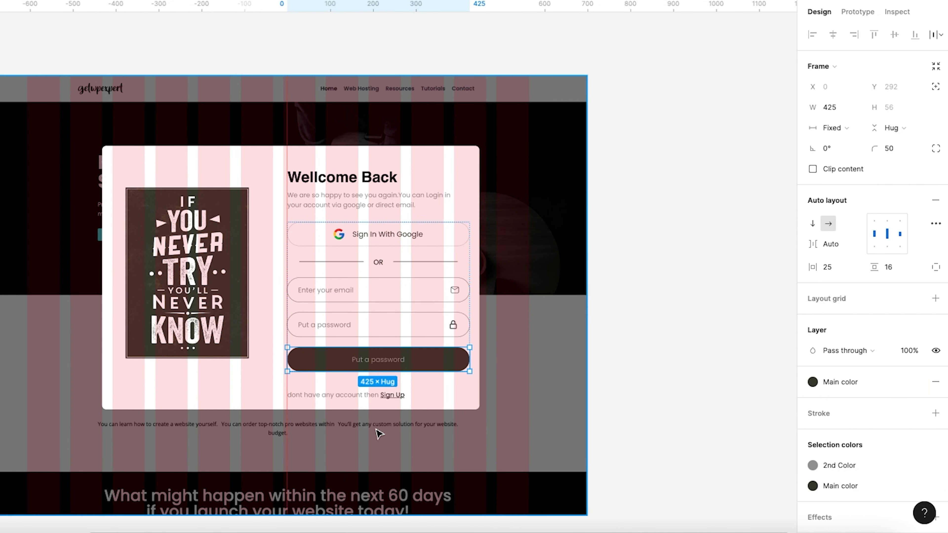
pyautogui.doubleClick(390, 363)
pyautogui.click(928, 353)
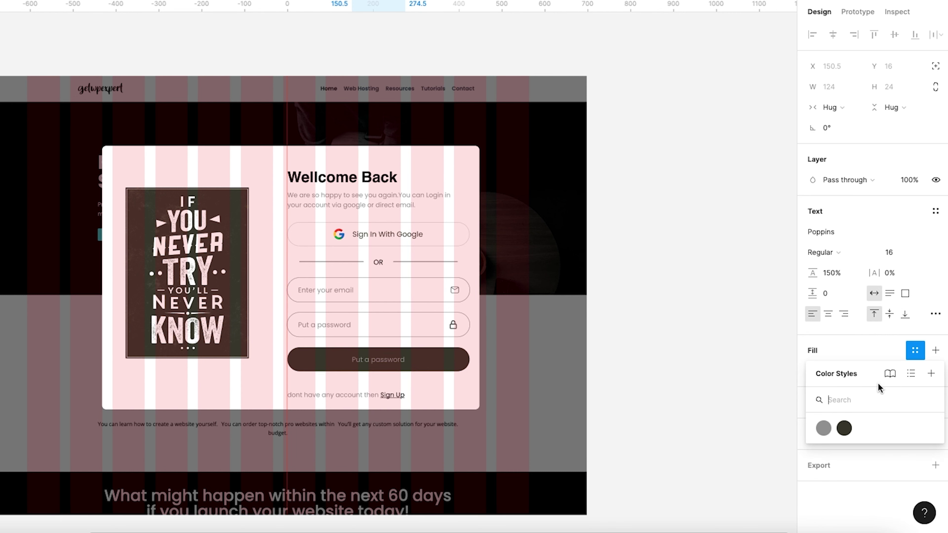
pyautogui.click(889, 351)
pyautogui.click(836, 371)
pyautogui.write('ff')
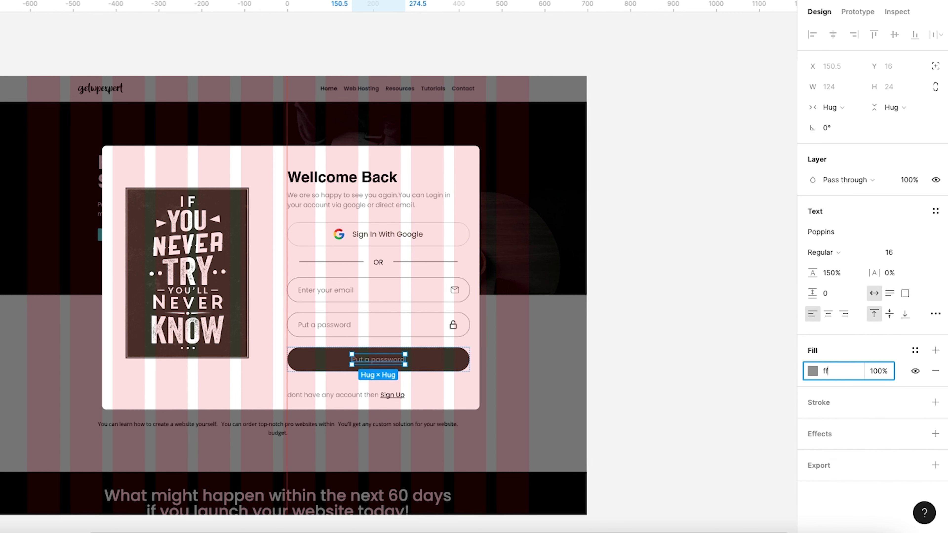
pyautogui.press('Return')
pyautogui.click(755, 376)
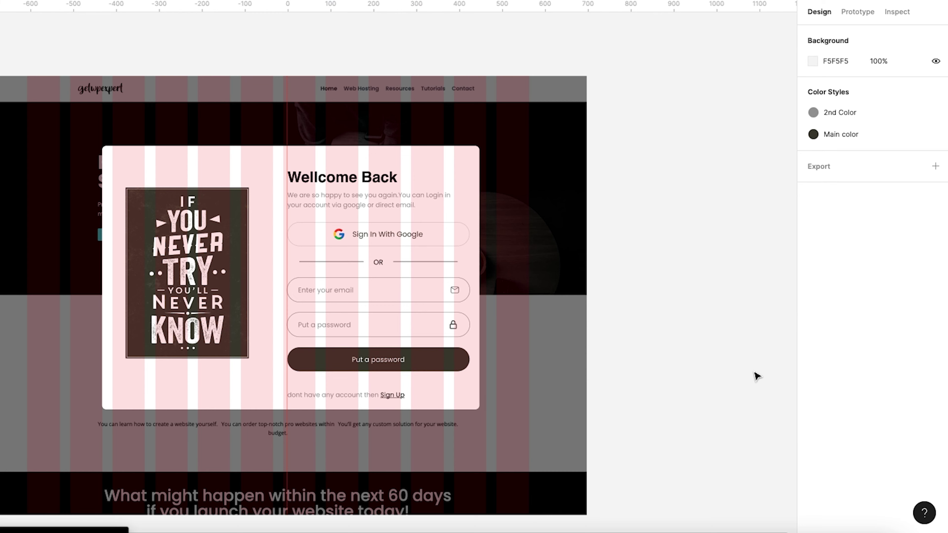
pyautogui.click(379, 362)
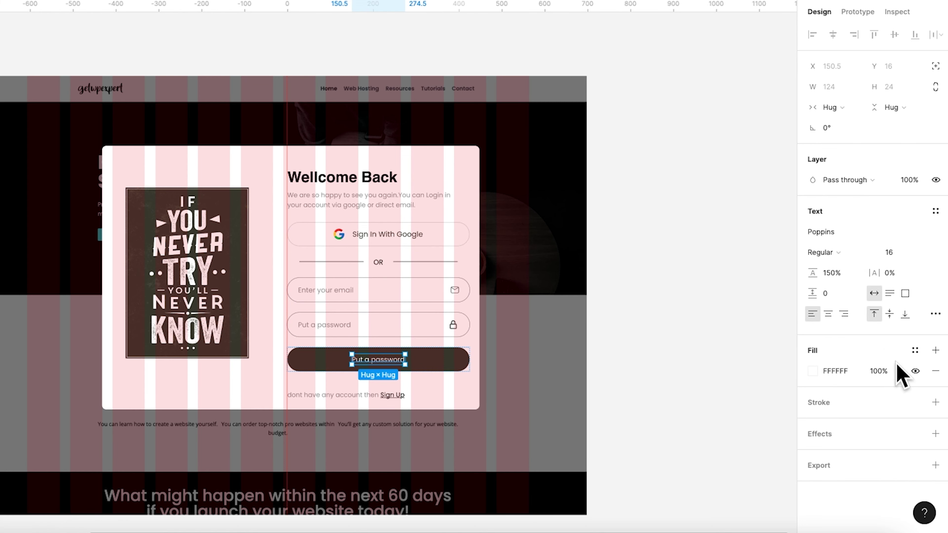
pyautogui.click(835, 252)
pyautogui.click(835, 268)
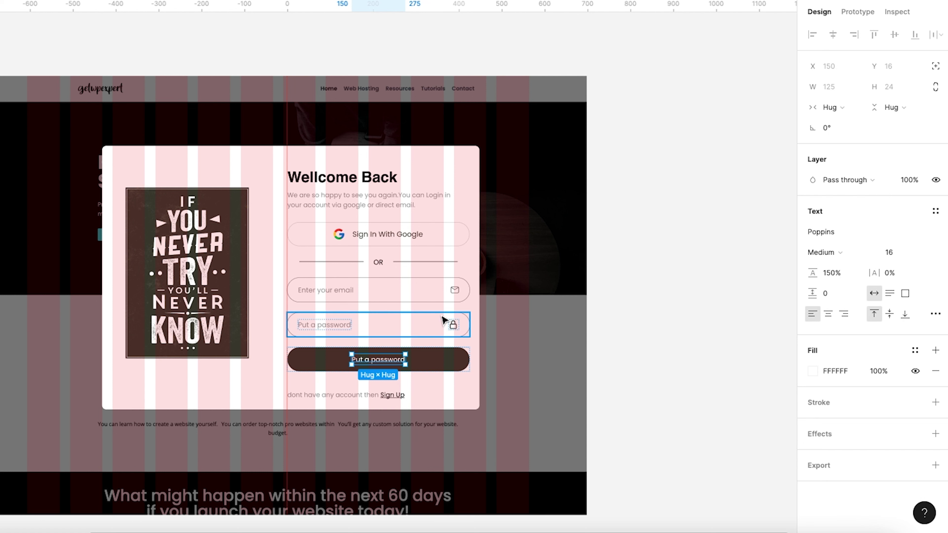
# Step: Apply colour styles to the Sign Up words and the Wellcome Back heading
pyautogui.click(321, 395)
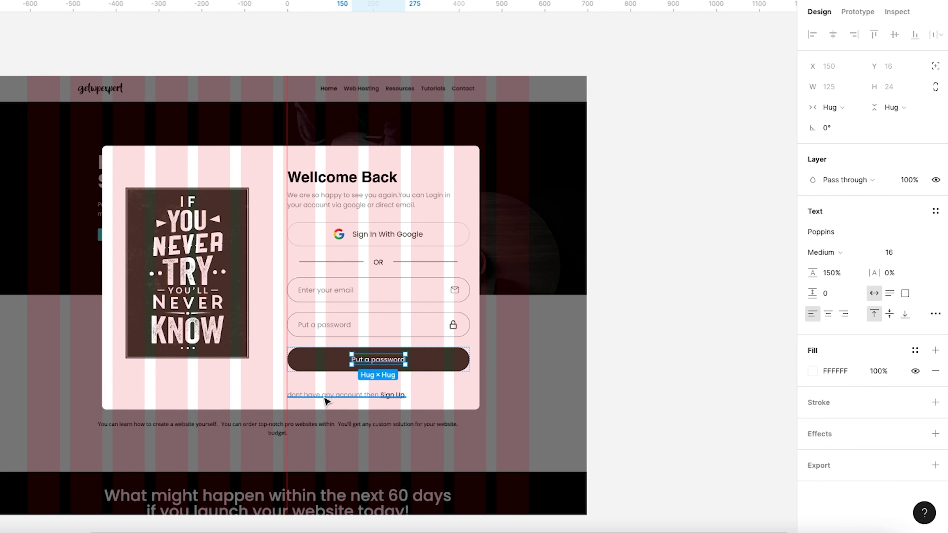
pyautogui.doubleClick(401, 396)
pyautogui.click(394, 395)
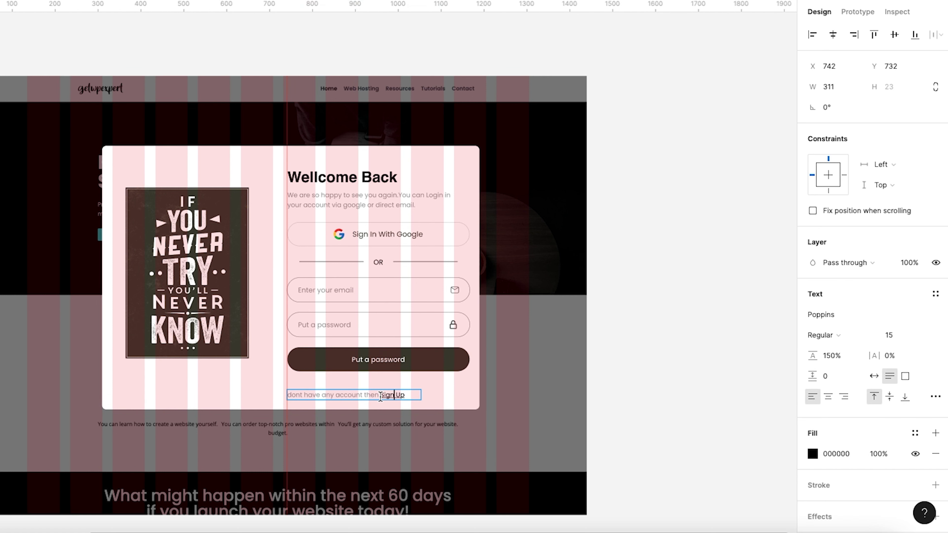
pyautogui.click(915, 433)
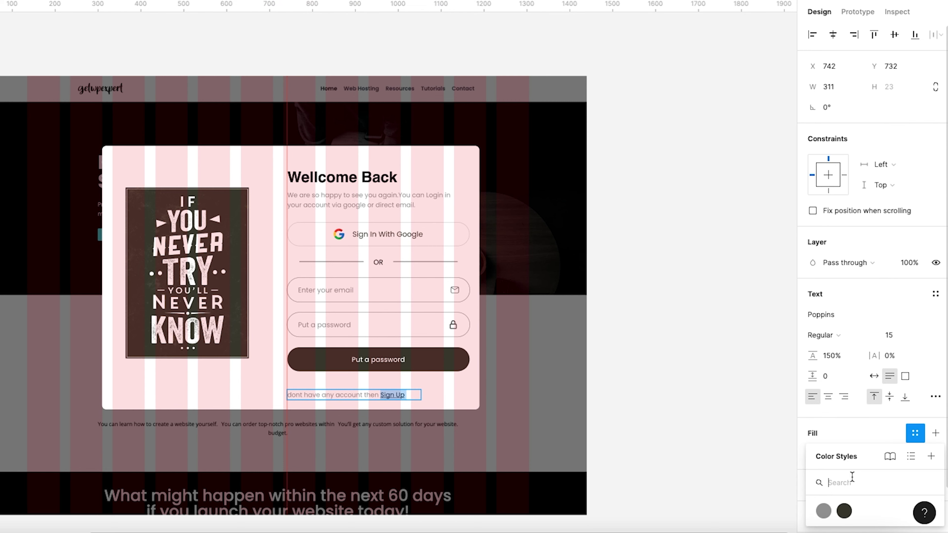
pyautogui.click(845, 510)
pyautogui.press('Escape')
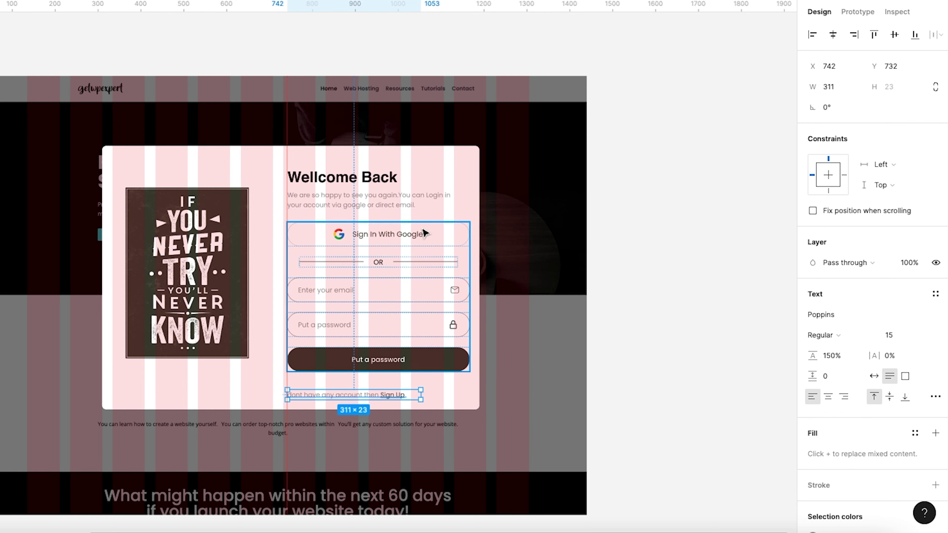
pyautogui.click(393, 205)
pyautogui.click(340, 185)
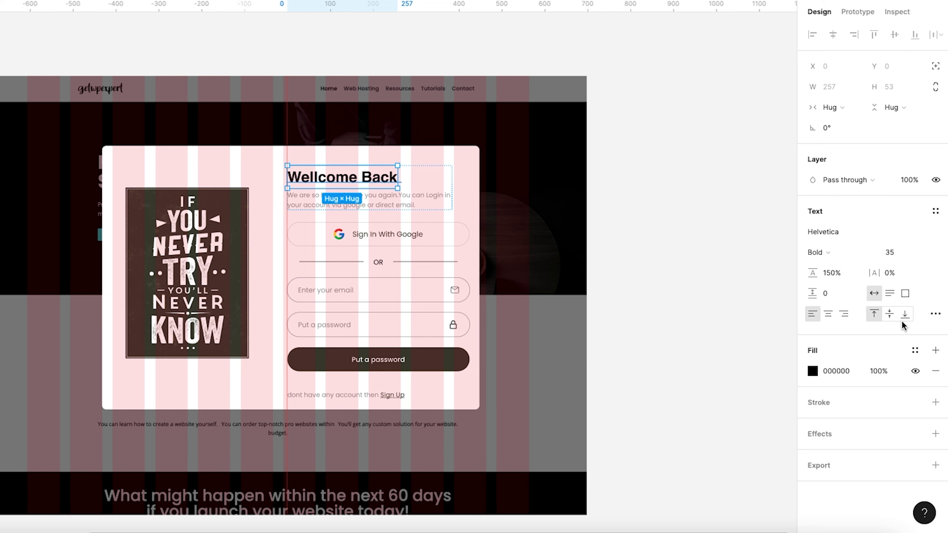
pyautogui.click(913, 351)
pyautogui.click(843, 428)
# Step: Stack title, all boxes and the Sign Up line in an auto-layout frame 'all content', spacing 30
pyautogui.click(652, 288)
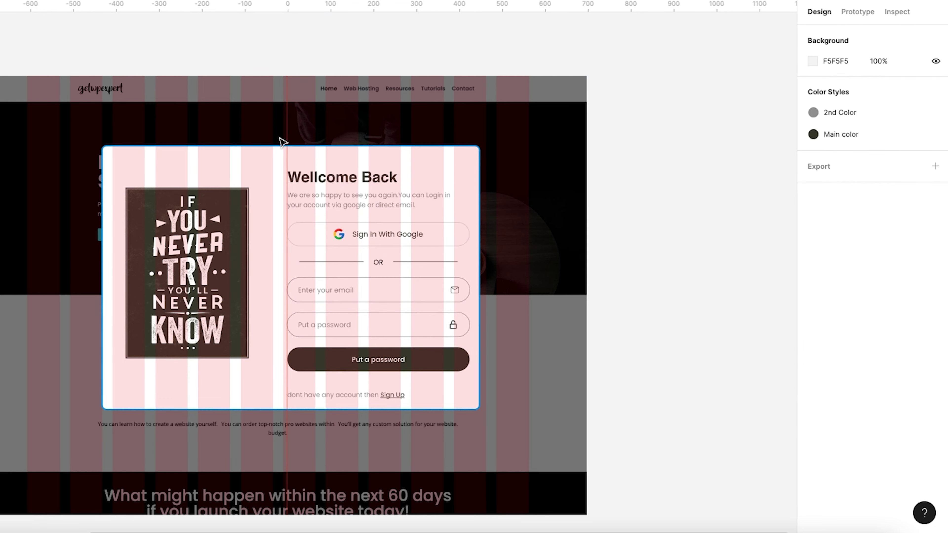
pyautogui.click(335, 197)
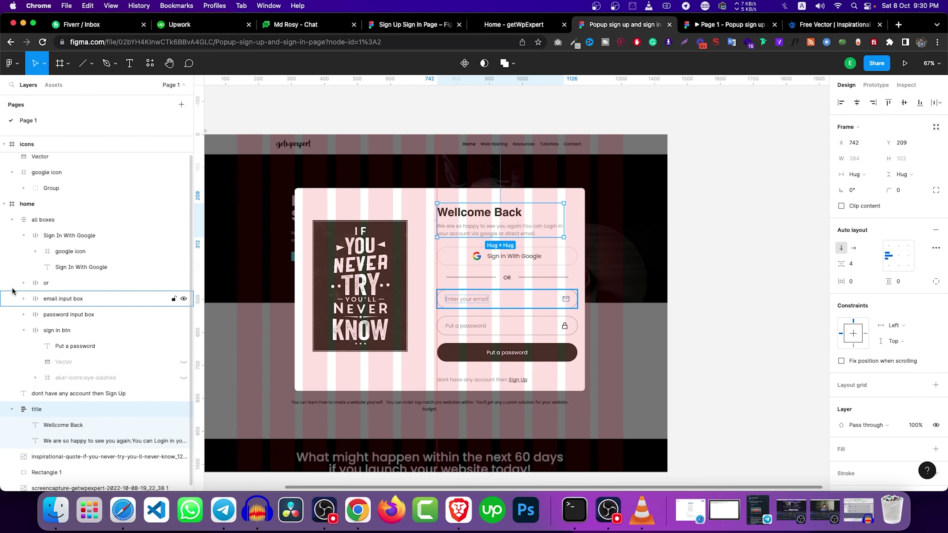
pyautogui.keyDown('shift'); pyautogui.click(43, 220); pyautogui.keyUp('shift')
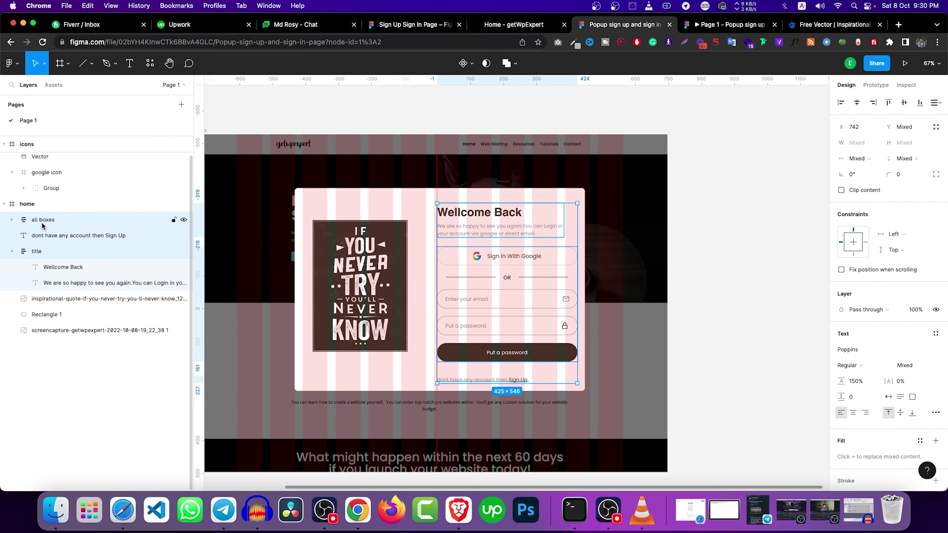
pyautogui.hotkey('shift', 'a')
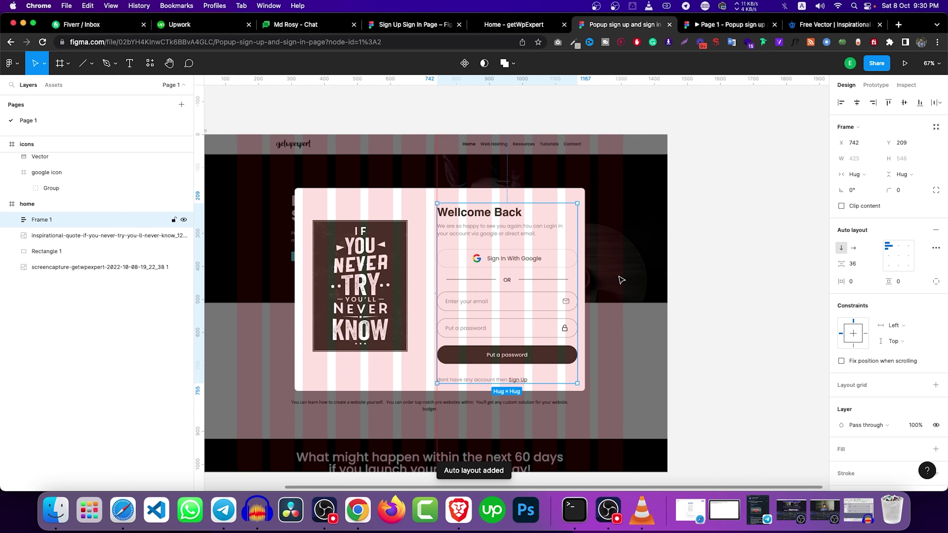
pyautogui.click(857, 264)
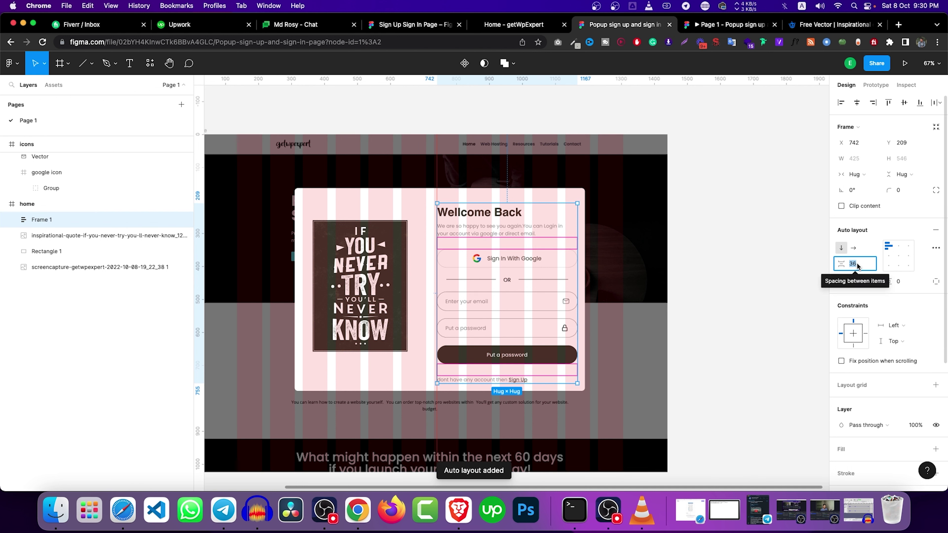
pyautogui.write('30')
pyautogui.press('Return')
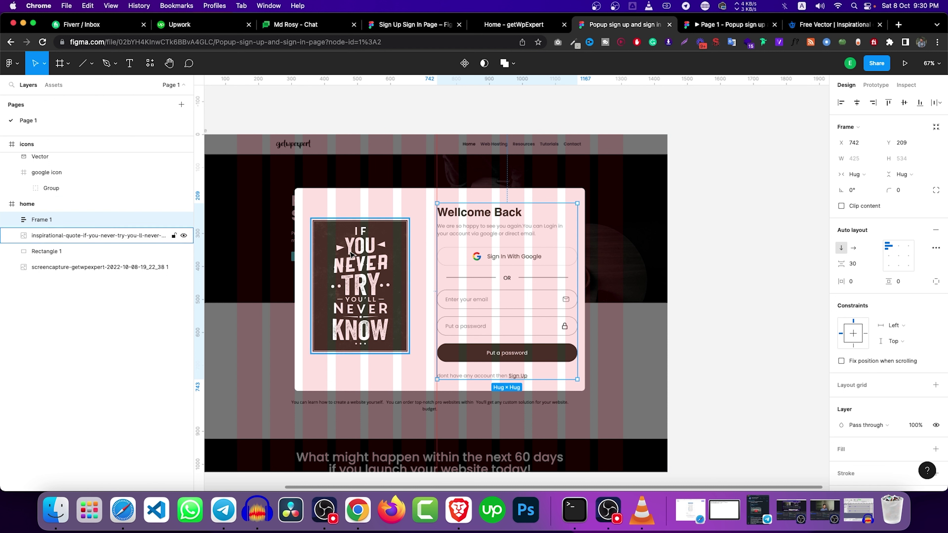
pyautogui.click(370, 254)
pyautogui.doubleClick(52, 219)
pyautogui.write('all content')
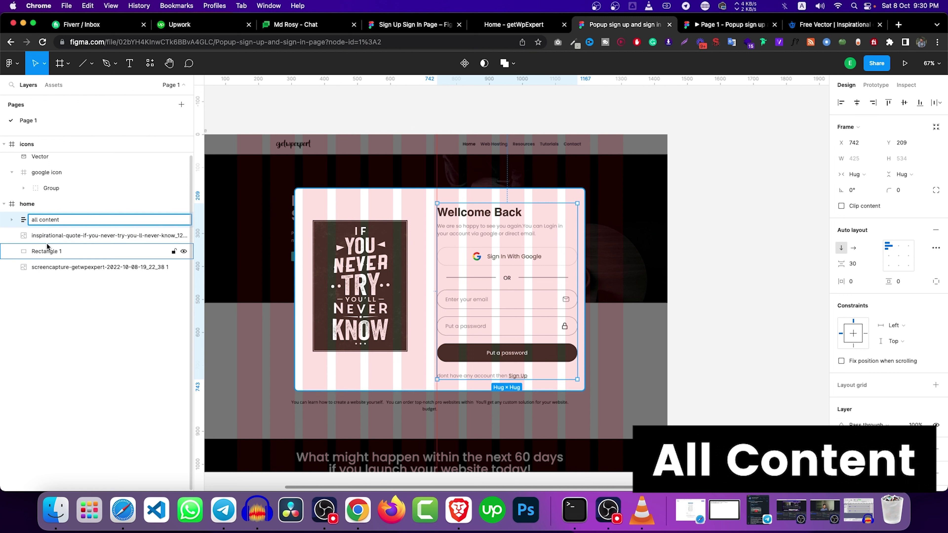
pyautogui.click(52, 236)
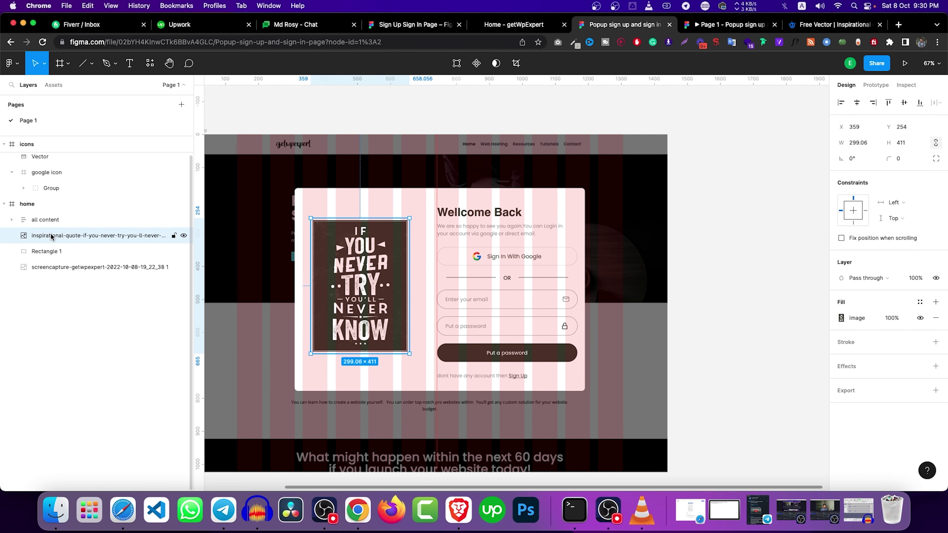
# Step: Put the quote image and all content in a centred 880×615 auto-layout frame, 55 spacing
pyautogui.keyDown('shift'); pyautogui.click(51, 220); pyautogui.keyUp('shift')
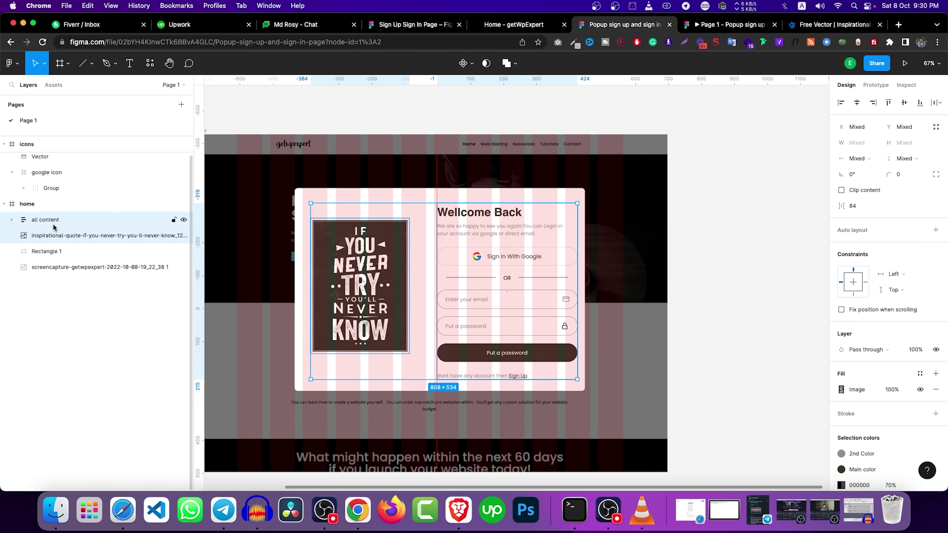
pyautogui.hotkey('shift', 'a')
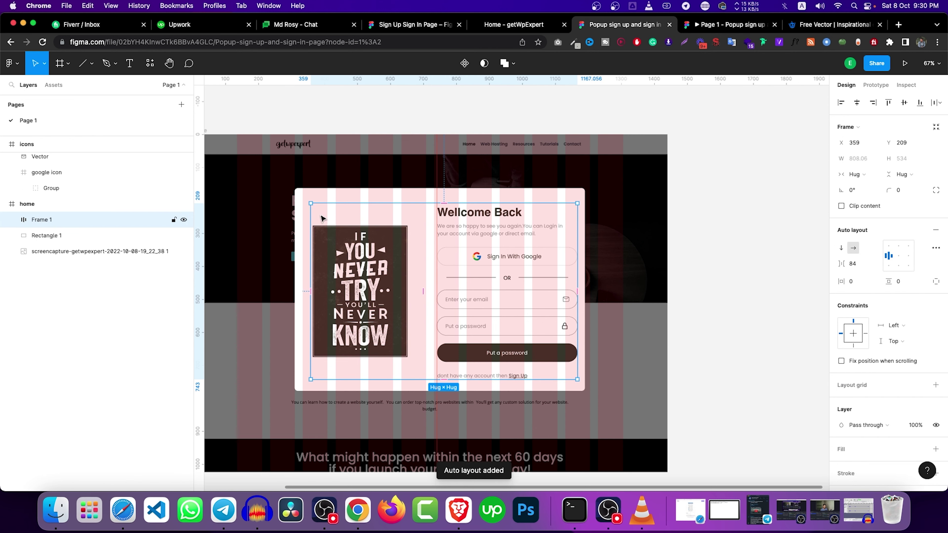
pyautogui.moveTo(310, 223); pyautogui.dragTo(294, 223)
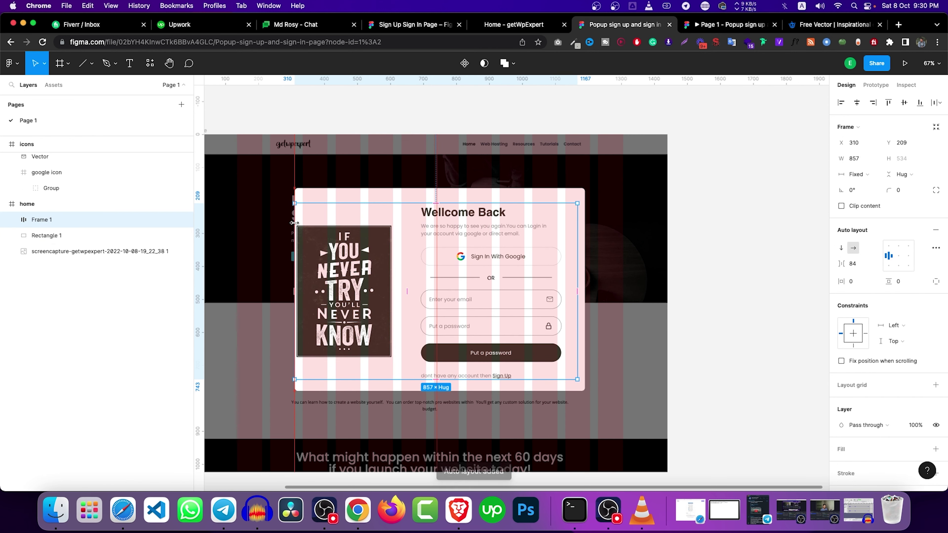
pyautogui.moveTo(577, 230); pyautogui.dragTo(584, 234)
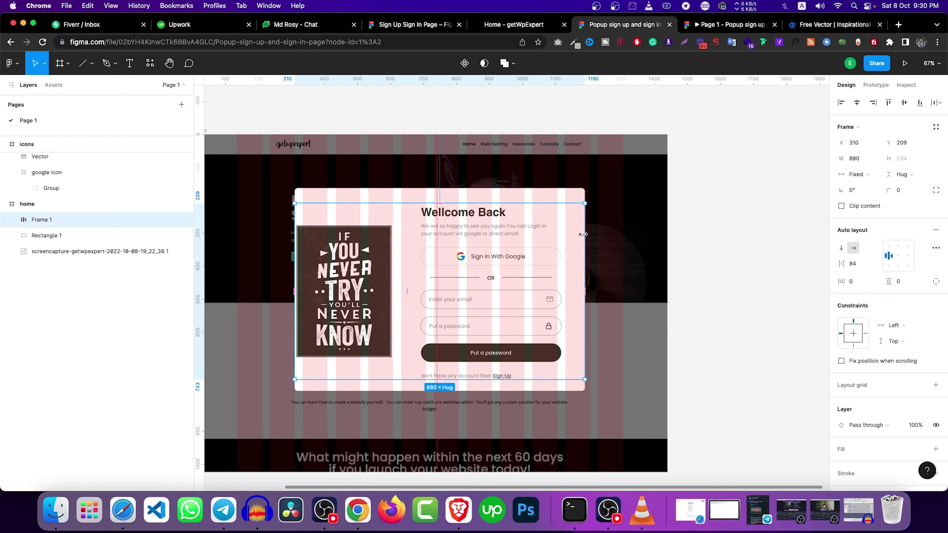
pyautogui.moveTo(512, 202); pyautogui.dragTo(514, 189)
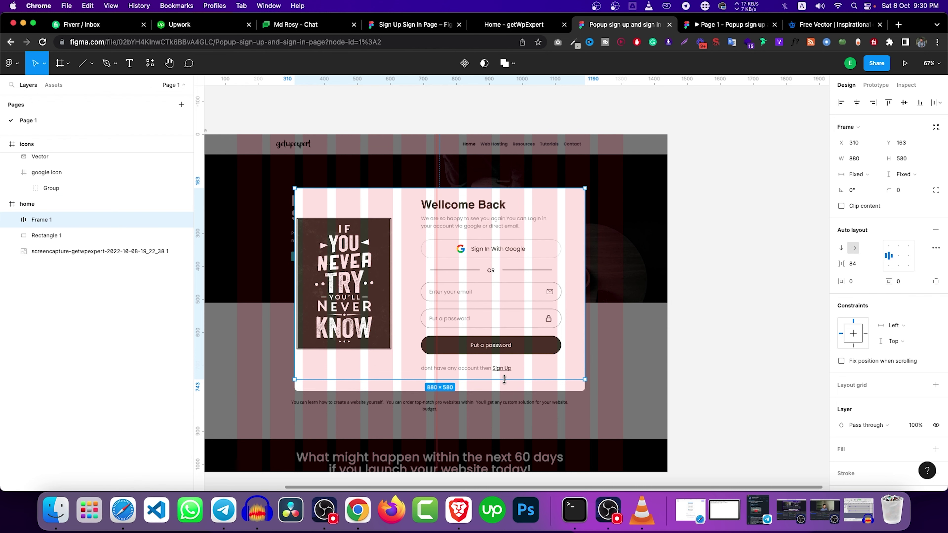
pyautogui.moveTo(507, 379); pyautogui.dragTo(503, 391)
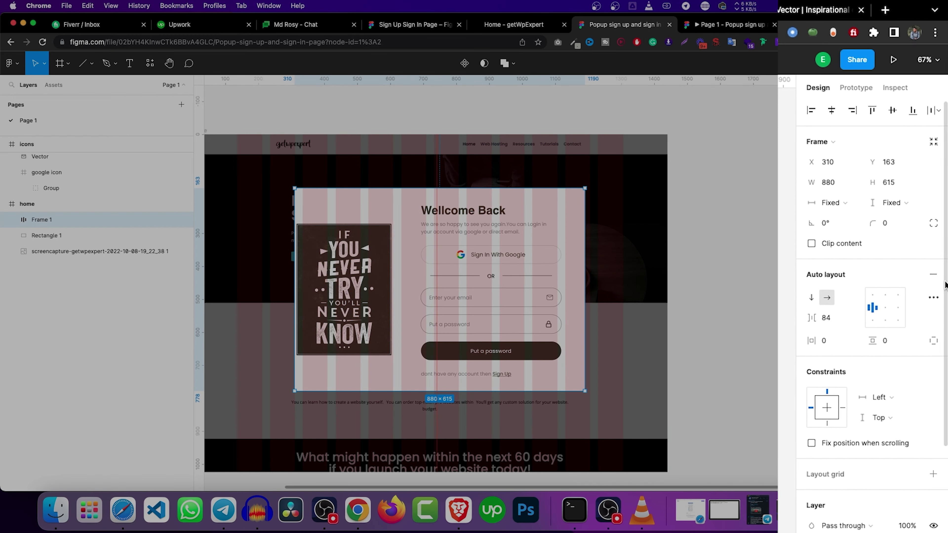
pyautogui.click(884, 315)
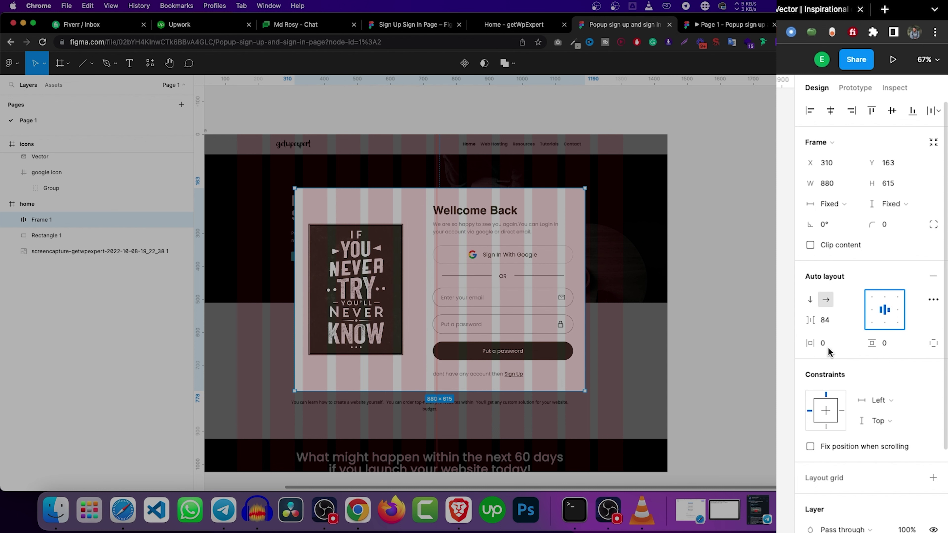
pyautogui.click(837, 327)
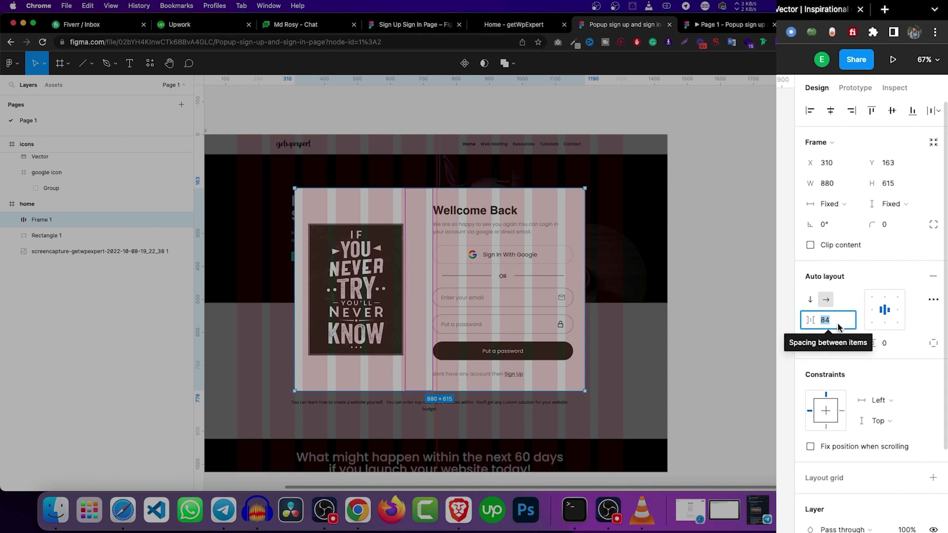
pyautogui.write('55')
pyautogui.press('Return')
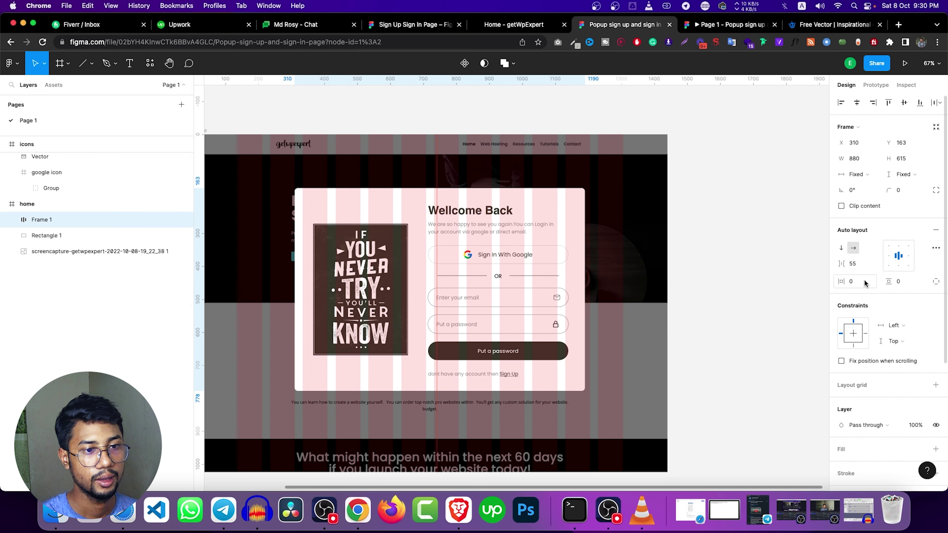
pyautogui.click(671, 266)
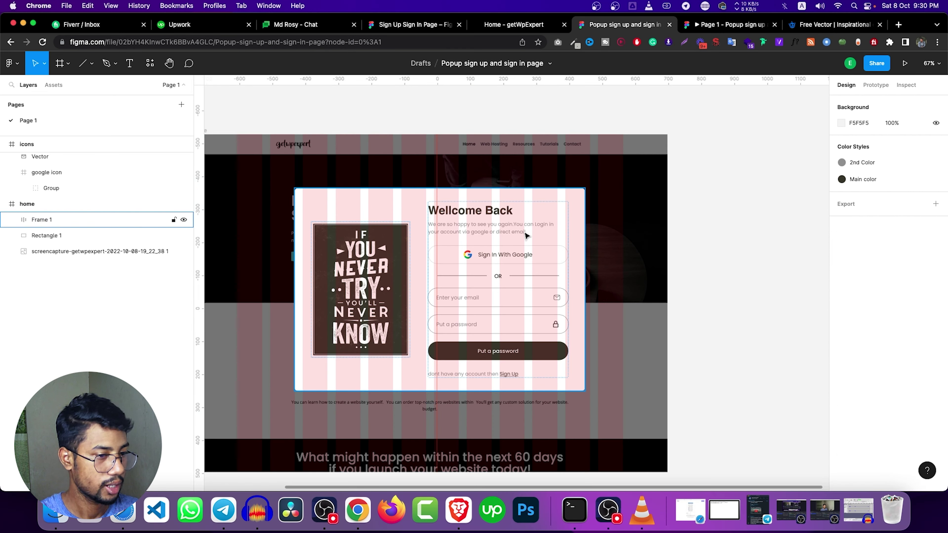
# Step: Increase the Sign Up line's font size from 15 to 17
pyautogui.click(726, 24)
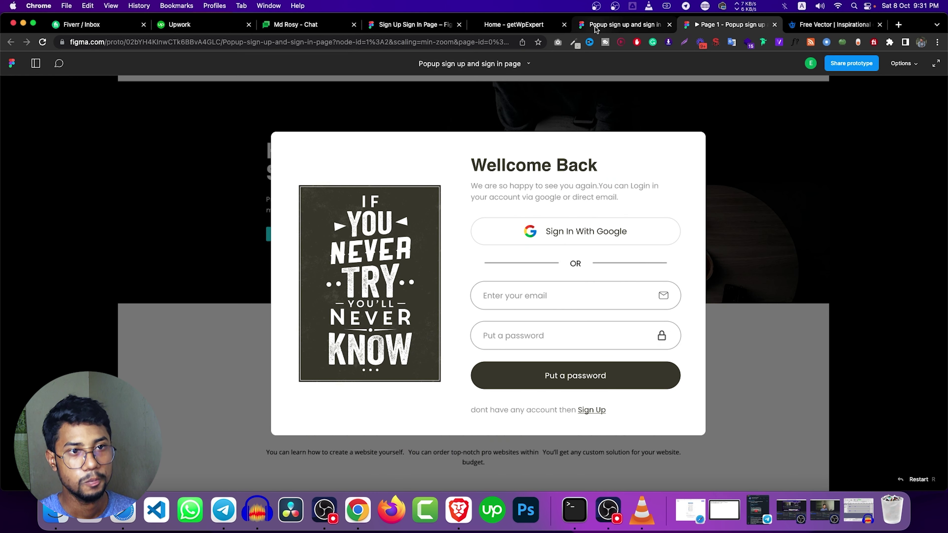
pyautogui.click(619, 24)
pyautogui.keyDown('super'); pyautogui.click(485, 374); pyautogui.keyUp('super')
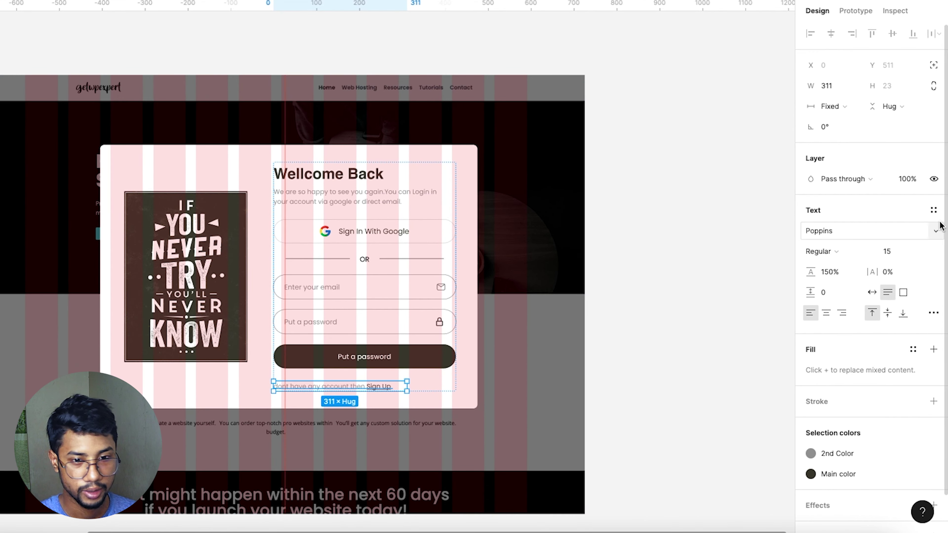
pyautogui.click(903, 270)
pyautogui.press('Up')
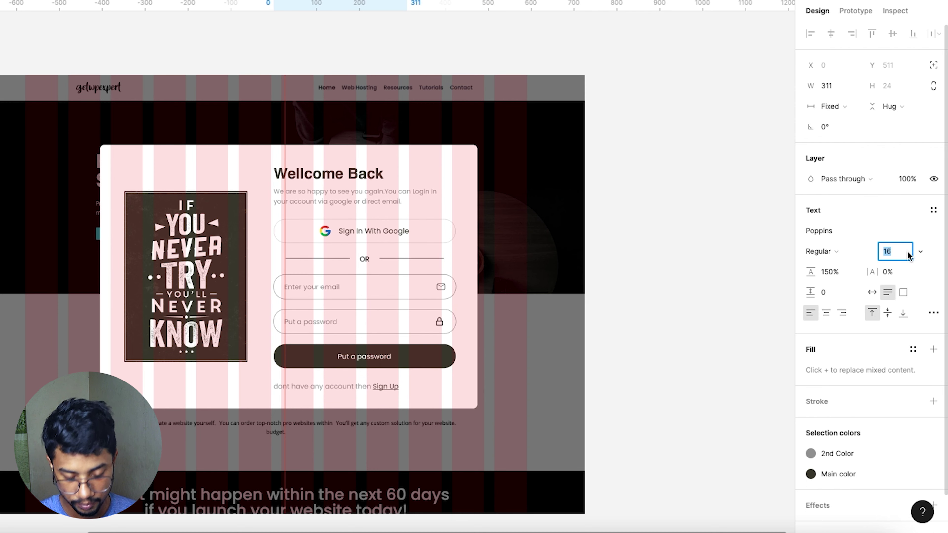
pyautogui.press('Up')
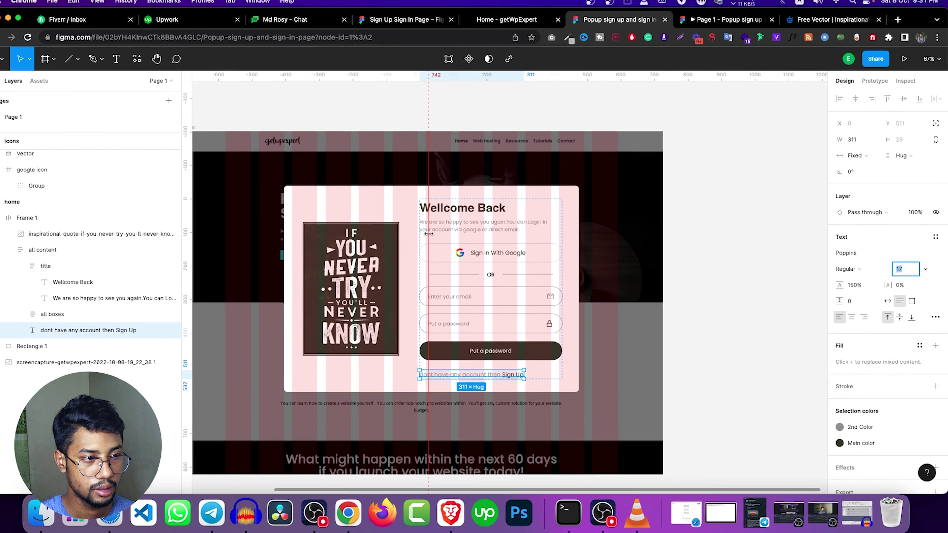
pyautogui.press('Escape')
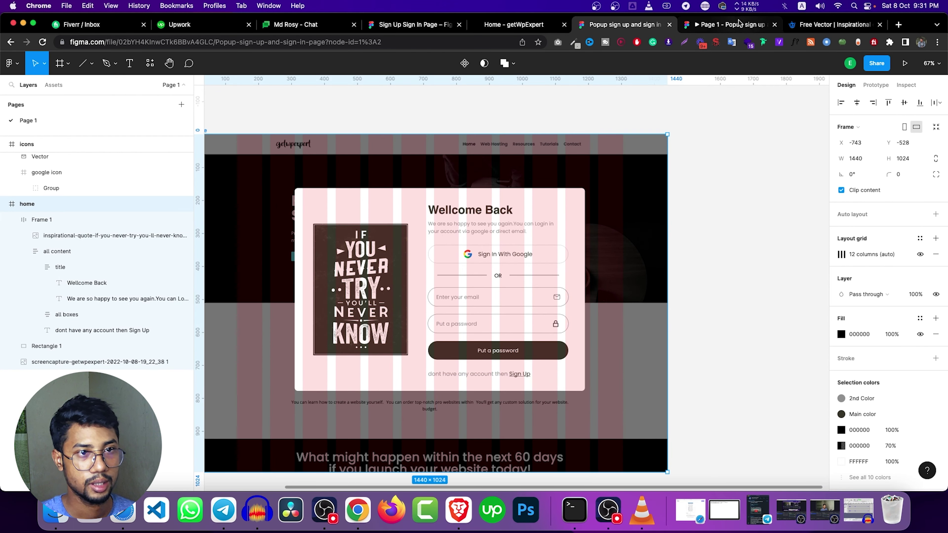
# Step: Preview the popup in the prototype and compare it with the live getWpExpert home page
pyautogui.click(746, 26)
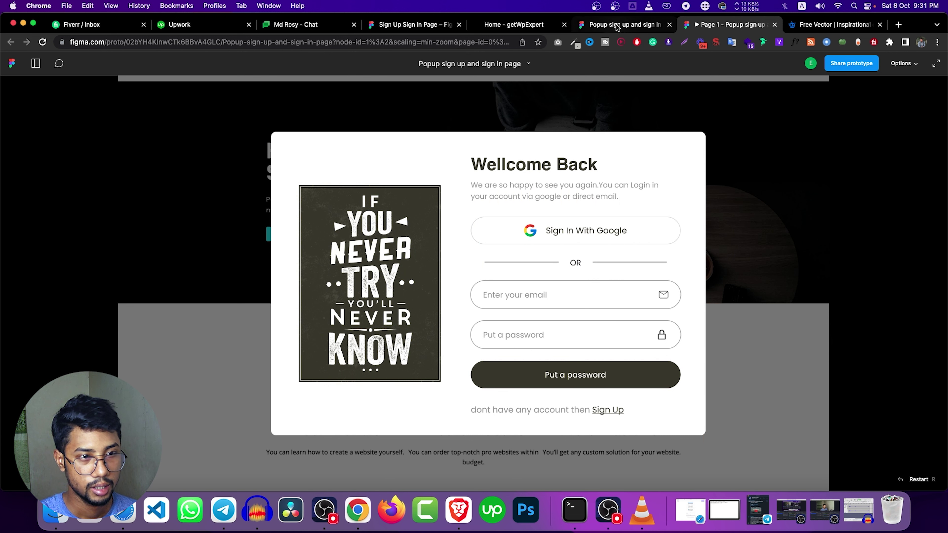
pyautogui.click(602, 25)
pyautogui.click(483, 377)
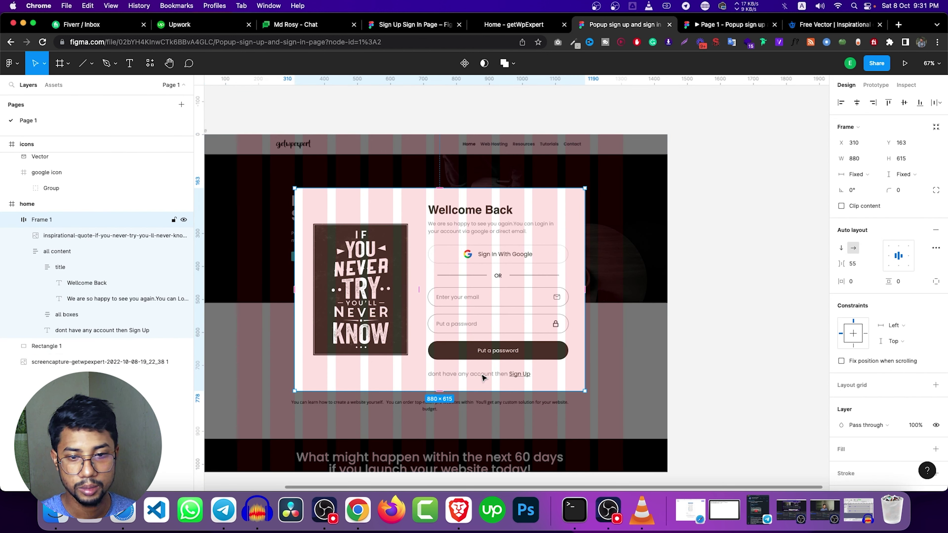
pyautogui.doubleClick(483, 377)
pyautogui.click(483, 375)
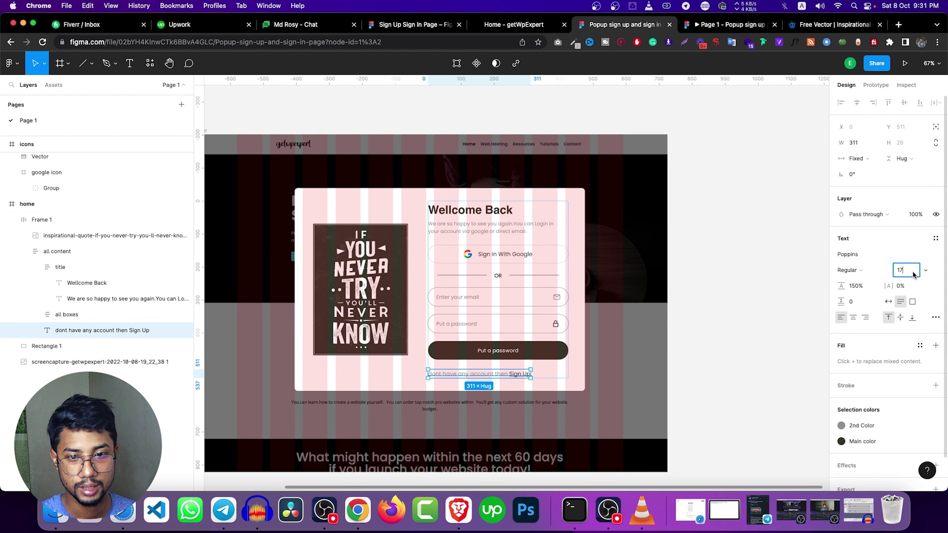
pyautogui.click(767, 297)
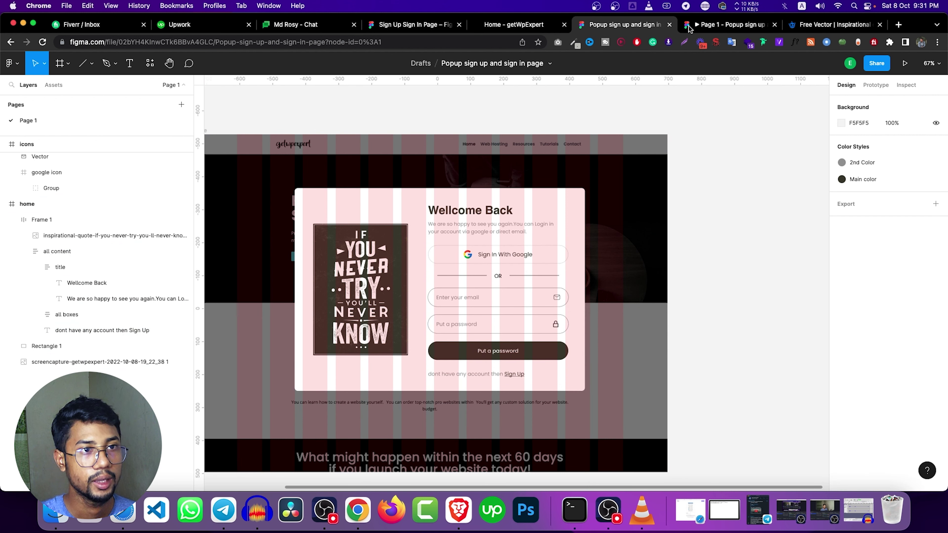
pyautogui.click(688, 25)
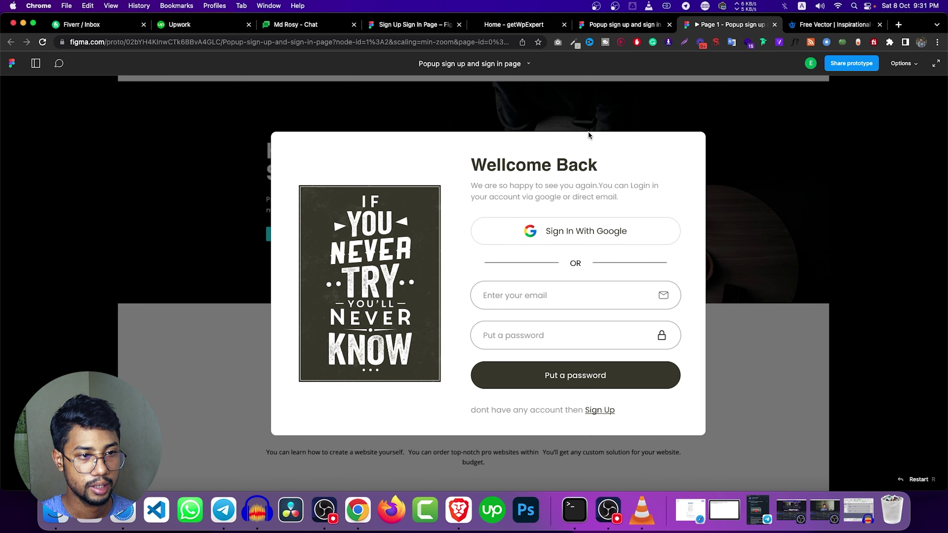
pyautogui.click(511, 26)
pyautogui.click(624, 24)
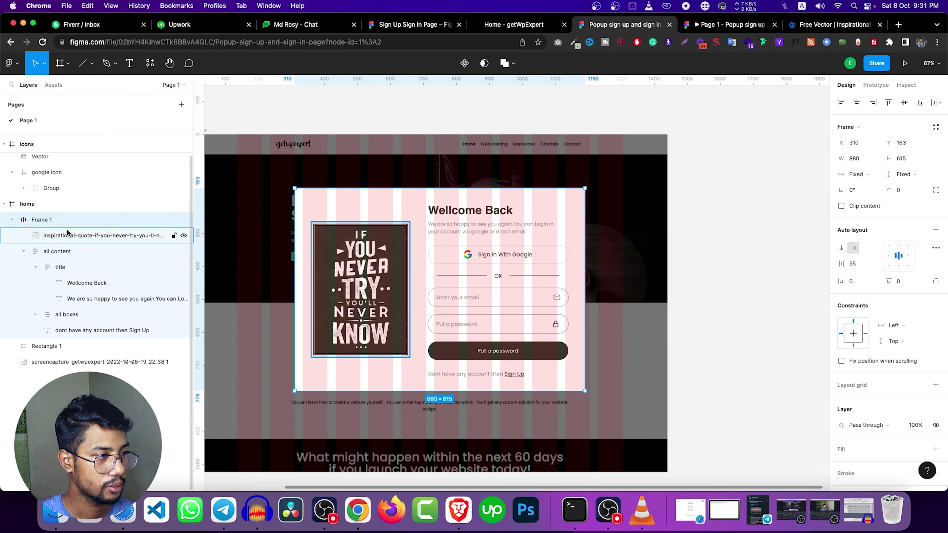
# Step: Tighten the all content column's item spacing and preview the result
pyautogui.click(88, 250)
pyautogui.click(864, 263)
pyautogui.press('Down')
pyautogui.press('Down')
pyautogui.press('Down')
pyautogui.press('Down')
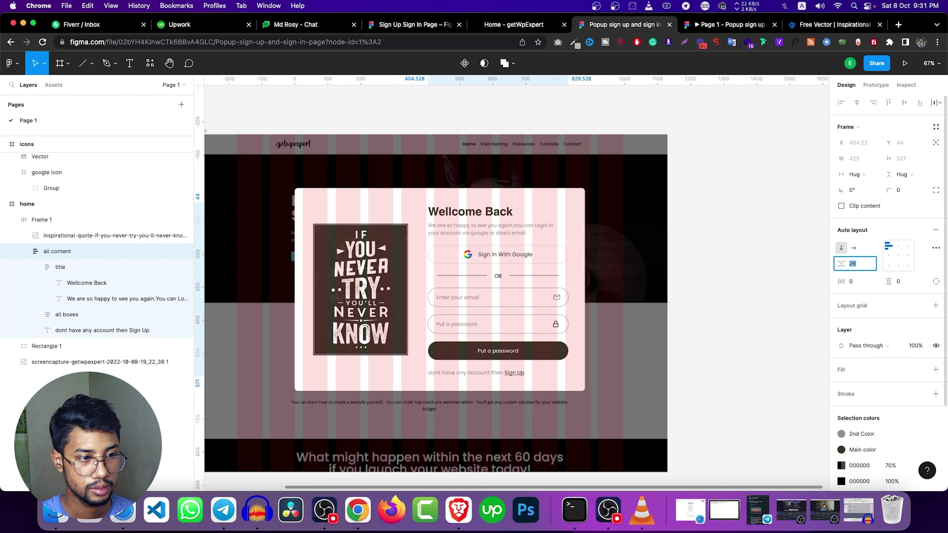
pyautogui.click(627, 112)
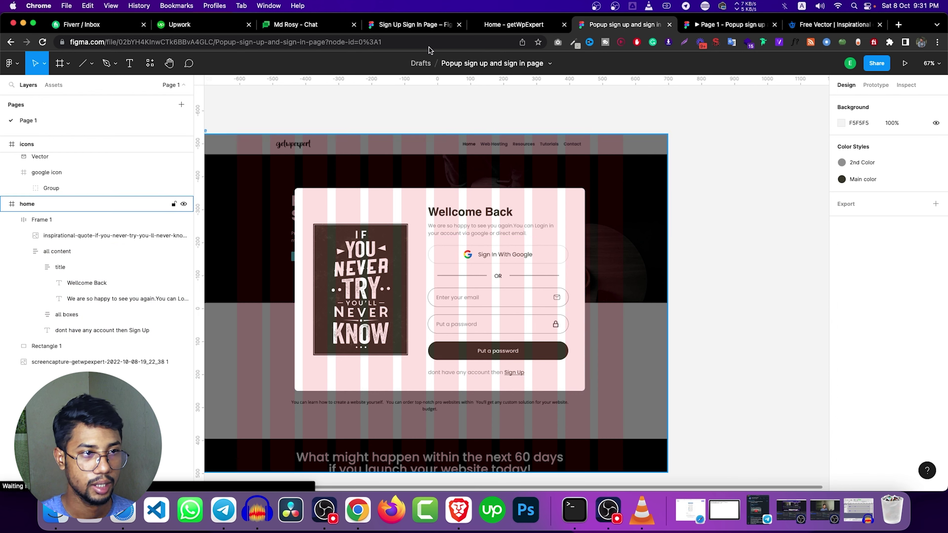
pyautogui.click(708, 24)
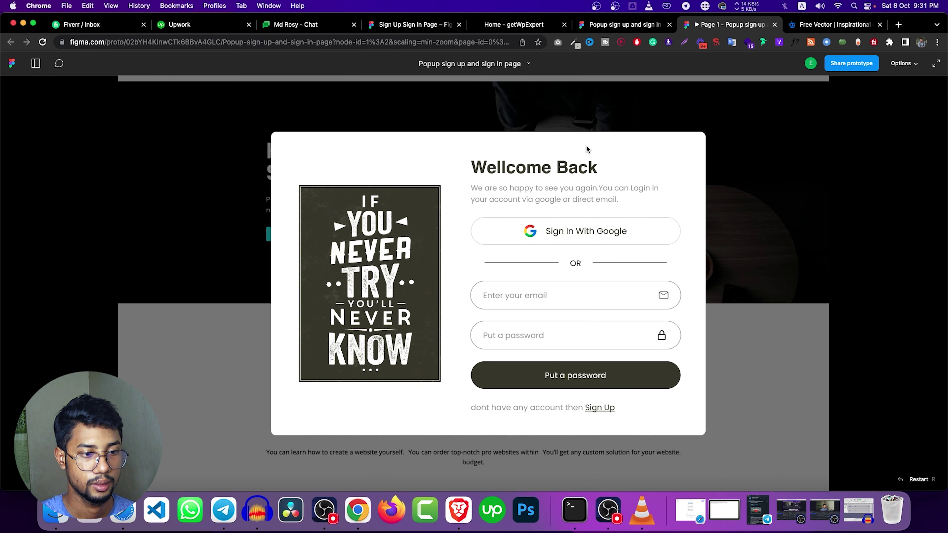
pyautogui.click(623, 26)
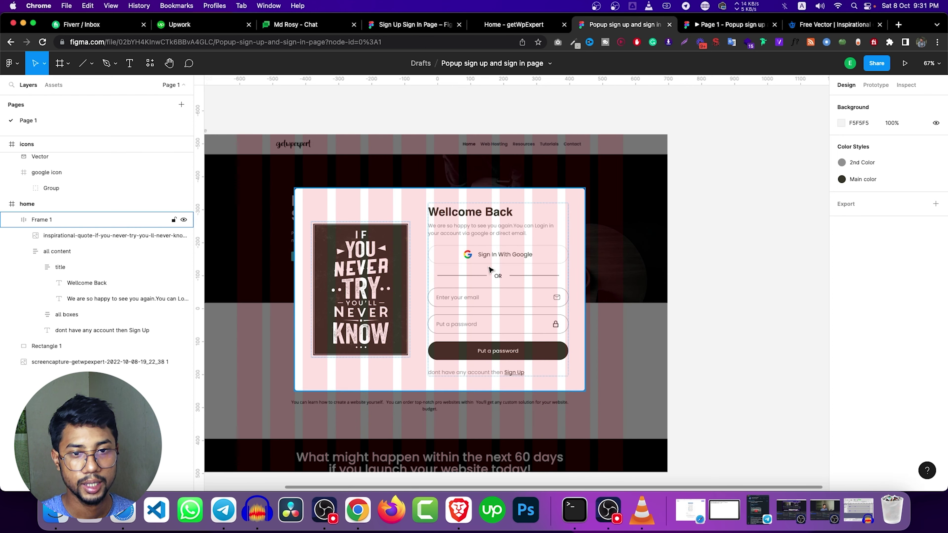
# Step: Set the all content column's item spacing to 30
pyautogui.click(373, 224)
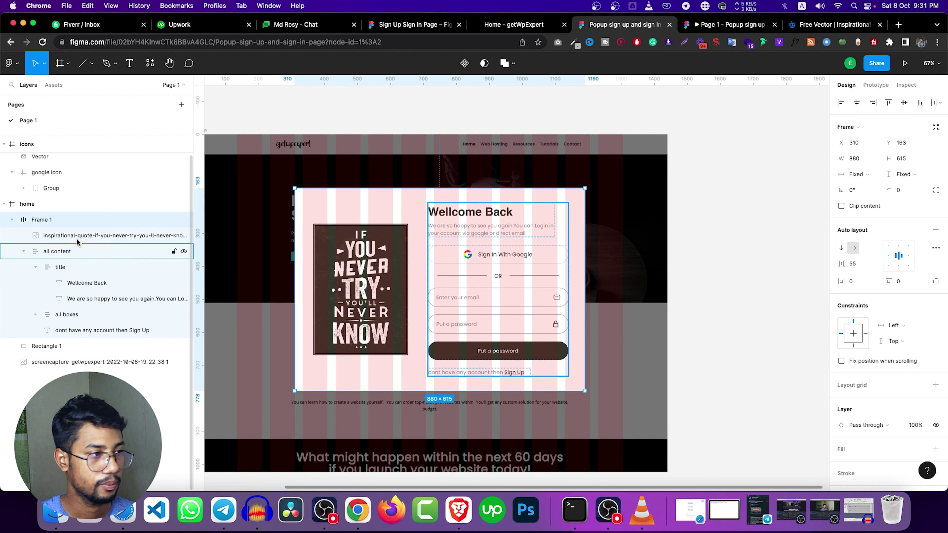
pyautogui.click(70, 253)
pyautogui.click(862, 263)
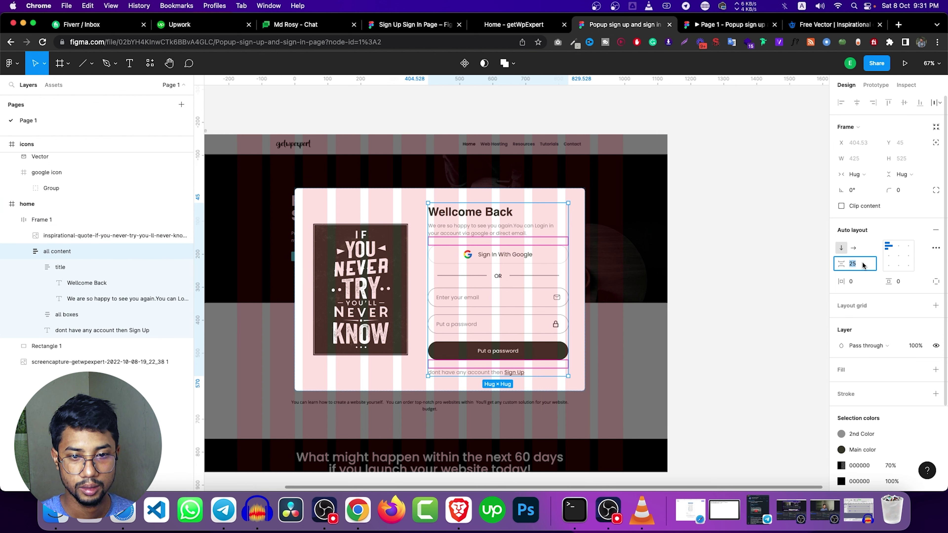
pyautogui.write('30')
pyautogui.press('Return')
pyautogui.click(713, 251)
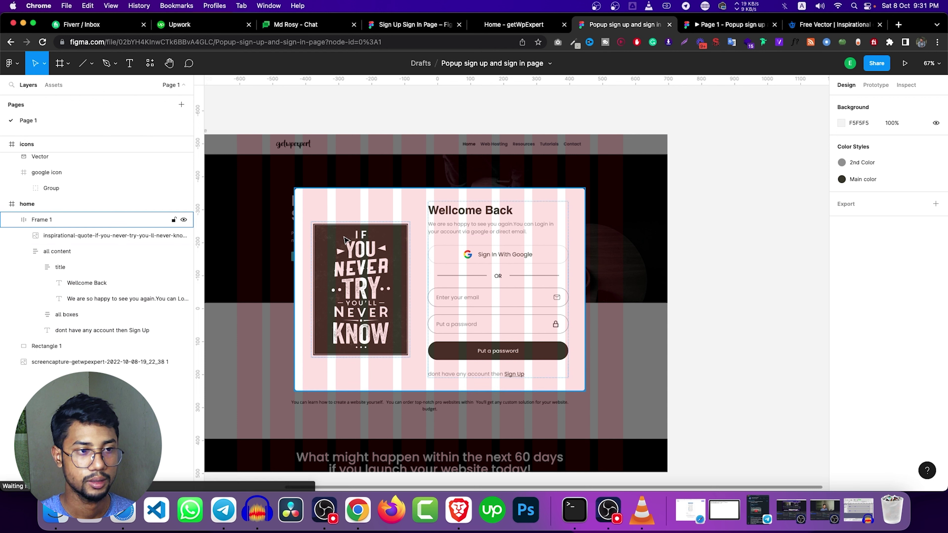
pyautogui.click(496, 195)
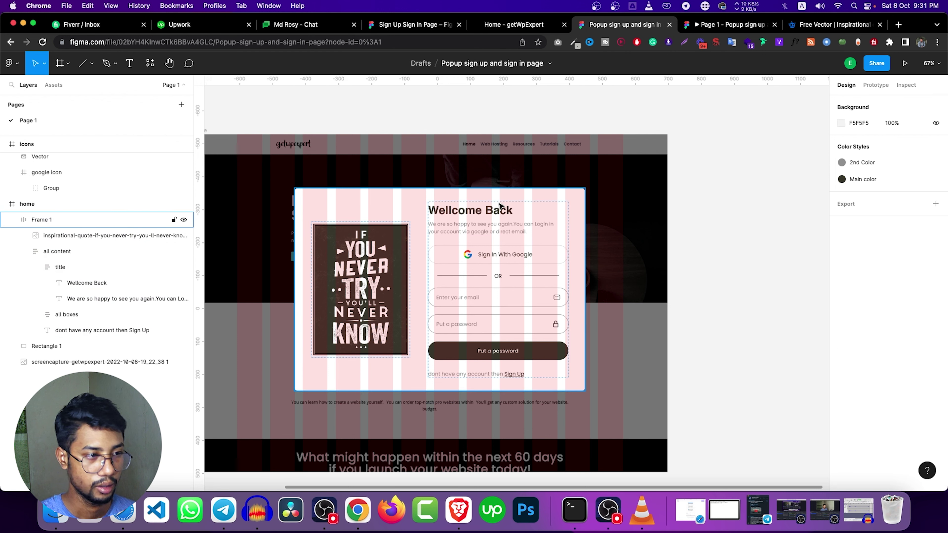
pyautogui.scroll(-5, 499, 190)
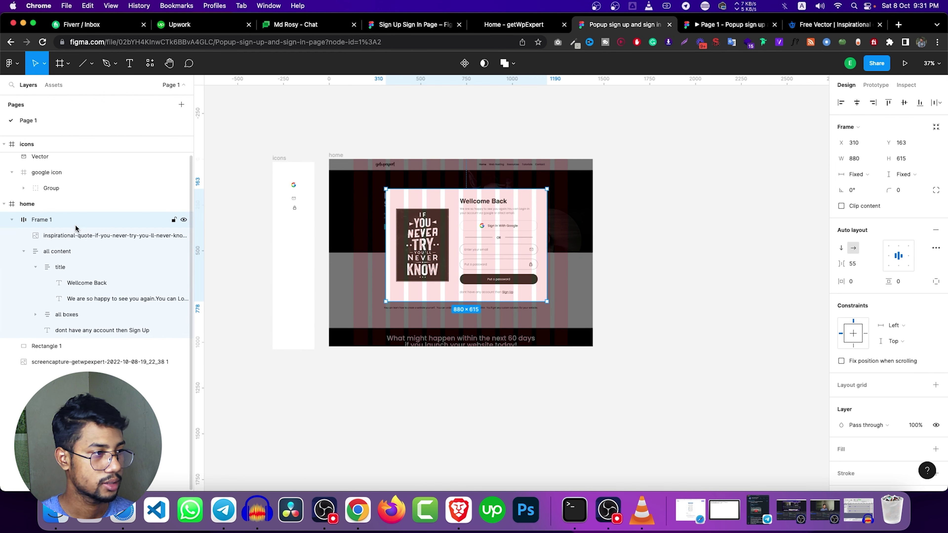
# Step: Rename the popup card Frame 1 to 'box no bg'
pyautogui.click(61, 344)
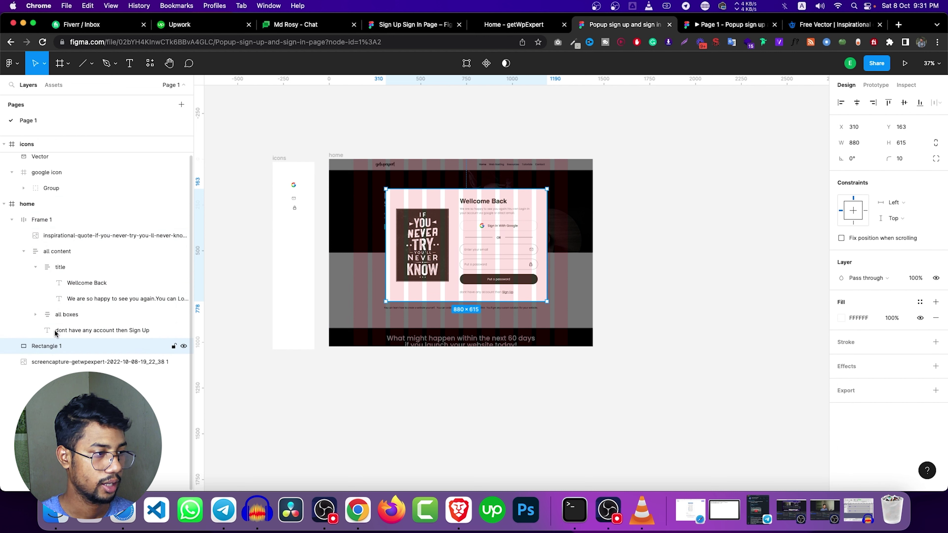
pyautogui.click(12, 219)
pyautogui.click(43, 219)
pyautogui.doubleClick(47, 221)
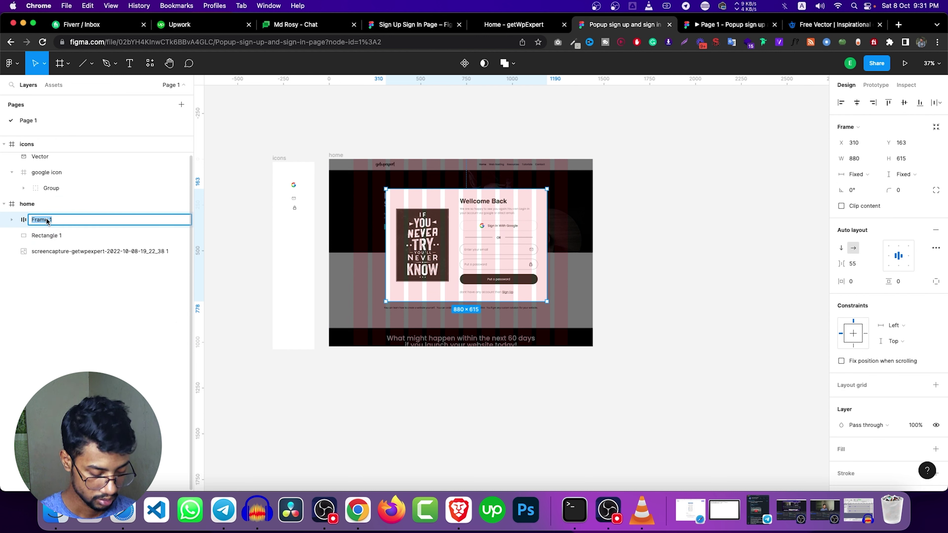
pyautogui.write('box no bg')
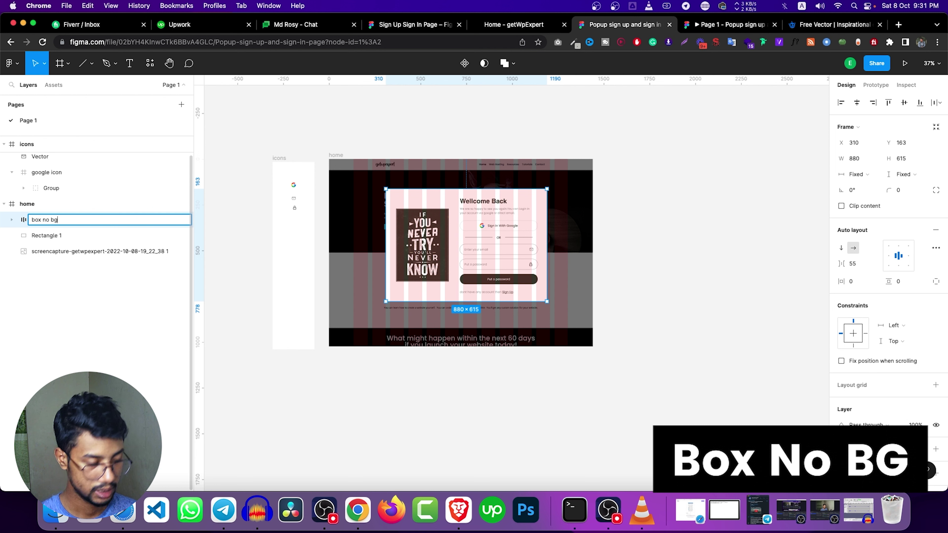
pyautogui.press('Return')
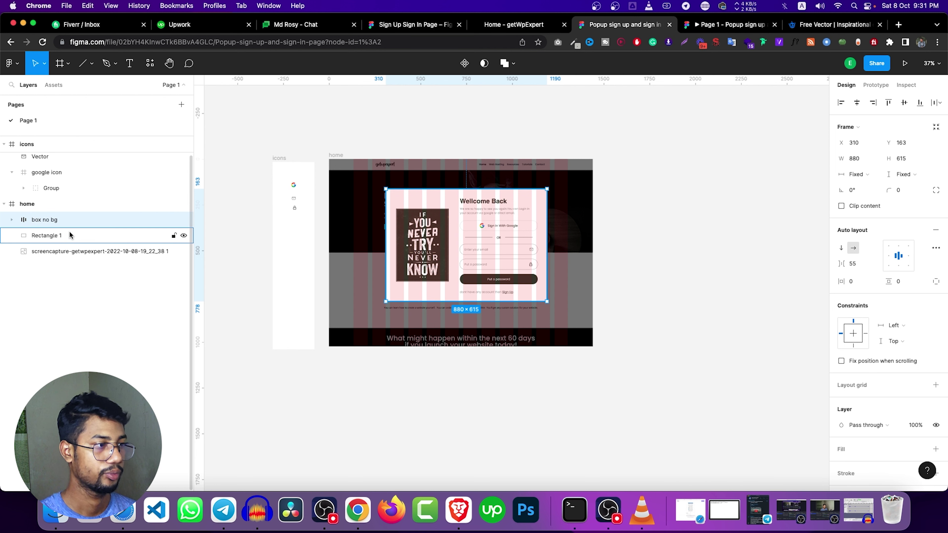
# Step: Wrap 'box no bg' and Rectangle 1 in auto-layout frame 'popup sign in' outside home
pyautogui.keyDown('shift'); pyautogui.click(67, 233); pyautogui.keyUp('shift')
pyautogui.hotkey('shift', 'a')
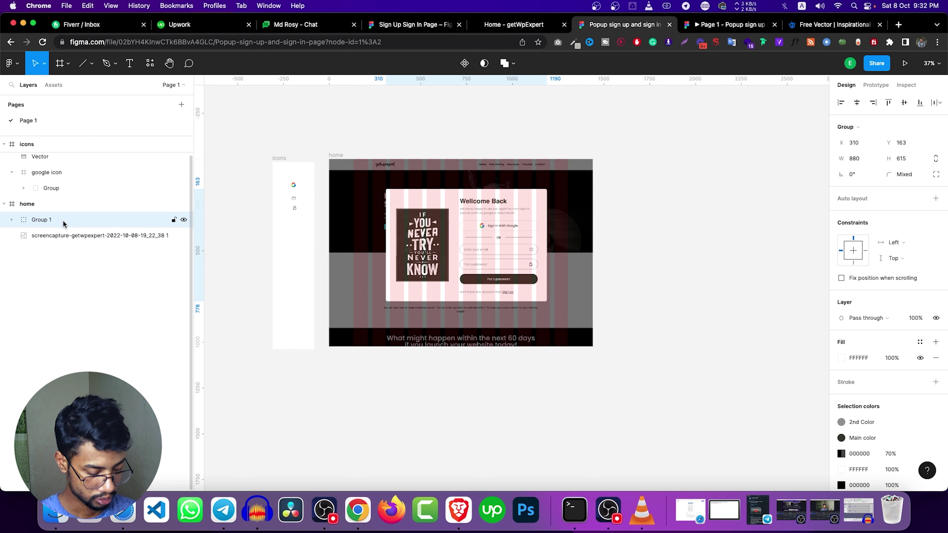
pyautogui.doubleClick(58, 220)
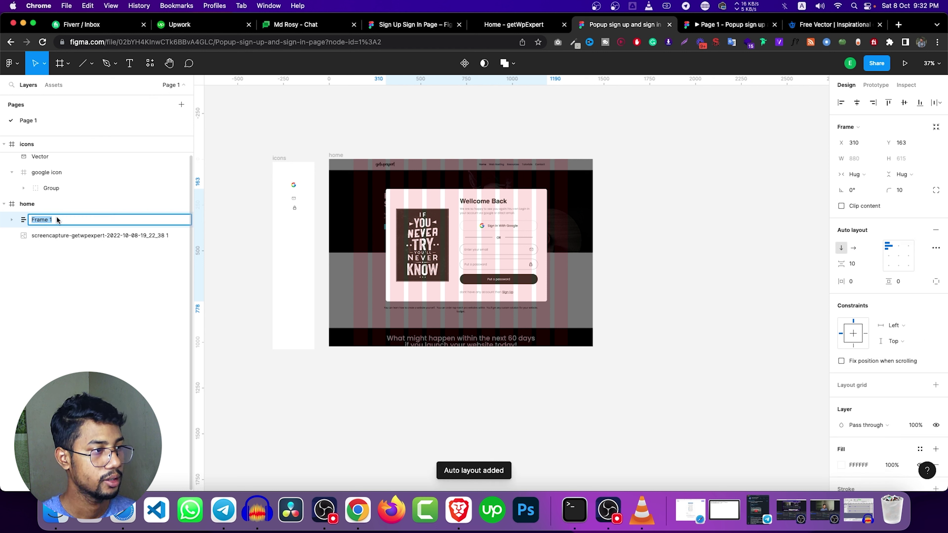
pyautogui.write('po')
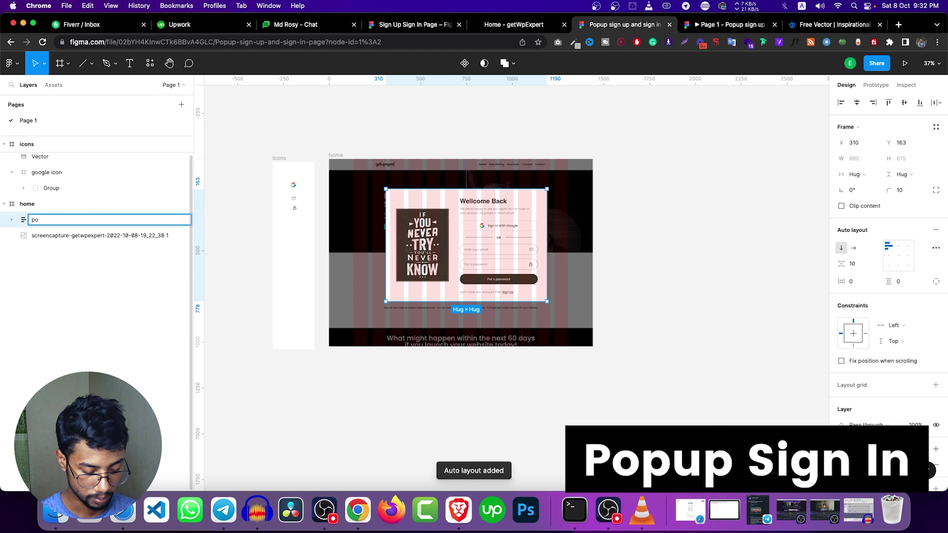
pyautogui.write('ip')
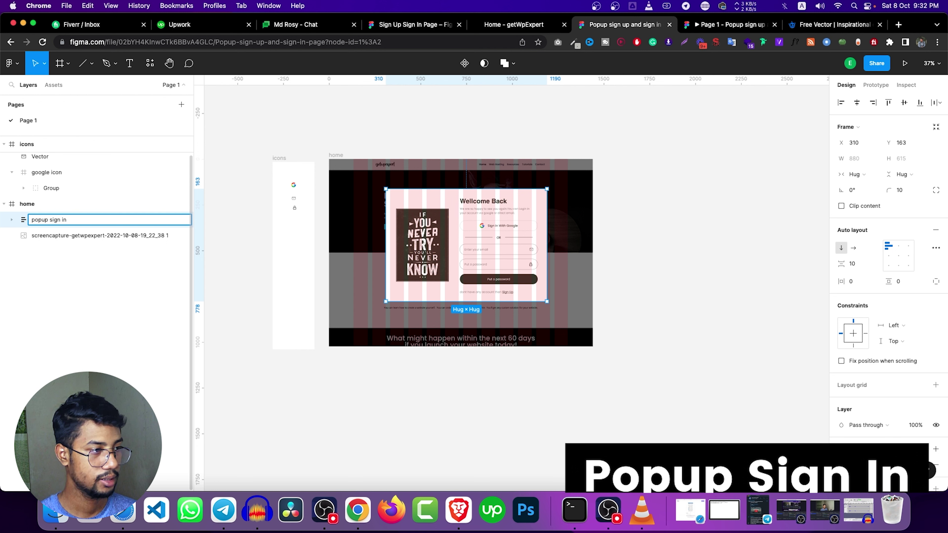
pyautogui.press('Return')
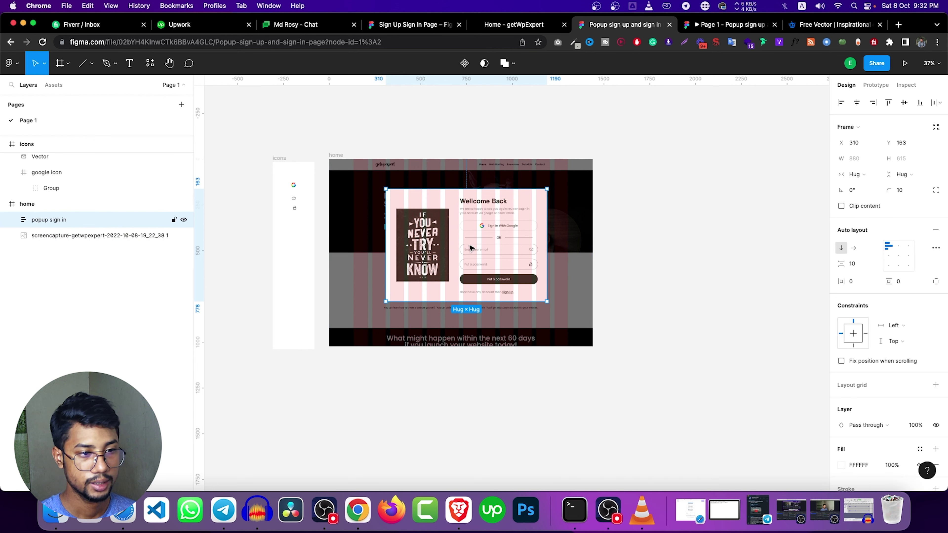
pyautogui.hotkey('ctrl', 'x')
pyautogui.hotkey('ctrl', 'v')
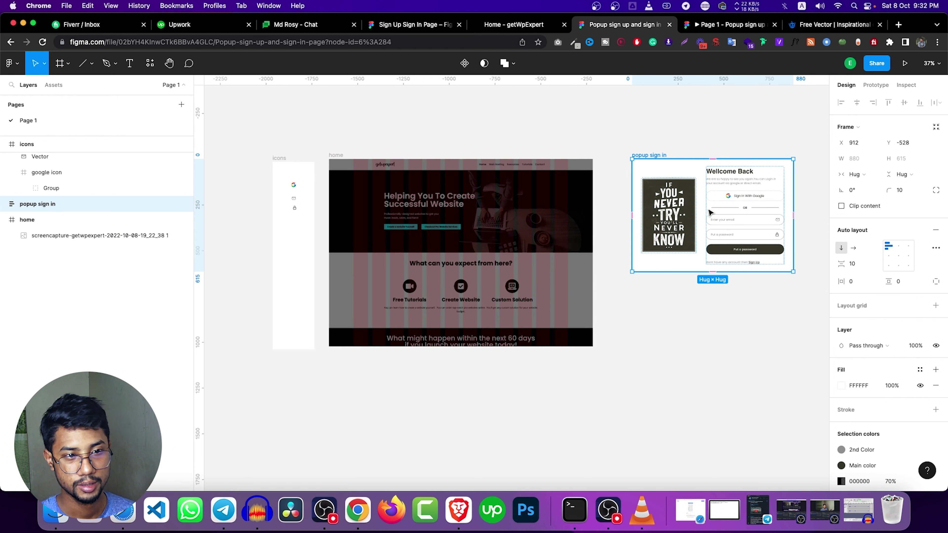
# Step: Raise the home page screenshot's fill opacity from 50% to 100%
pyautogui.click(692, 350)
pyautogui.press('h')
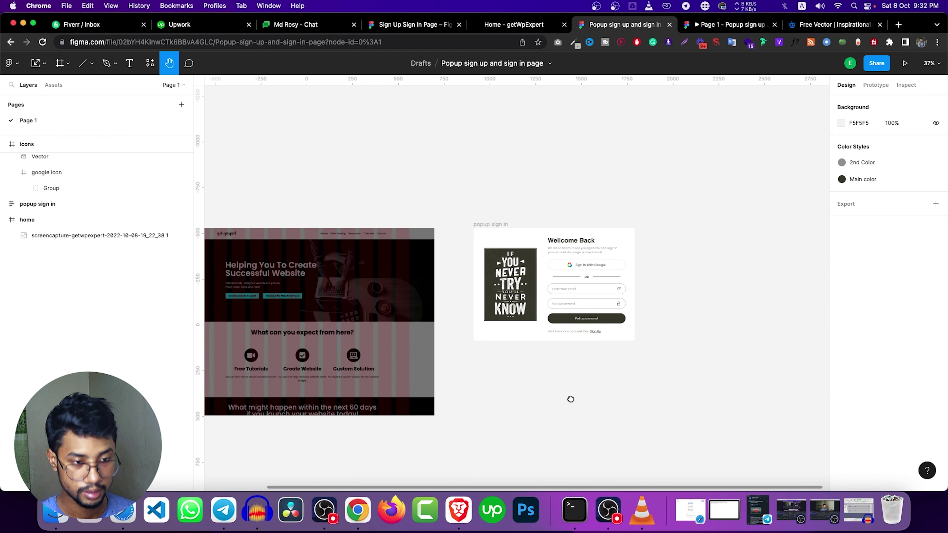
pyautogui.moveTo(692, 350); pyautogui.dragTo(666, 377)
pyautogui.press('v')
pyautogui.click(413, 269)
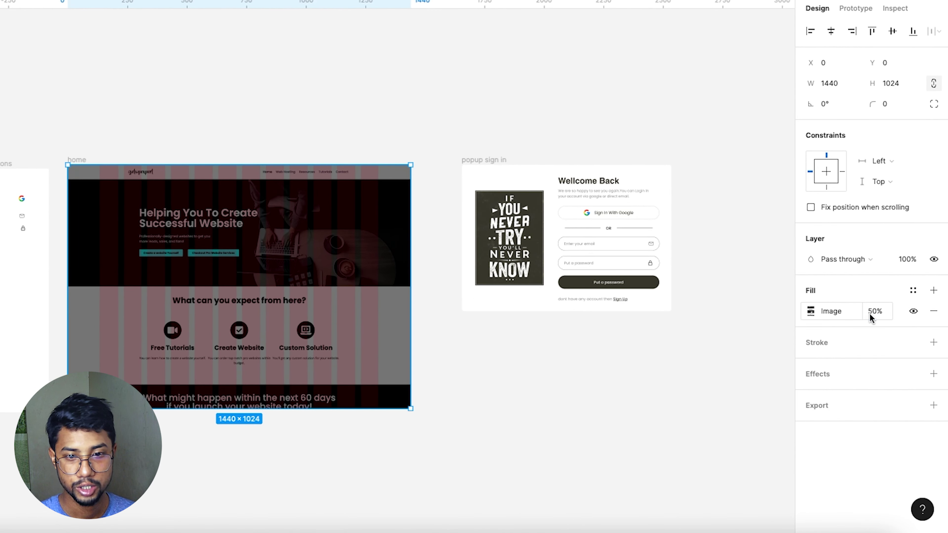
pyautogui.click(873, 312)
pyautogui.write('100')
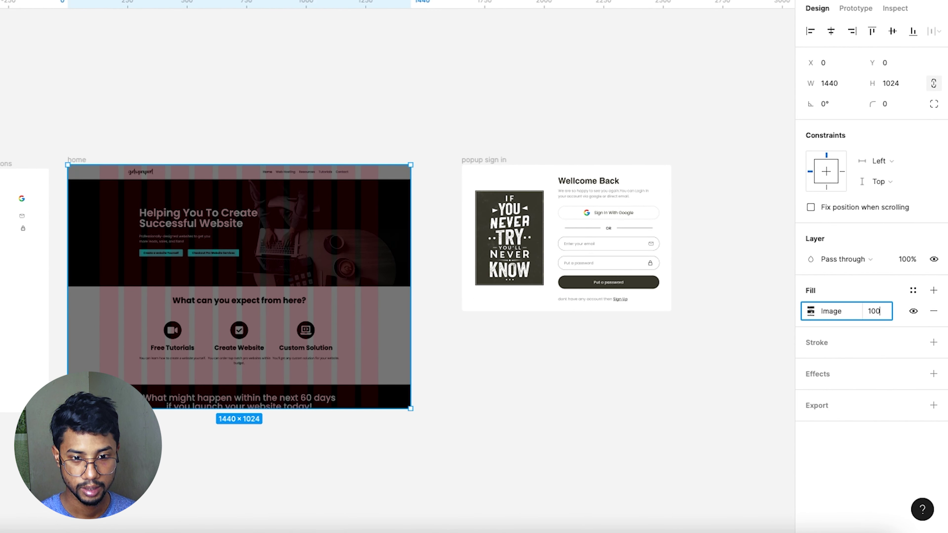
pyautogui.press('Return')
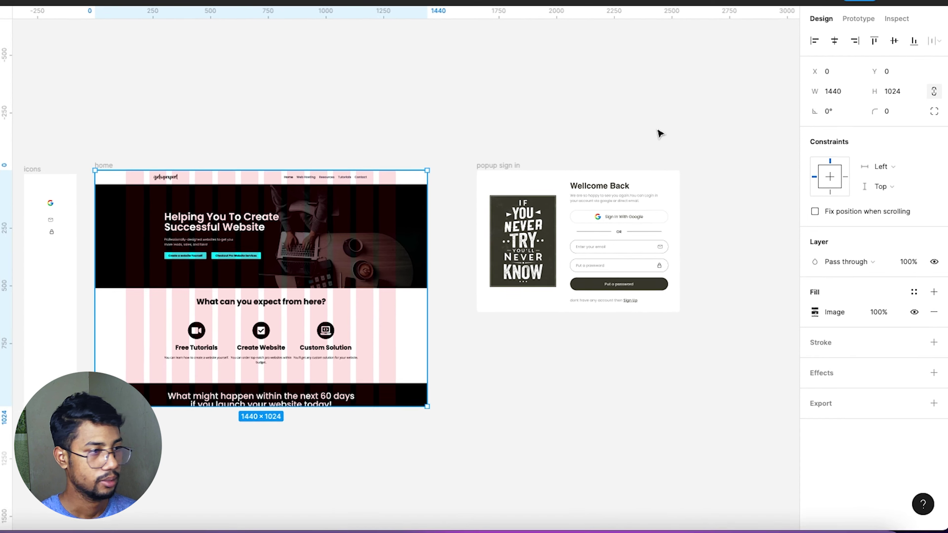
pyautogui.click(660, 133)
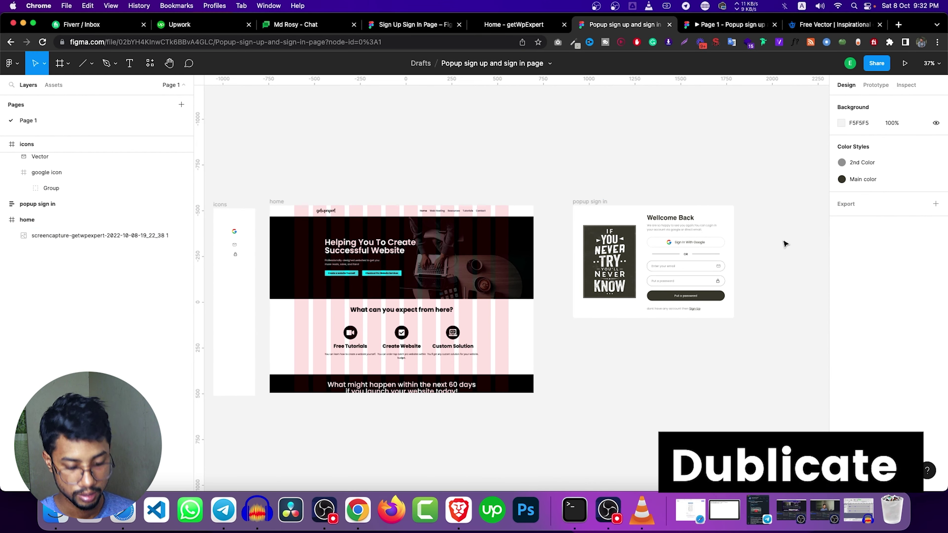
pyautogui.moveTo(787, 229); pyautogui.dragTo(663, 217)
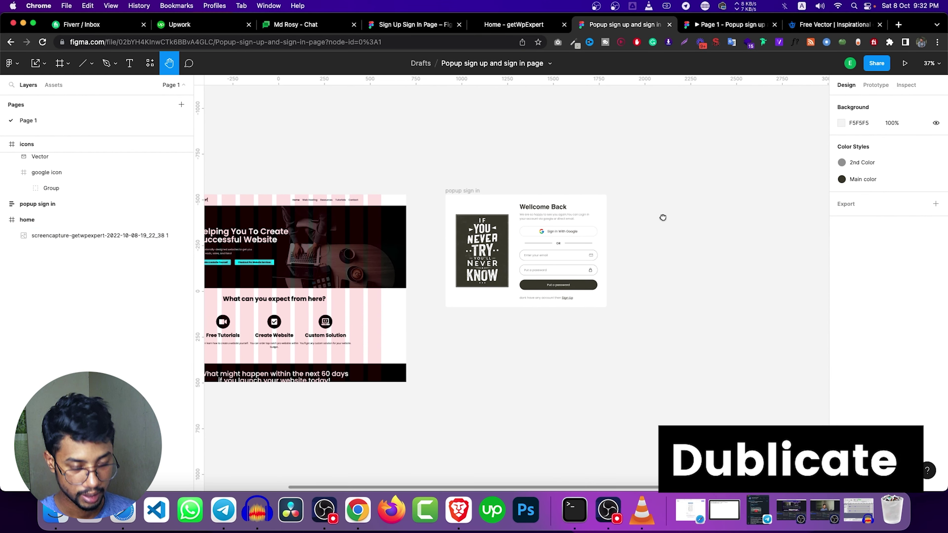
# Step: Duplicate the popup sign in frame to its right and rename the copy 'popup sign up'
pyautogui.press('v')
pyautogui.click(510, 195)
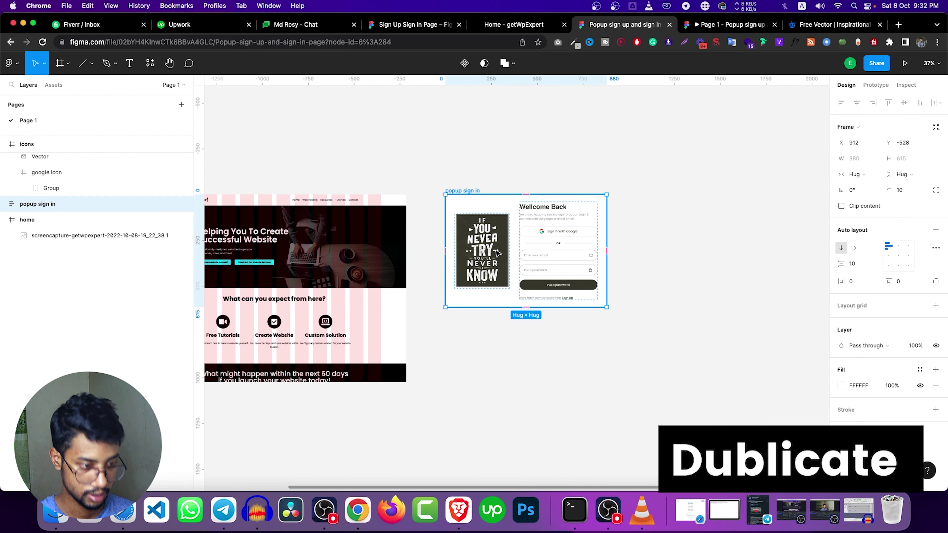
pyautogui.moveTo(498, 248); pyautogui.dragTo(684, 247)
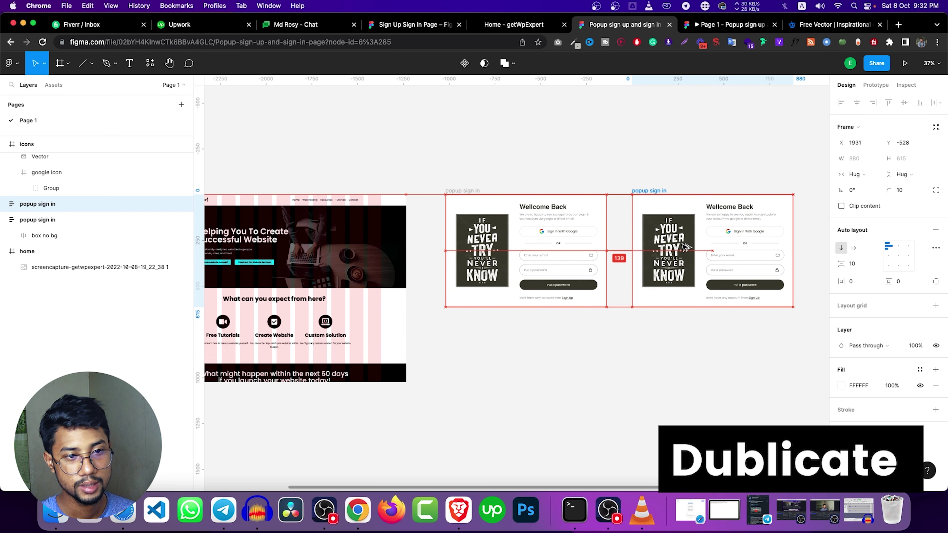
pyautogui.doubleClick(660, 190)
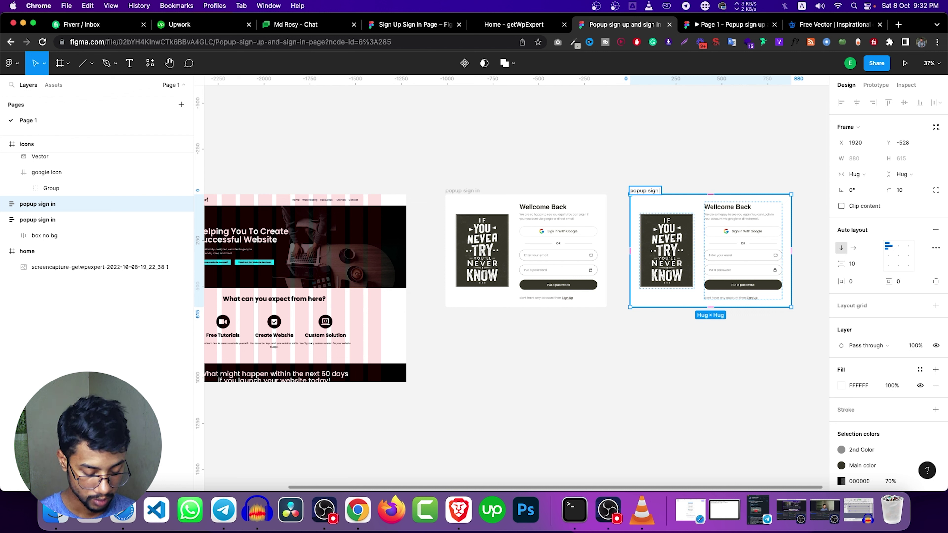
pyautogui.doubleClick(742, 210)
# Step: Replace the copy's Wellcome Back heading with 'Get's Started' from the reference file
pyautogui.click(413, 33)
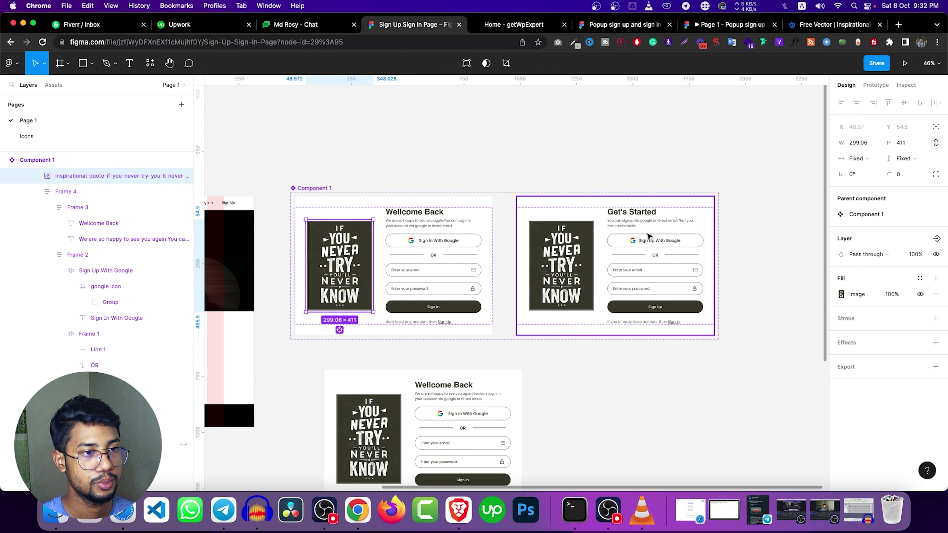
pyautogui.doubleClick(627, 215)
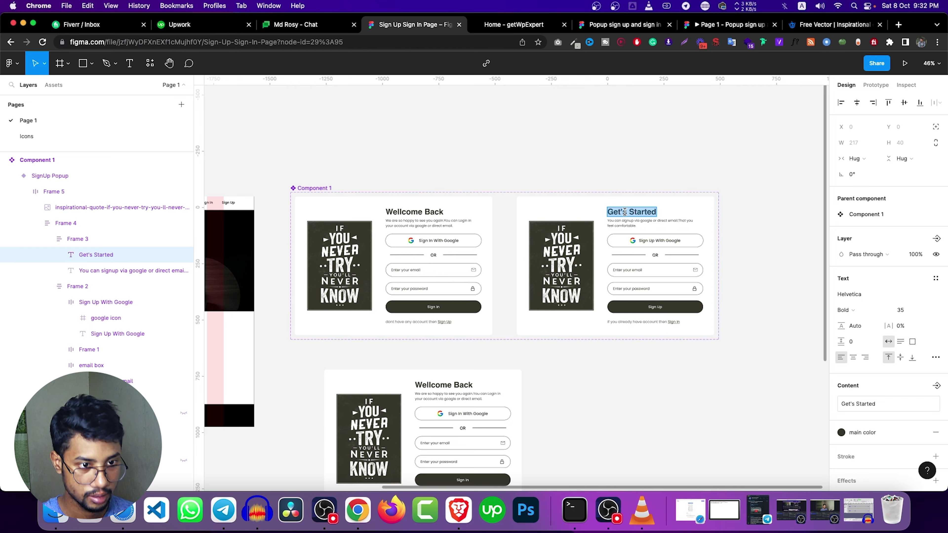
pyautogui.click(623, 24)
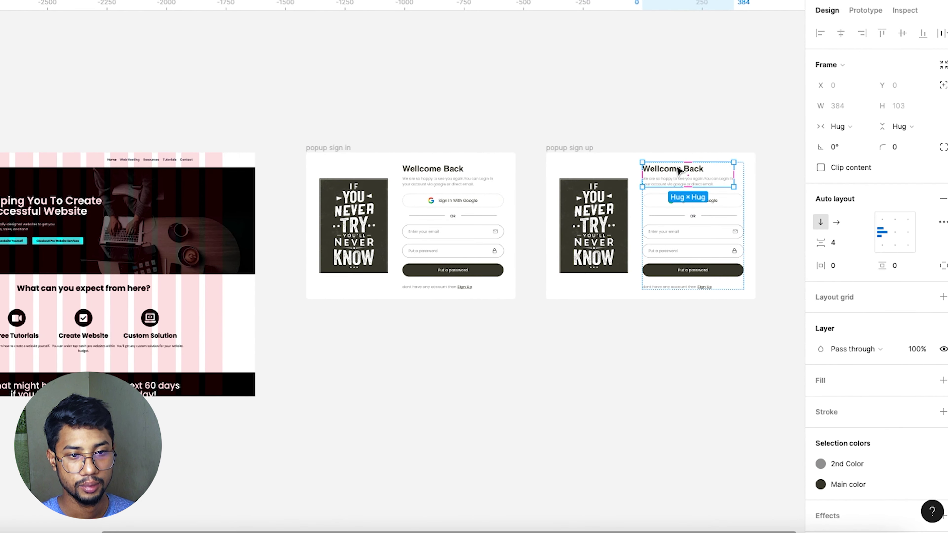
pyautogui.doubleClick(714, 198)
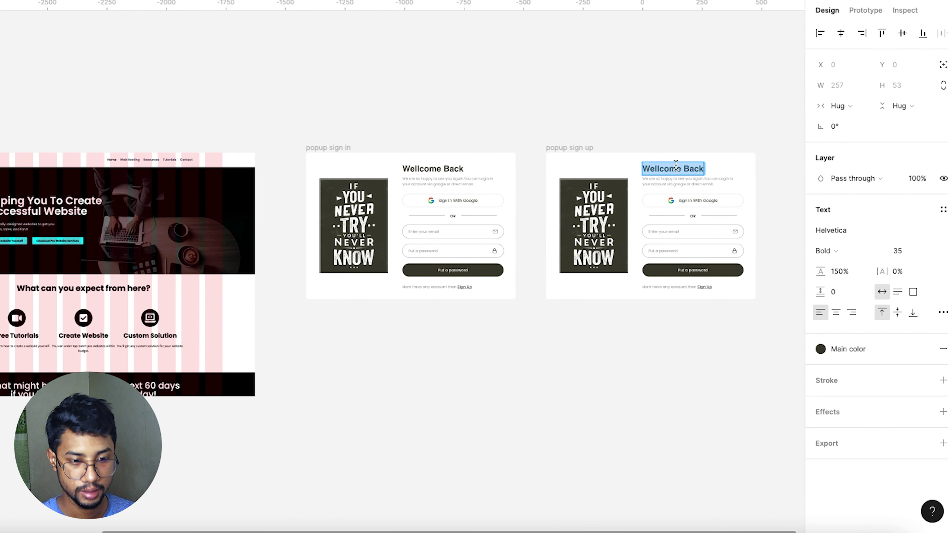
pyautogui.hotkey('ctrl', 'v')
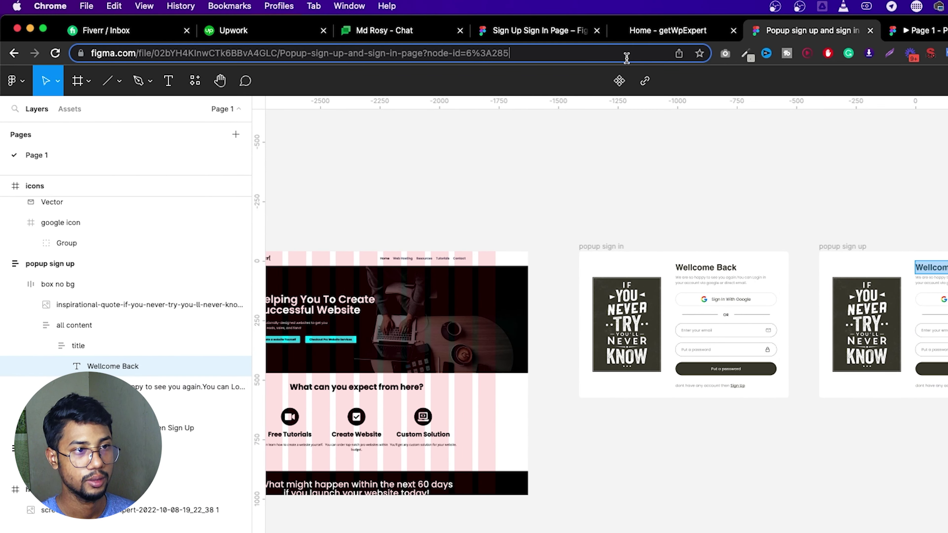
pyautogui.click(626, 54)
pyautogui.hotkey('ctrl', 'v')
pyautogui.hotkey('ctrl', 'z')
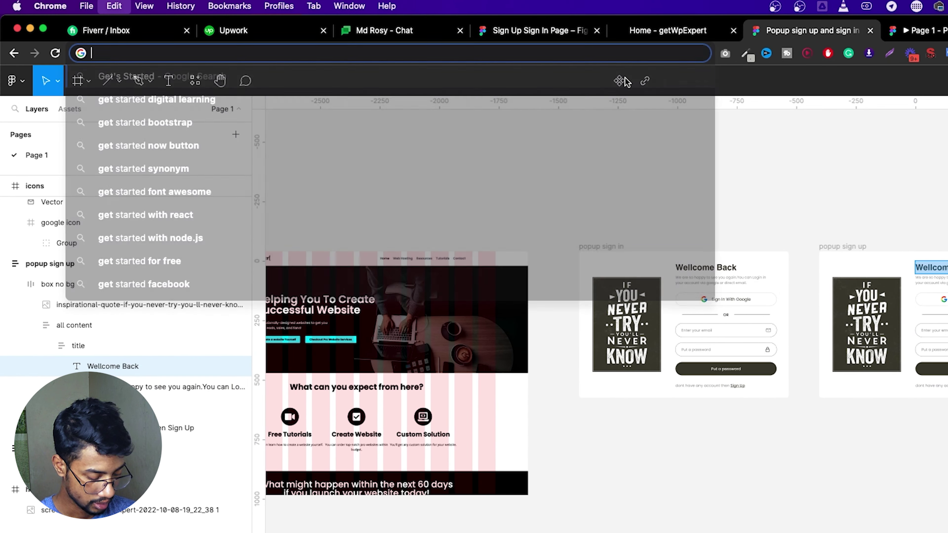
pyautogui.hotkey('ctrl', 'v')
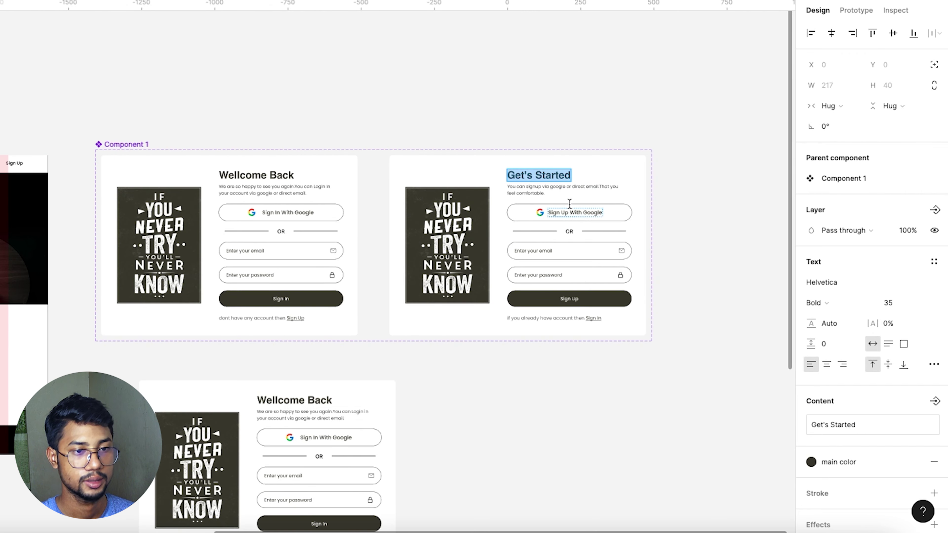
# Step: Paste the subtitle 'You can signup via google or direct email.That you feel comfortable.'
pyautogui.click(557, 189)
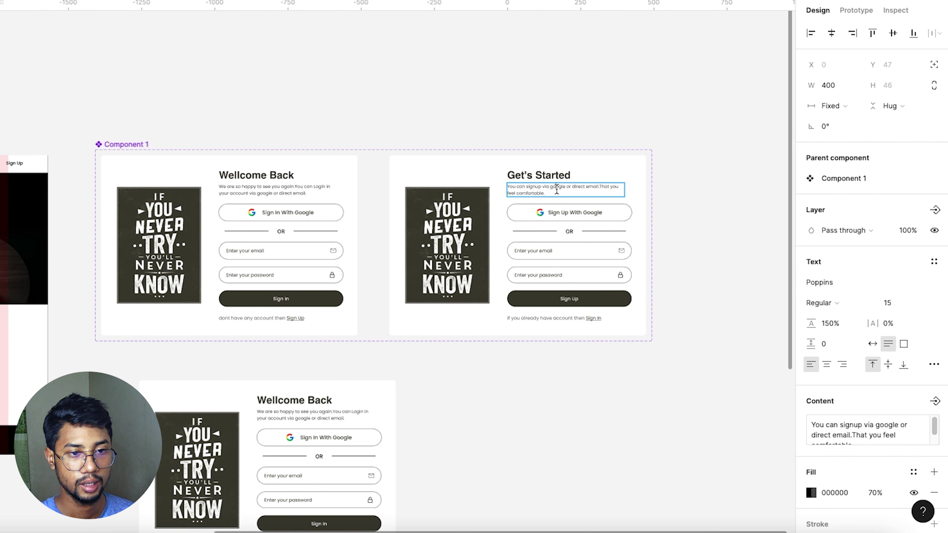
pyautogui.doubleClick(556, 189)
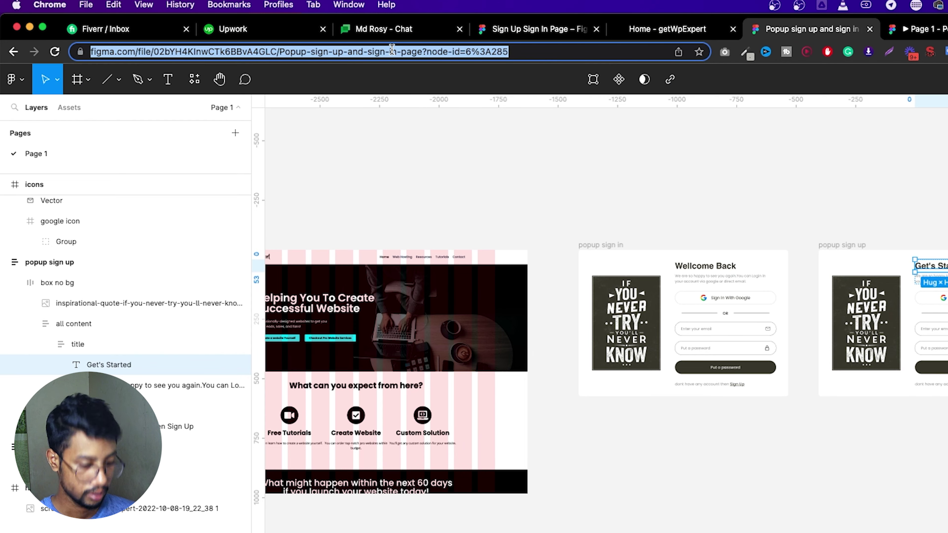
pyautogui.hotkey('ctrl', 'v')
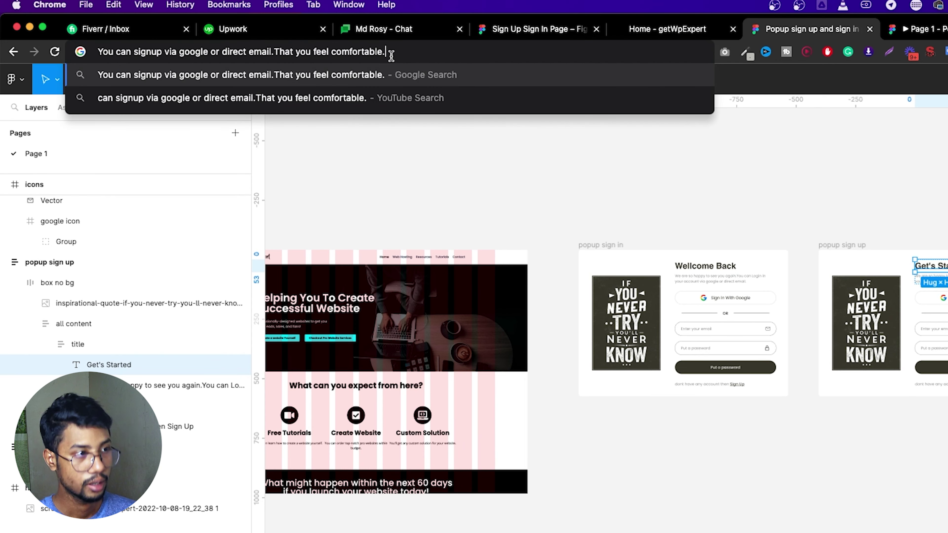
pyautogui.hotkey('ctrl', 'a')
pyautogui.hotkey('ctrl', 'x')
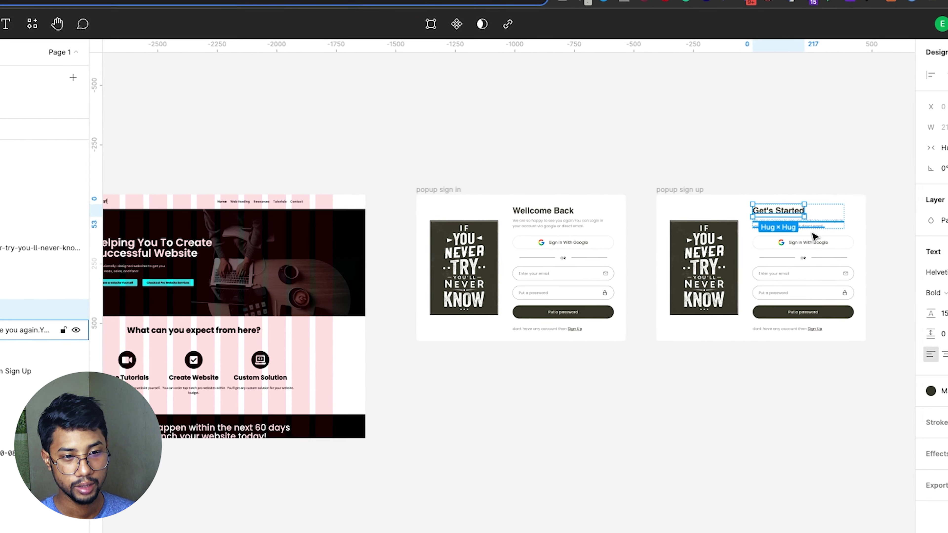
pyautogui.hotkey('ctrl', 'v')
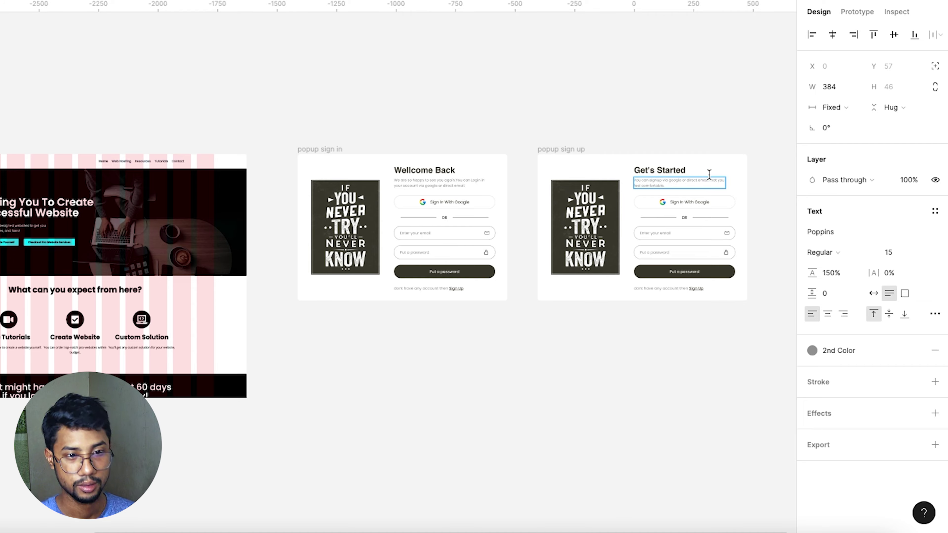
pyautogui.press('Escape')
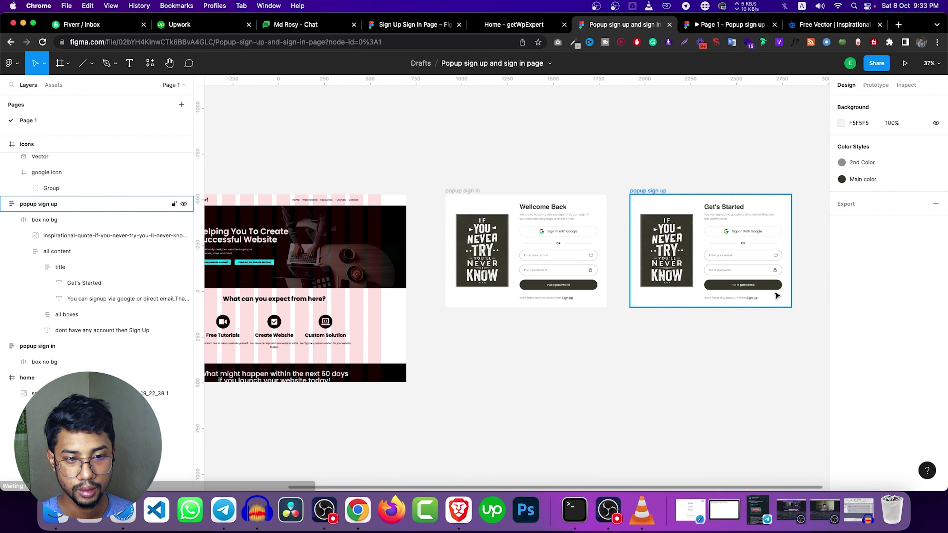
pyautogui.hscroll(3, 776, 295)
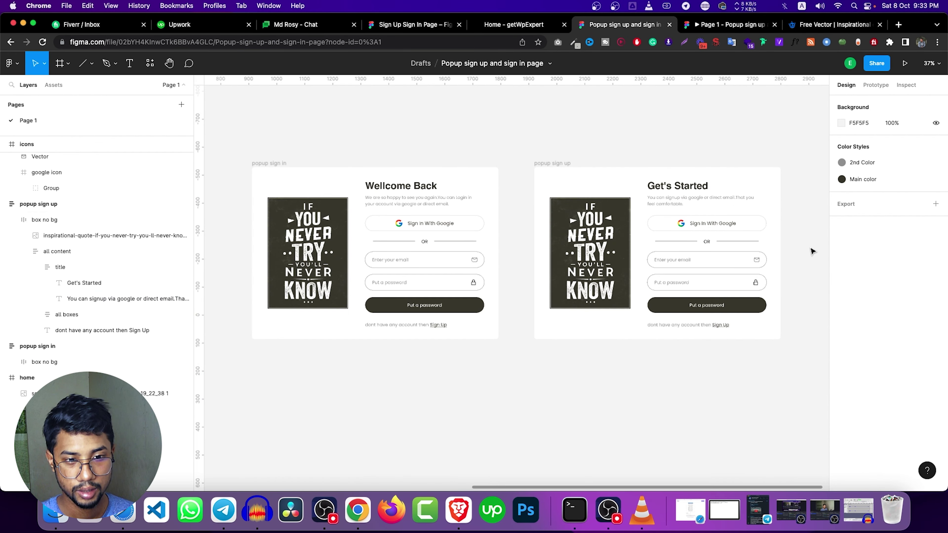
pyautogui.scroll(5, 725, 324)
# Step: Relabel the popup buttons: 'Sign In' on the sign-in popup, Sign Up on the sign-up popup
pyautogui.click(343, 320)
pyautogui.doubleClick(344, 319)
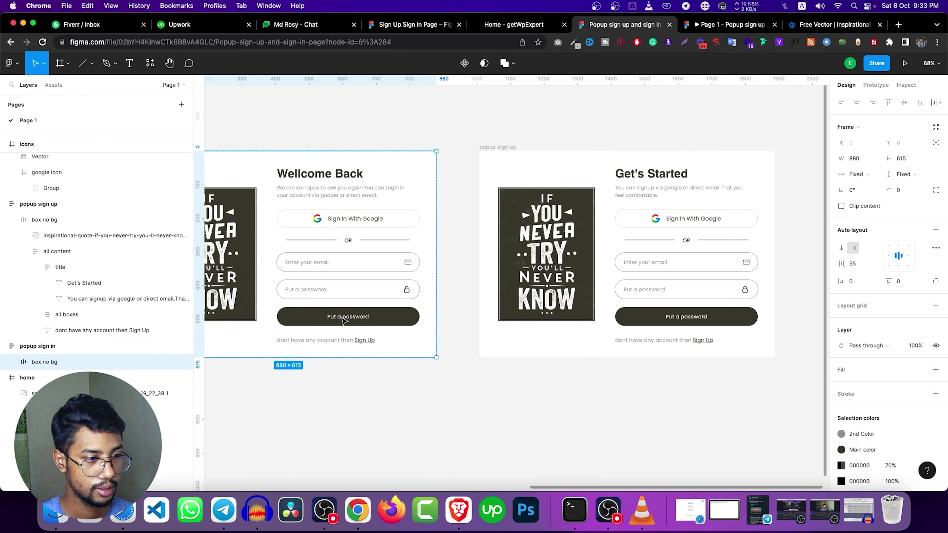
pyautogui.doubleClick(343, 320)
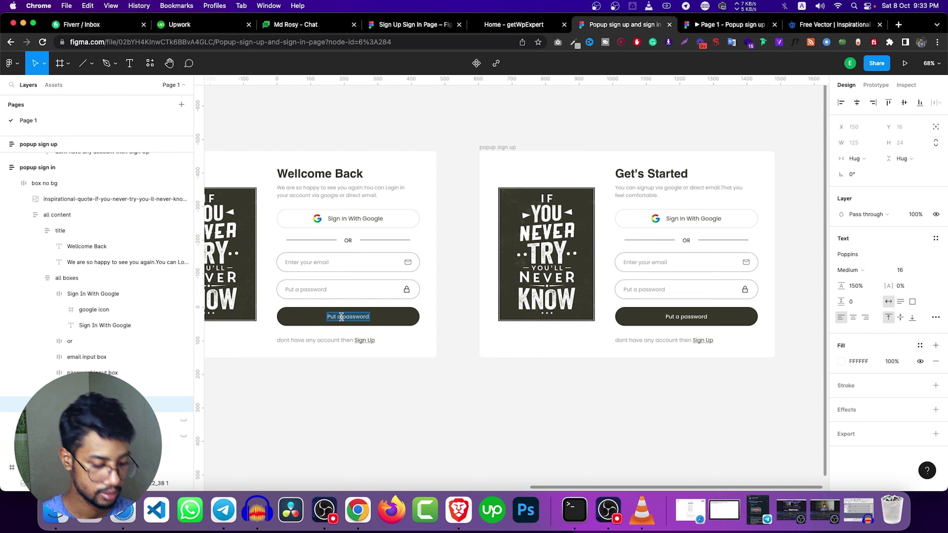
pyautogui.write('Sign')
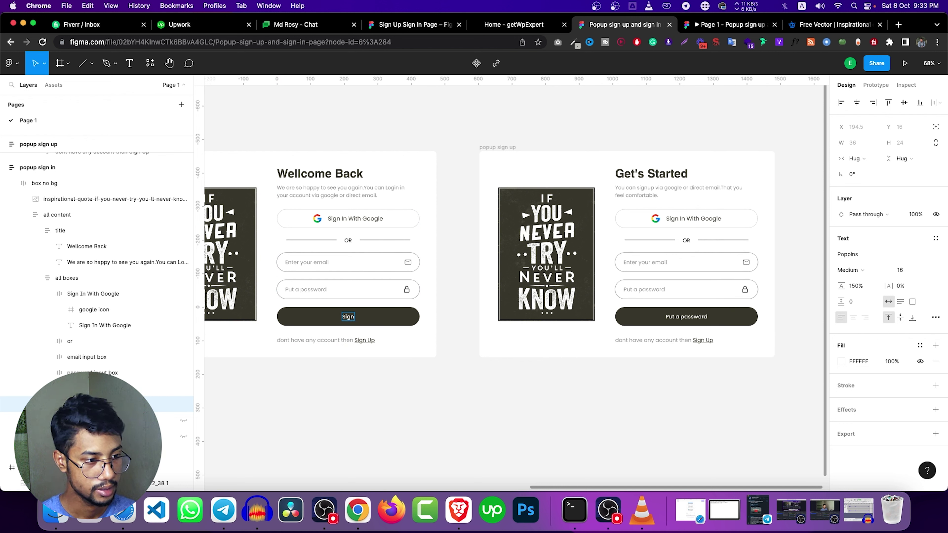
pyautogui.write(' In')
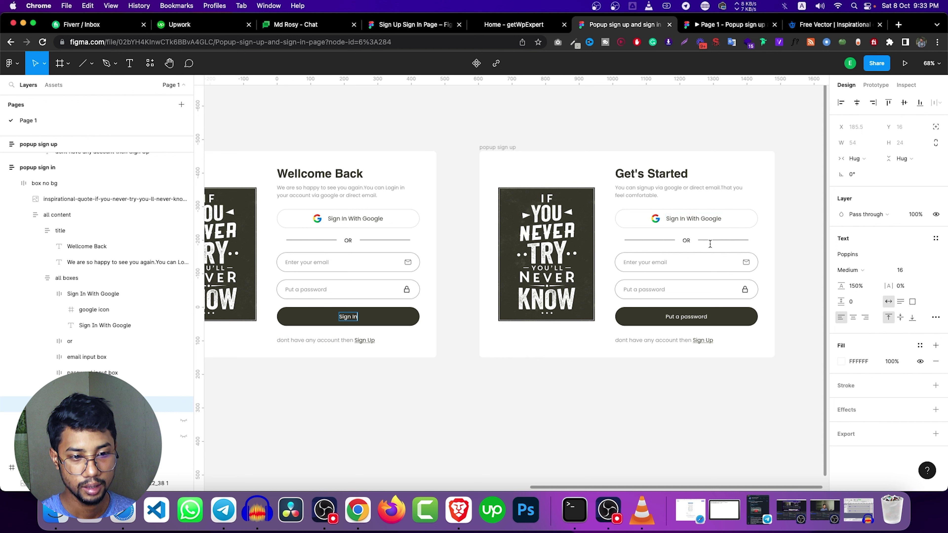
pyautogui.doubleClick(683, 315)
pyautogui.write('Sign Up')
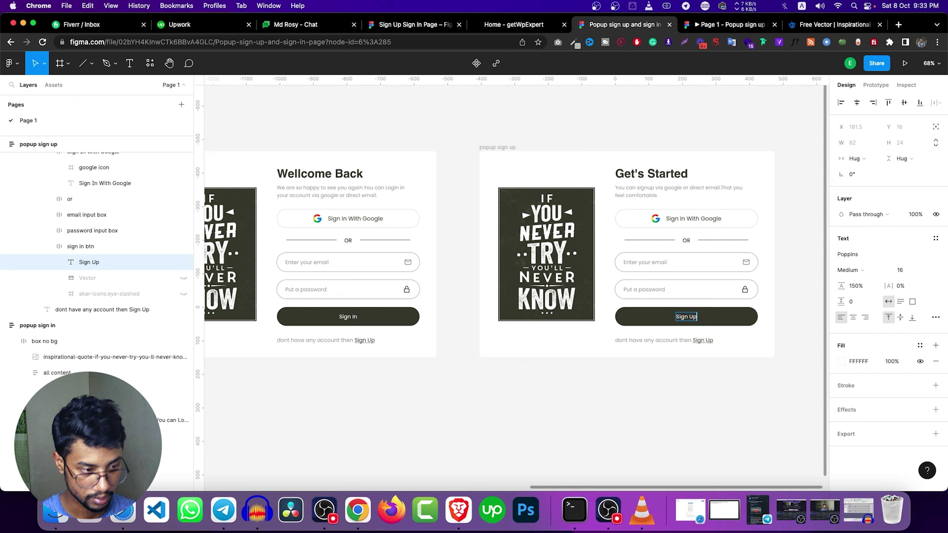
# Step: Replace the sign-up footer with 'if you already have account then Sign in', widened to one line
pyautogui.click(407, 26)
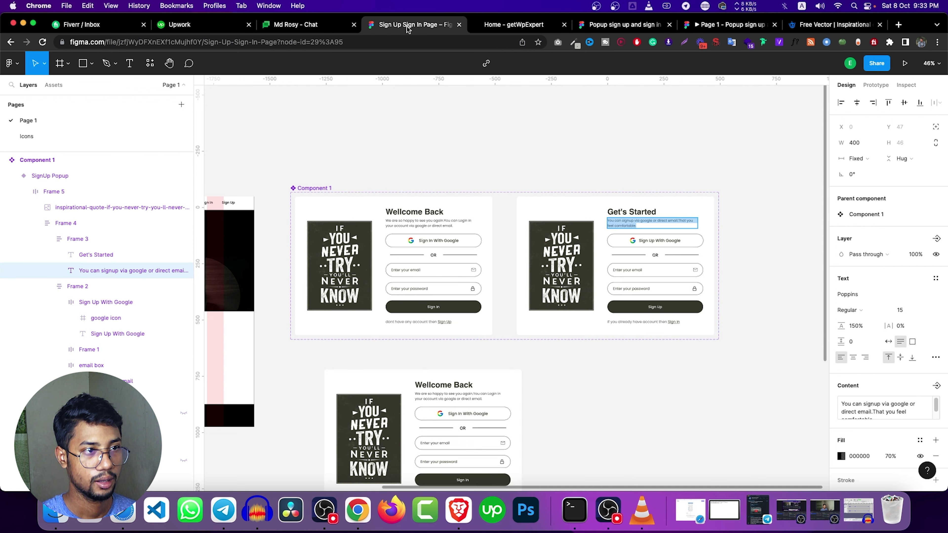
pyautogui.doubleClick(609, 322)
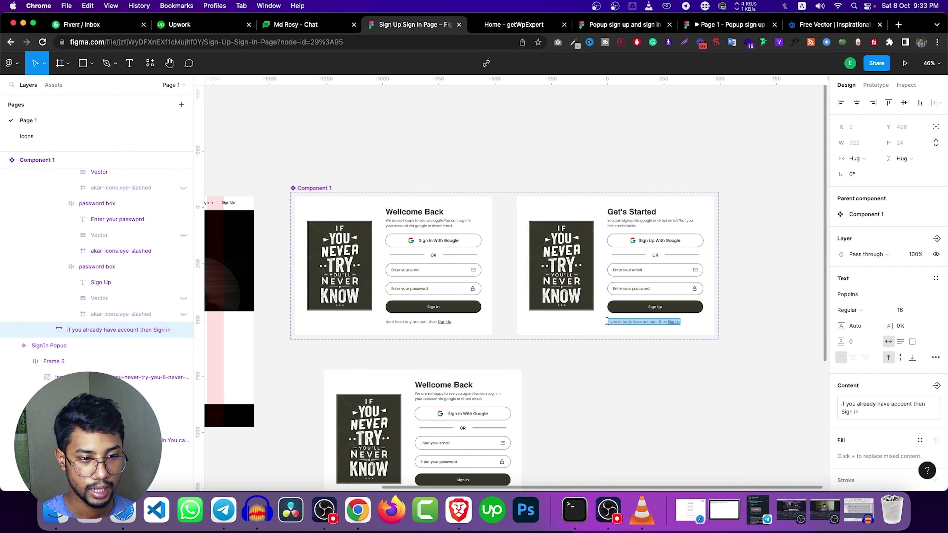
pyautogui.click(626, 24)
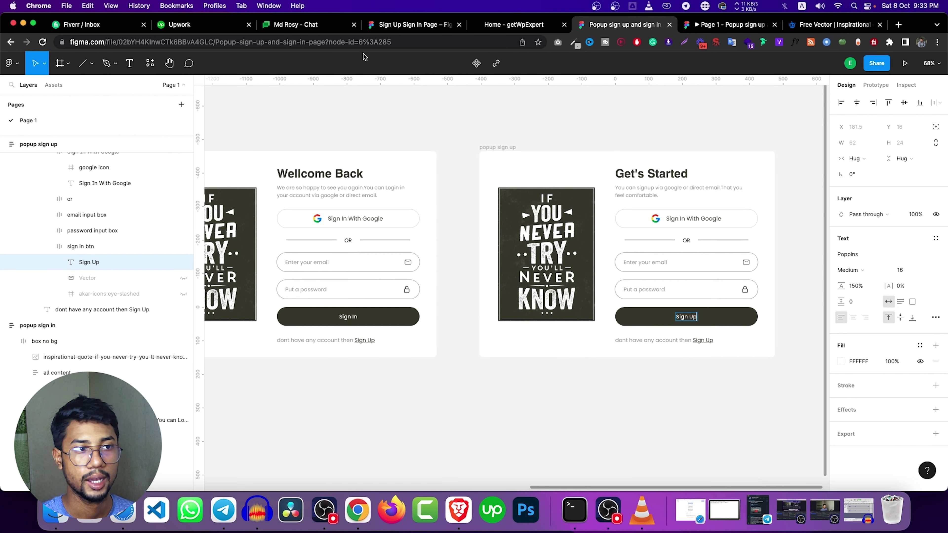
pyautogui.click(369, 42)
pyautogui.press('super+v')
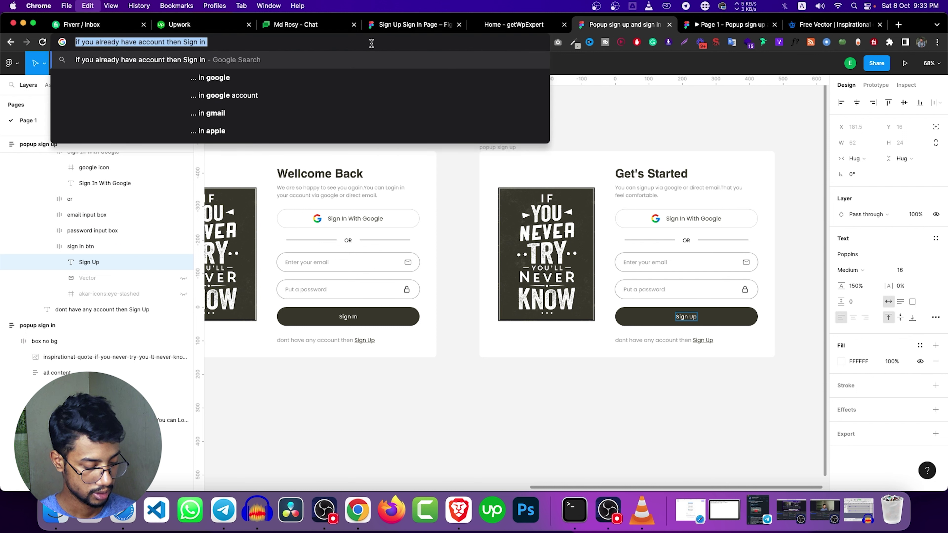
pyautogui.press('super+a')
pyautogui.press('BackSpace')
pyautogui.doubleClick(684, 339)
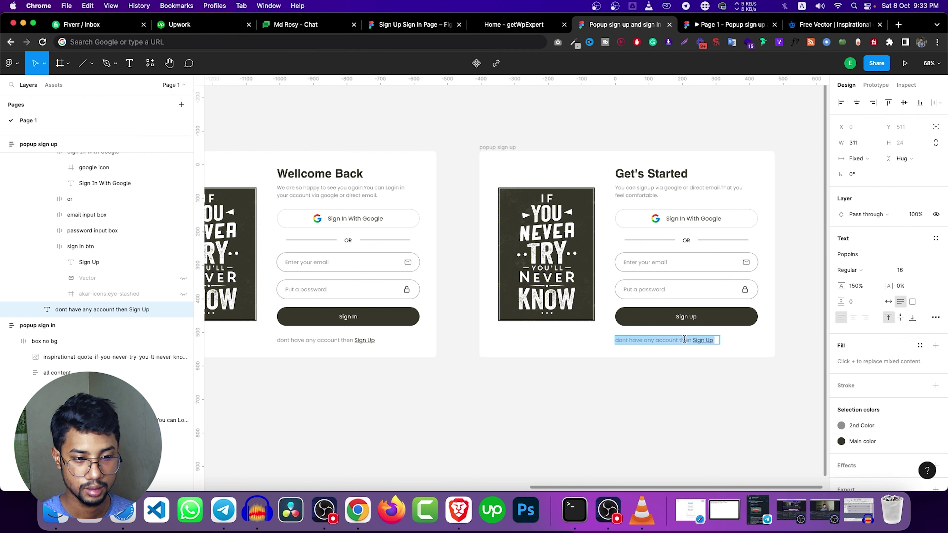
pyautogui.press('super+v')
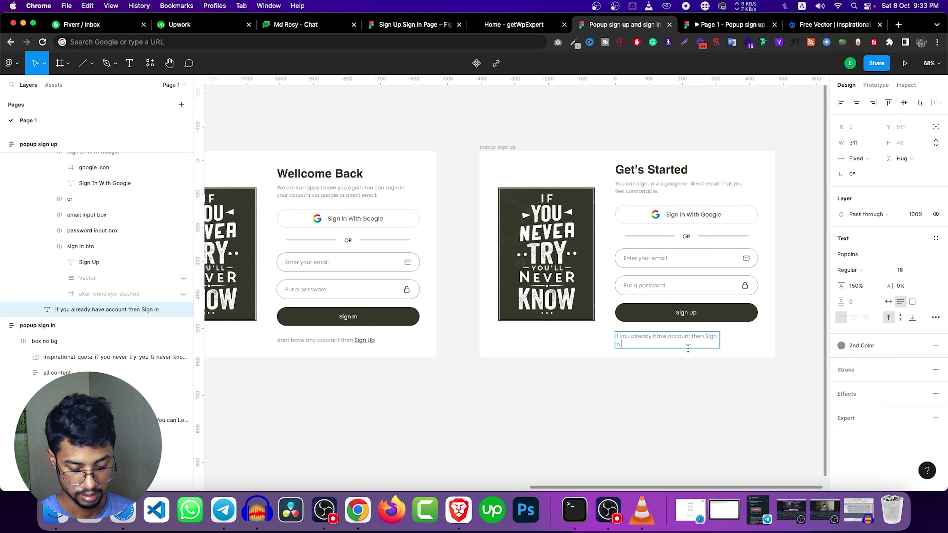
pyautogui.press('Escape')
pyautogui.moveTo(721, 343); pyautogui.dragTo(734, 344)
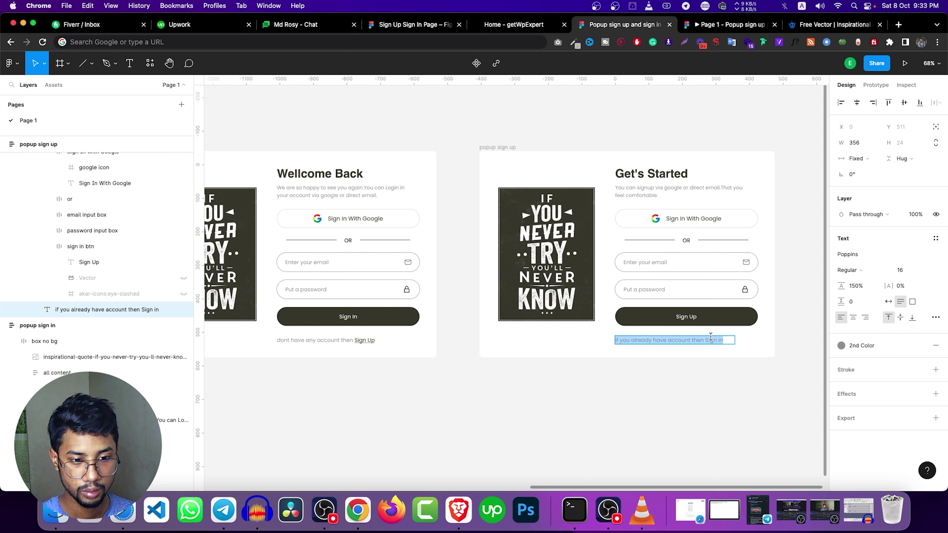
# Step: Give the footer's 'Sign in' words the Main color style
pyautogui.doubleClick(708, 342)
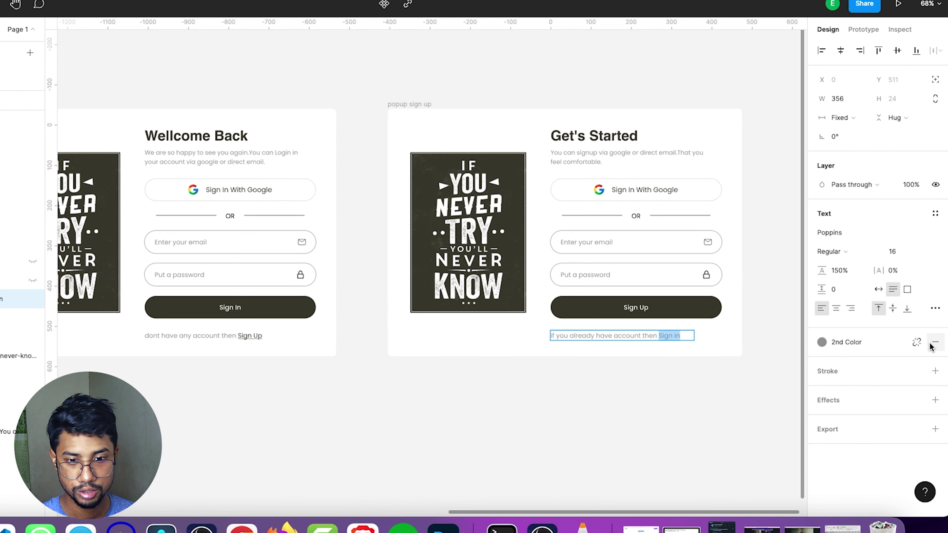
pyautogui.click(920, 345)
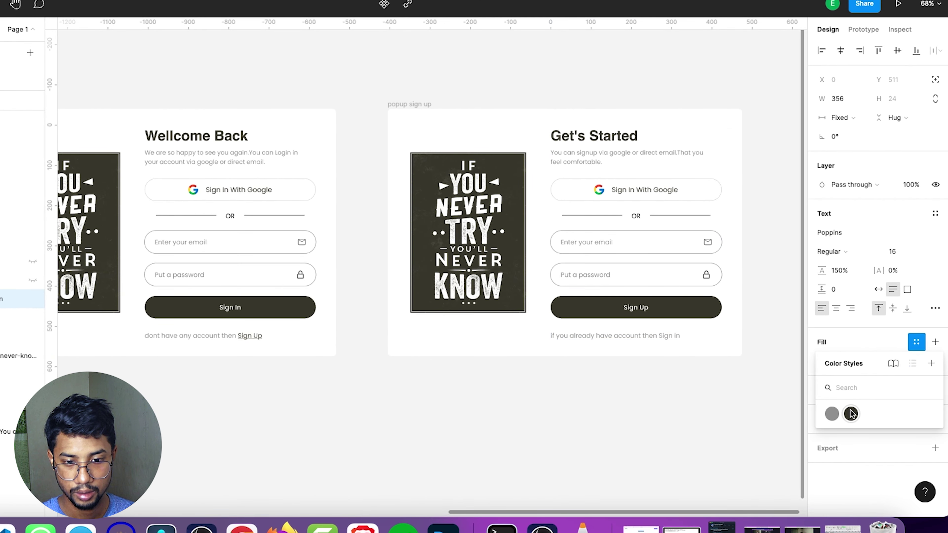
pyautogui.click(851, 413)
pyautogui.click(935, 308)
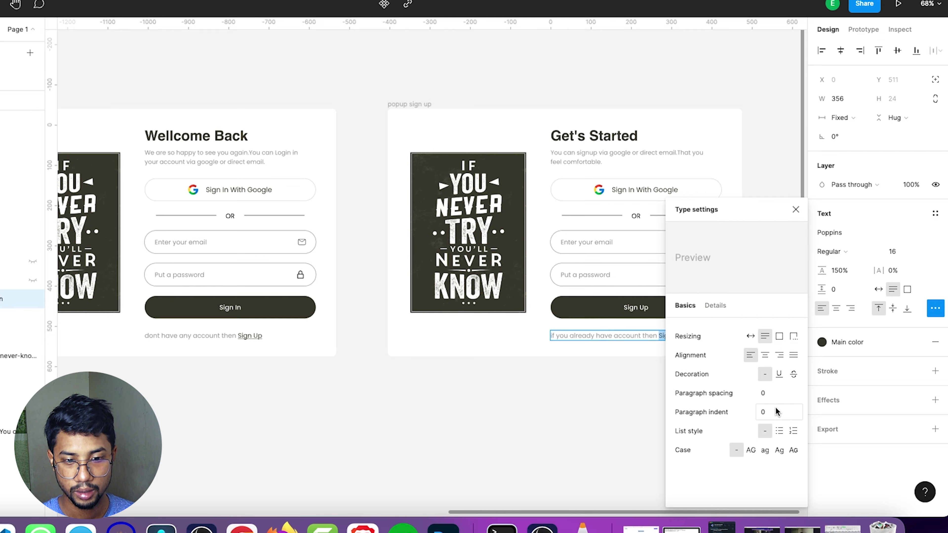
pyautogui.press('Escape')
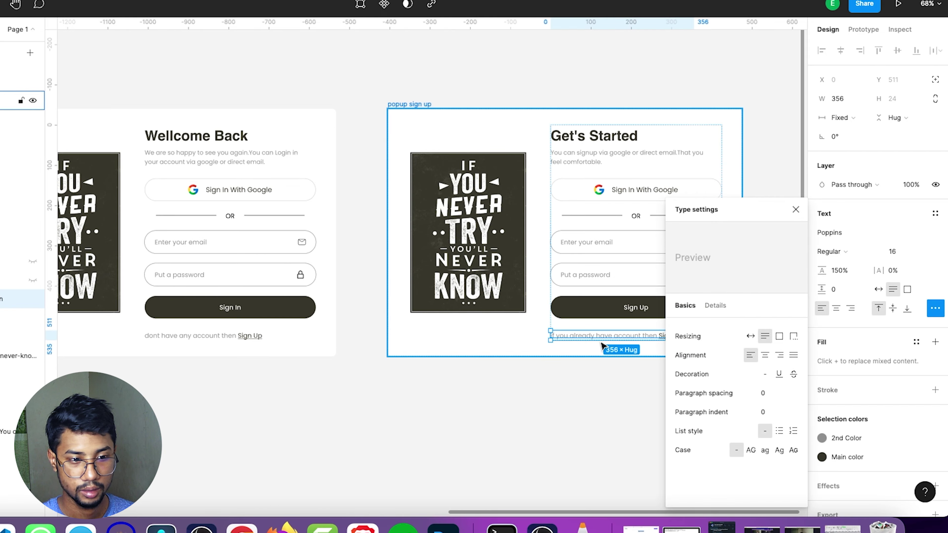
pyautogui.click(546, 411)
pyautogui.click(654, 345)
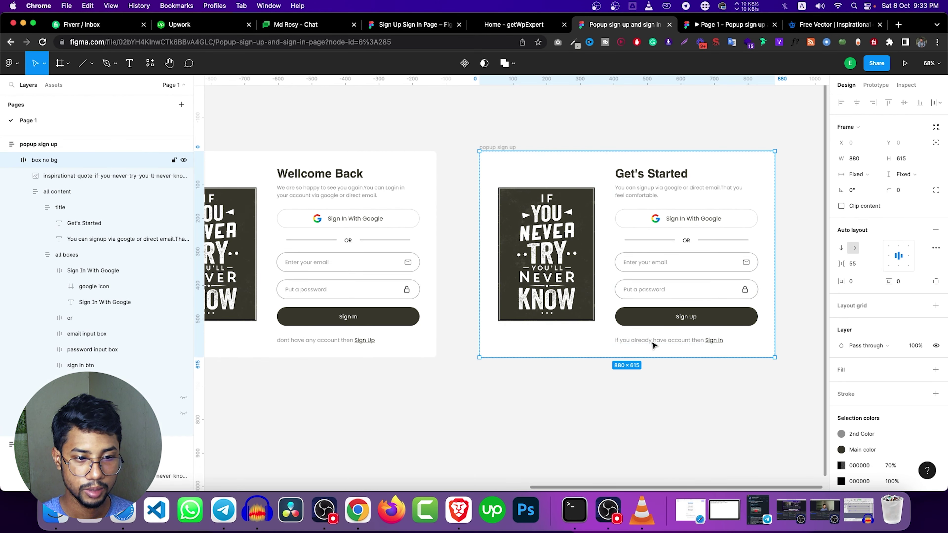
pyautogui.doubleClick(653, 345)
pyautogui.click(633, 430)
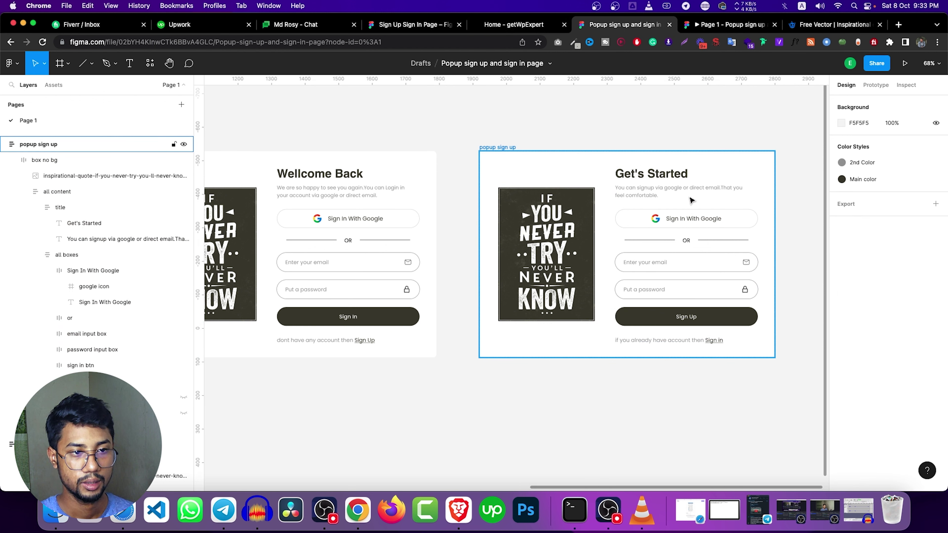
# Step: Change the sign-up popup's Google button to read 'Sign Up With Google'
pyautogui.doubleClick(678, 221)
pyautogui.click(678, 221)
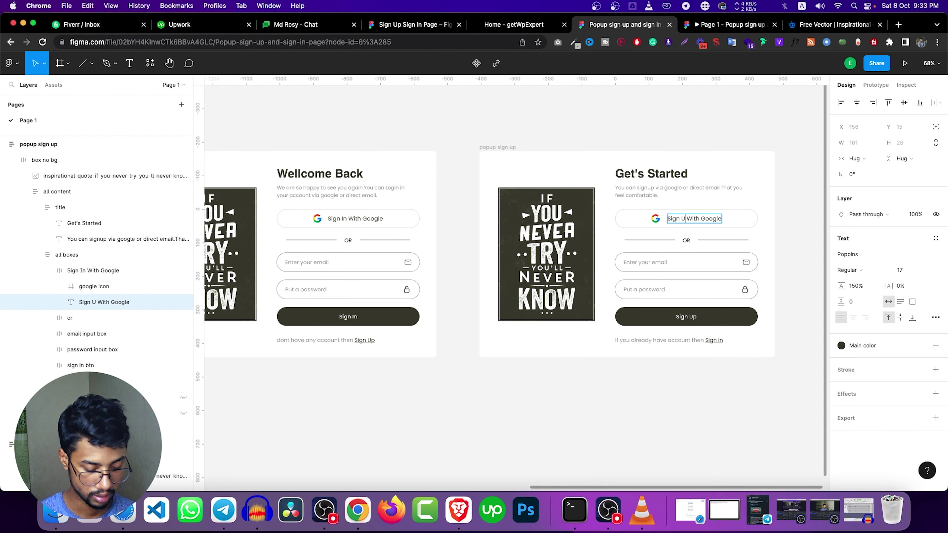
pyautogui.write('Up')
pyautogui.press('Escape')
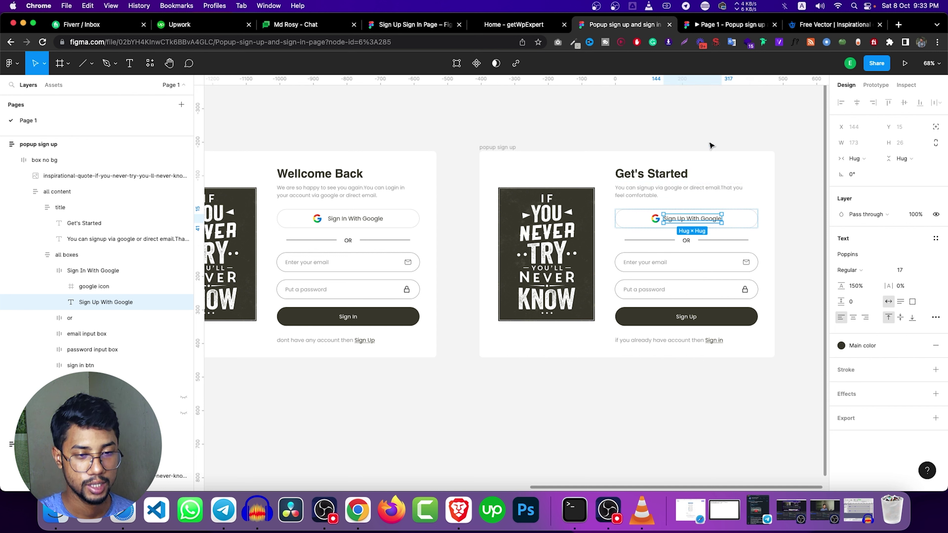
pyautogui.click(722, 142)
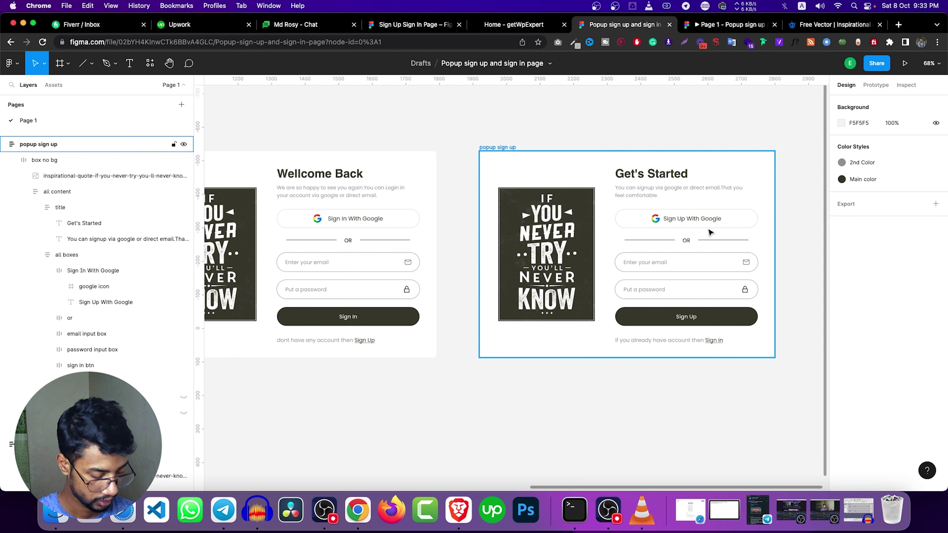
pyautogui.scroll(-3, 709, 236)
# Step: Combine popup sign in and popup sign up into a component set, renaming it 'popup sign in and sign up'
pyautogui.scroll(-5, 709, 236)
pyautogui.click(409, 181)
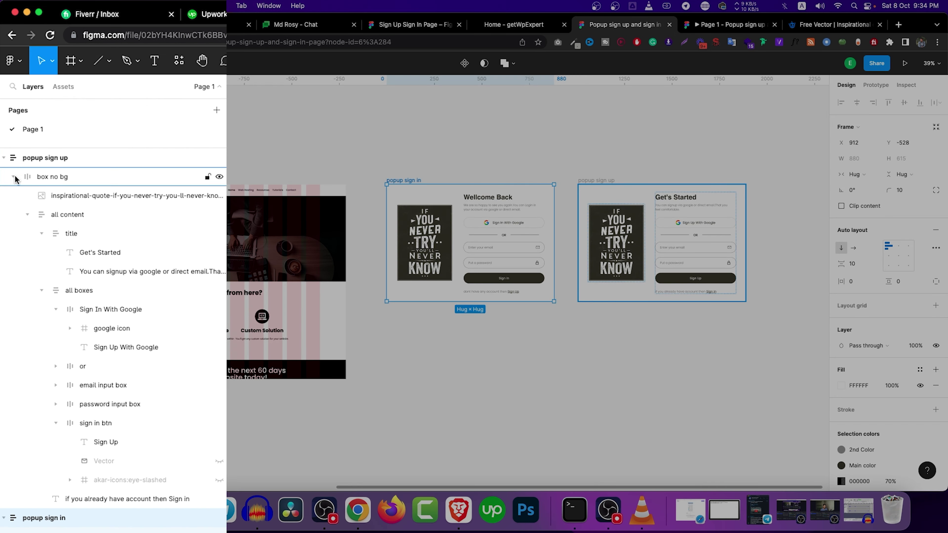
pyautogui.click(11, 160)
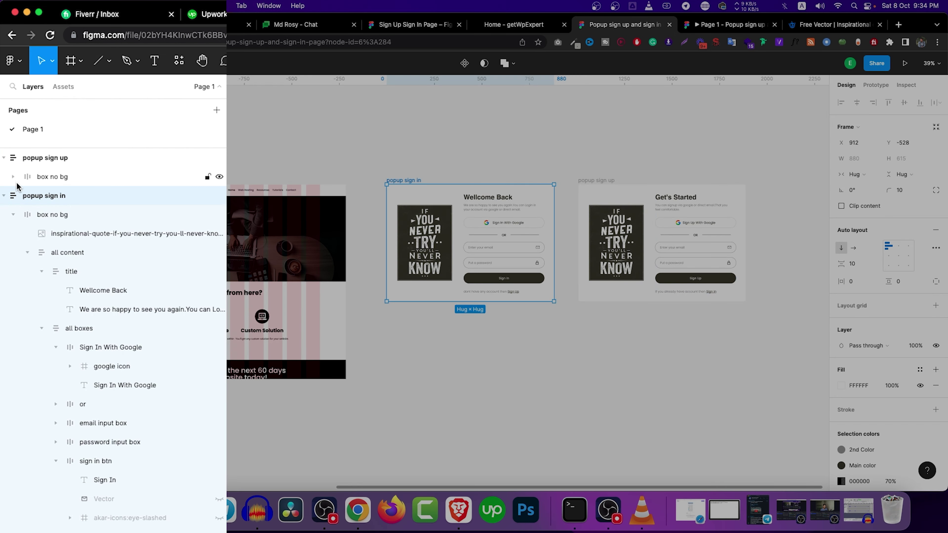
pyautogui.click(8, 196)
pyautogui.click(37, 181)
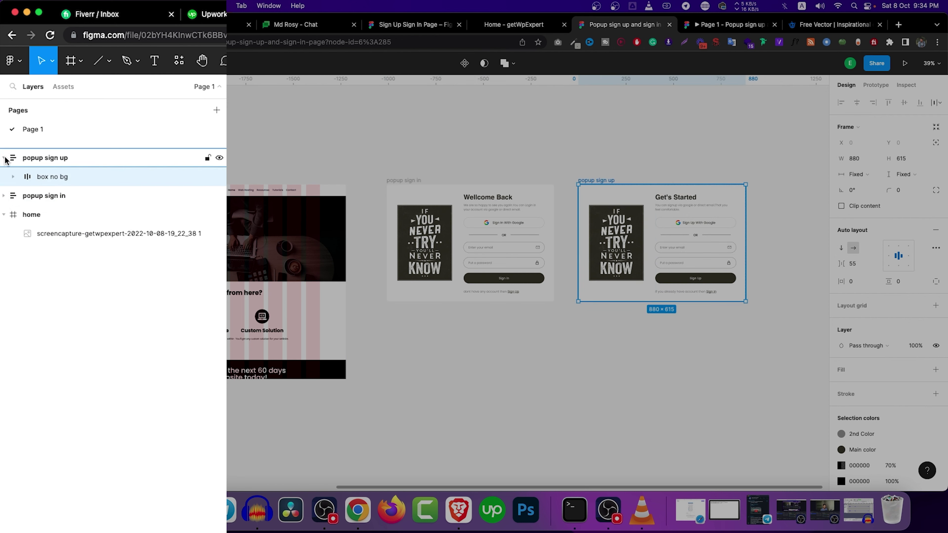
pyautogui.click(5, 159)
pyautogui.click(32, 178)
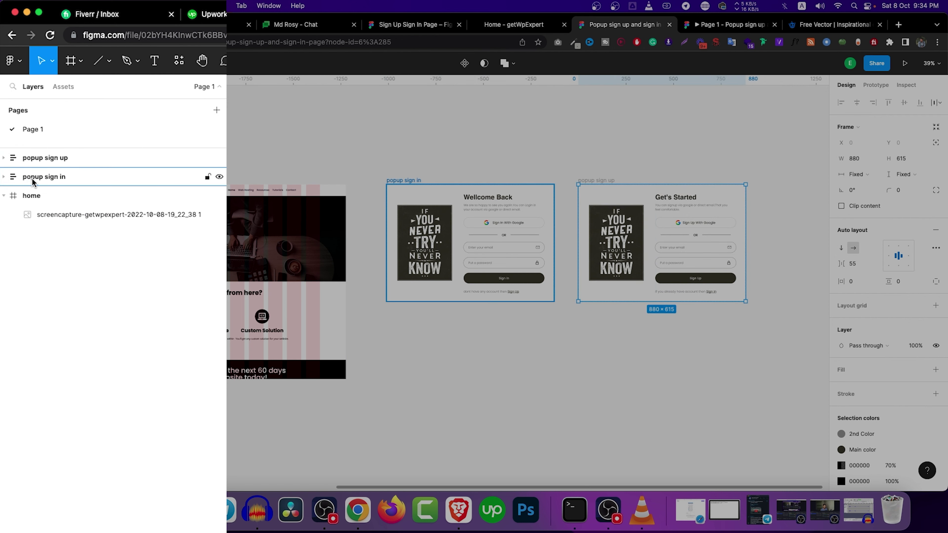
pyautogui.click(472, 62)
pyautogui.click(472, 115)
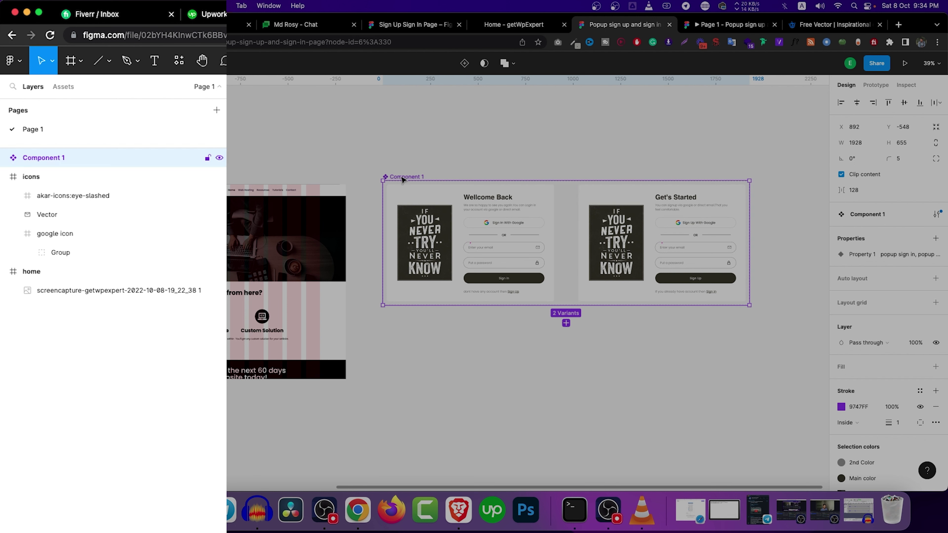
pyautogui.doubleClick(99, 164)
pyautogui.write('p')
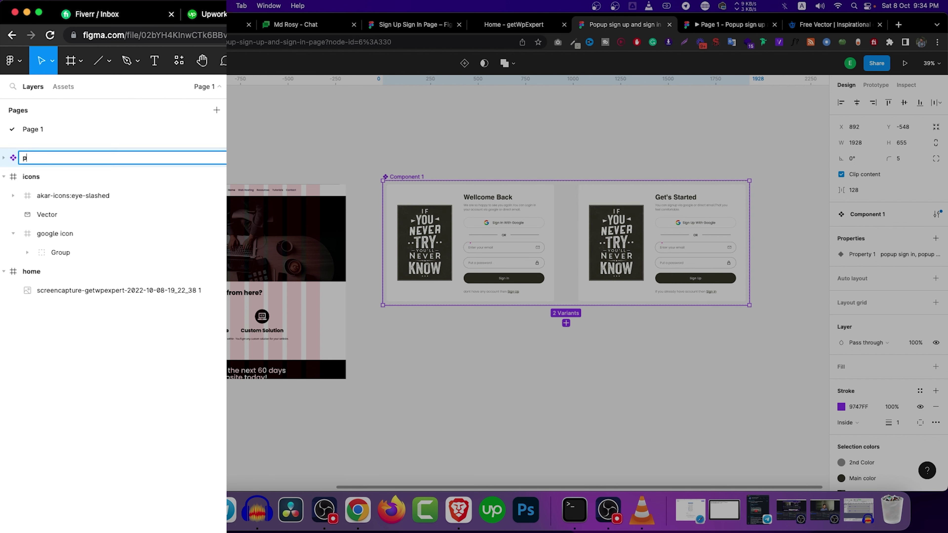
pyautogui.write('opup sign in and sign up')
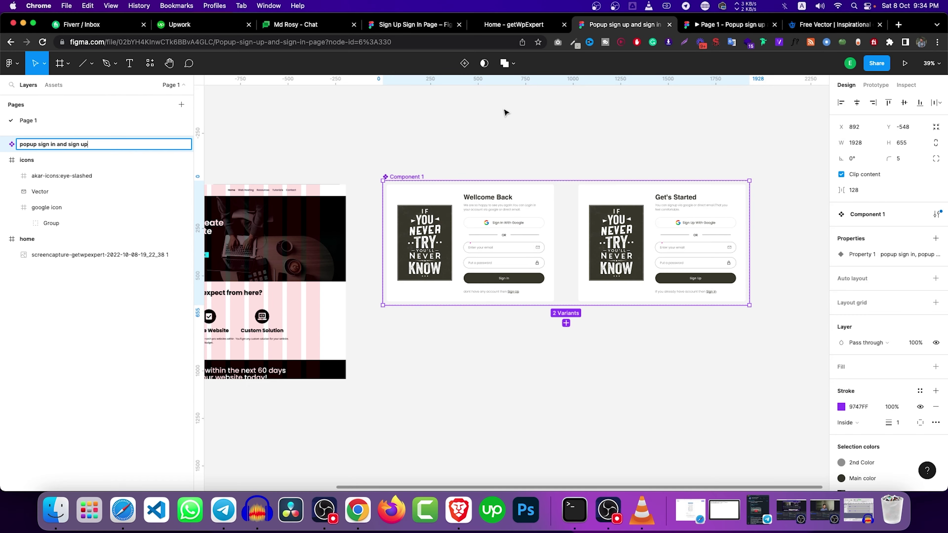
# Step: Confirm the component set's name and move it above the home page
pyautogui.click(514, 119)
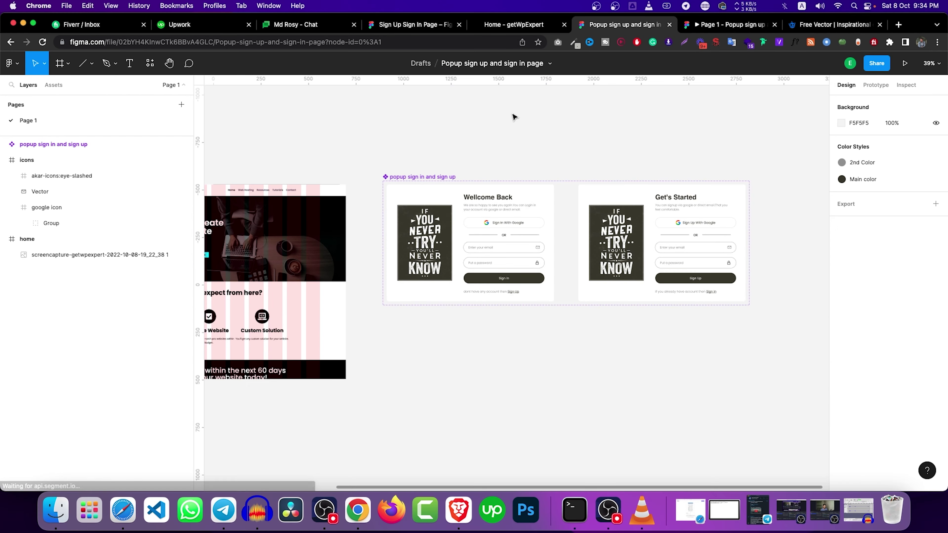
pyautogui.scroll(3, 436, 237)
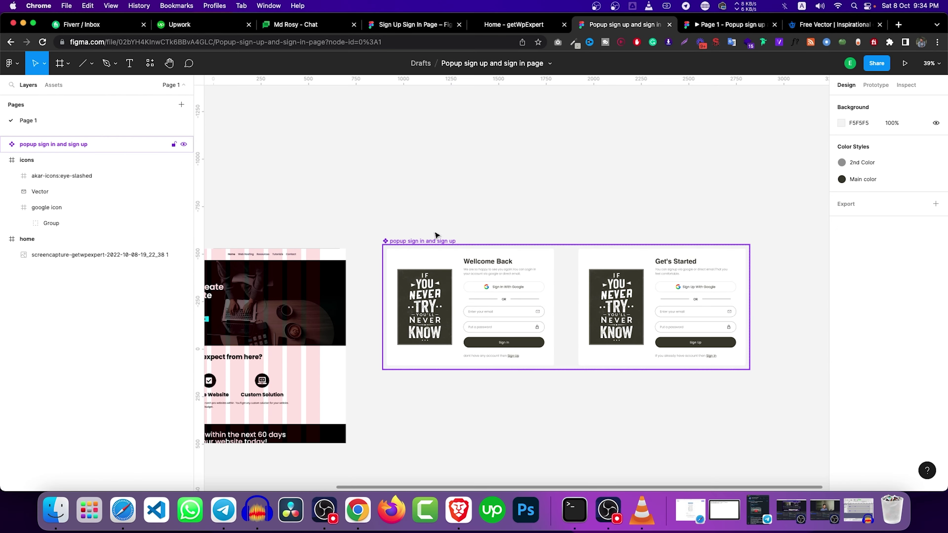
pyautogui.scroll(-2, 510, 272)
pyautogui.click(445, 246)
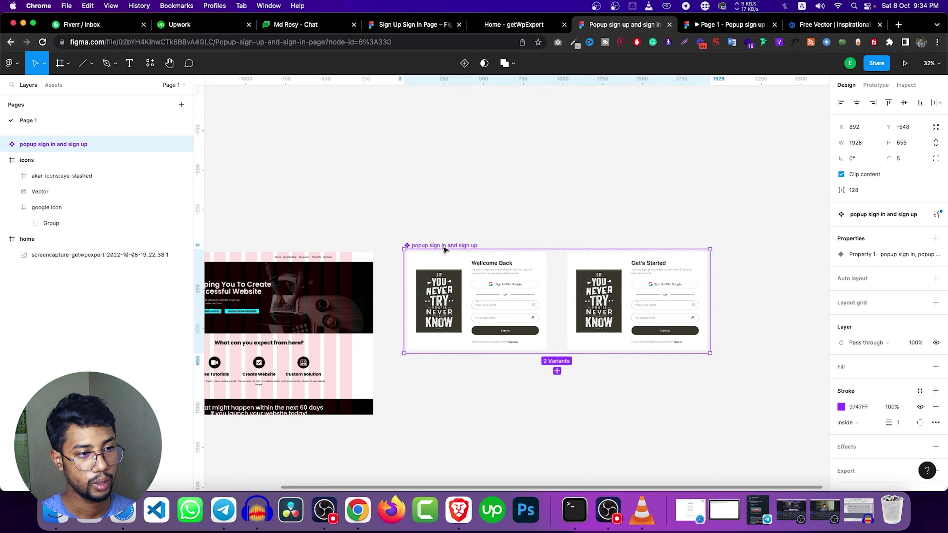
pyautogui.moveTo(447, 239); pyautogui.dragTo(420, 113)
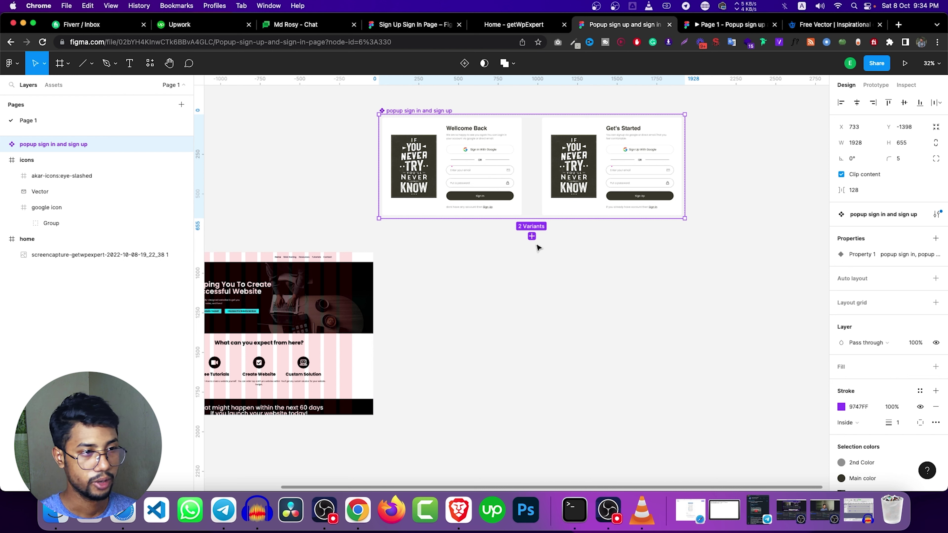
pyautogui.click(496, 298)
# Step: Place a Wellcome Back popup instance from Assets beside the home page
pyautogui.scroll(-1, 336, 254)
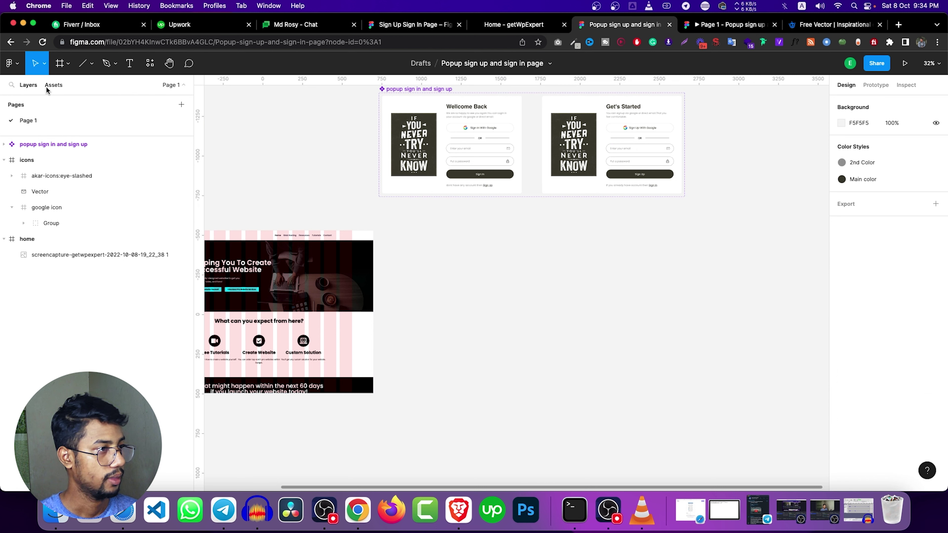
pyautogui.scroll(1, 501, 145)
pyautogui.click(54, 84)
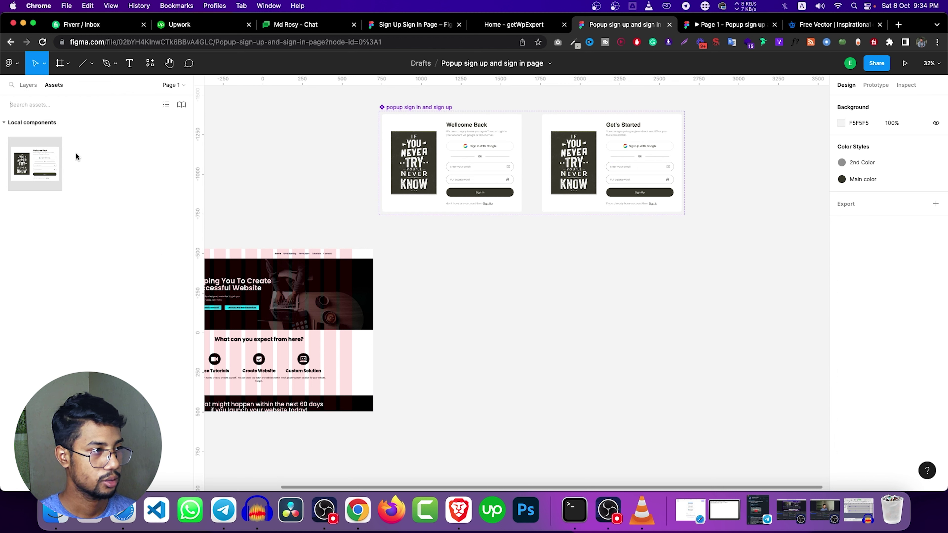
pyautogui.moveTo(35, 164); pyautogui.dragTo(579, 321)
pyautogui.scroll(1, 549, 244)
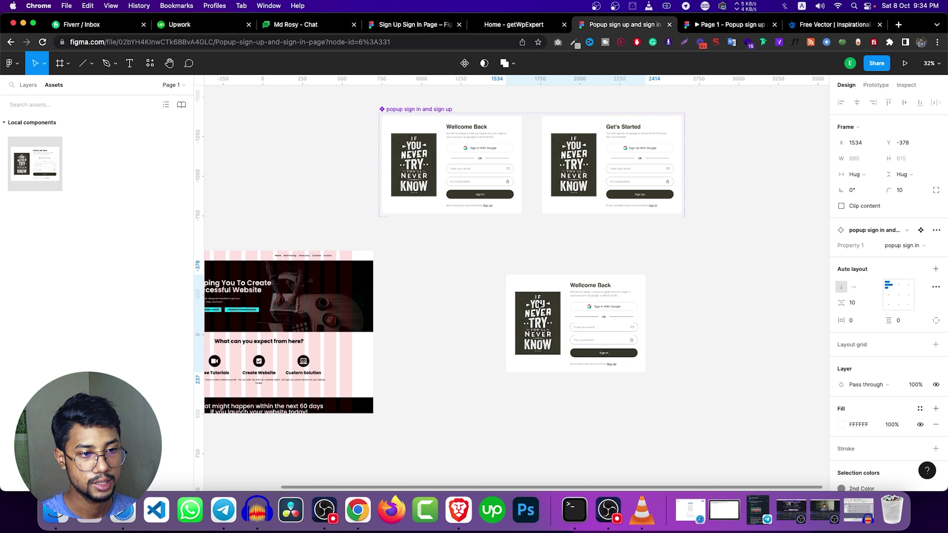
pyautogui.moveTo(553, 300); pyautogui.dragTo(463, 280)
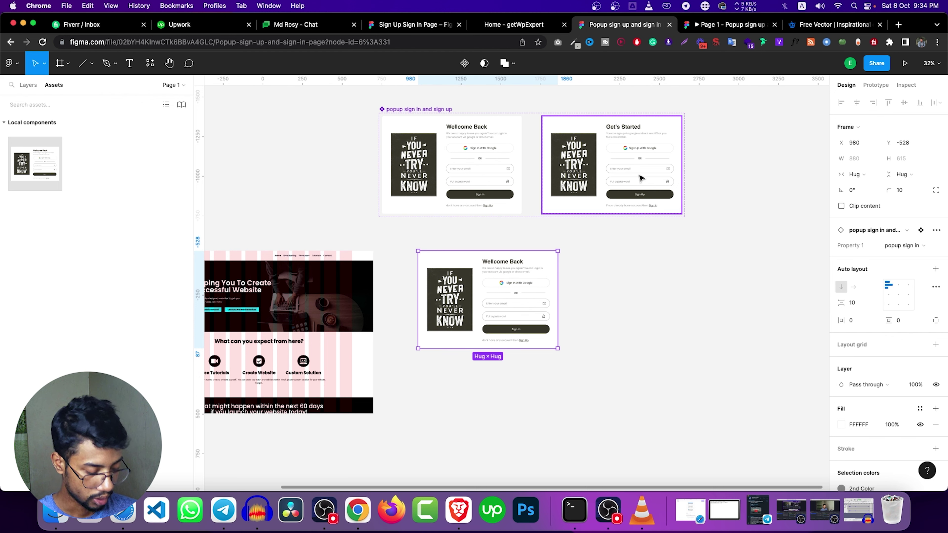
pyautogui.scroll(3, 559, 198)
pyautogui.scroll(3, 484, 205)
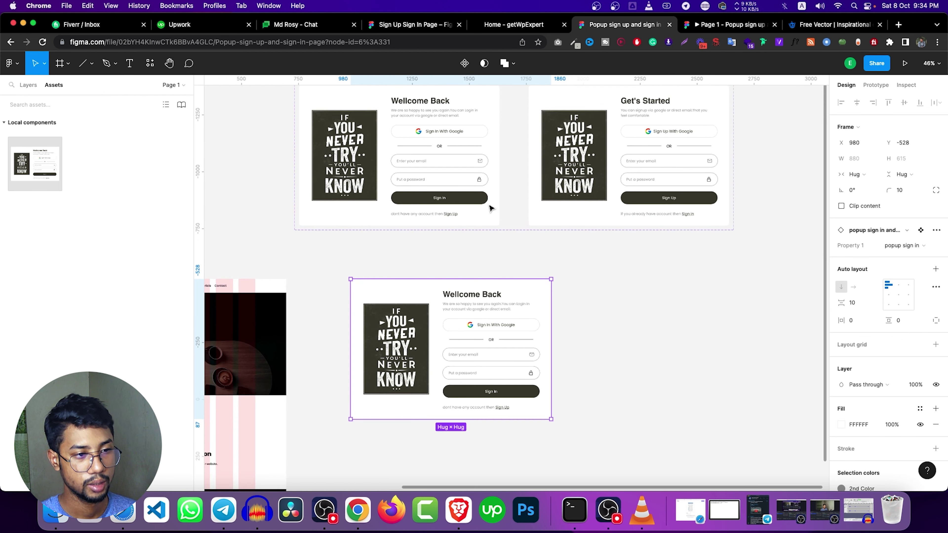
pyautogui.doubleClick(449, 215)
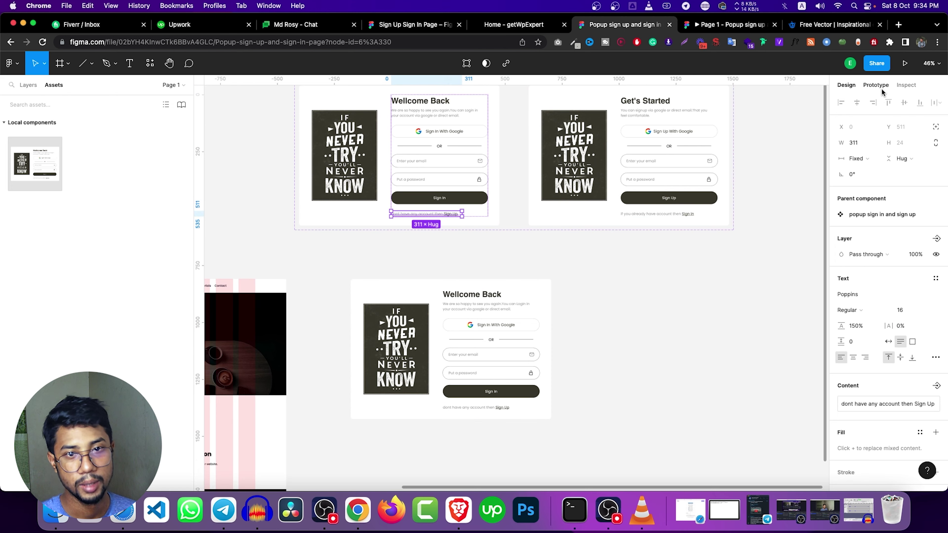
# Step: Link the Sign Up text to the popup sign up variant with an Instant change
pyautogui.click(876, 84)
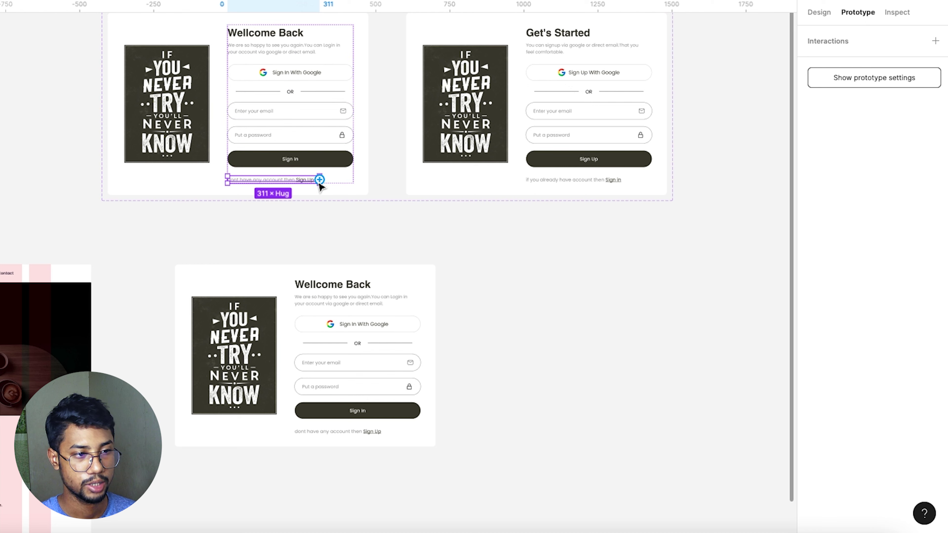
pyautogui.moveTo(319, 179); pyautogui.dragTo(418, 85)
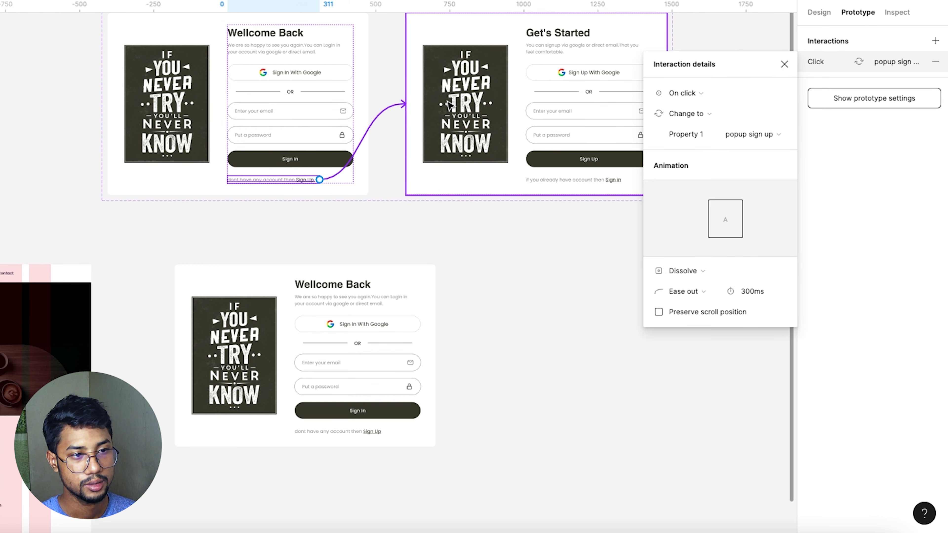
pyautogui.click(697, 272)
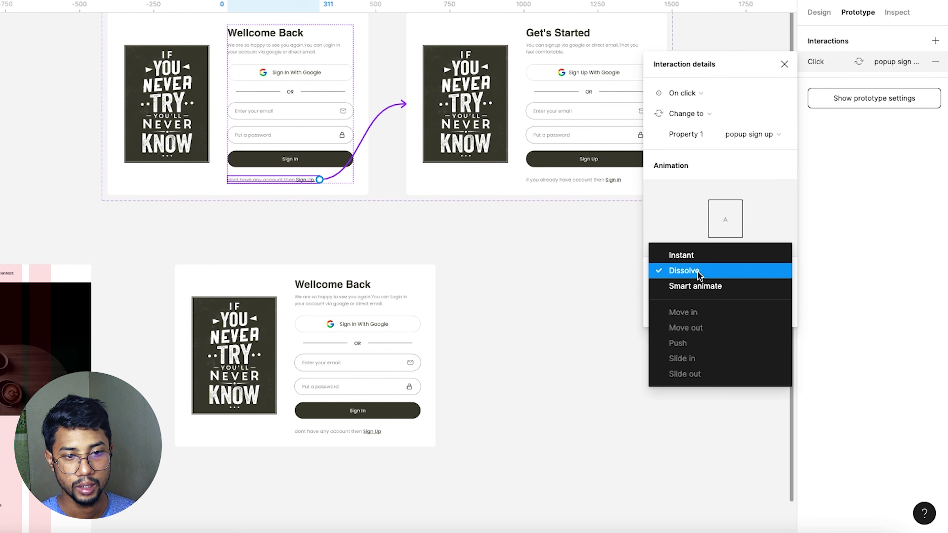
pyautogui.click(694, 256)
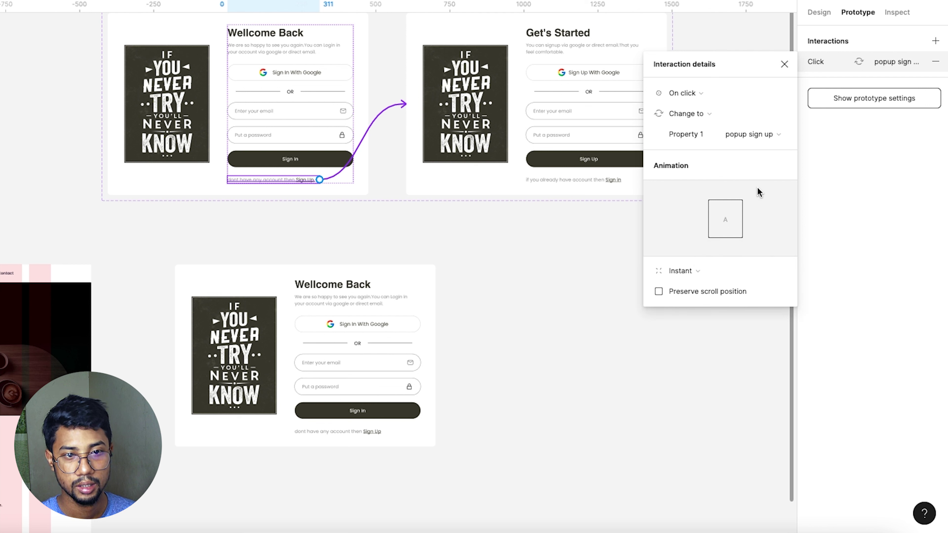
pyautogui.click(784, 64)
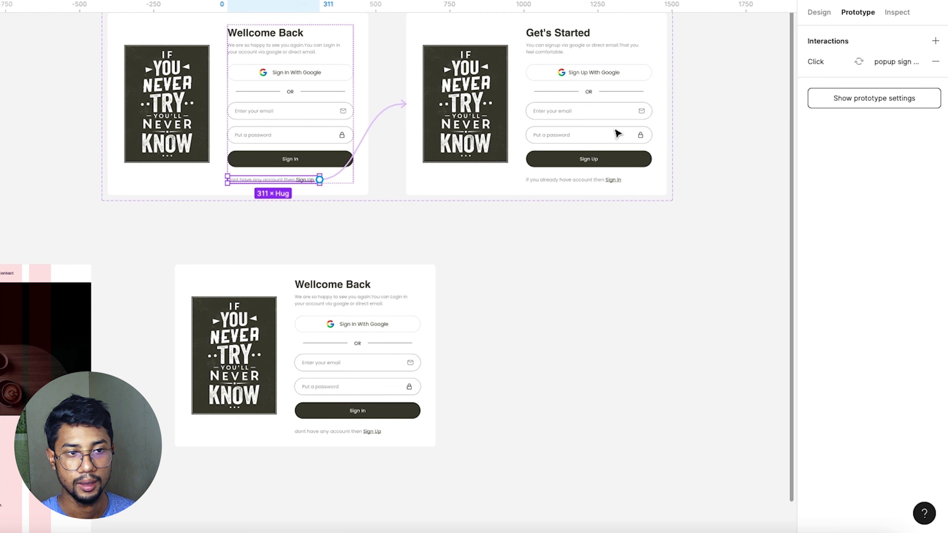
# Step: Link the Get's Started 'Sign in' text back to the popup sign in variant
pyautogui.click(613, 182)
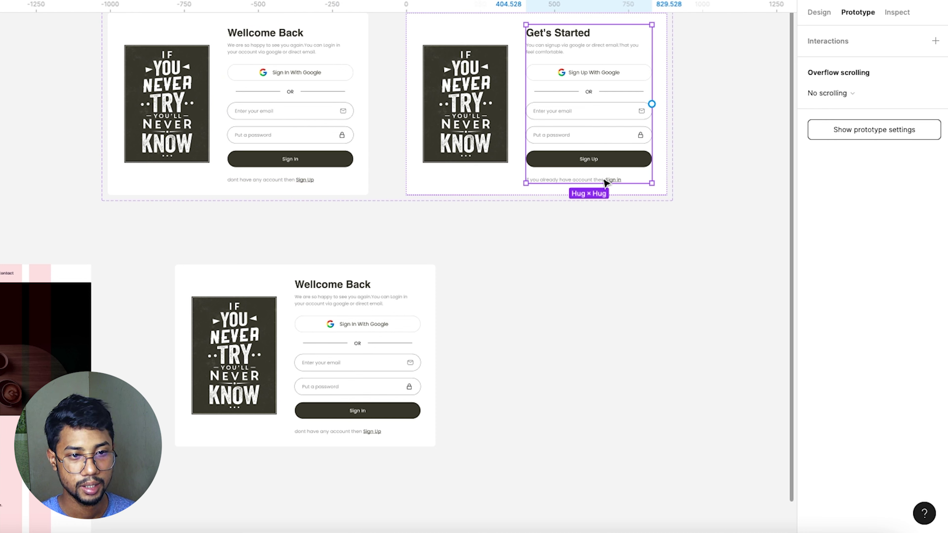
pyautogui.doubleClick(604, 182)
pyautogui.moveTo(630, 180); pyautogui.dragTo(328, 135)
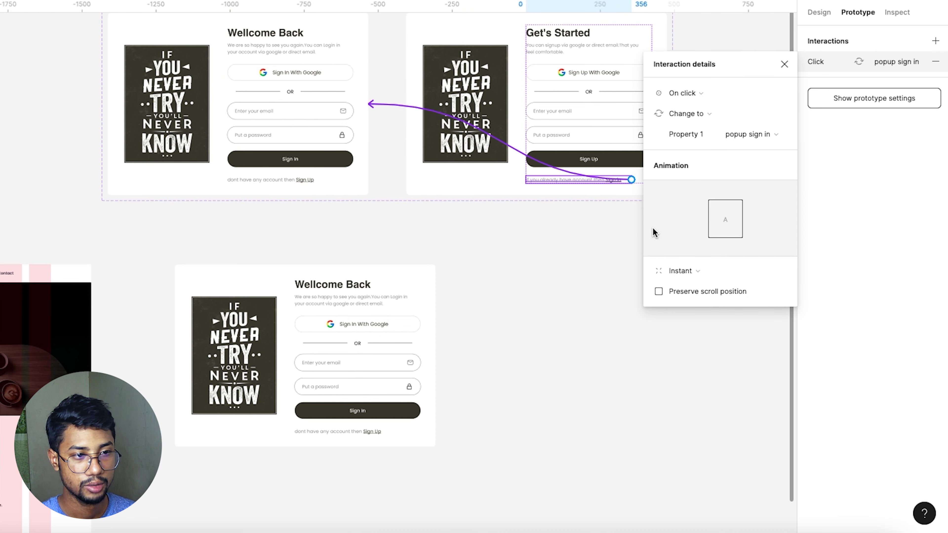
pyautogui.click(586, 278)
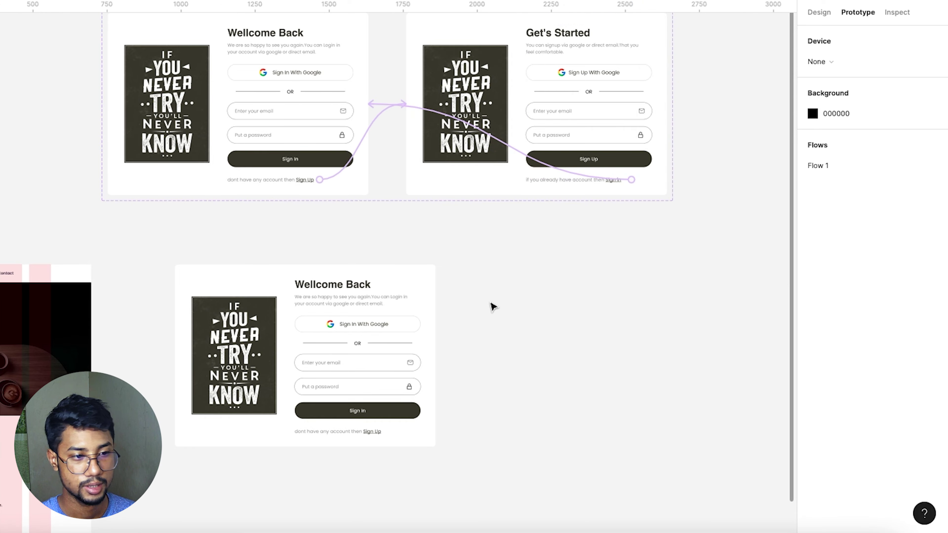
pyautogui.scroll(-1, 493, 306)
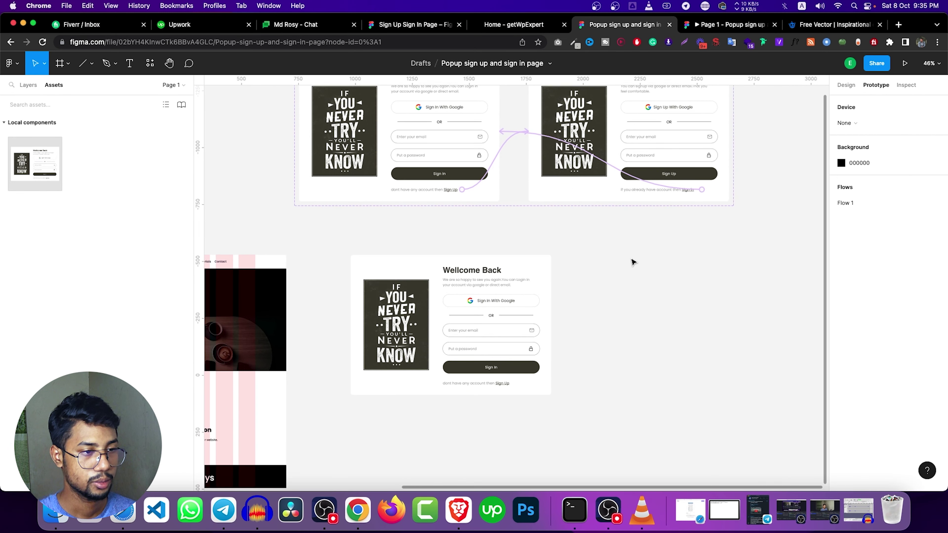
# Step: Add a second popup instance below the Wellcome Back one, set to the popup sign up variant
pyautogui.scroll(-1, 633, 262)
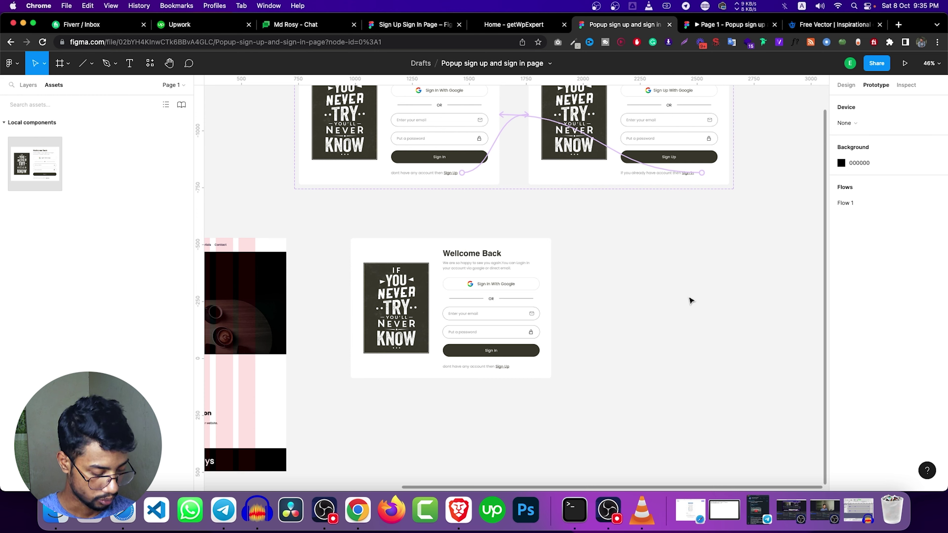
pyautogui.scroll(-3, 689, 299)
pyautogui.scroll(5, 369, 277)
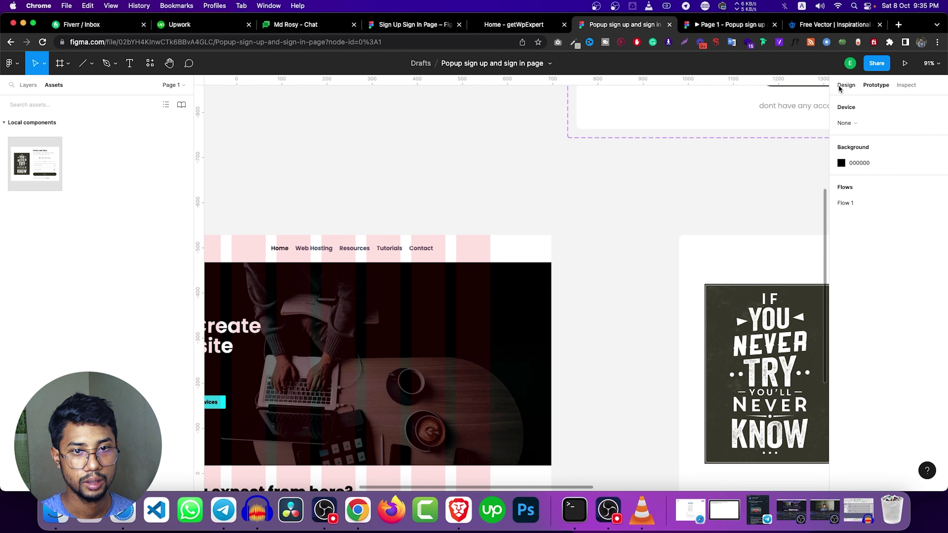
pyautogui.scroll(-5, 622, 218)
pyautogui.scroll(-3, 620, 212)
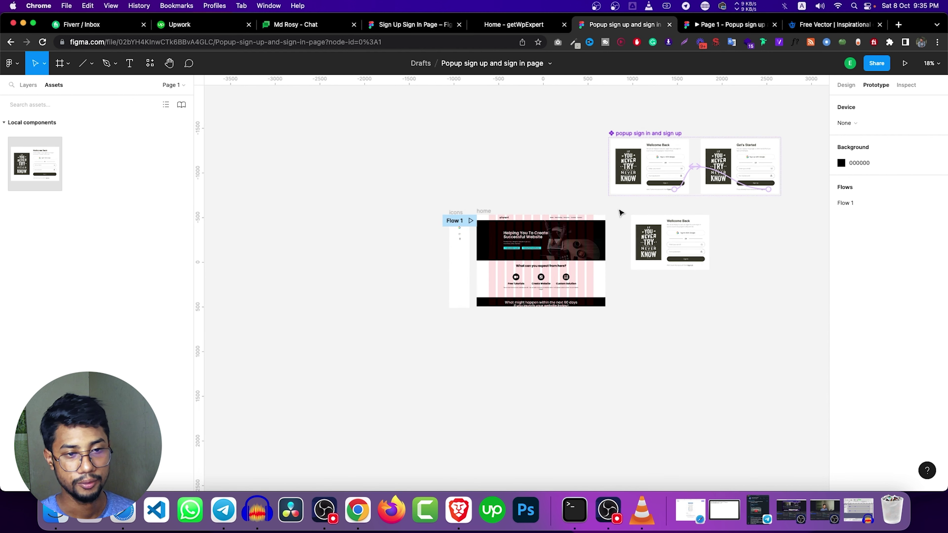
pyautogui.moveTo(48, 170); pyautogui.dragTo(672, 302)
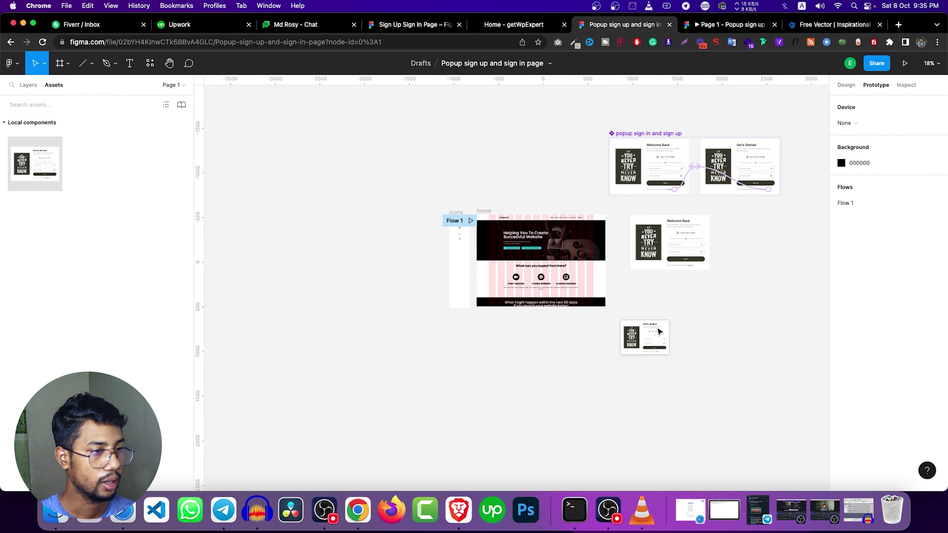
pyautogui.click(680, 256)
pyautogui.click(678, 308)
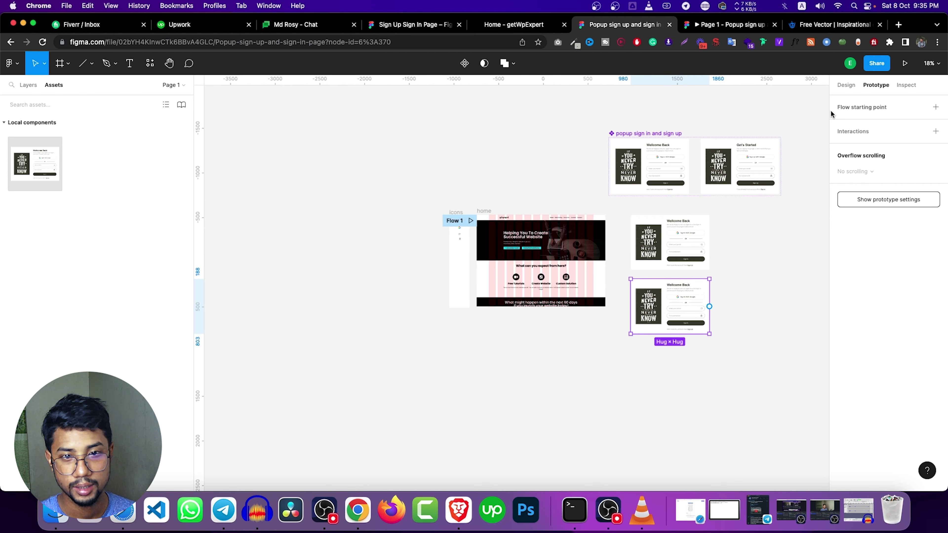
pyautogui.click(825, 86)
pyautogui.click(896, 279)
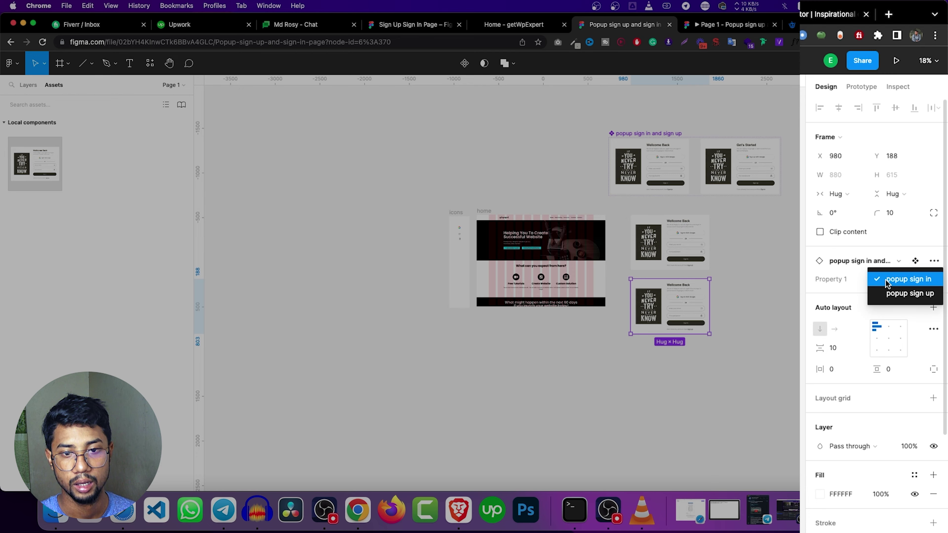
pyautogui.click(890, 294)
pyautogui.press('Escape')
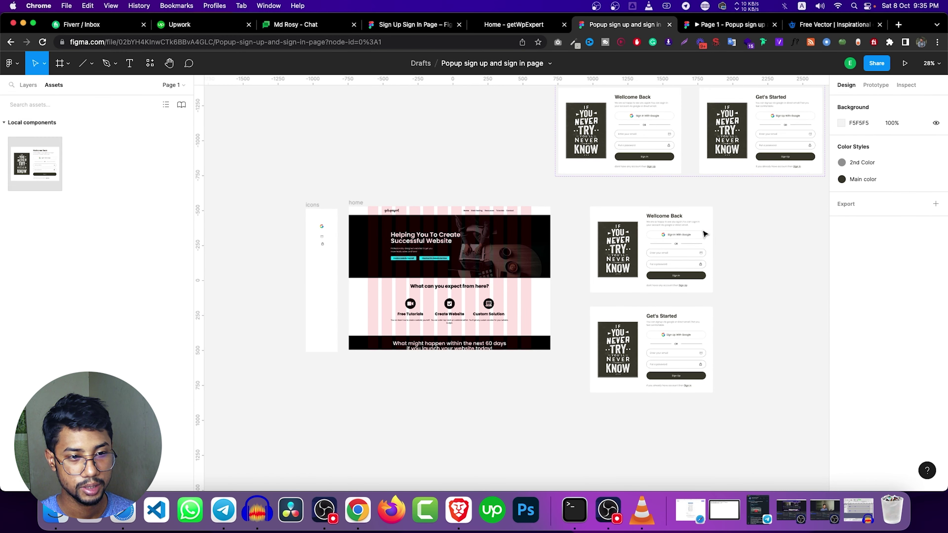
pyautogui.keyDown('ctrl'); pyautogui.scroll(5, 538, 217); pyautogui.keyUp('ctrl')
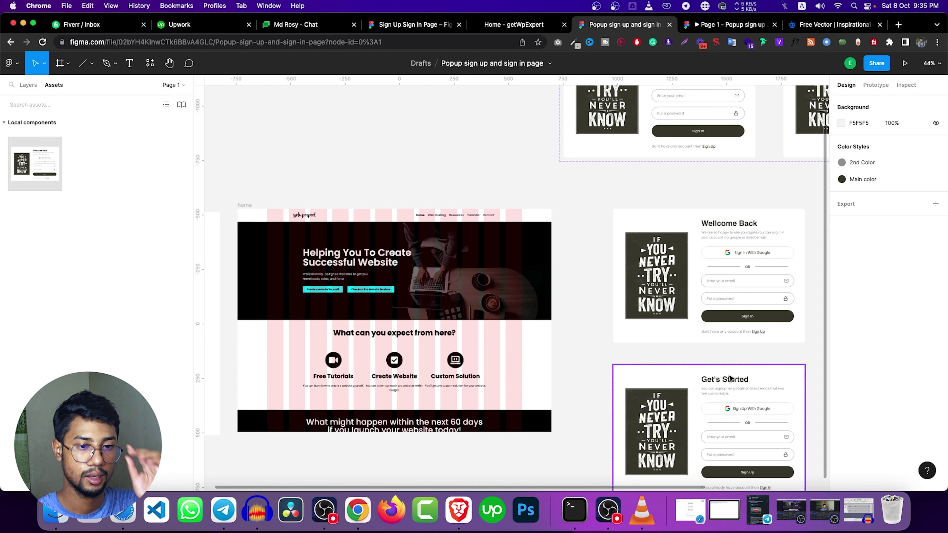
pyautogui.scroll(3, 535, 207)
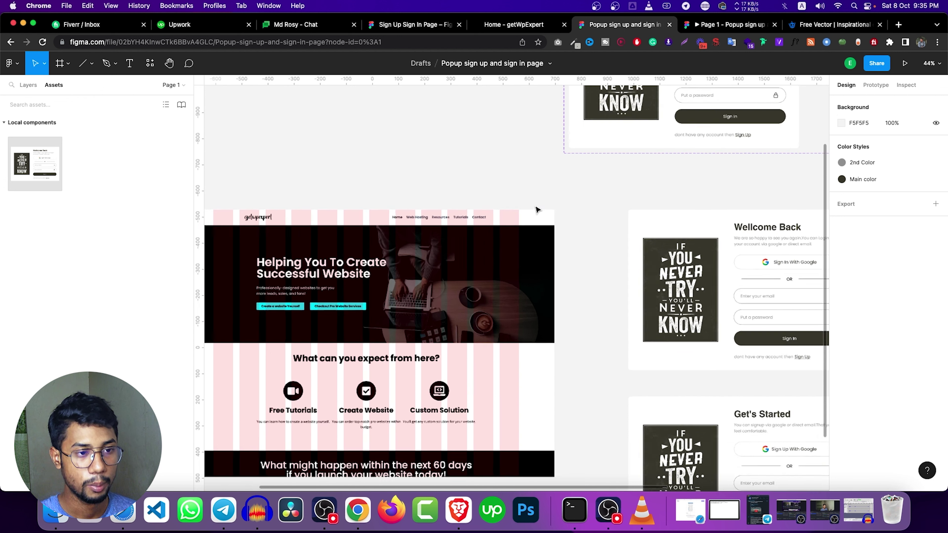
pyautogui.scroll(3, 536, 210)
# Step: Add a 'Sign In' text link after Contact, aligned with the other nav links
pyautogui.press('t')
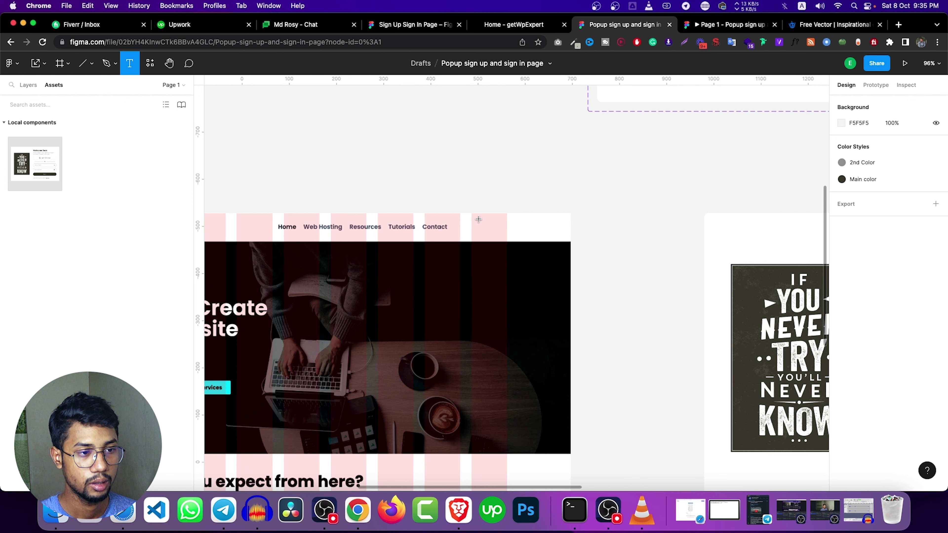
pyautogui.click(478, 219)
pyautogui.write('sign In')
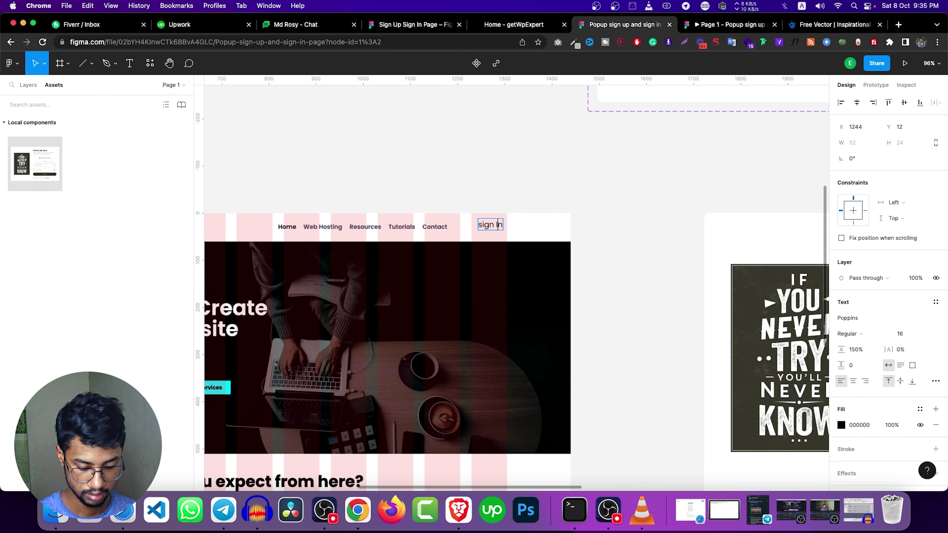
pyautogui.write('S')
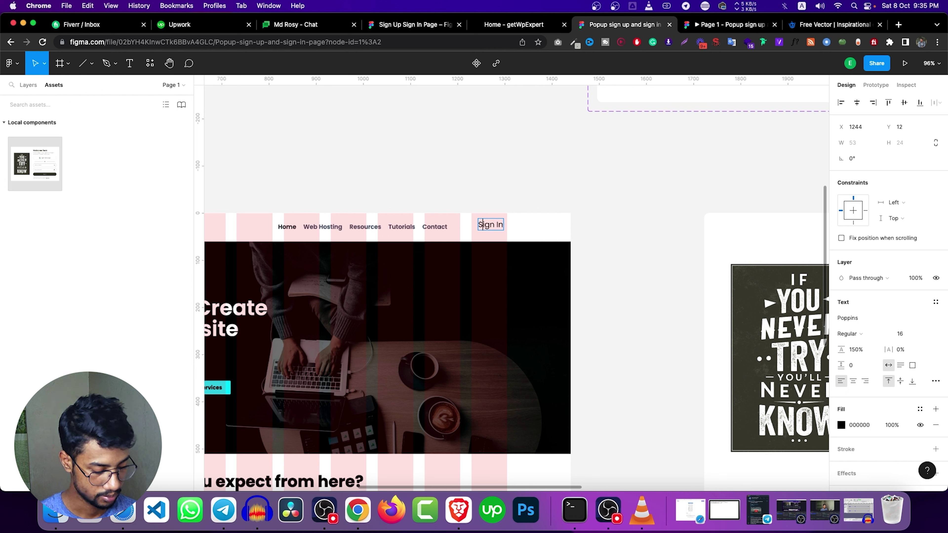
pyautogui.press('Escape')
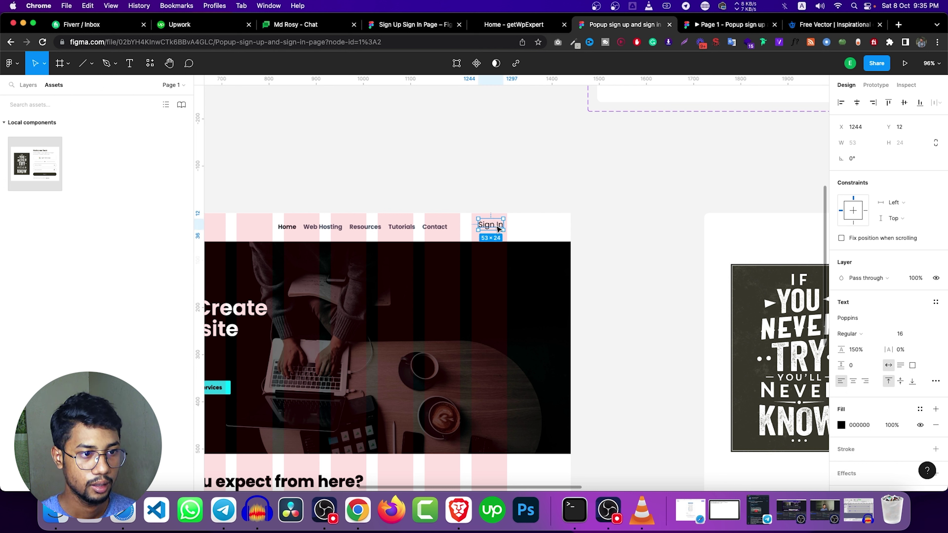
pyautogui.moveTo(497, 228)
pyautogui.mouseDown()
pyautogui.moveTo(490, 232)
pyautogui.moveTo(542, 234)
pyautogui.mouseUp()
# Step: Duplicate it as a 'Sign Up' link placed beside Sign In
pyautogui.press('Return')
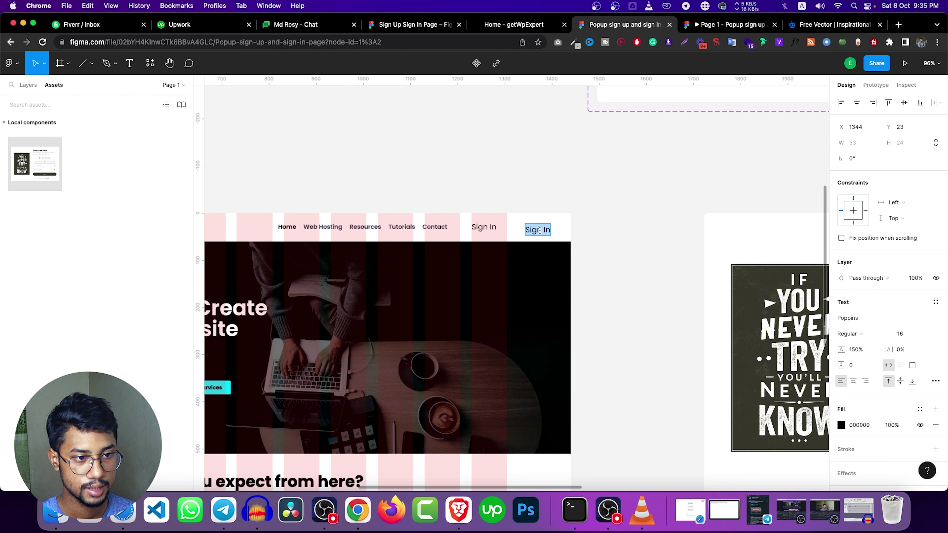
pyautogui.press('Right')
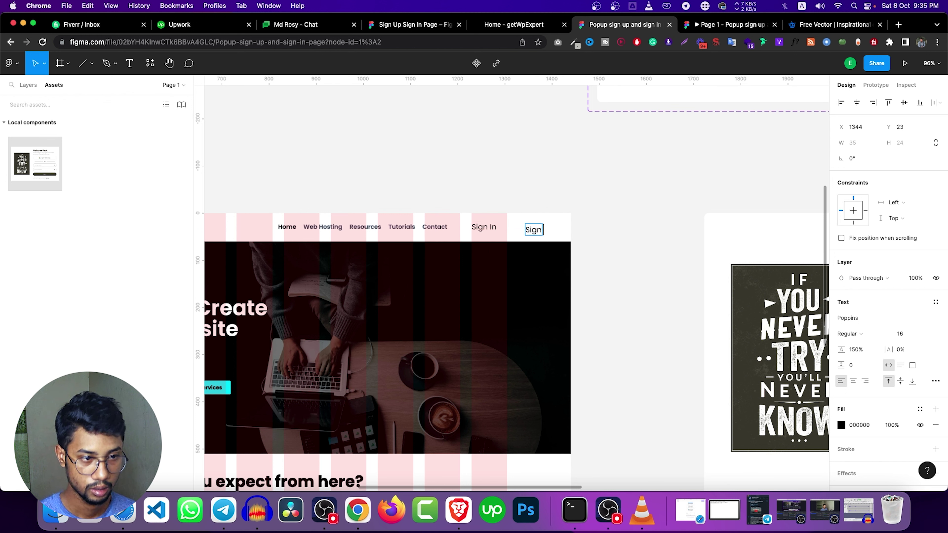
pyautogui.press('Escape')
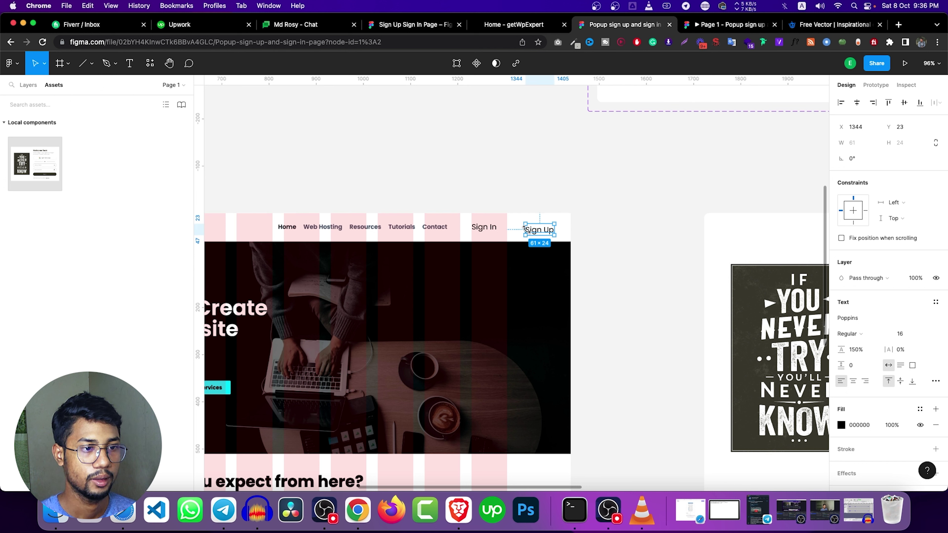
pyautogui.moveTo(545, 230); pyautogui.dragTo(535, 226)
pyautogui.click(485, 226)
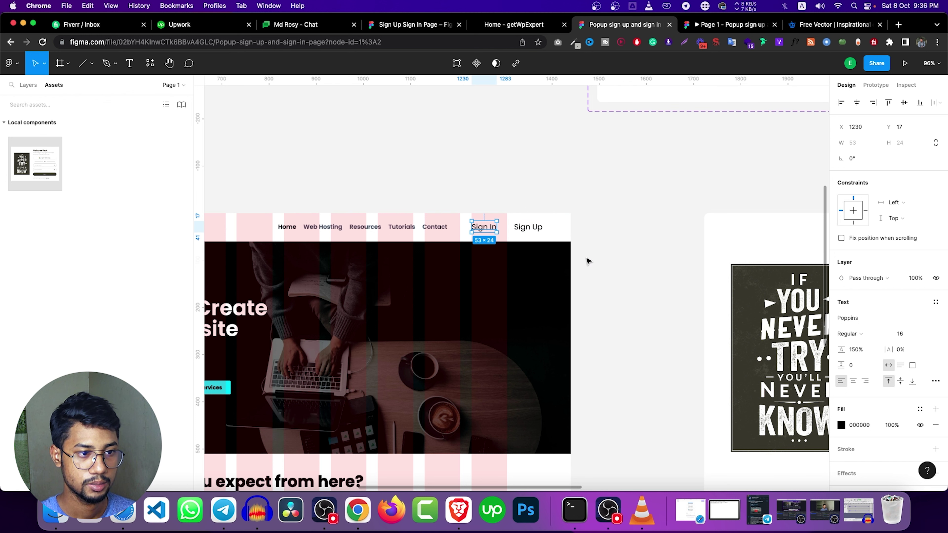
pyautogui.scroll(-3, 609, 269)
pyautogui.scroll(-3, 603, 264)
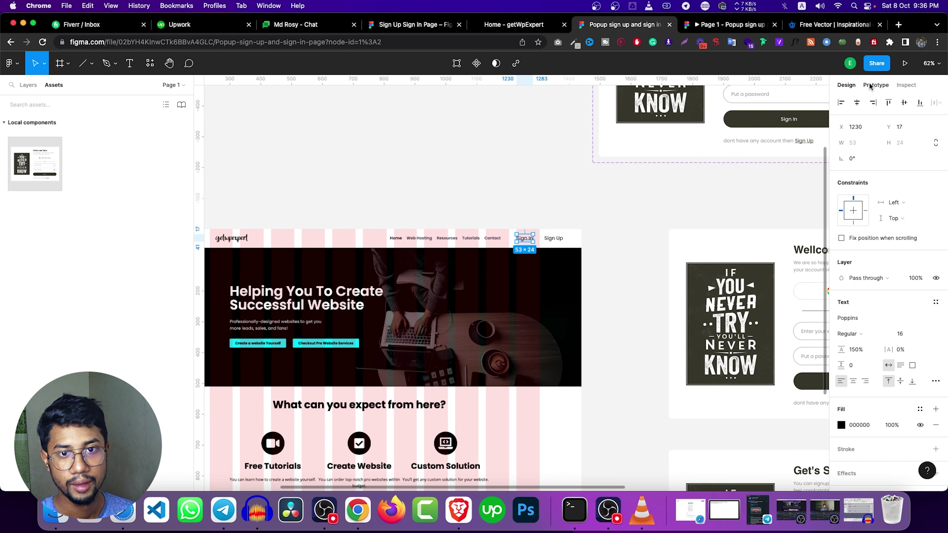
# Step: Link Sign In to the popup as an Open overlay with 40% background and Dissolve transition
pyautogui.hotkey('shift', 'e')
pyautogui.moveTo(534, 239); pyautogui.dragTo(673, 250)
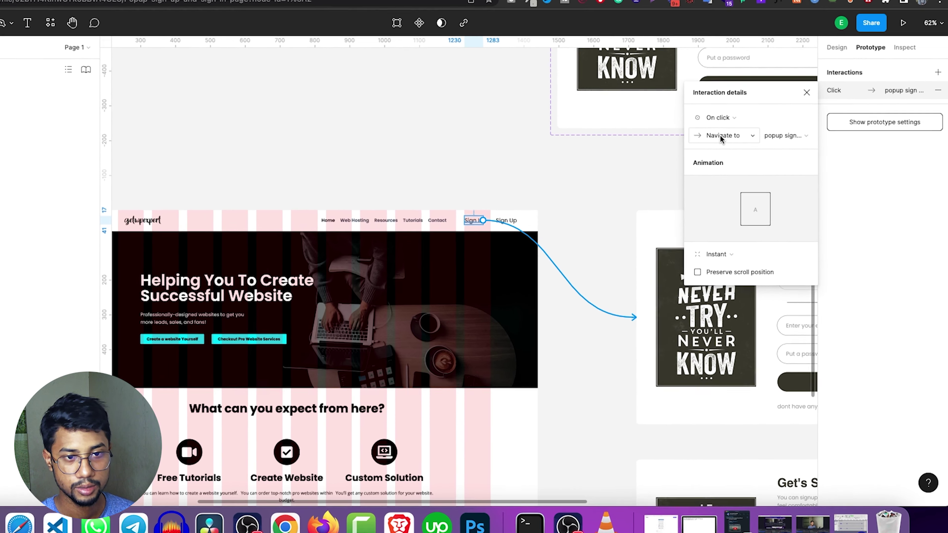
pyautogui.click(744, 164)
pyautogui.click(746, 195)
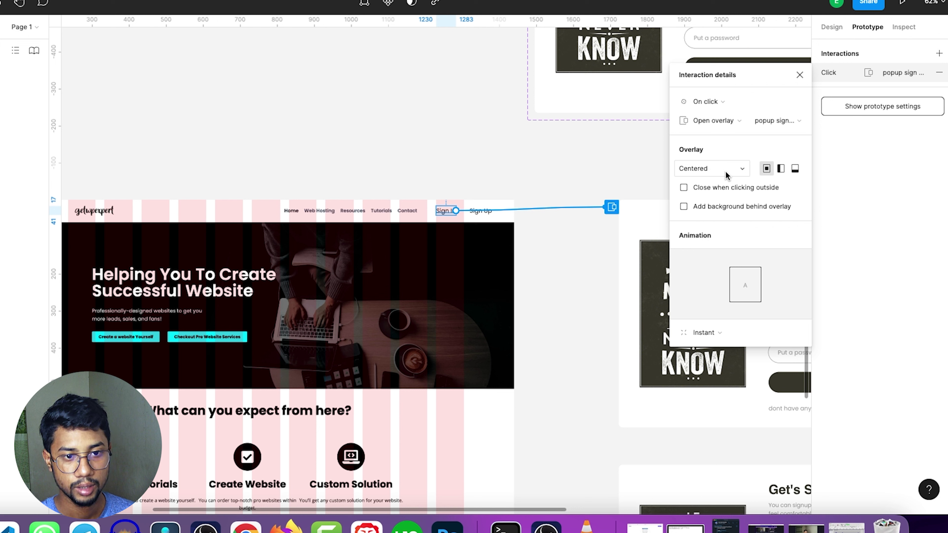
pyautogui.click(716, 206)
pyautogui.click(741, 225)
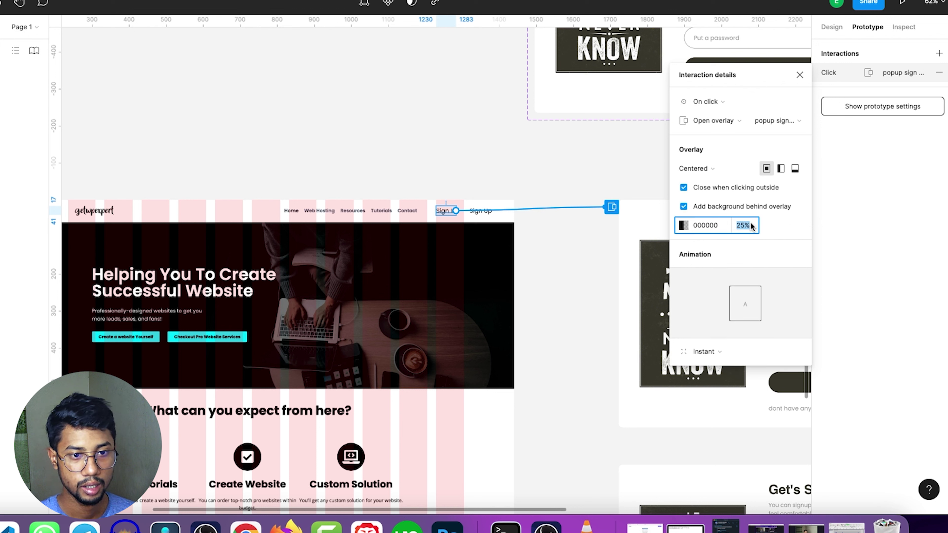
pyautogui.write('40')
pyautogui.press('Return')
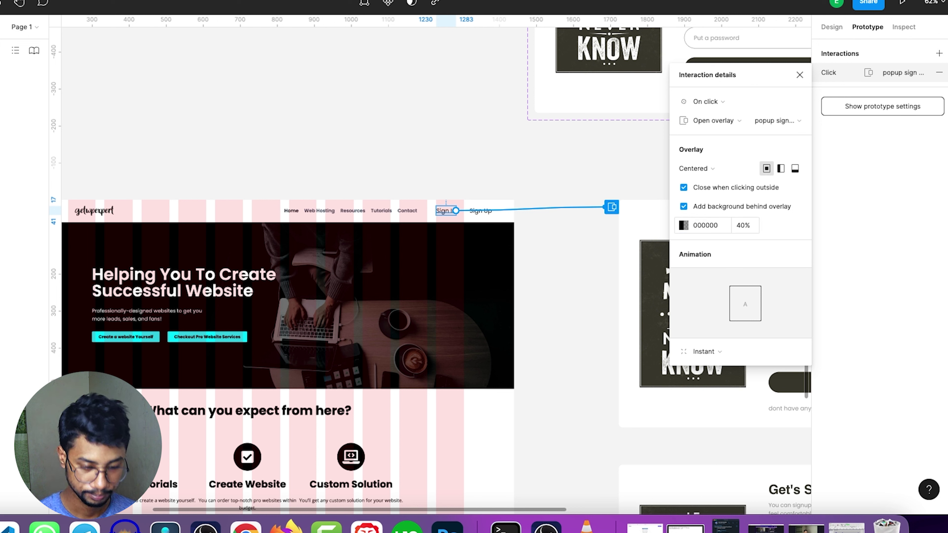
pyautogui.click(705, 352)
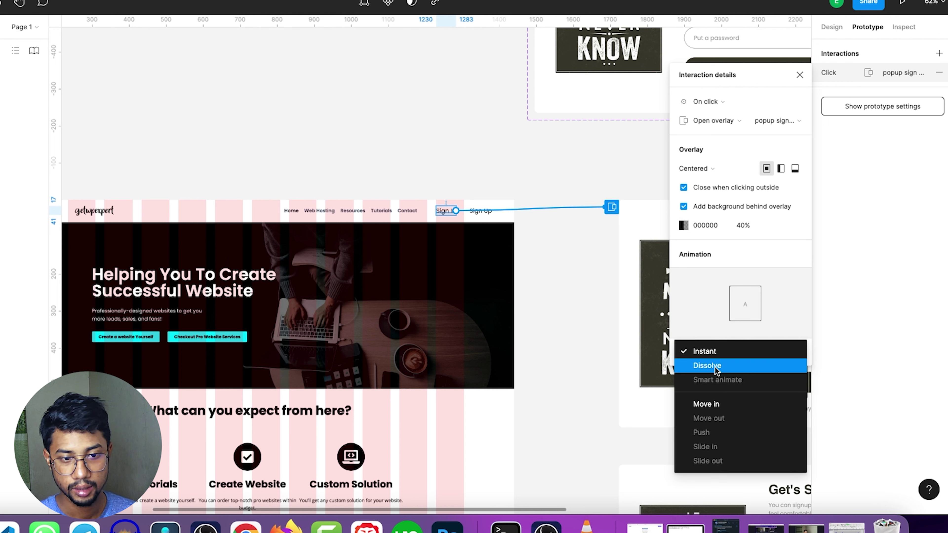
pyautogui.click(716, 367)
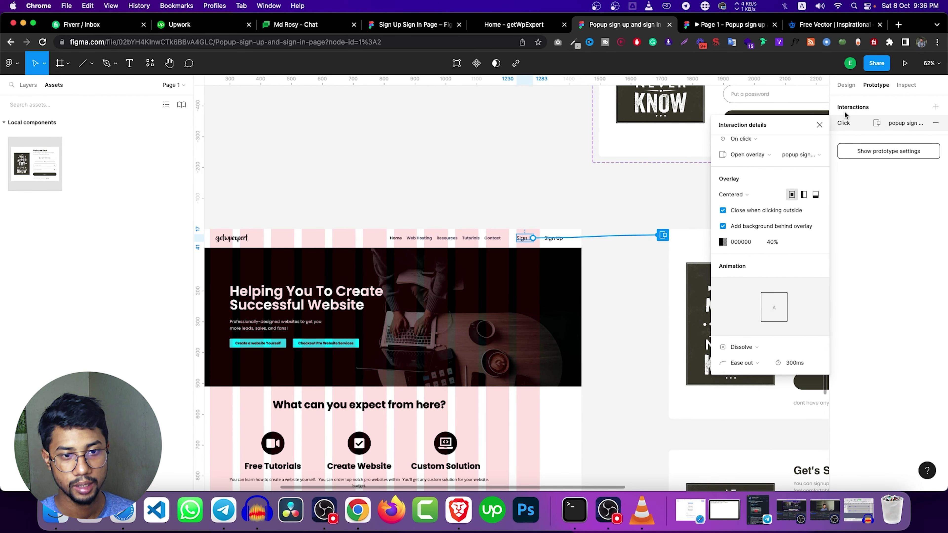
pyautogui.click(819, 125)
pyautogui.click(641, 284)
pyautogui.scroll(-5, 668, 292)
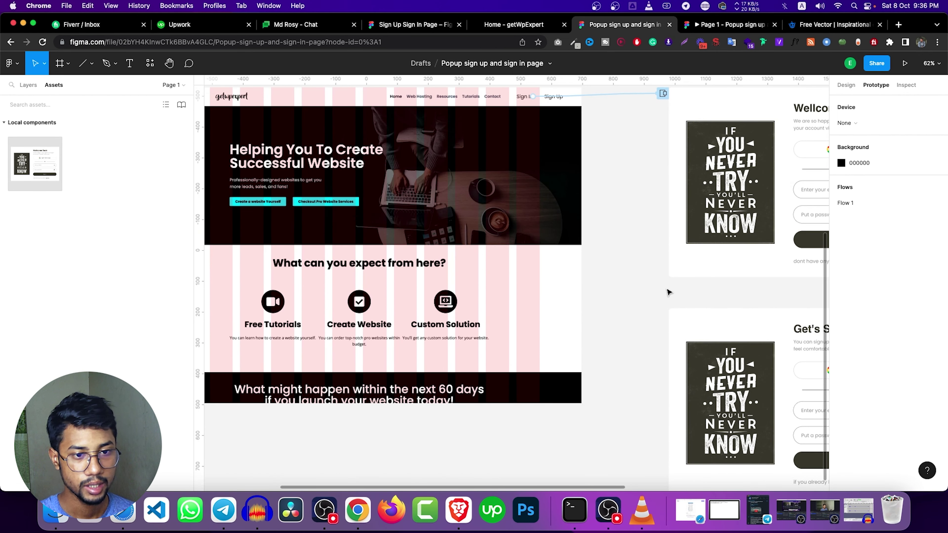
pyautogui.scroll(3, 581, 200)
# Step: Wire Sign Up to open the Get's Started popup as an overlay, closing on outside click, over a 40% backdrop
pyautogui.click(555, 178)
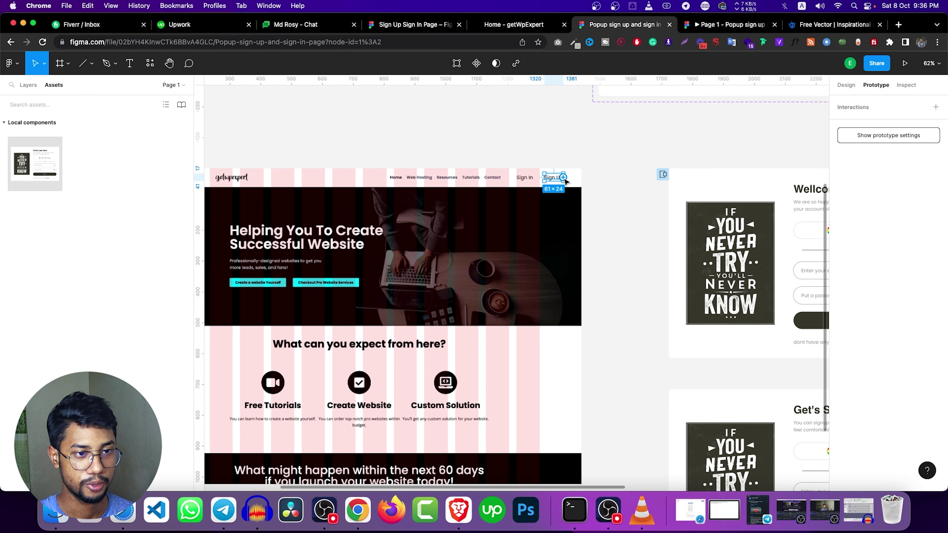
pyautogui.moveTo(563, 177); pyautogui.dragTo(727, 430)
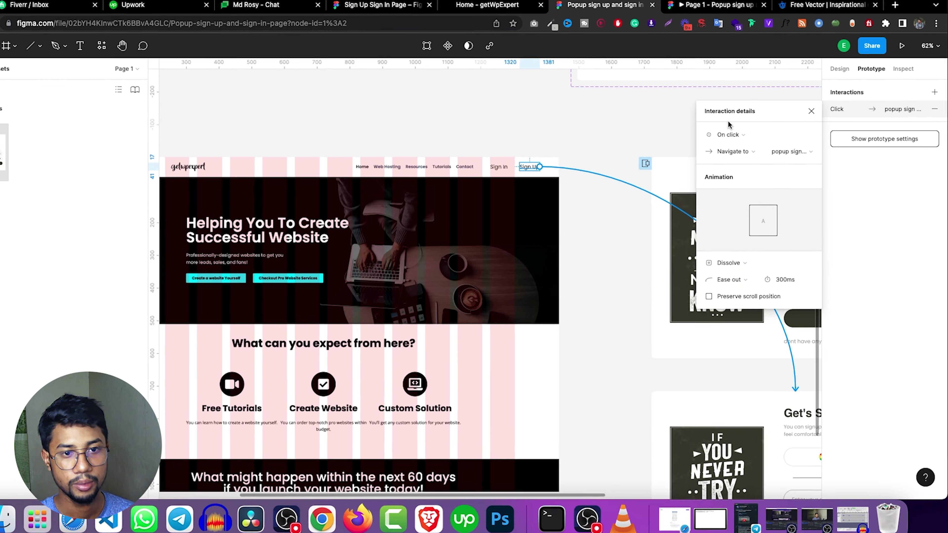
pyautogui.click(733, 151)
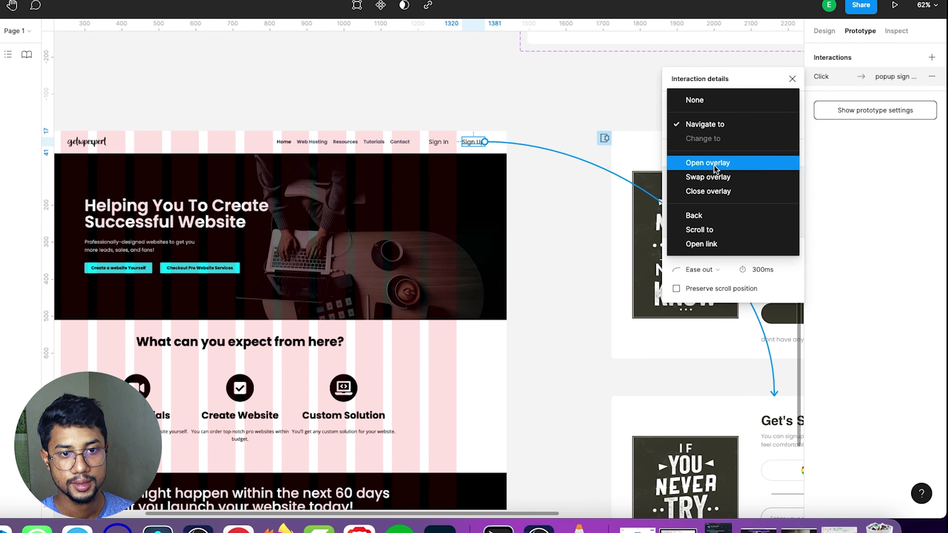
pyautogui.click(722, 185)
pyautogui.click(703, 192)
pyautogui.click(705, 211)
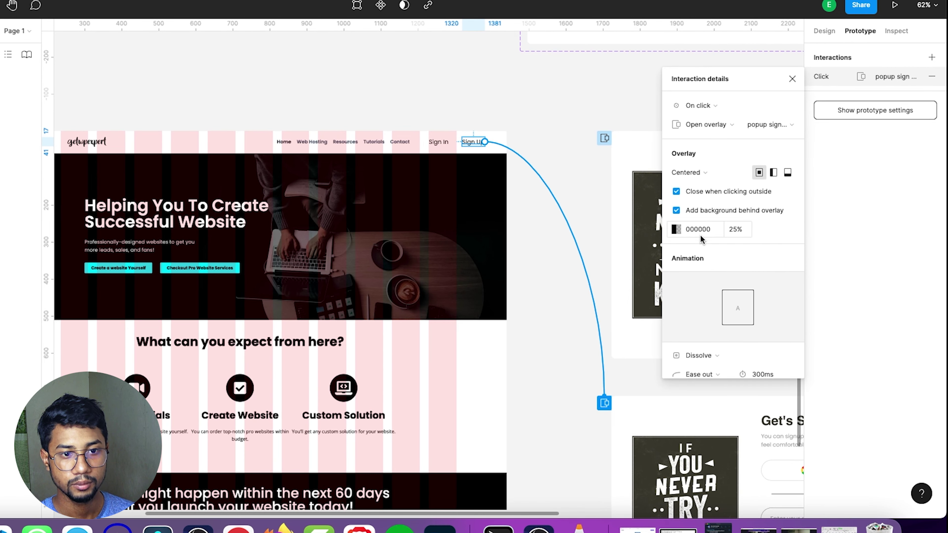
pyautogui.click(743, 230)
pyautogui.write('40')
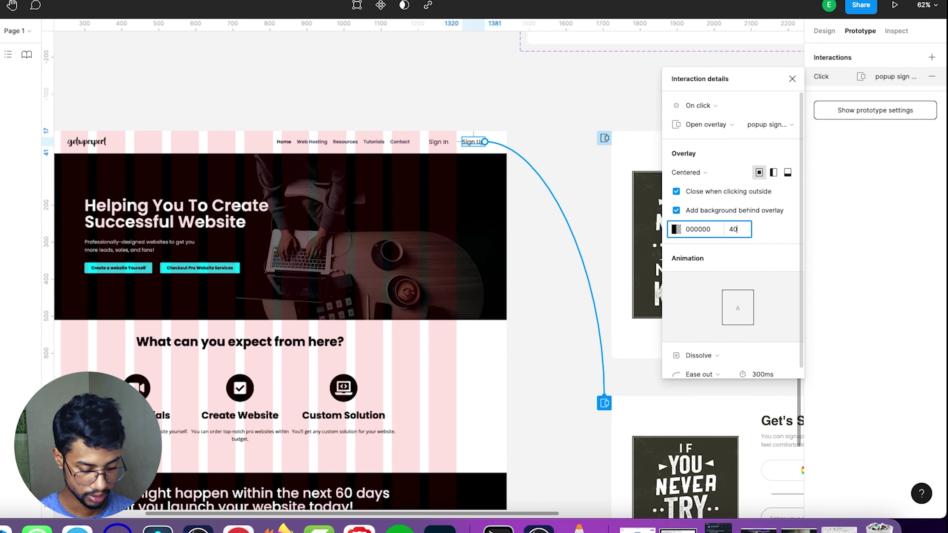
pyautogui.press('Return')
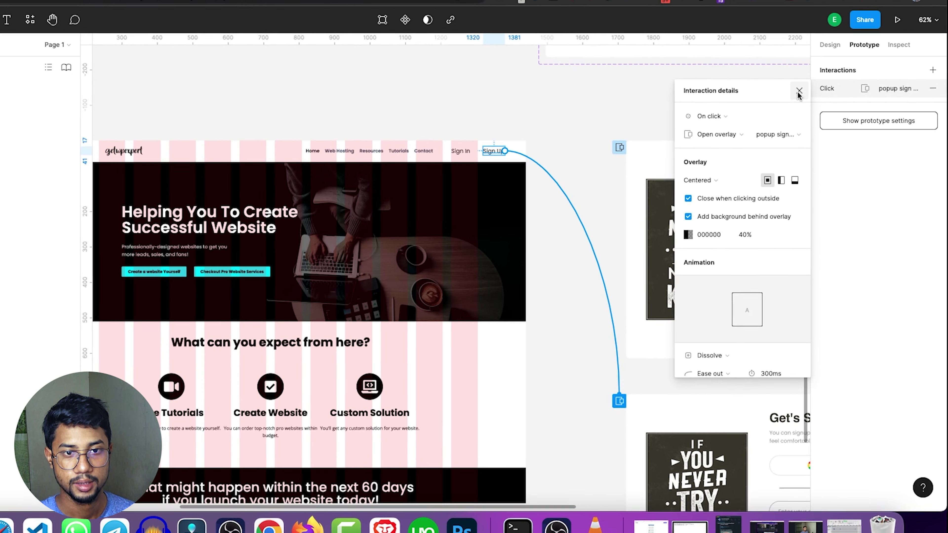
pyautogui.click(792, 79)
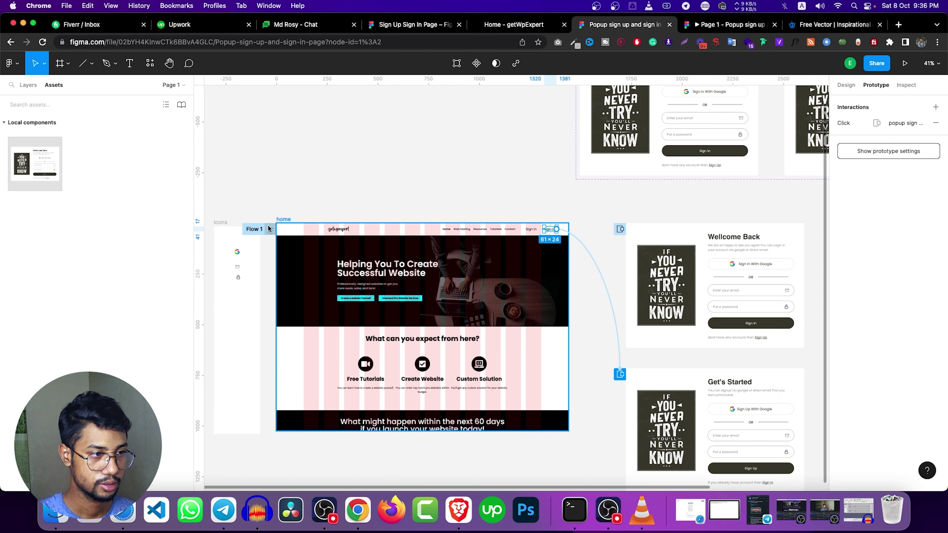
# Step: Present the prototype and scale it to fit the screen
pyautogui.click(271, 229)
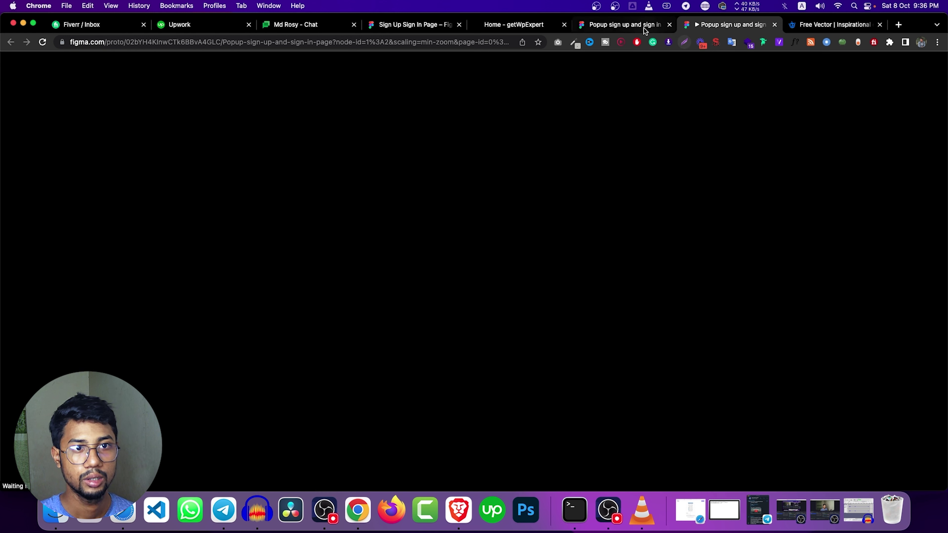
pyautogui.hotkey('ctrl', 'shift', 'Tab')
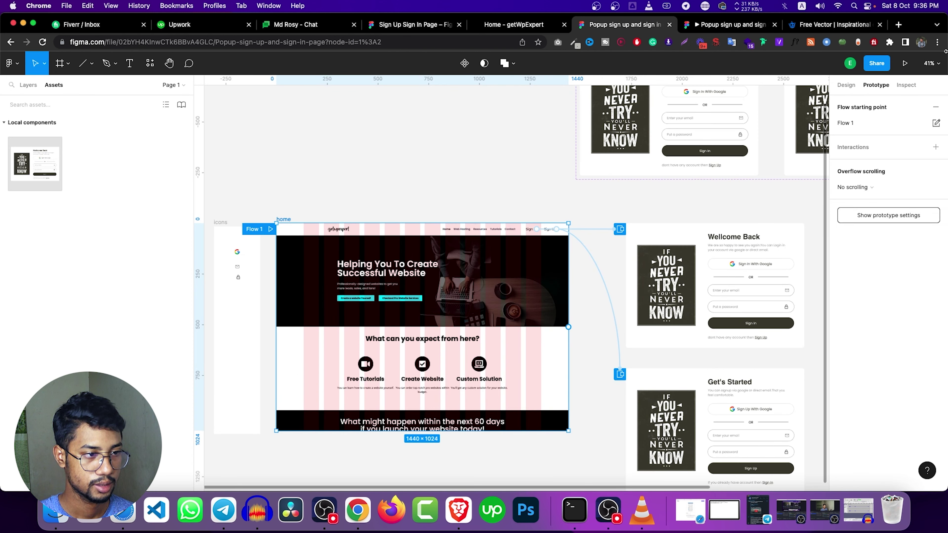
pyautogui.click(729, 24)
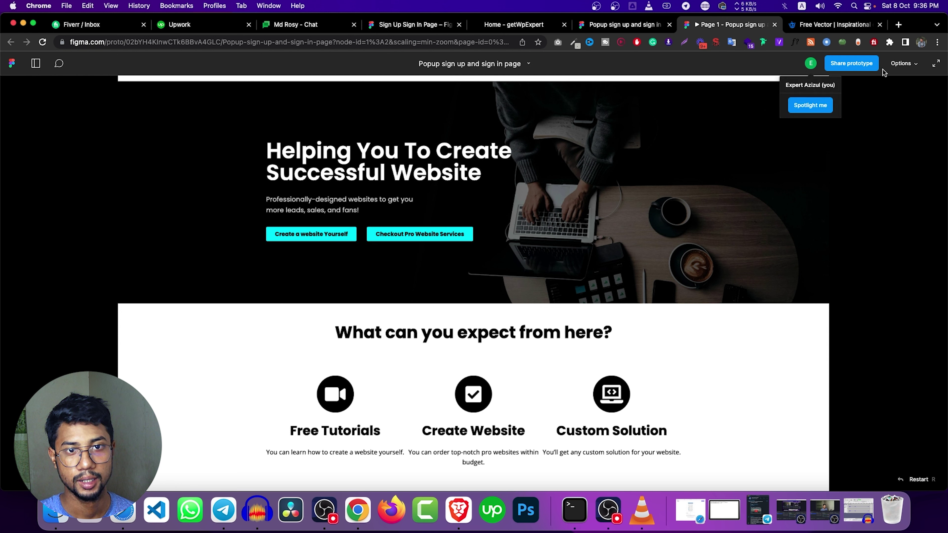
pyautogui.click(903, 63)
pyautogui.click(849, 101)
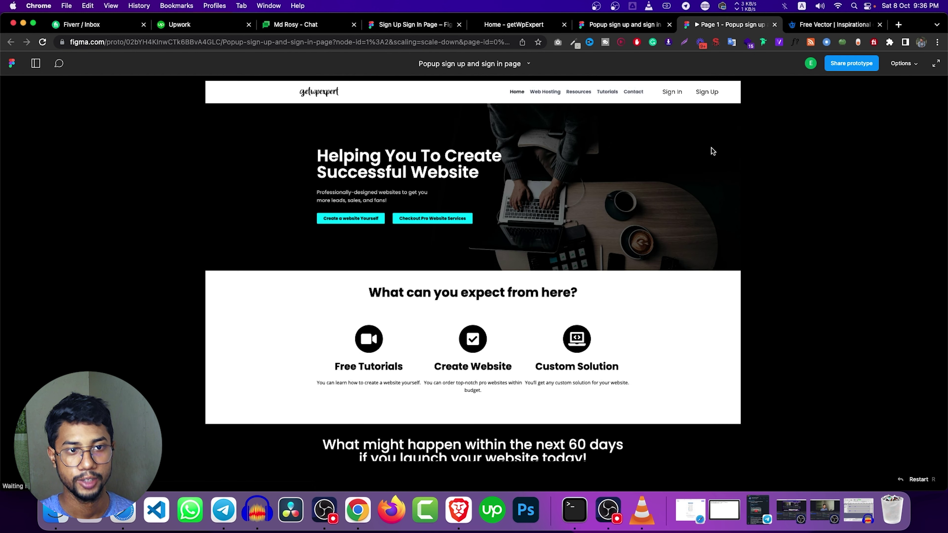
# Step: Test that Sign In and Sign Up open their popups, footer links swap between them, and outside clicks dismiss them
pyautogui.click(673, 94)
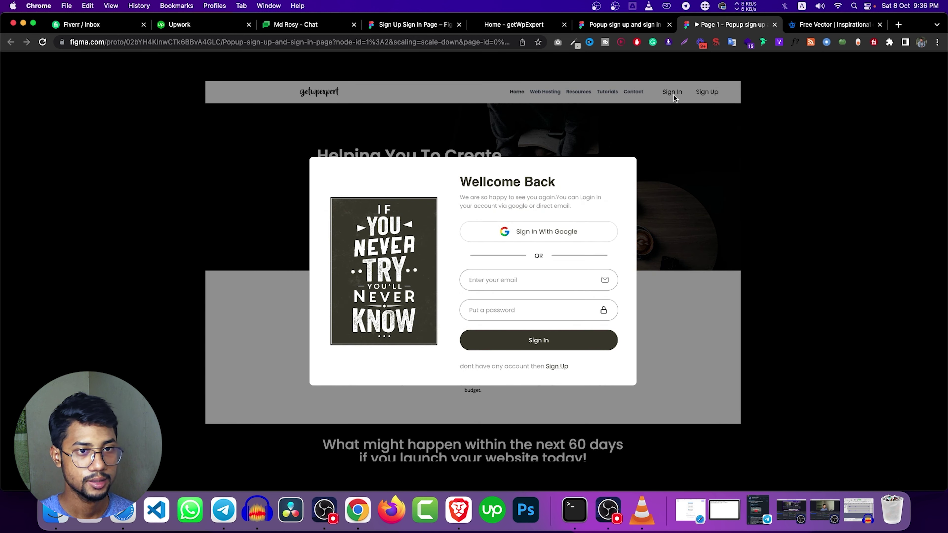
pyautogui.click(686, 208)
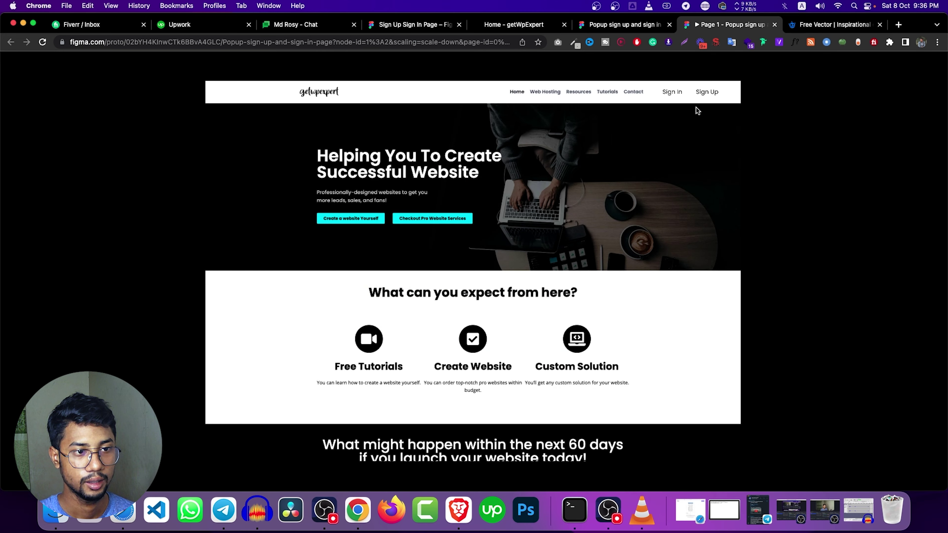
pyautogui.click(707, 92)
pyautogui.click(567, 366)
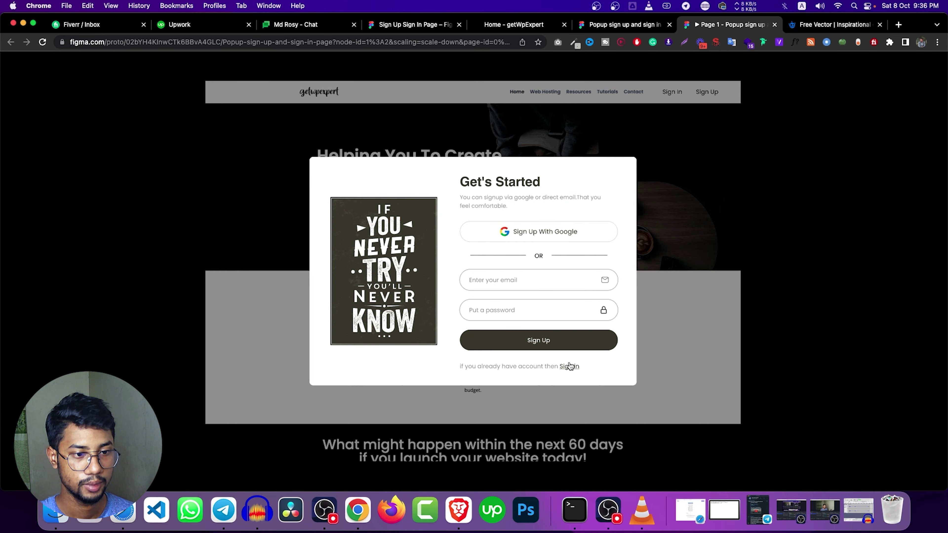
pyautogui.click(674, 213)
pyautogui.click(674, 93)
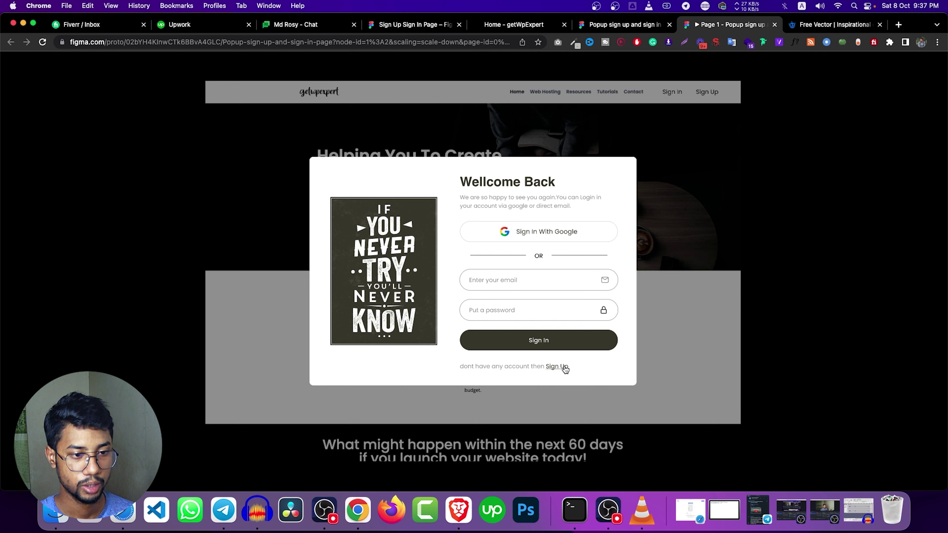
pyautogui.click(563, 366)
pyautogui.click(679, 296)
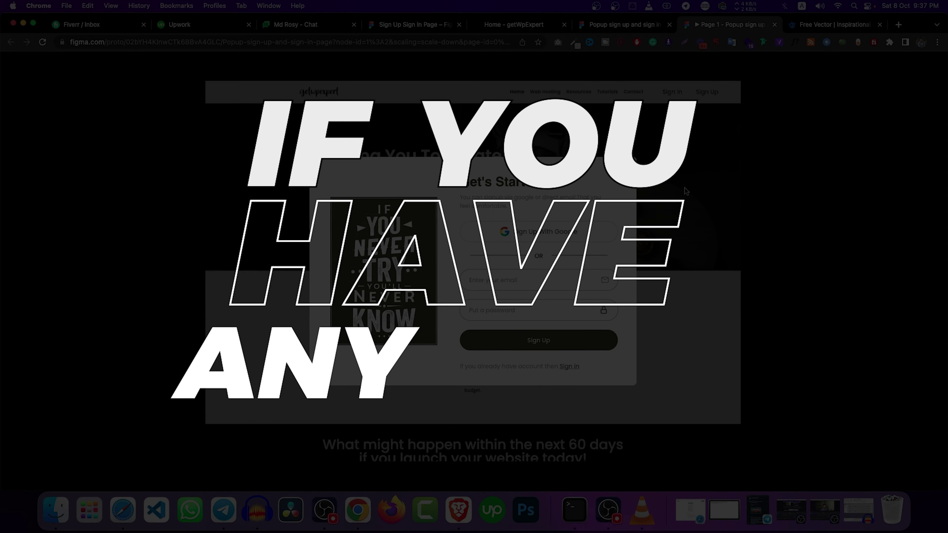